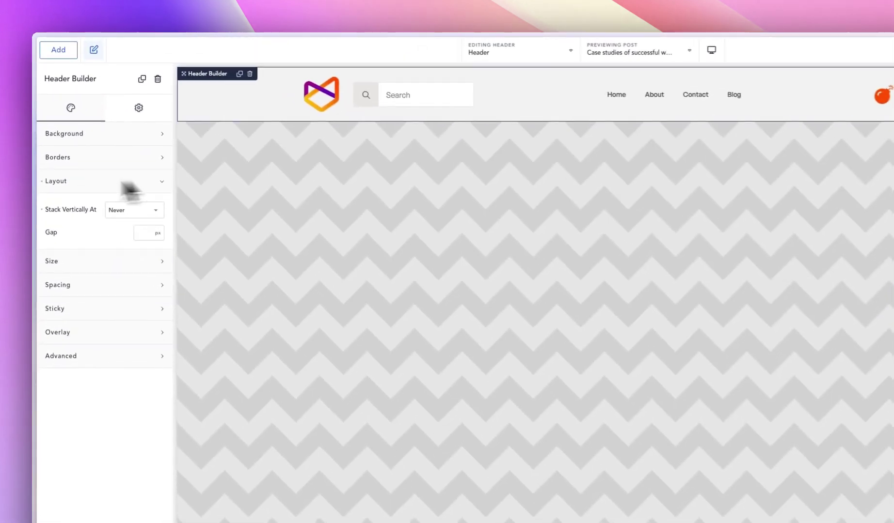
# Check the header on the live landing page, return to the header builder and set the logo image's height to 55 px.
pyautogui.moveTo(45, 136)
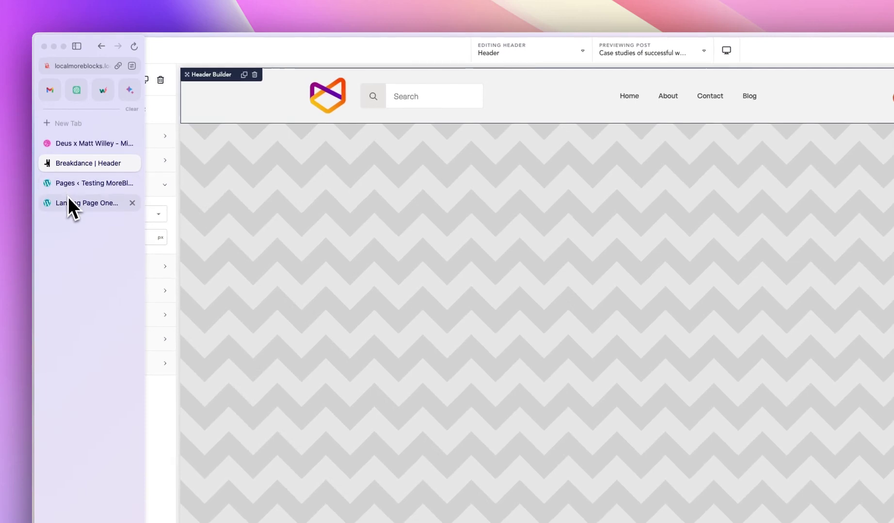
pyautogui.click(69, 203)
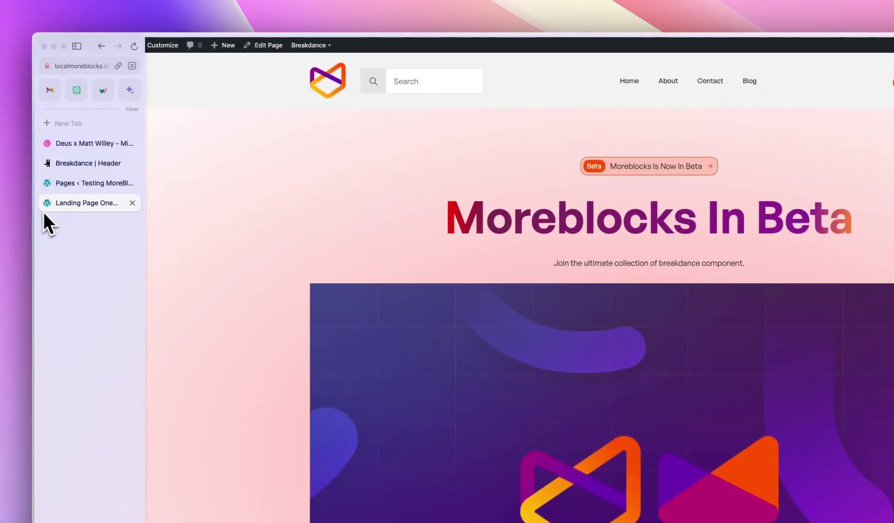
pyautogui.click(90, 167)
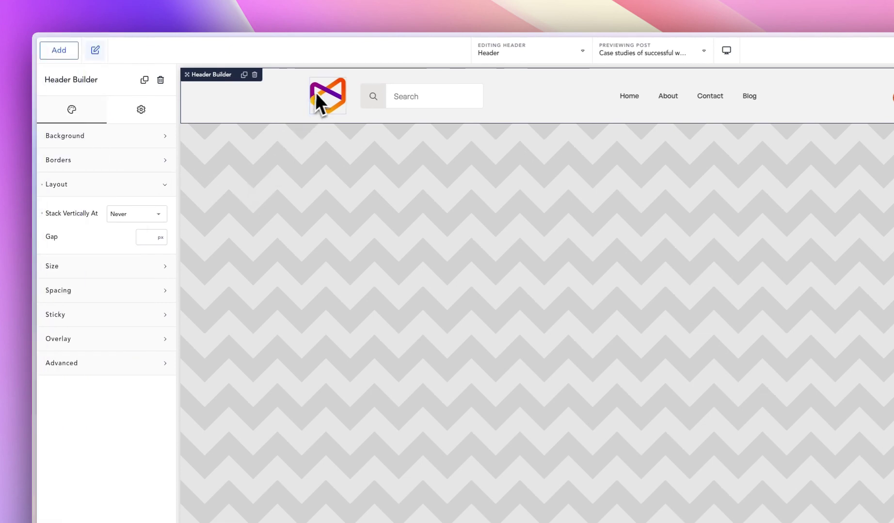
pyautogui.click(327, 96)
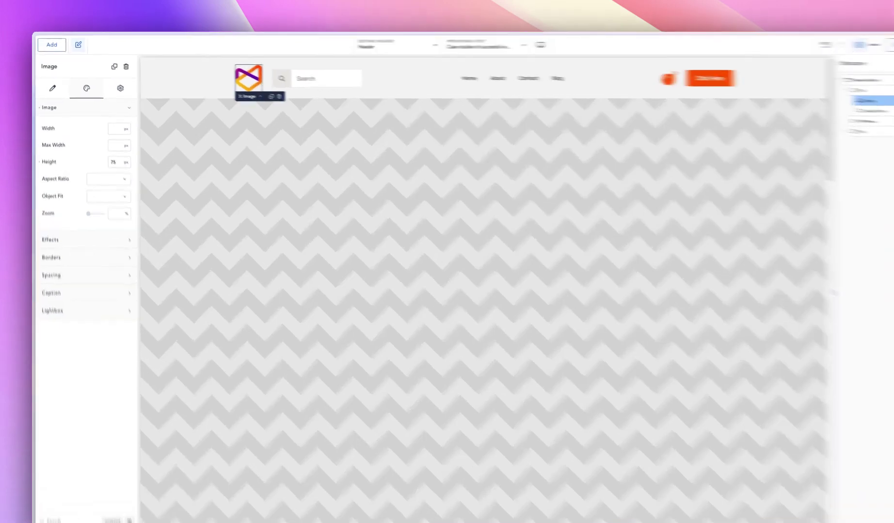
pyautogui.hotkey('shift', 'Down')
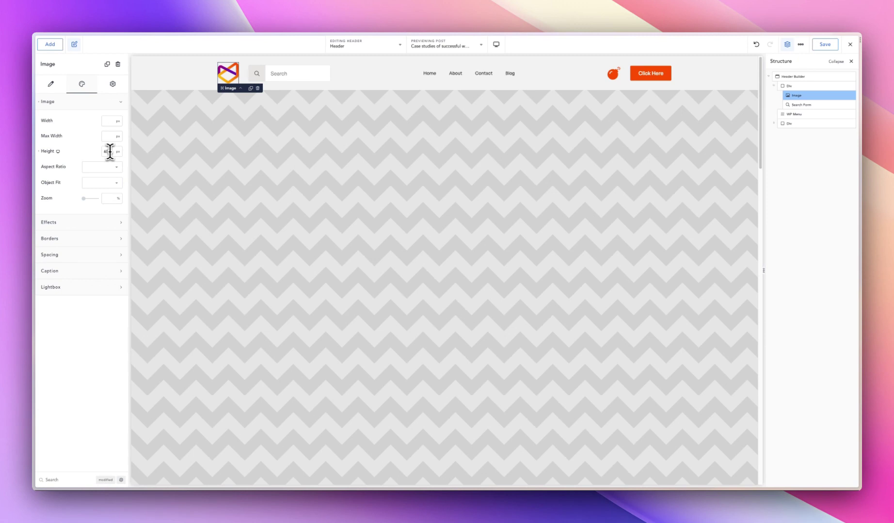
pyautogui.hotkey('shift', 'Down')
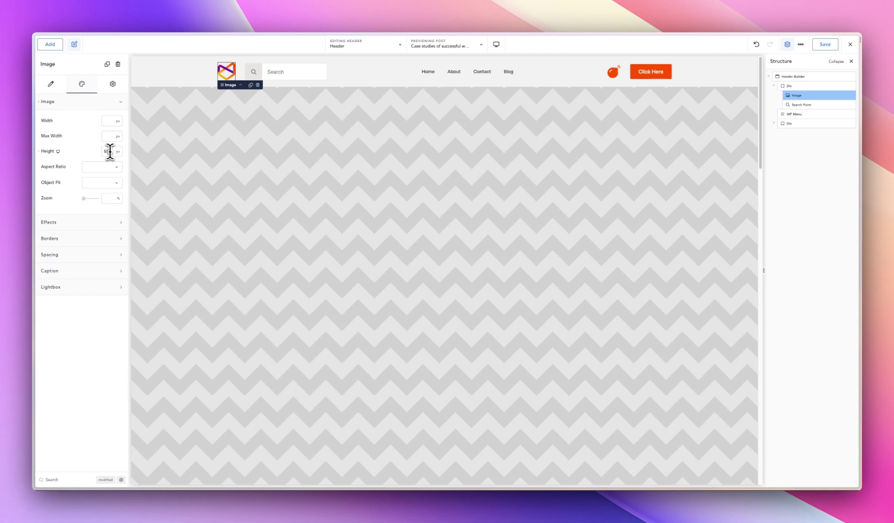
pyautogui.hotkey('shift', 'Down')
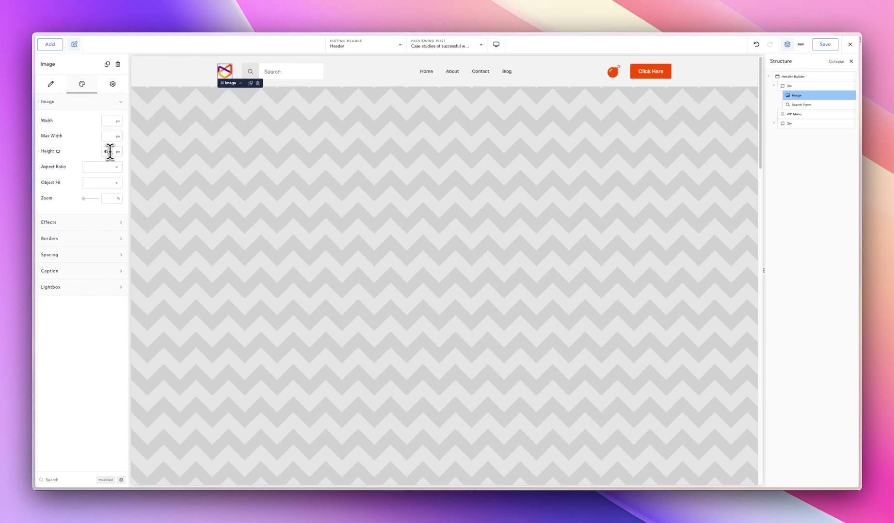
pyautogui.hotkey('shift', 'Up')
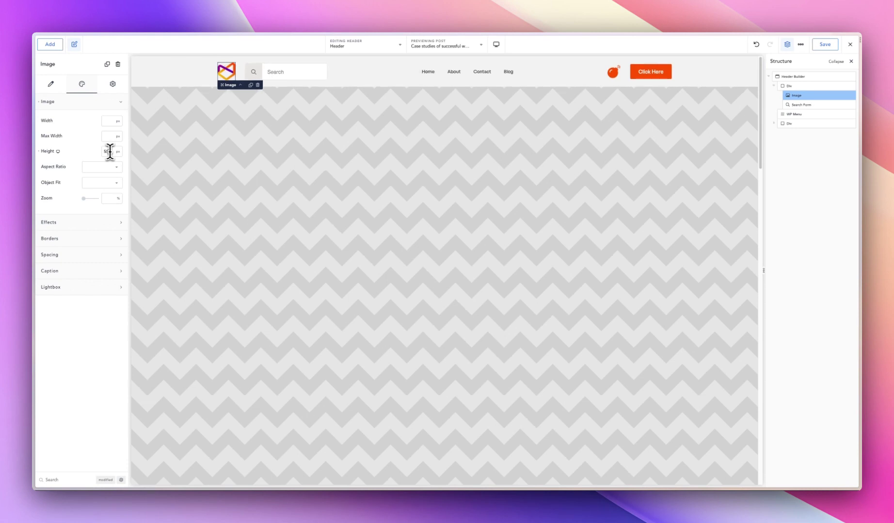
# Try the Full Screen style on the header's search form and switch it back to Classic.
pyautogui.click(283, 72)
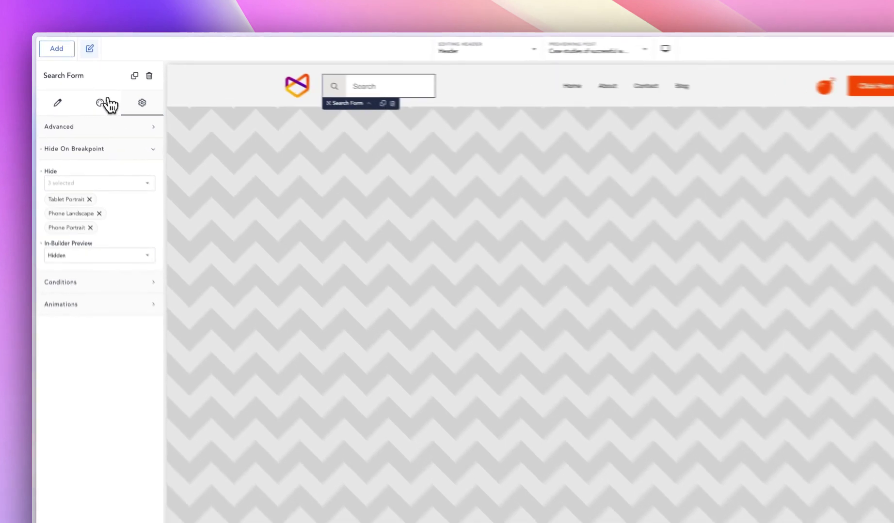
pyautogui.click(104, 102)
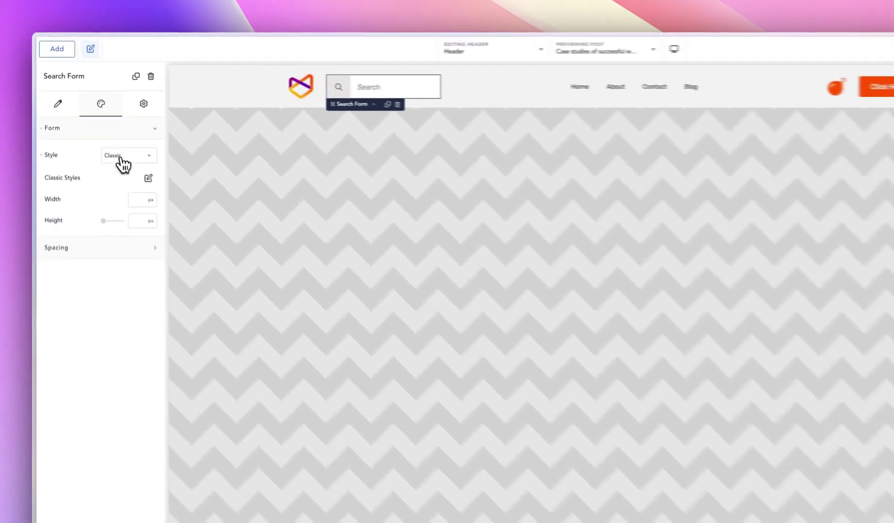
pyautogui.click(97, 123)
pyautogui.click(98, 138)
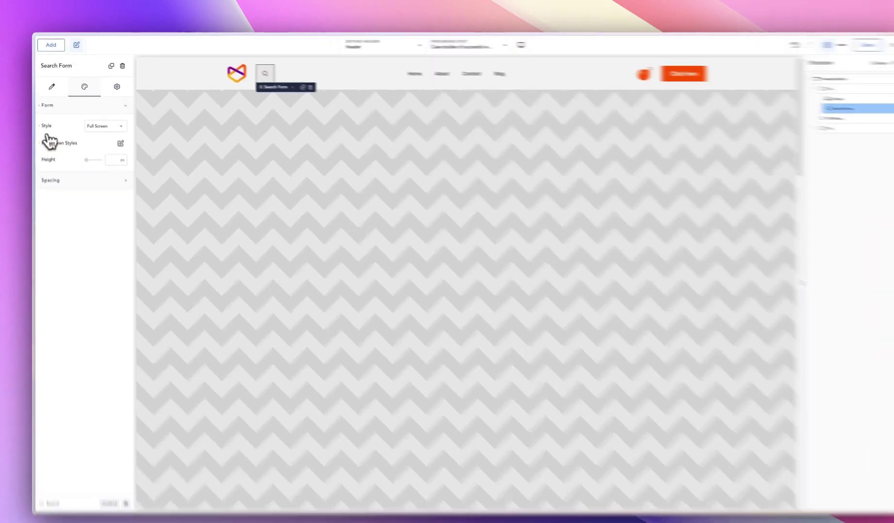
pyautogui.click(107, 122)
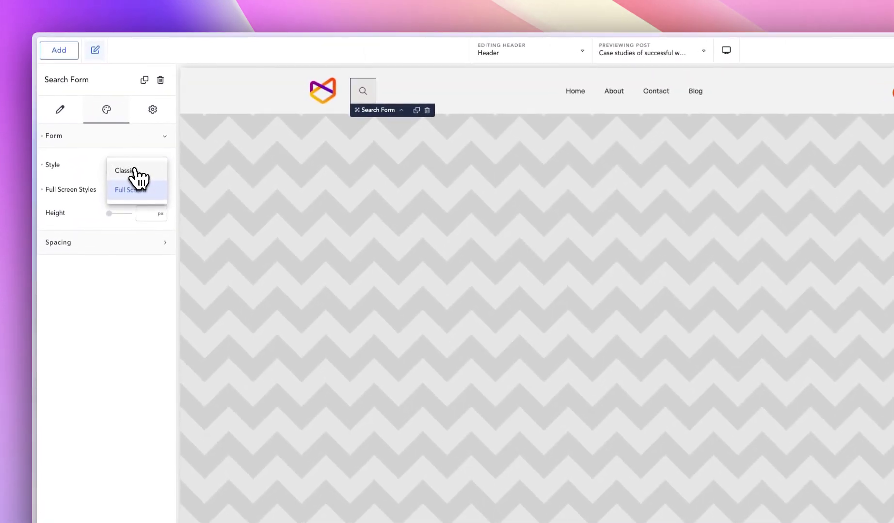
pyautogui.click(135, 173)
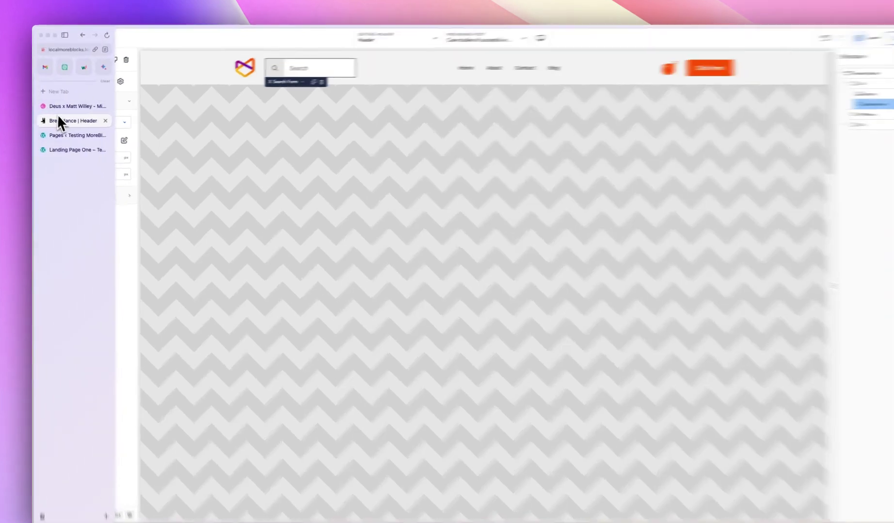
# Check the search bar in the Dribbble reference design and set the search form's icon button position to Right.
pyautogui.click(57, 107)
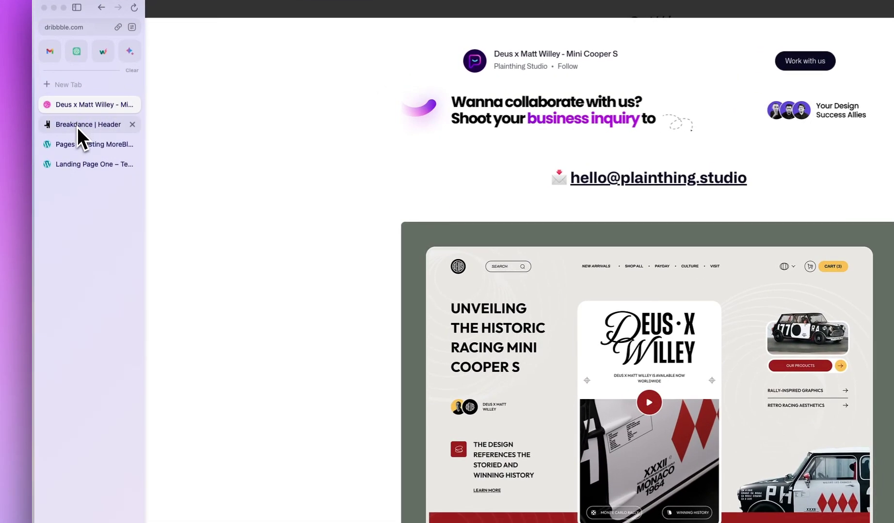
pyautogui.click(76, 125)
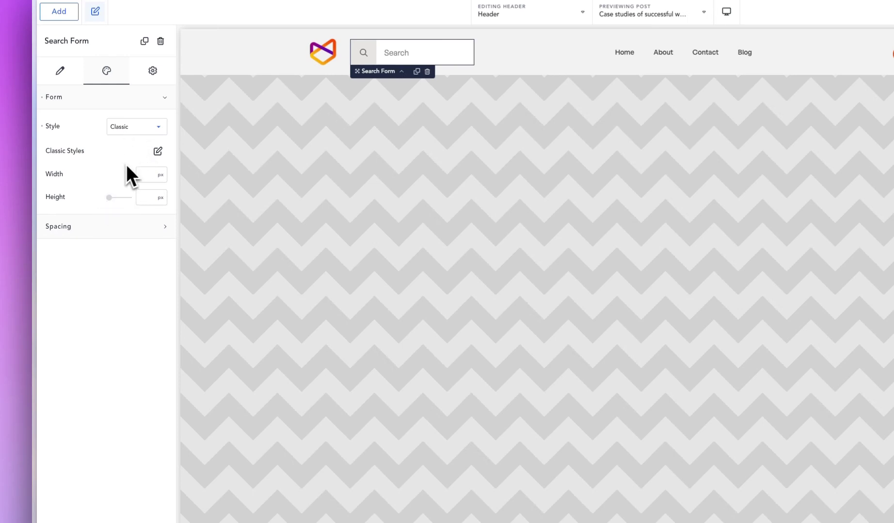
pyautogui.click(157, 151)
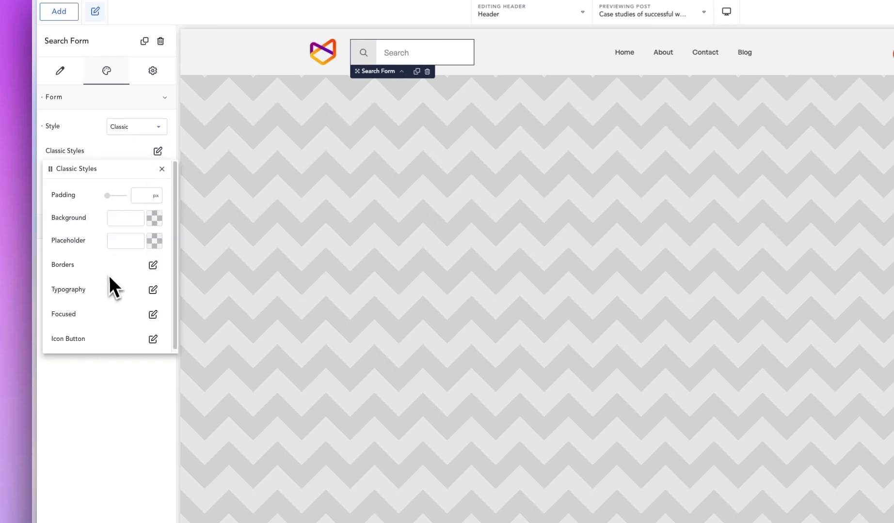
pyautogui.click(152, 339)
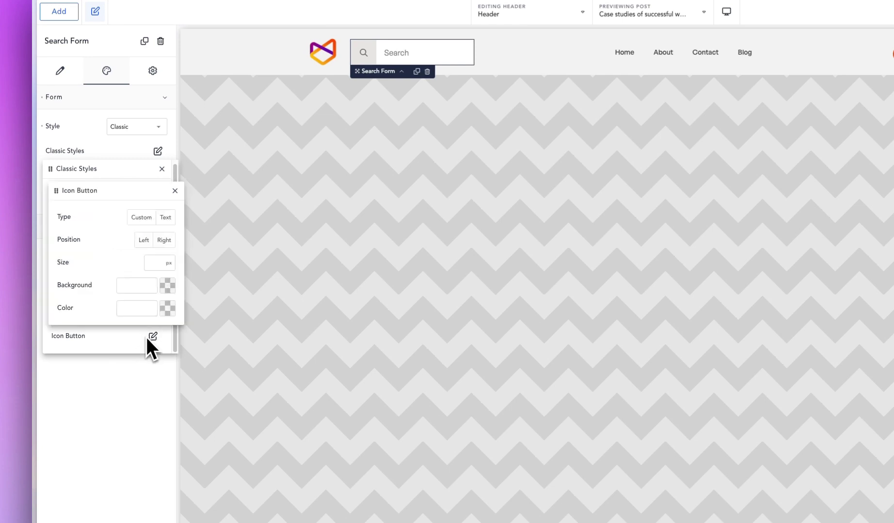
pyautogui.click(163, 240)
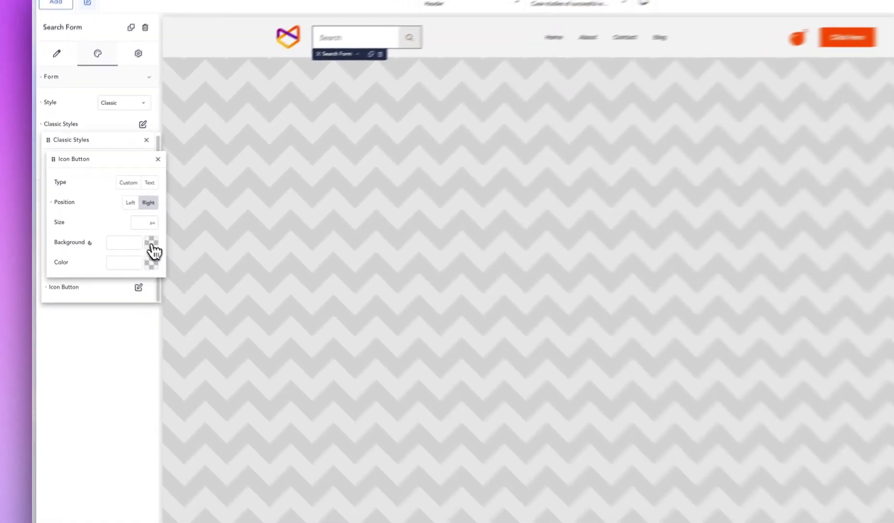
# Make the search icon button's background fully transparent using the color #642EDA00.
pyautogui.click(122, 227)
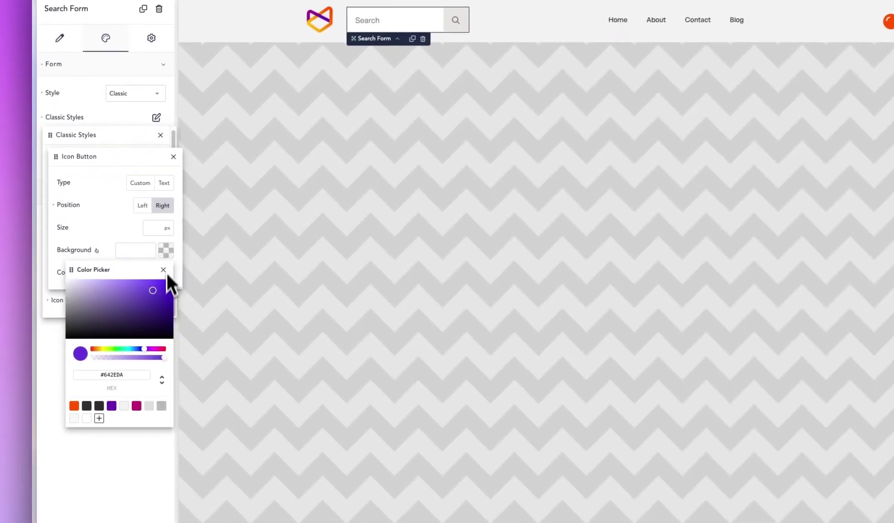
pyautogui.moveTo(124, 301); pyautogui.dragTo(75, 300)
pyautogui.moveTo(114, 366); pyautogui.dragTo(48, 352)
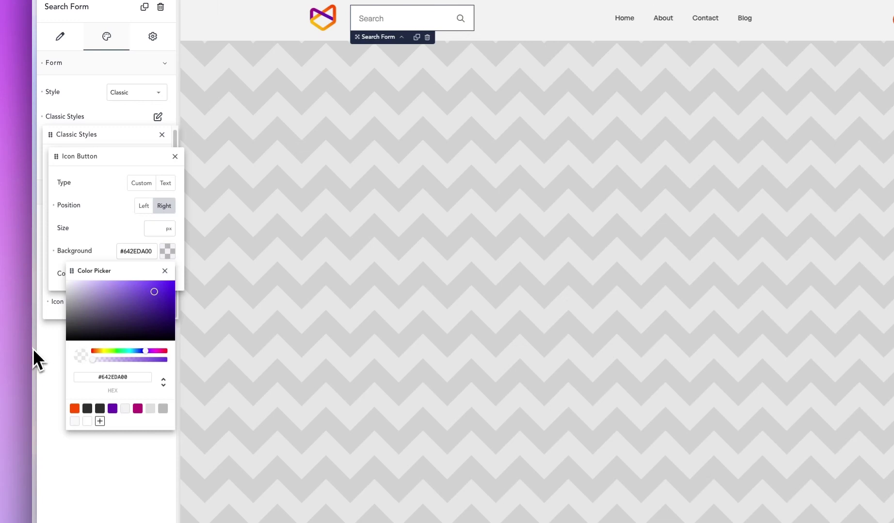
pyautogui.click(125, 227)
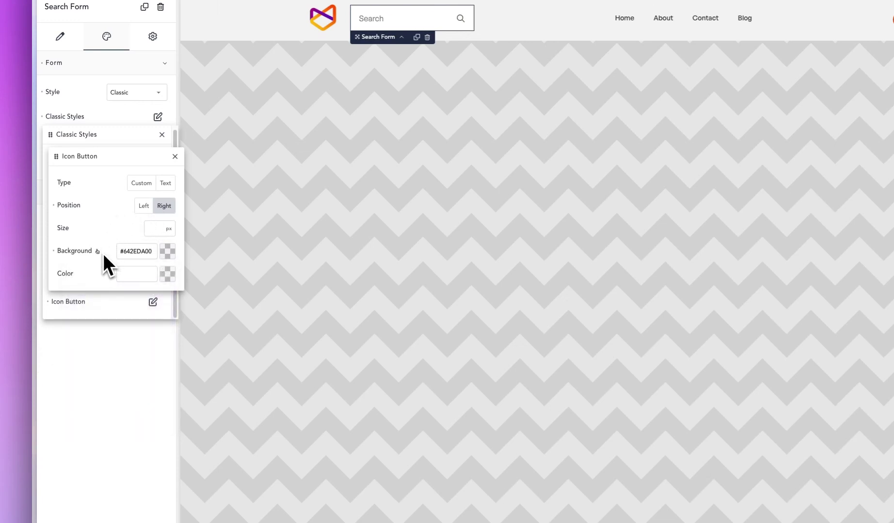
pyautogui.click(116, 130)
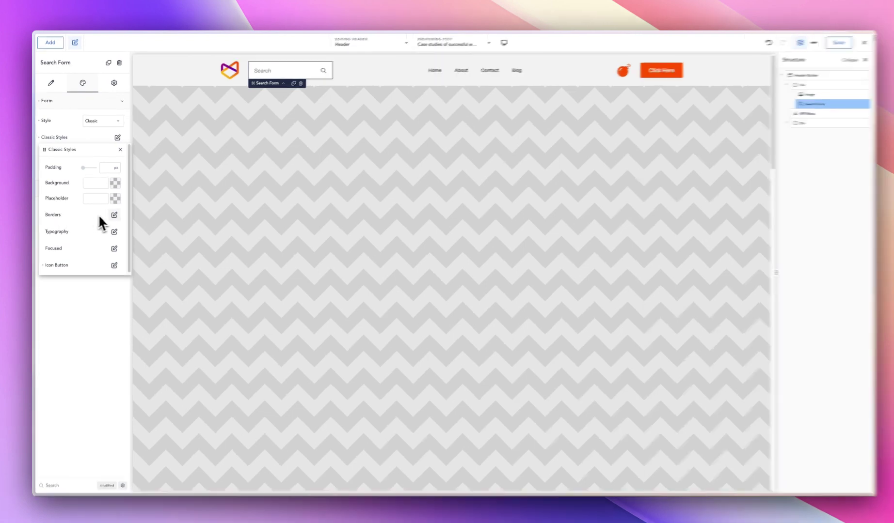
# Set the search form's border radius to 25 px and border width to 2 px, comparing it with the Dribbble reference design.
pyautogui.click(112, 214)
pyautogui.click(113, 188)
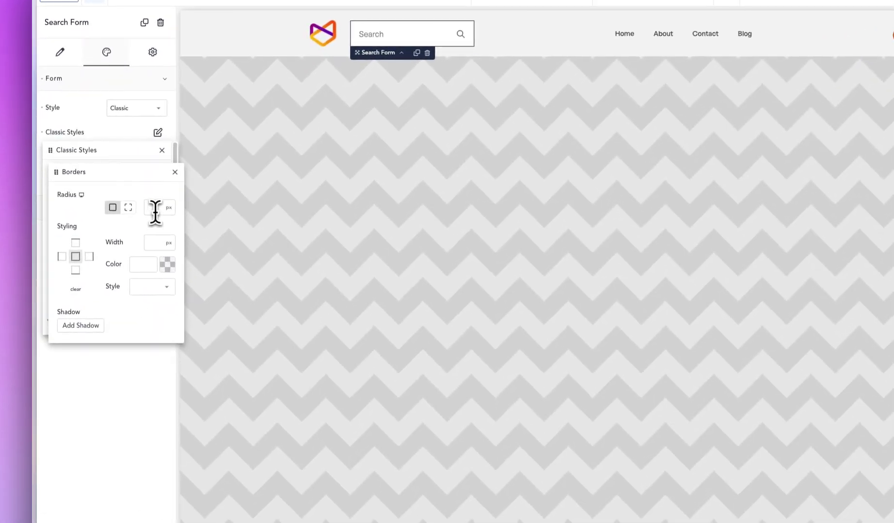
pyautogui.write('25')
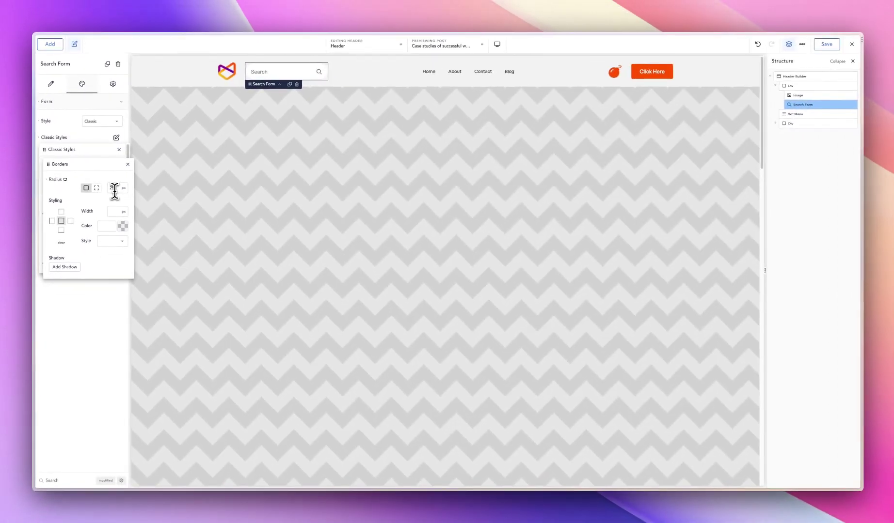
pyautogui.moveTo(36, 116)
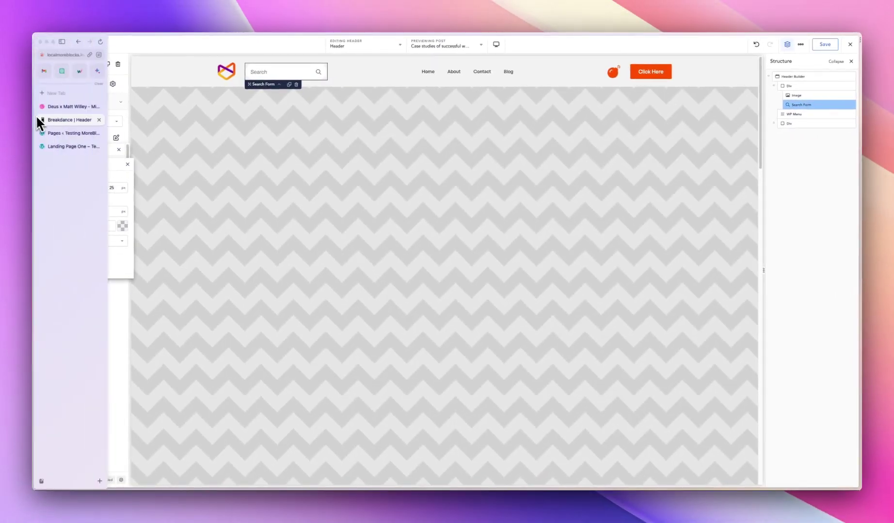
pyautogui.click(61, 106)
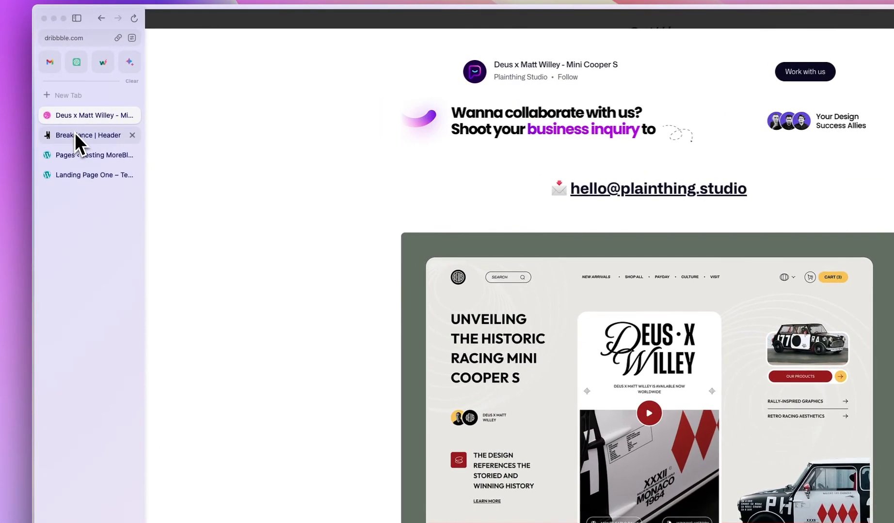
pyautogui.click(75, 133)
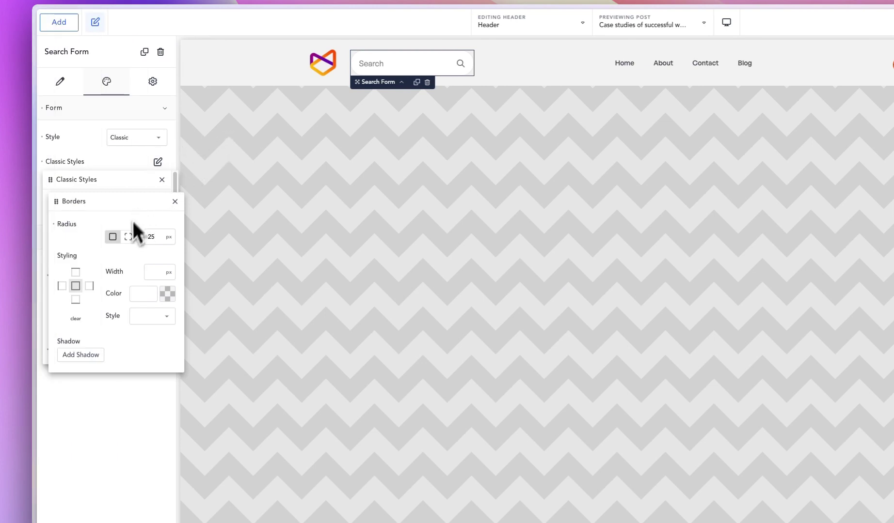
pyautogui.click(153, 273)
pyautogui.write('2')
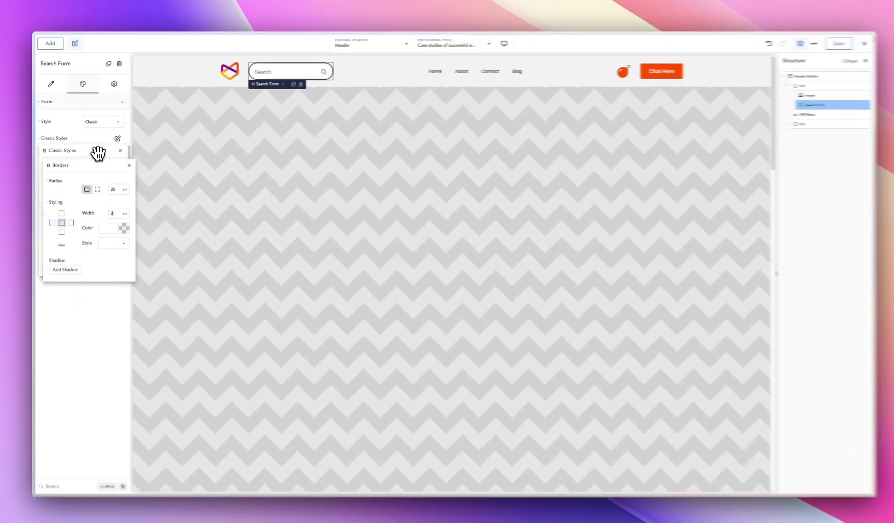
pyautogui.click(97, 152)
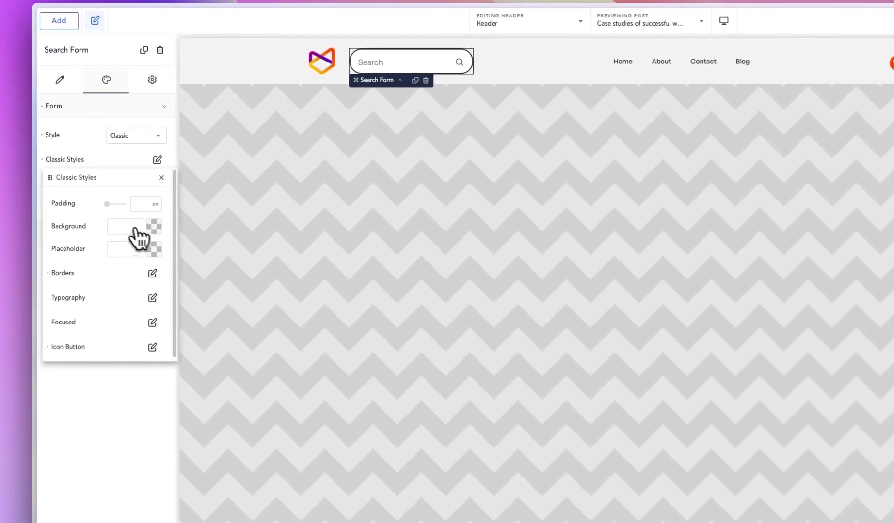
# Make the search form's own background fully transparent using the color #642EDA00.
pyautogui.click(114, 182)
pyautogui.moveTo(152, 336); pyautogui.dragTo(34, 341)
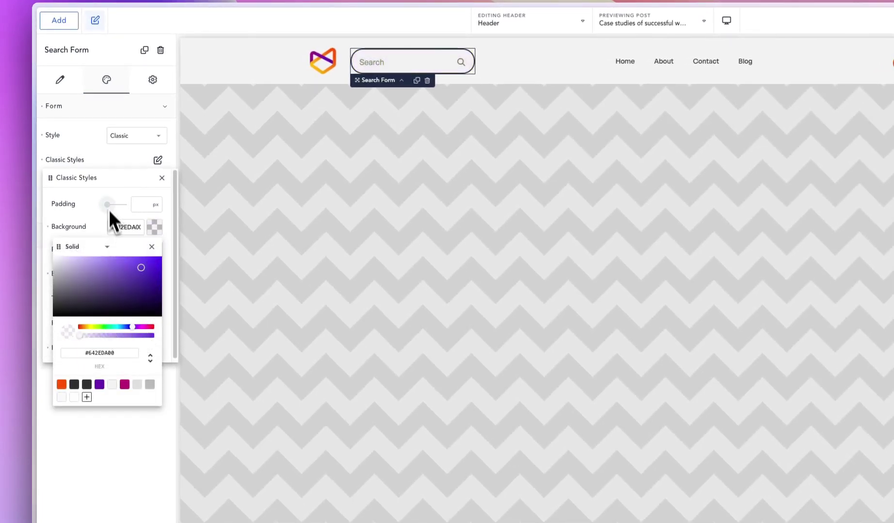
pyautogui.click(97, 184)
# Set the search form's border width to 1 px.
pyautogui.click(151, 272)
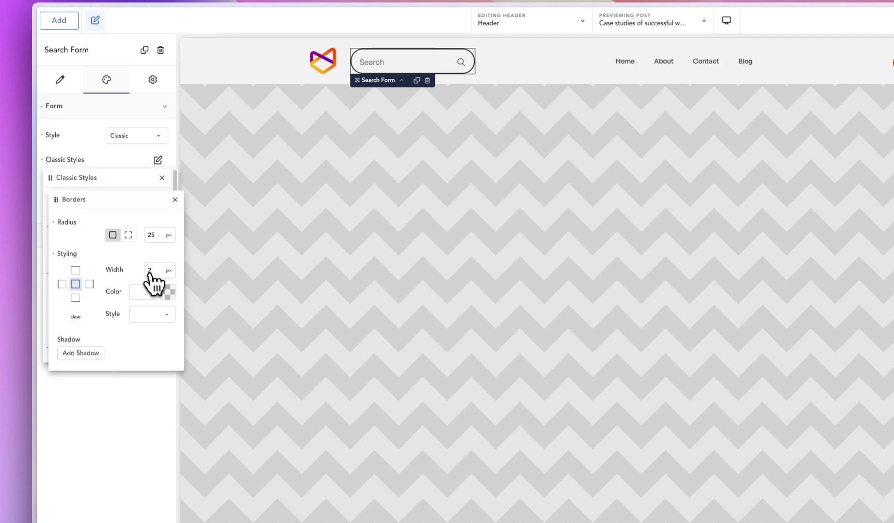
pyautogui.doubleClick(153, 271)
pyautogui.write('1')
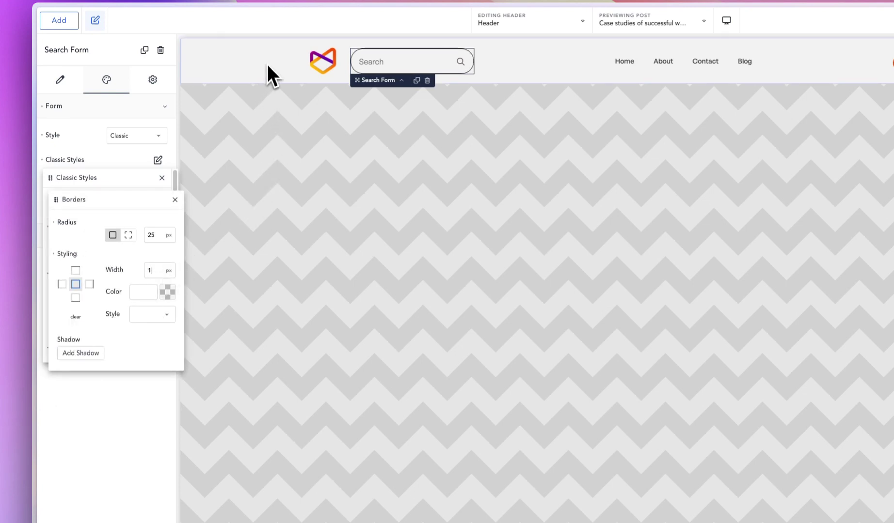
# Close the search form's typography settings and return to its Classic Styles options.
pyautogui.moveTo(43, 128)
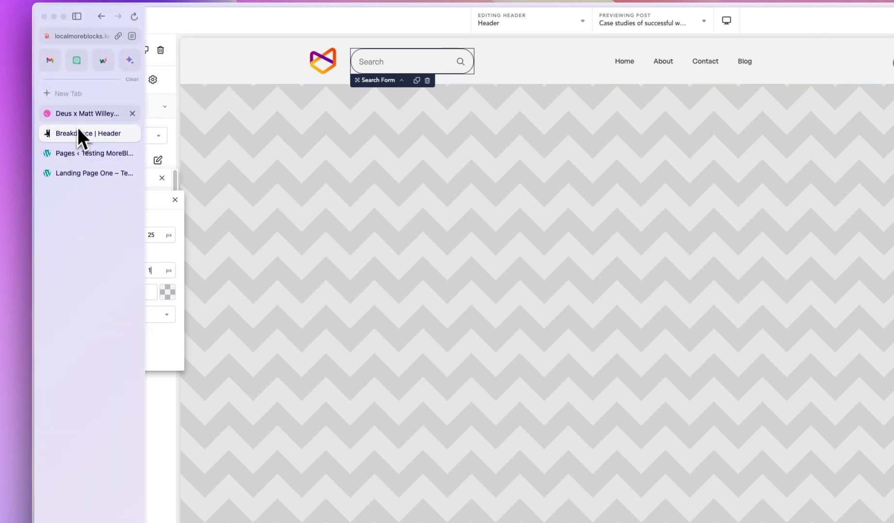
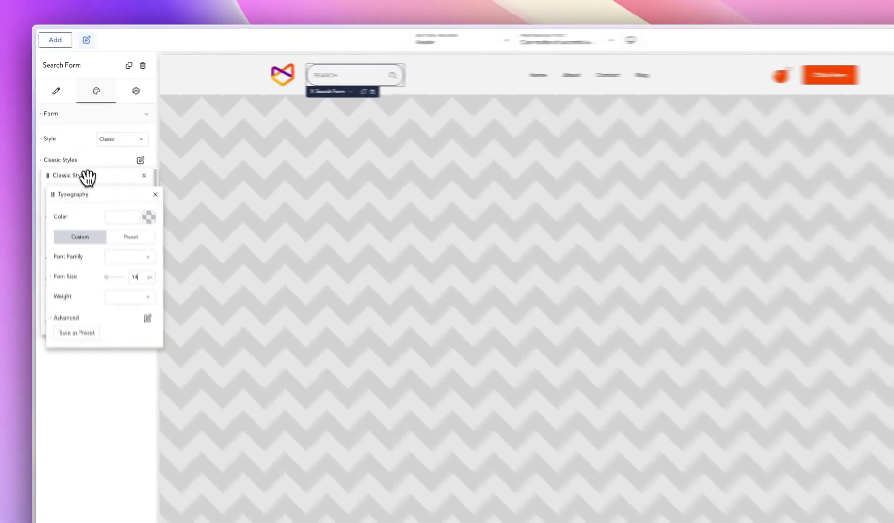
pyautogui.click(77, 149)
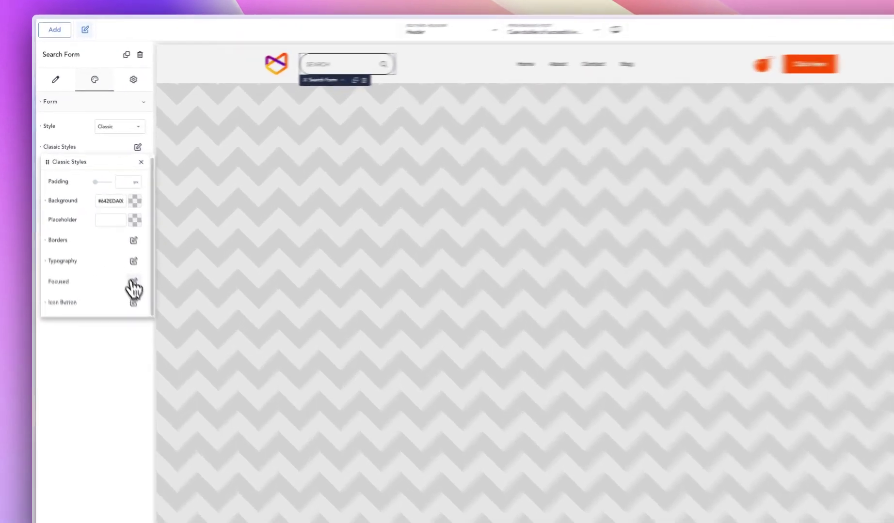
# Set the search form's focused border color to #6526F3FF and test it by focusing the search field.
pyautogui.click(113, 244)
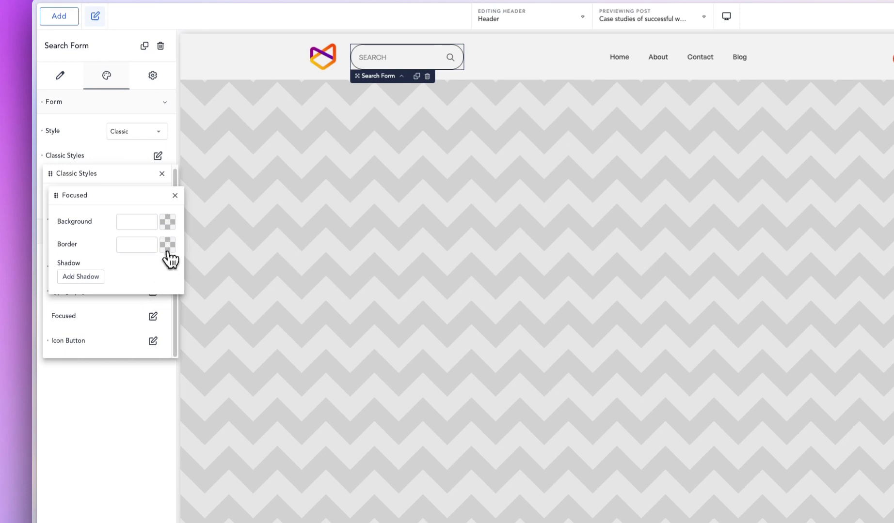
pyautogui.click(167, 245)
pyautogui.click(154, 284)
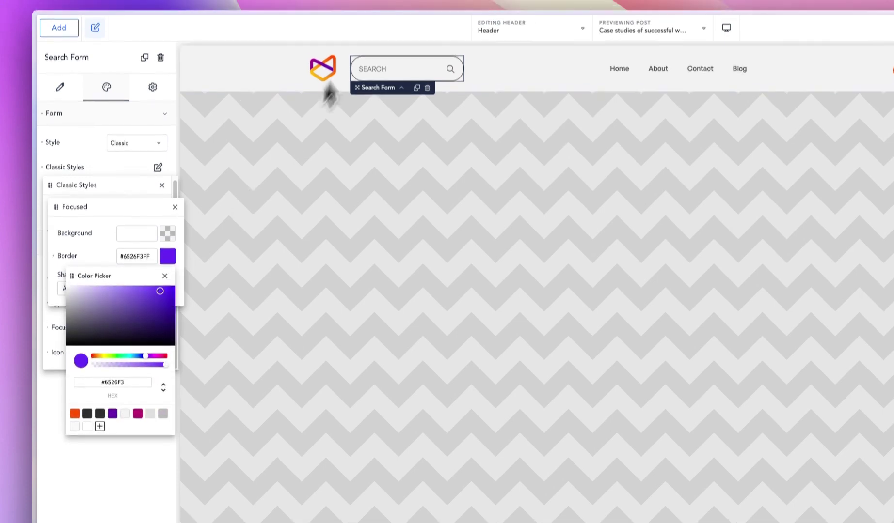
pyautogui.click(403, 58)
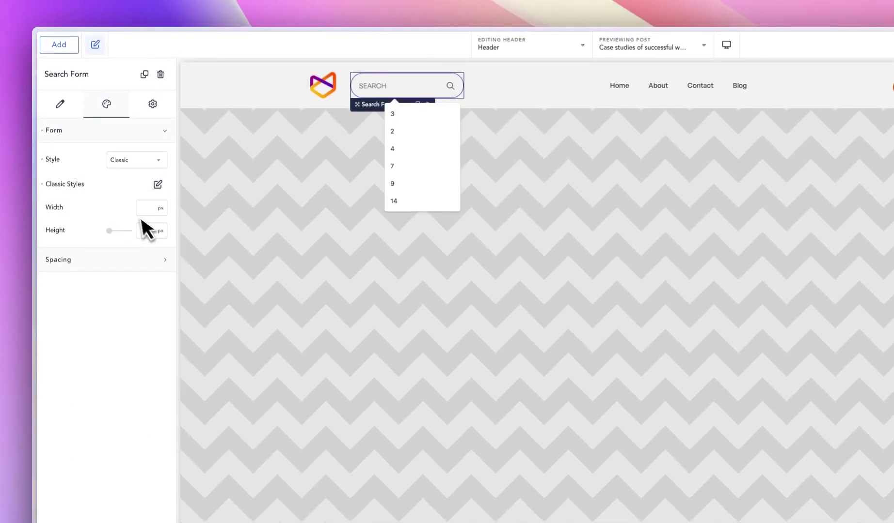
# Set the search form's focused background to the Background palette color #F2F2F2 and test it in the search field.
pyautogui.click(157, 184)
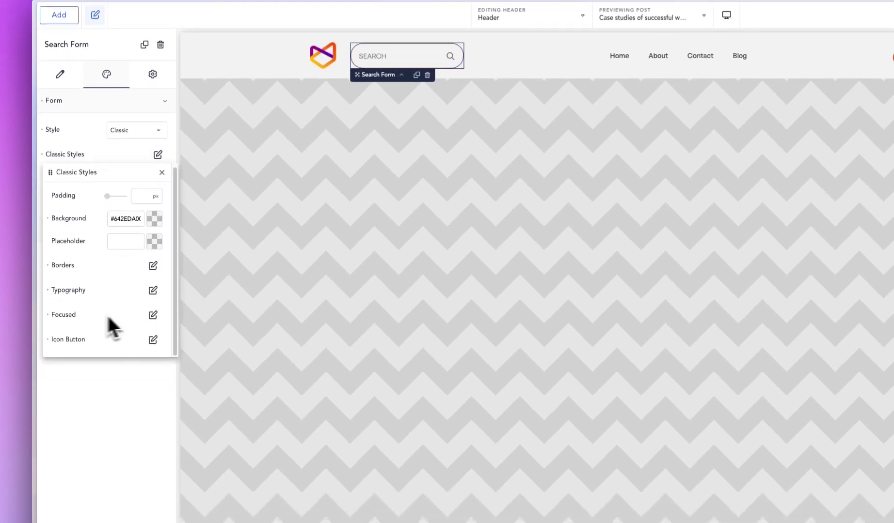
pyautogui.click(153, 328)
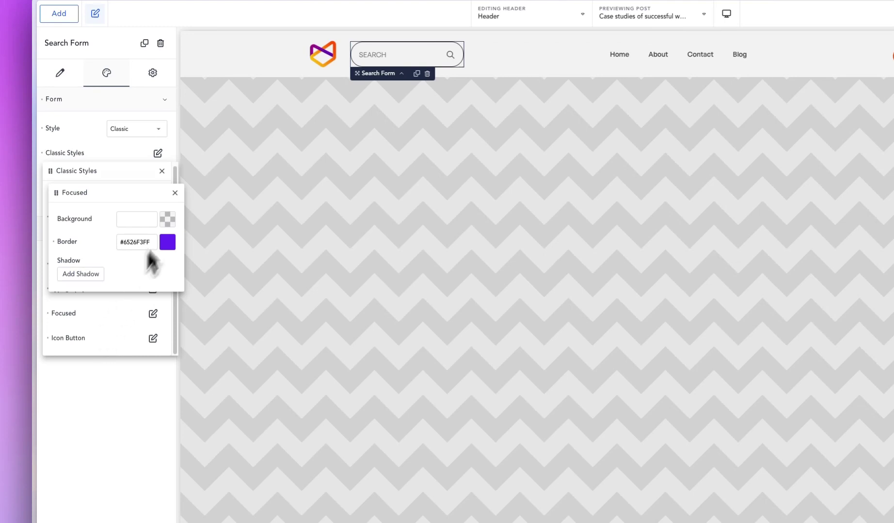
pyautogui.click(167, 219)
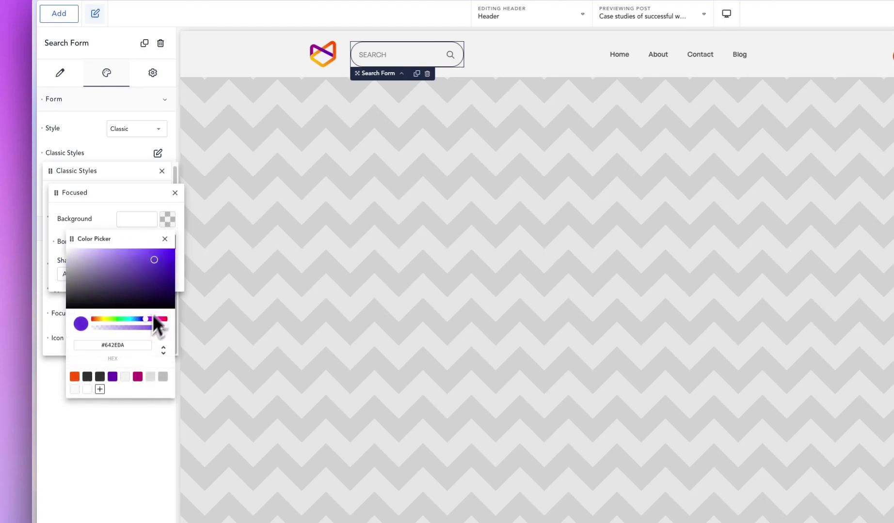
pyautogui.click(125, 376)
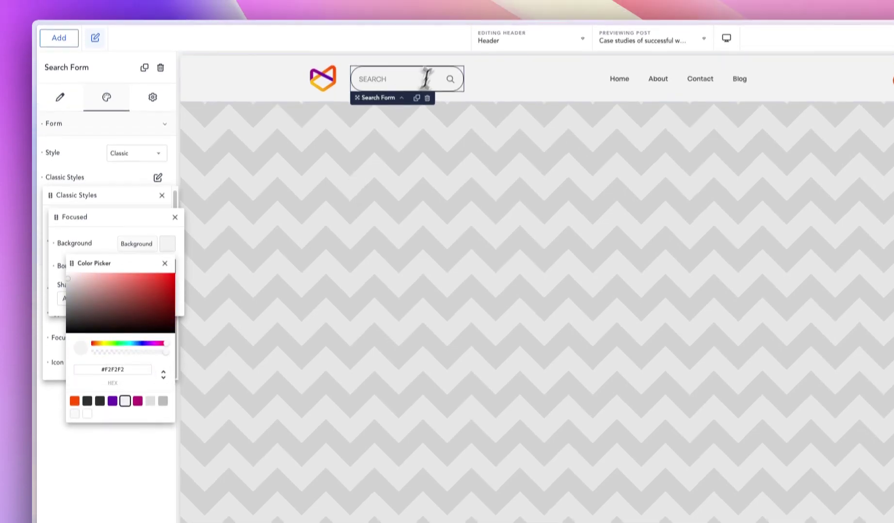
pyautogui.click(413, 55)
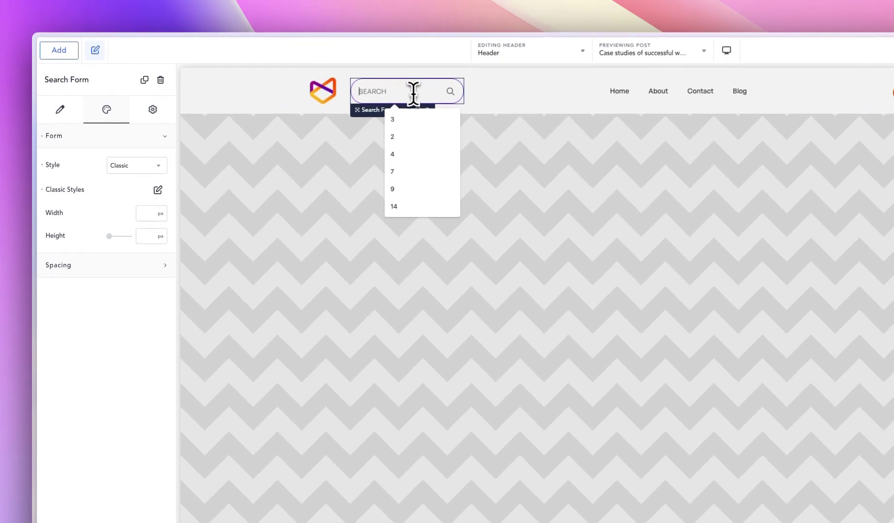
pyautogui.click(158, 190)
pyautogui.click(158, 190)
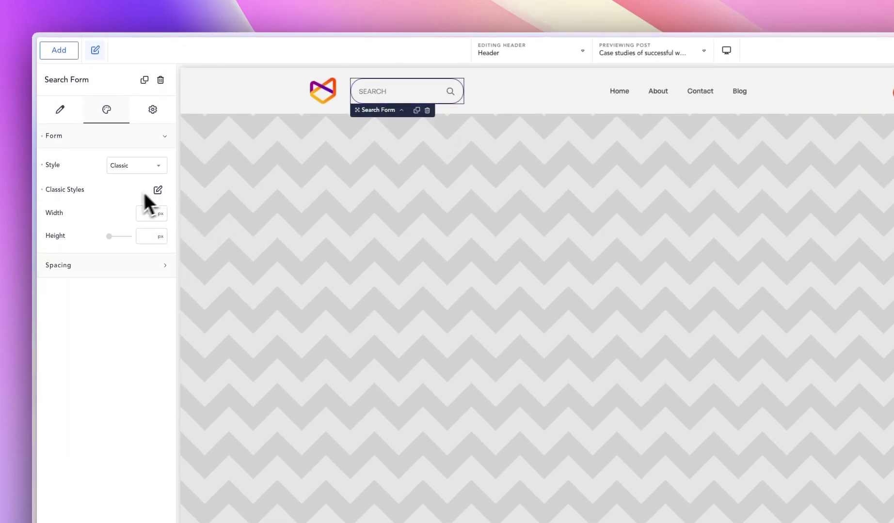
# Try heights of 30 and 40 px for the search form, settling on 50 px.
pyautogui.click(141, 236)
pyautogui.write('0')
pyautogui.press('BackSpace')
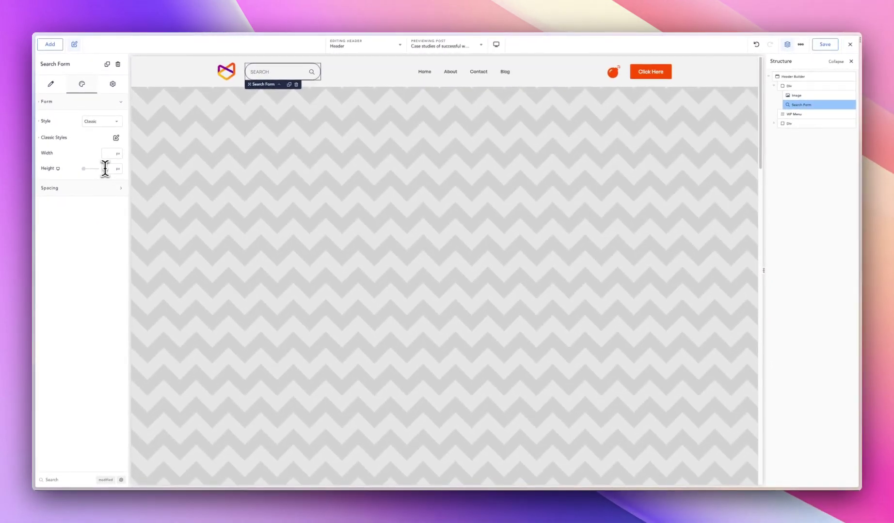
pyautogui.write('30')
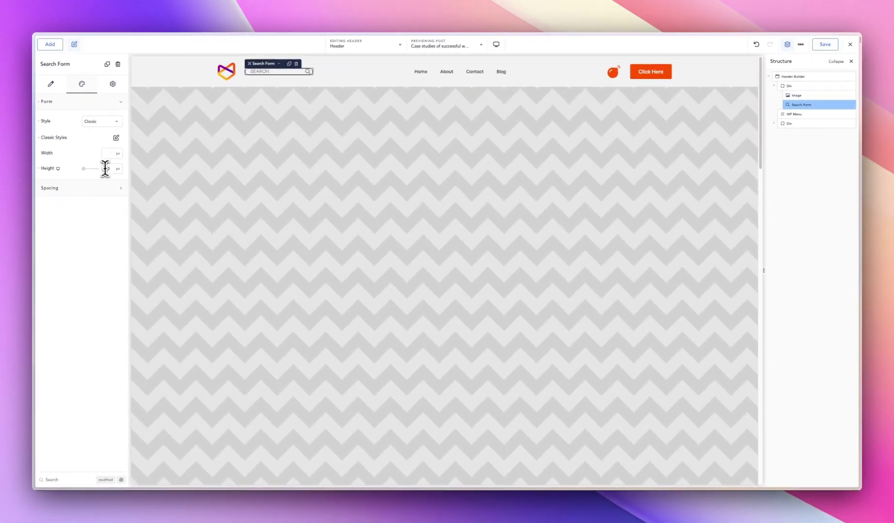
pyautogui.press('BackSpace')
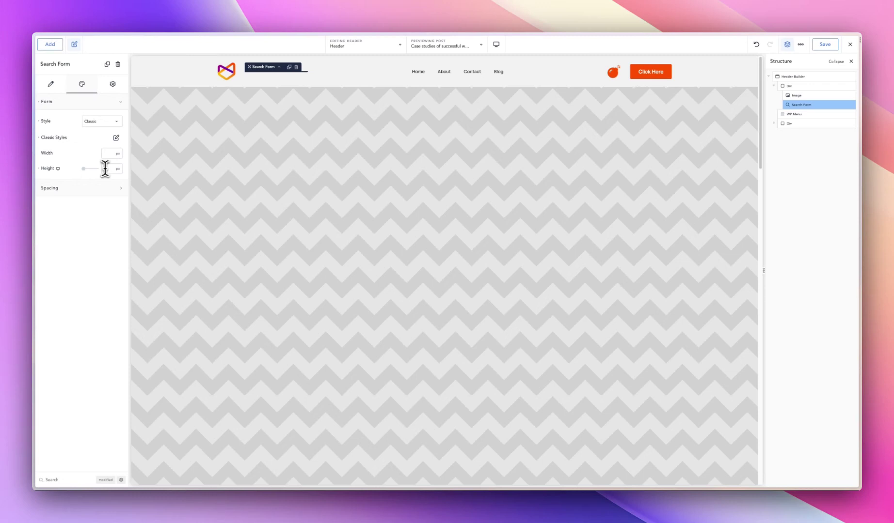
pyautogui.press('BackSpace')
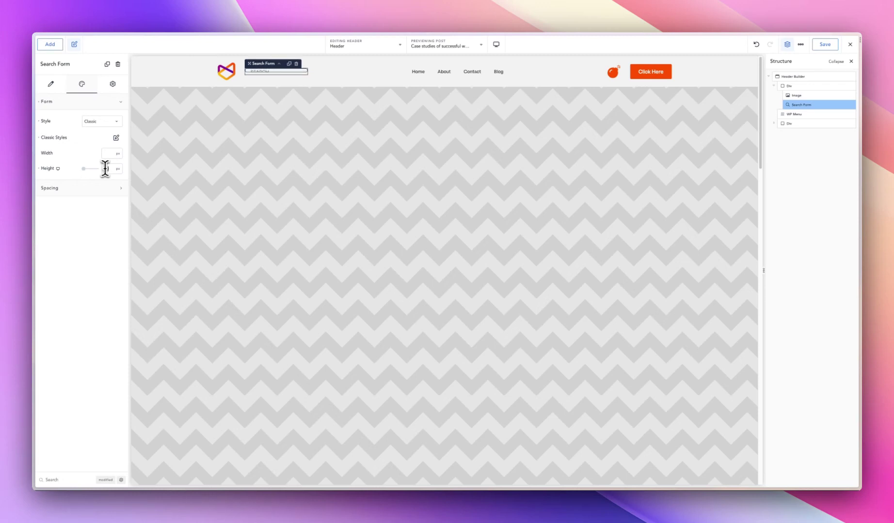
pyautogui.write('40')
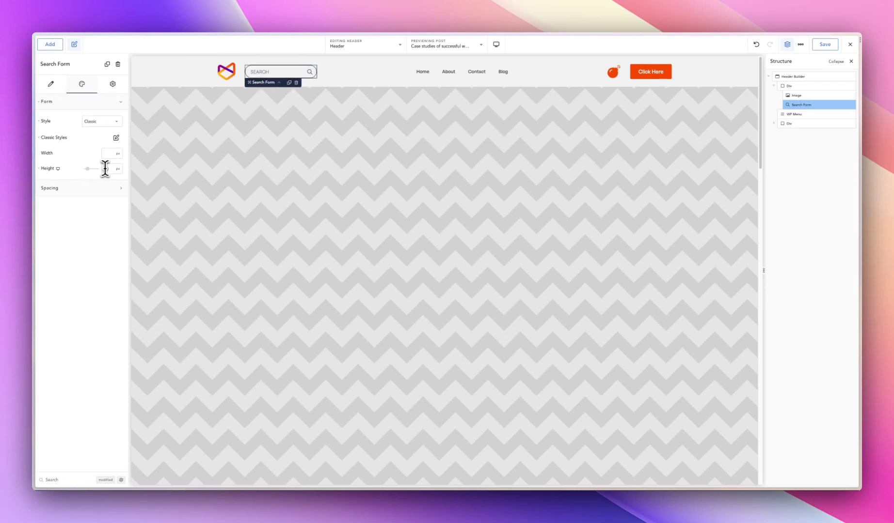
pyautogui.press('Up')
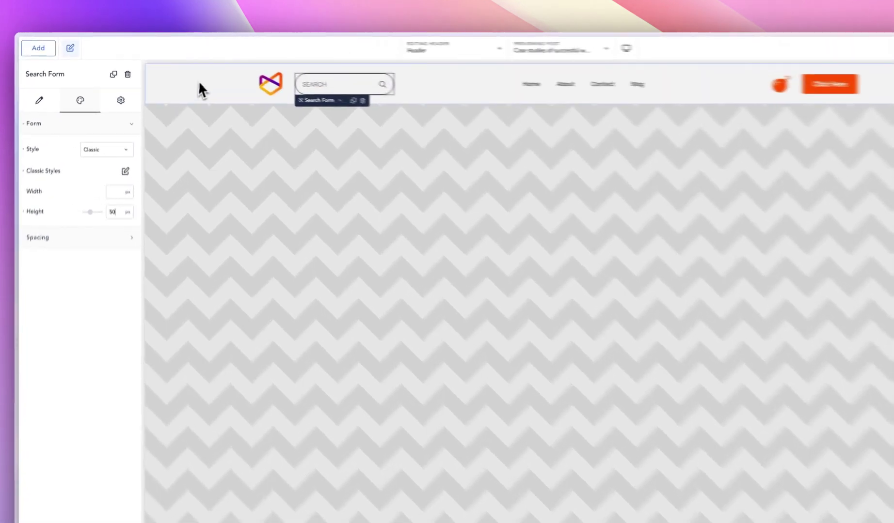
pyautogui.click(170, 74)
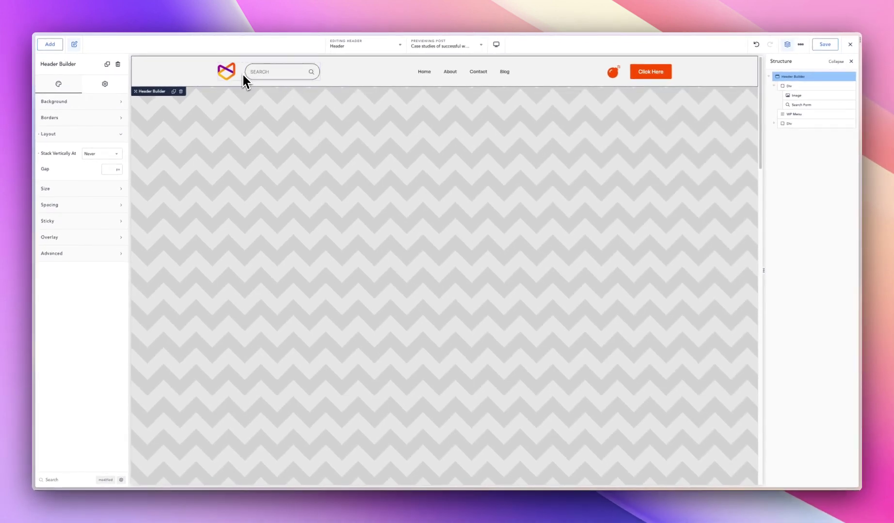
# Select the header's WP Menu element and choose Menu as its source menu.
pyautogui.click(431, 75)
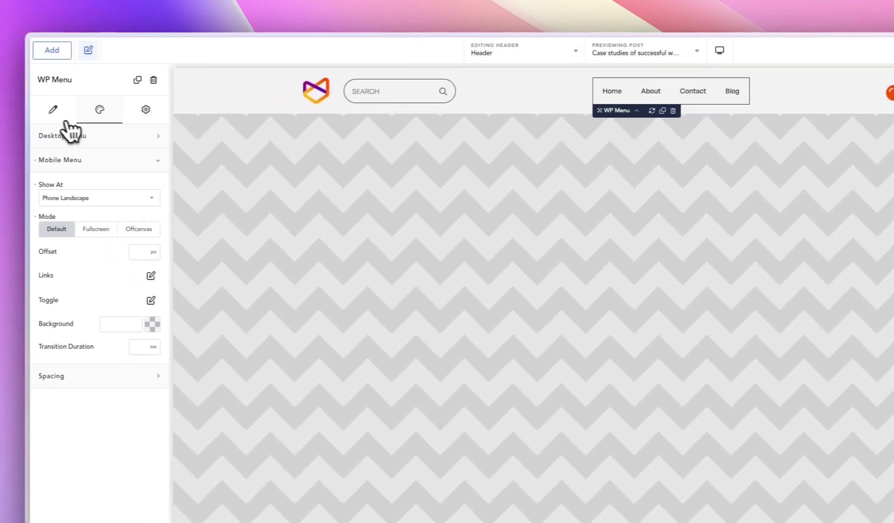
pyautogui.click(61, 115)
pyautogui.click(87, 148)
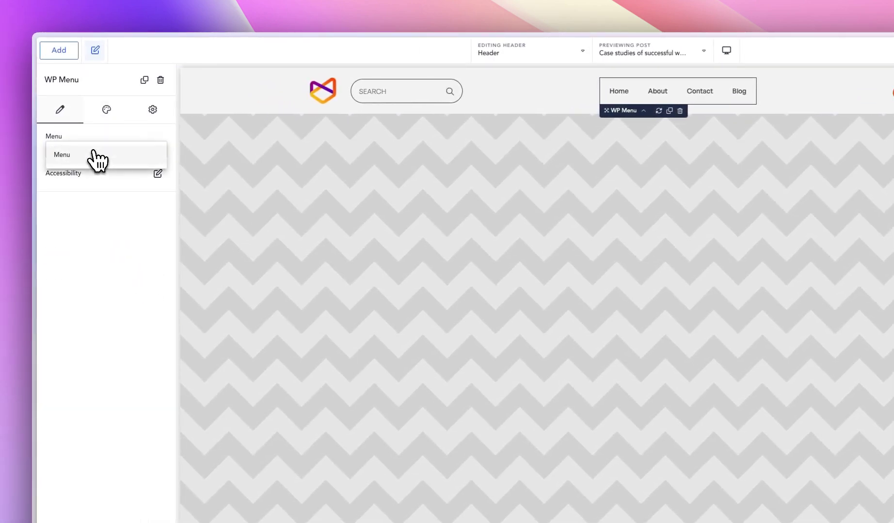
pyautogui.click(86, 155)
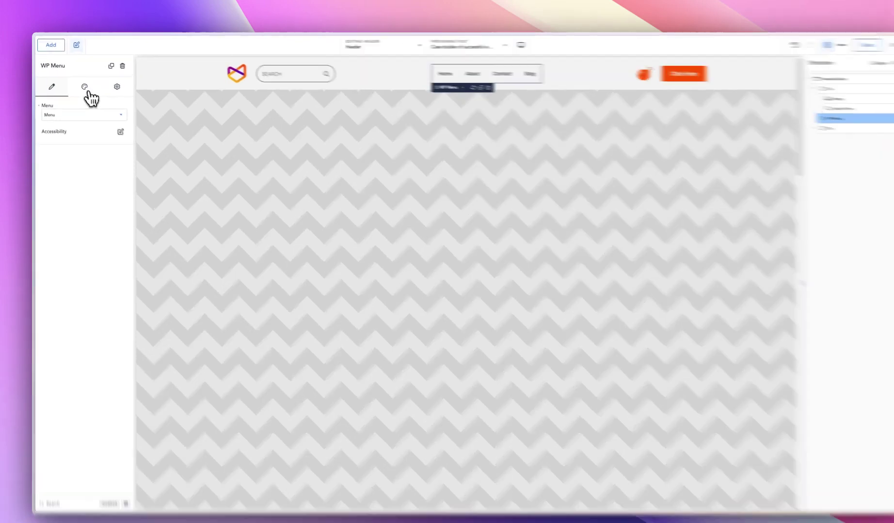
# Open the WP Menu's Desktop Menu design settings in place of the Mobile Menu ones.
pyautogui.click(83, 85)
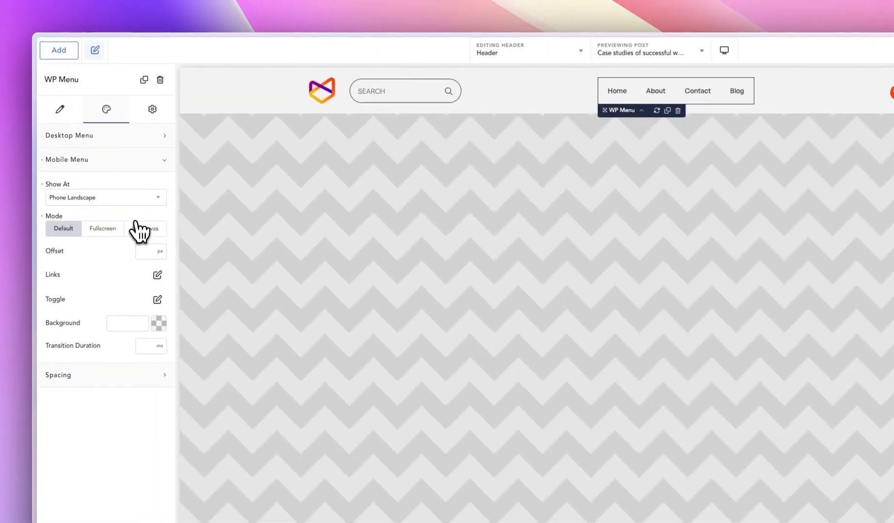
pyautogui.click(99, 160)
pyautogui.click(102, 138)
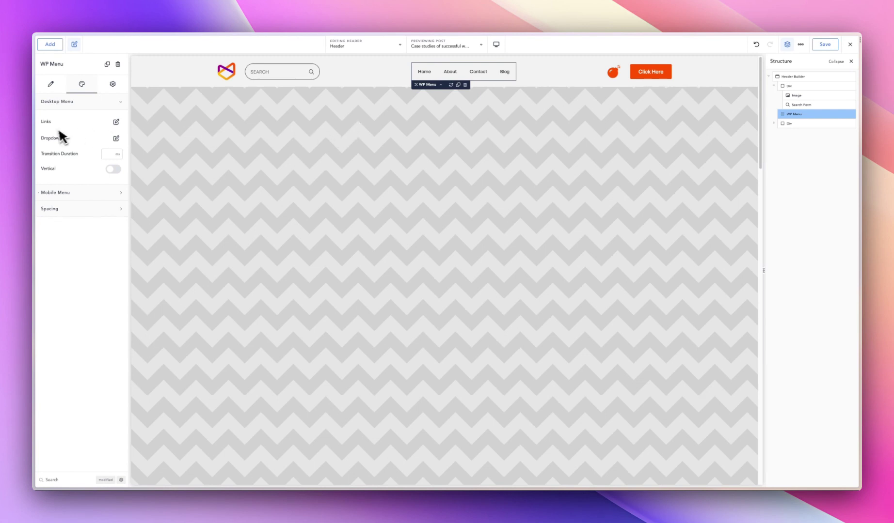
# Try preset typography for the desktop menu links, viewing the available presets and where the builder's Global Settings are found.
pyautogui.click(116, 122)
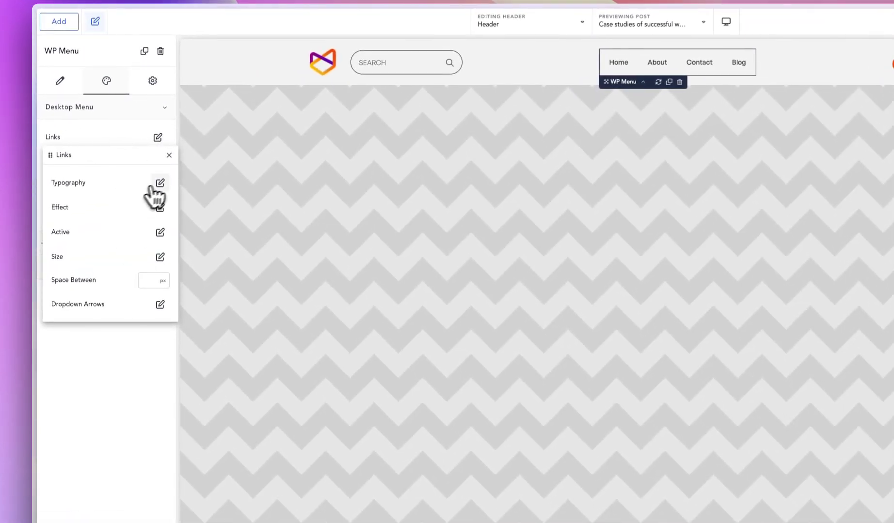
pyautogui.click(152, 188)
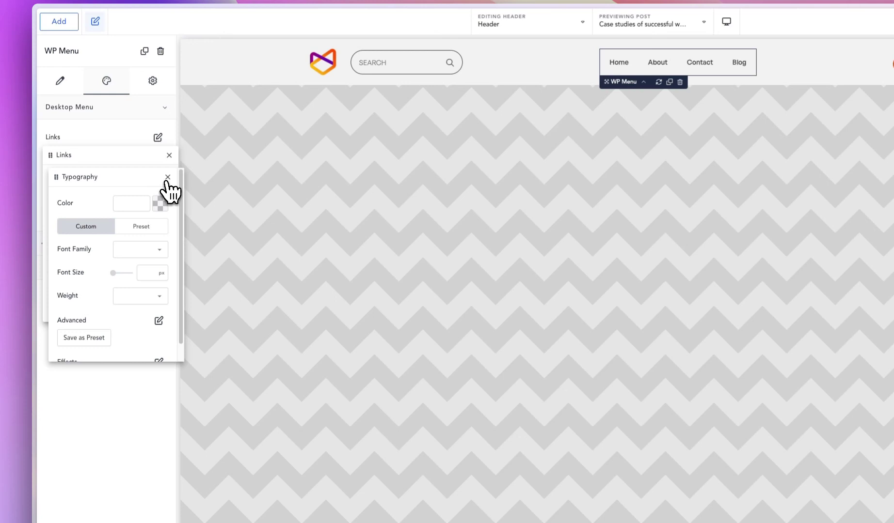
pyautogui.click(148, 228)
pyautogui.click(130, 256)
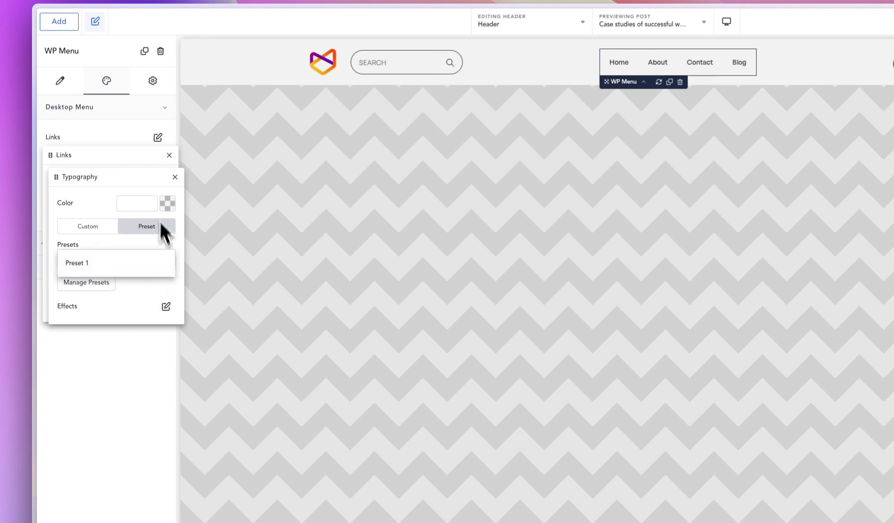
pyautogui.click(137, 158)
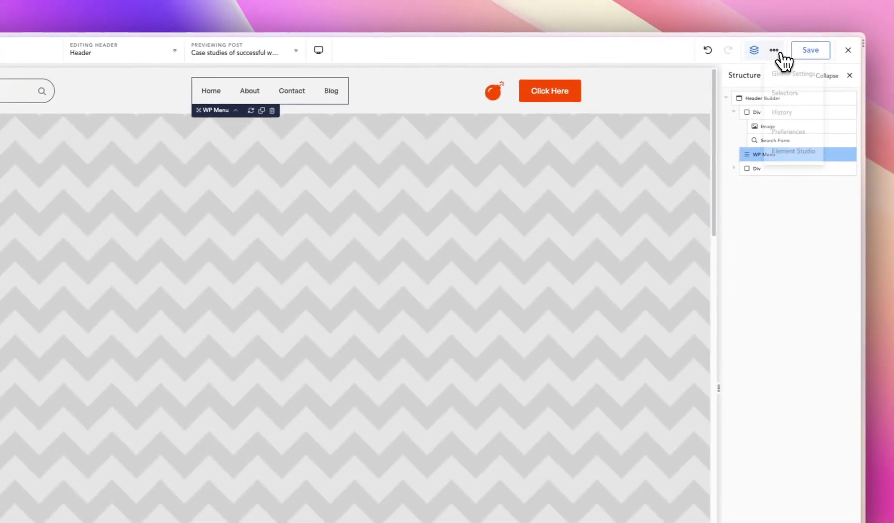
pyautogui.click(770, 50)
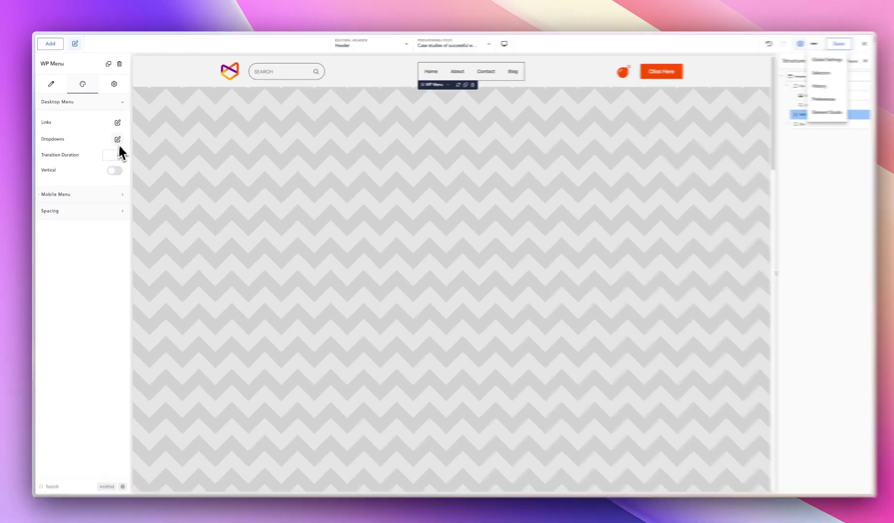
# Use custom typography for the desktop menu links with a 12 px font size, checking the Dribbble reference design.
pyautogui.click(115, 121)
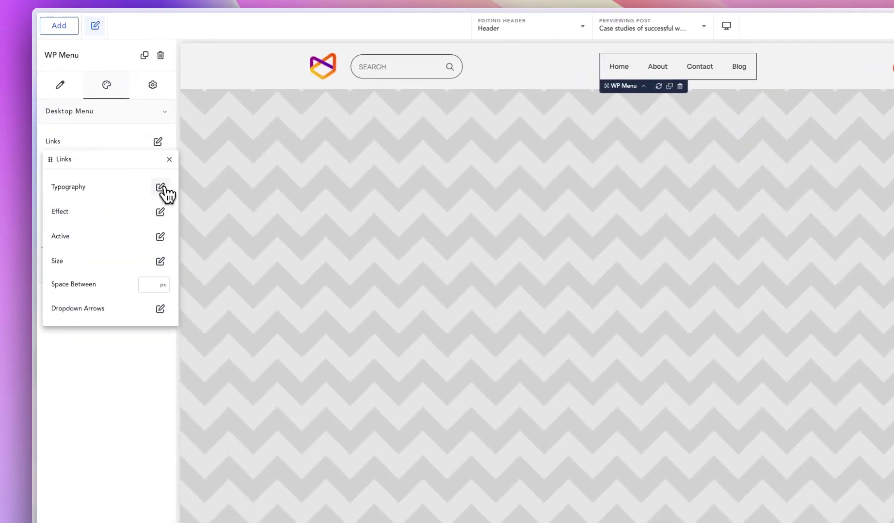
pyautogui.click(161, 187)
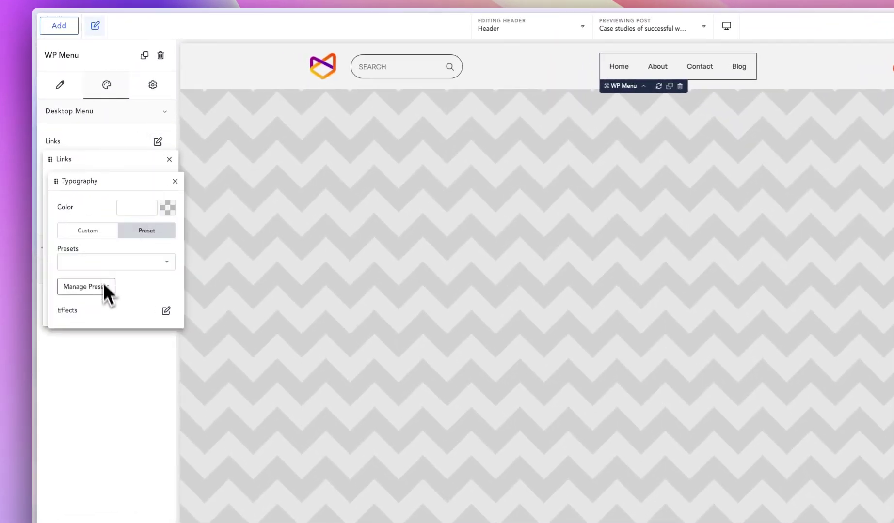
pyautogui.click(102, 233)
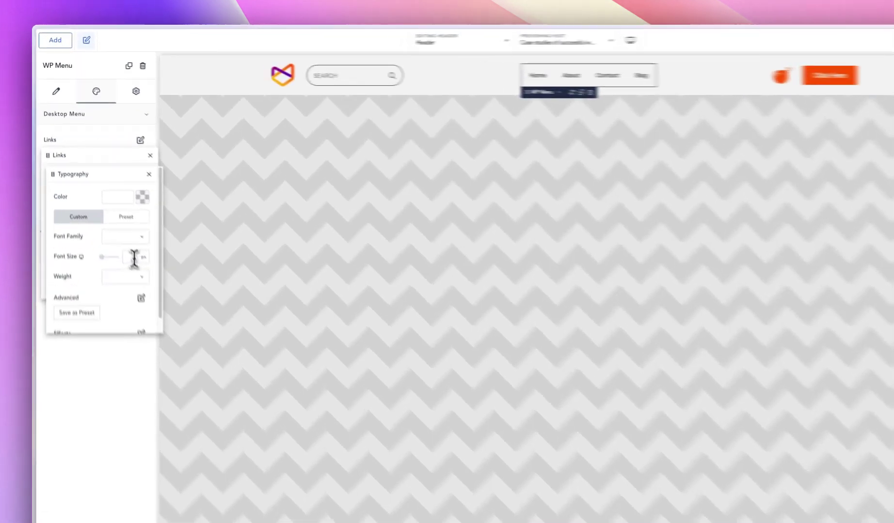
pyautogui.click(109, 213)
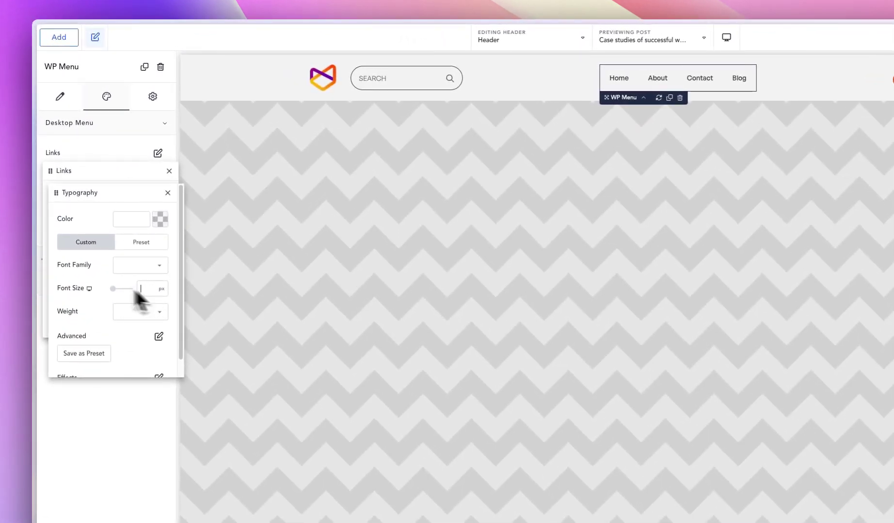
pyautogui.moveTo(36, 243)
pyautogui.click(72, 132)
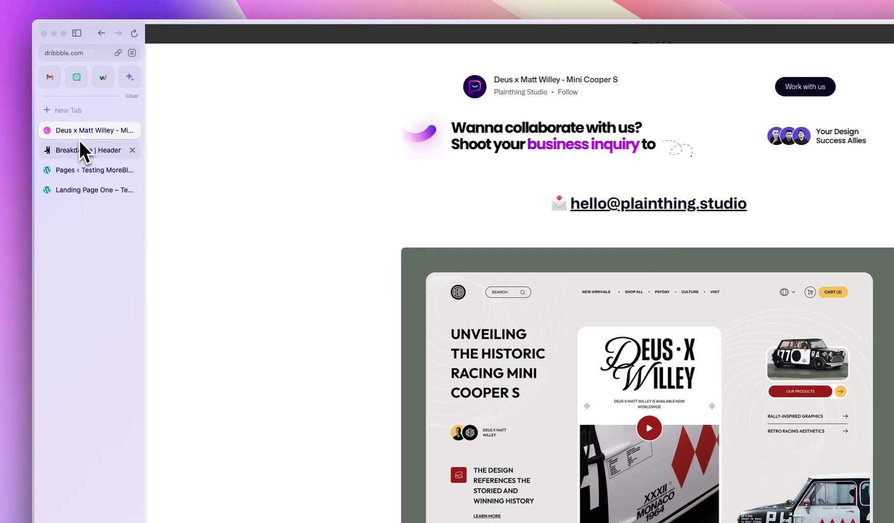
pyautogui.click(80, 149)
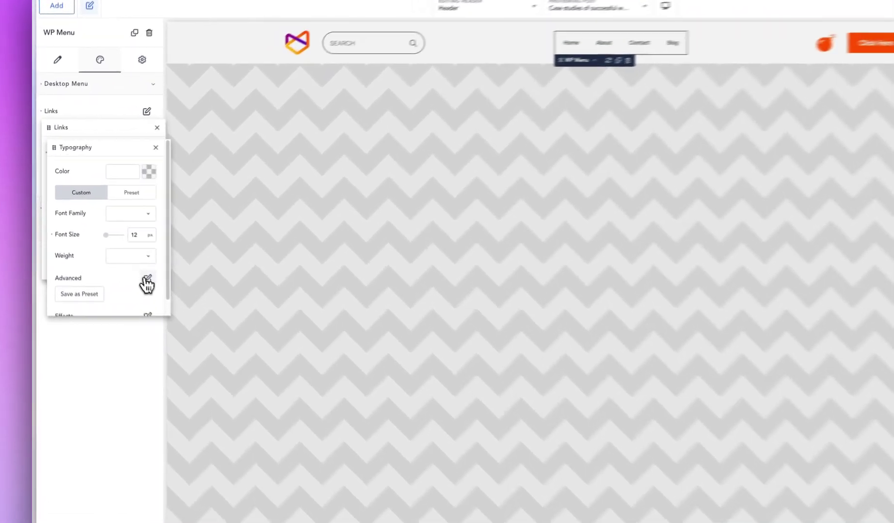
# Transform the desktop menu links' text to uppercase in the advanced typography settings.
pyautogui.click(116, 244)
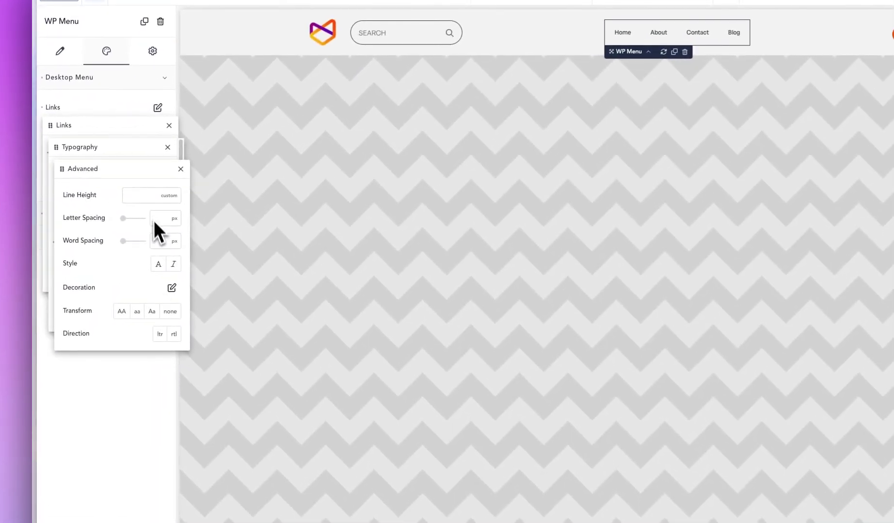
pyautogui.click(124, 312)
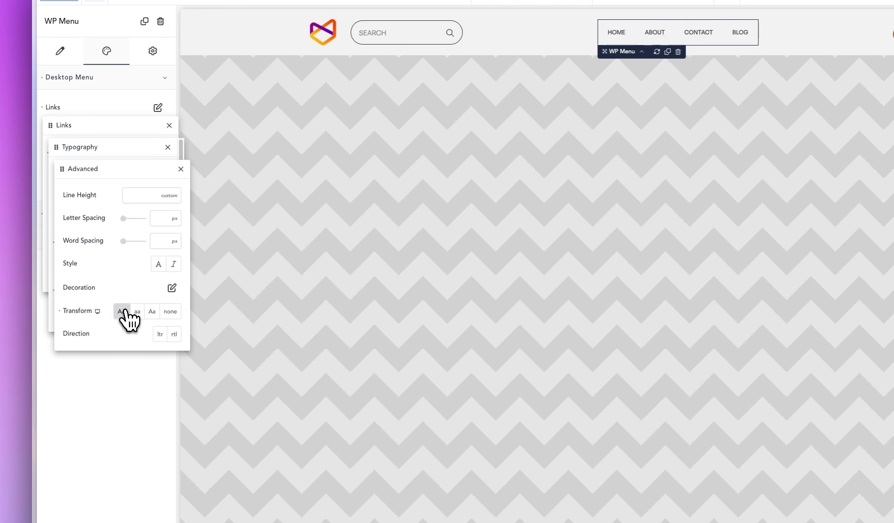
pyautogui.click(111, 147)
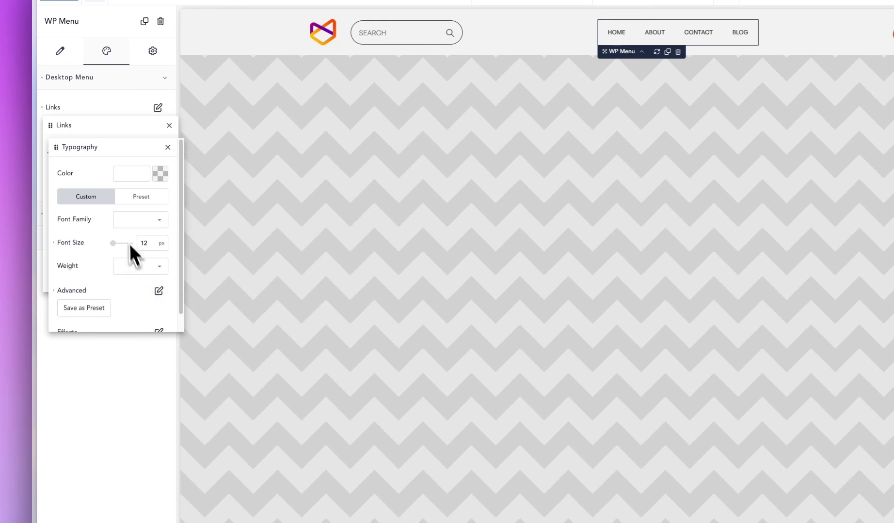
# Set the desktop menu links' font weight to 600 after trying 500, and finish the typography settings.
pyautogui.click(138, 265)
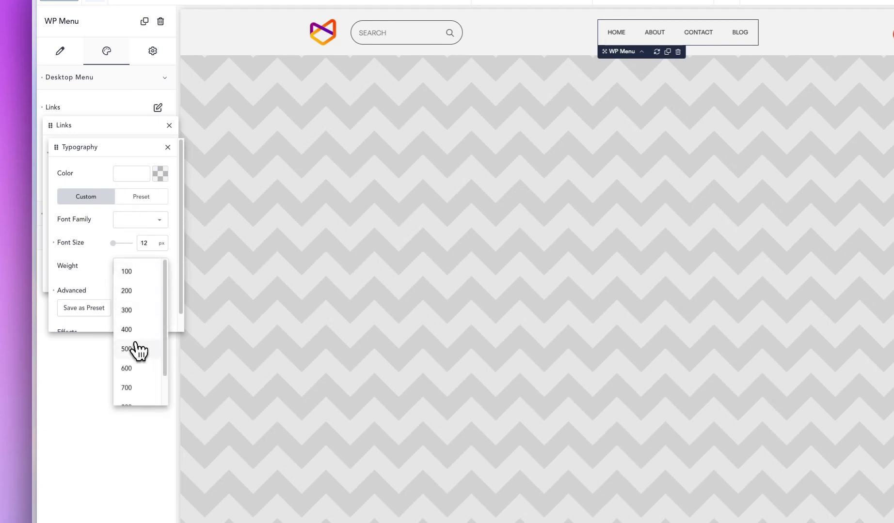
pyautogui.click(138, 349)
pyautogui.click(138, 269)
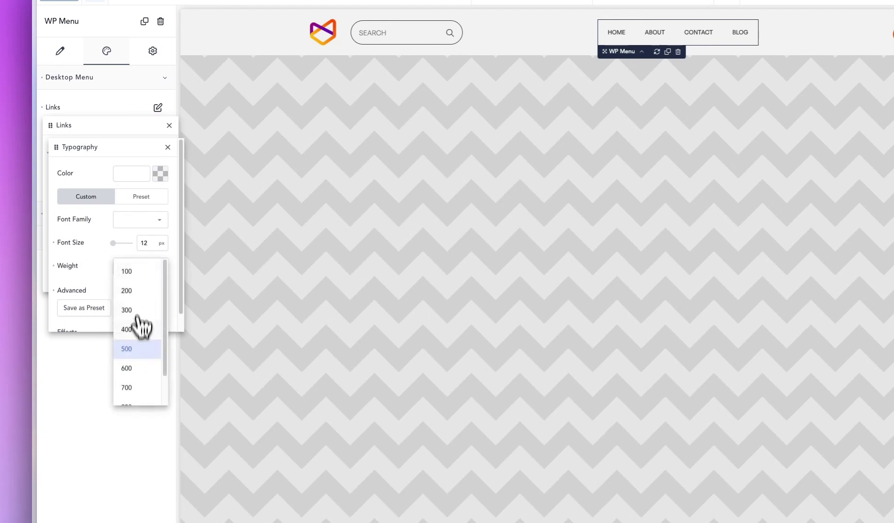
pyautogui.click(135, 369)
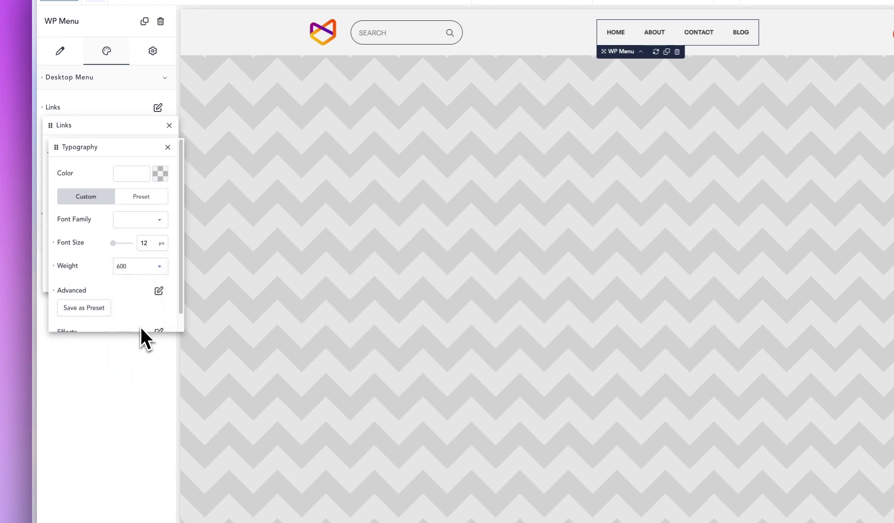
pyautogui.click(122, 119)
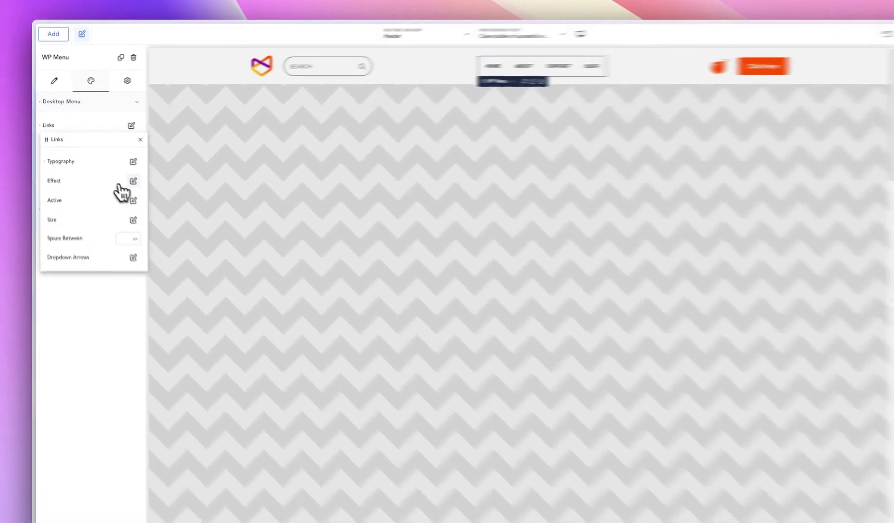
# Try the Overline effect type on the desktop menu links and preview it in the header.
pyautogui.click(117, 169)
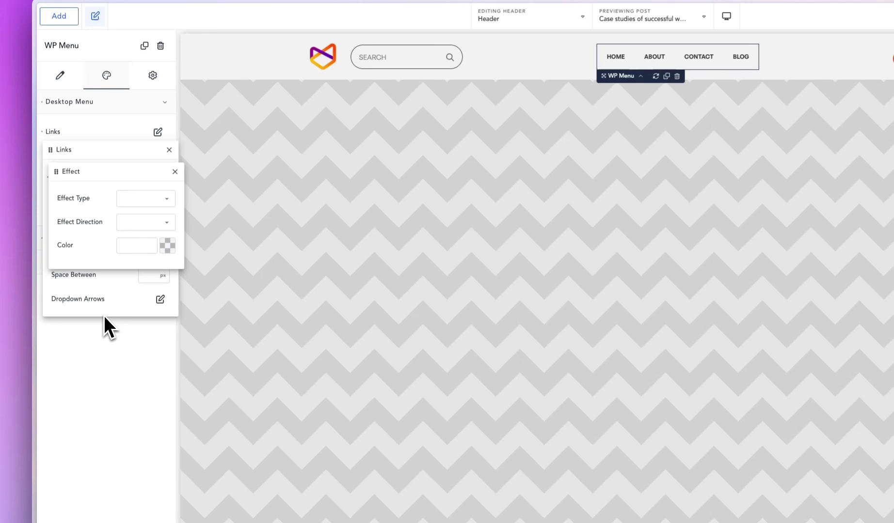
pyautogui.click(136, 199)
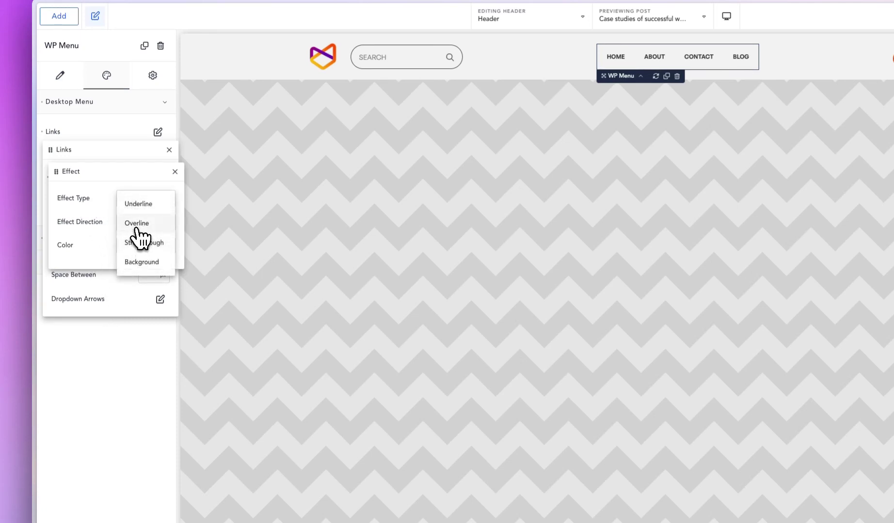
pyautogui.click(136, 226)
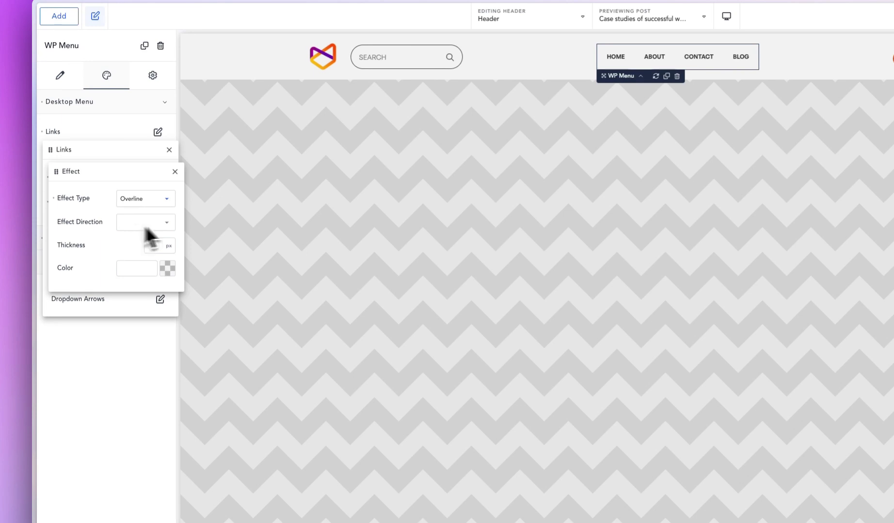
pyautogui.click(175, 171)
pyautogui.click(160, 203)
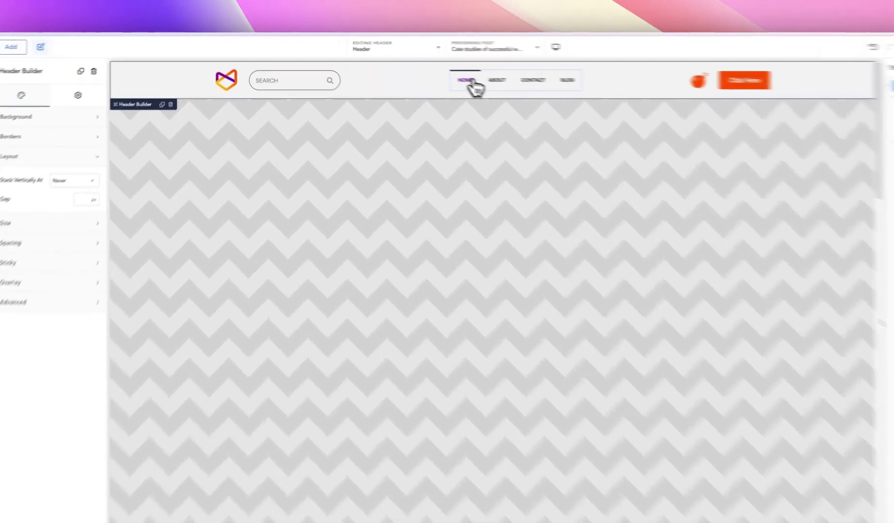
pyautogui.click(422, 72)
pyautogui.click(80, 161)
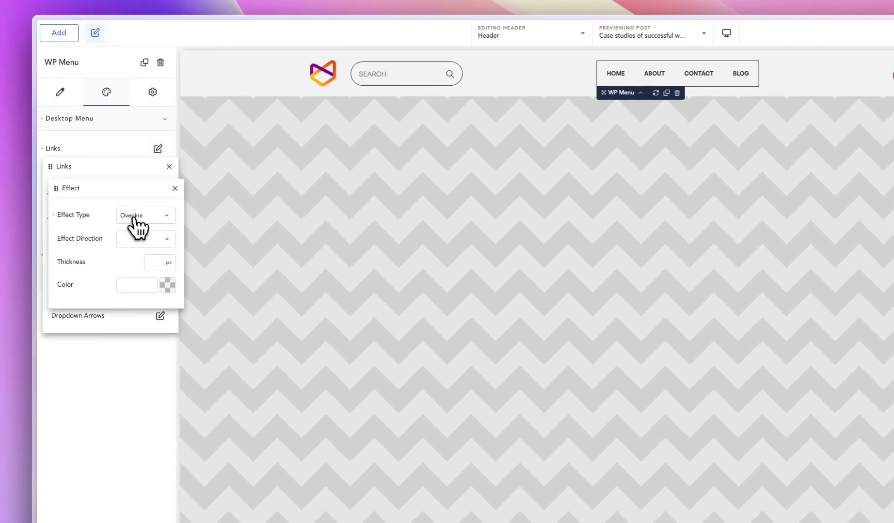
pyautogui.click(135, 216)
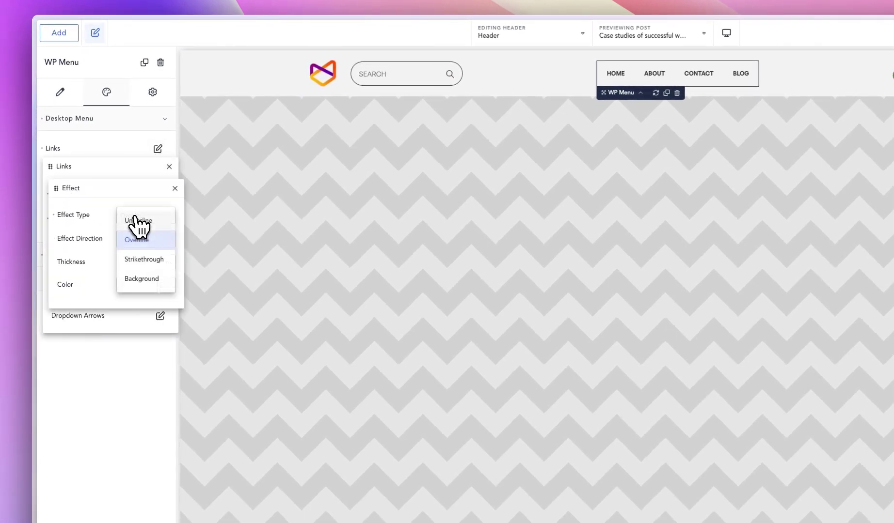
pyautogui.click(145, 279)
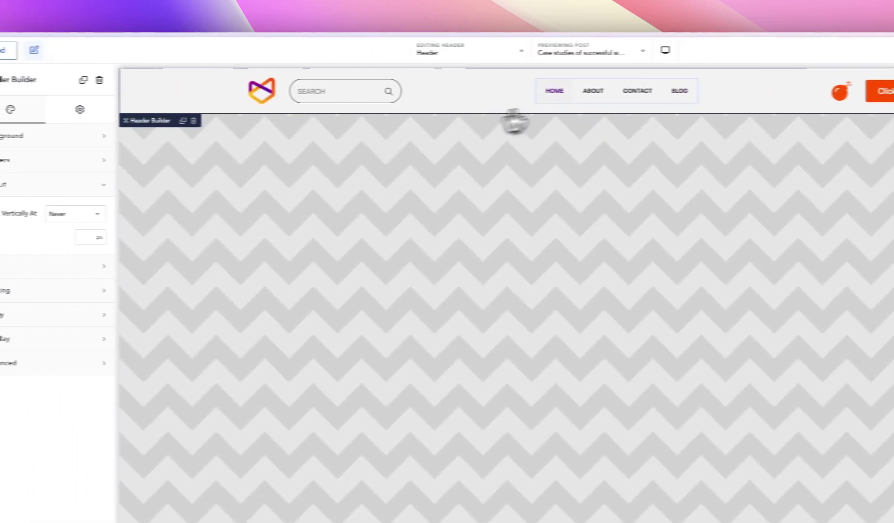
# Give the desktop menu links' background effect the Brand color instead of the Links color, with a Center direction and a 25 px radius.
pyautogui.click(456, 92)
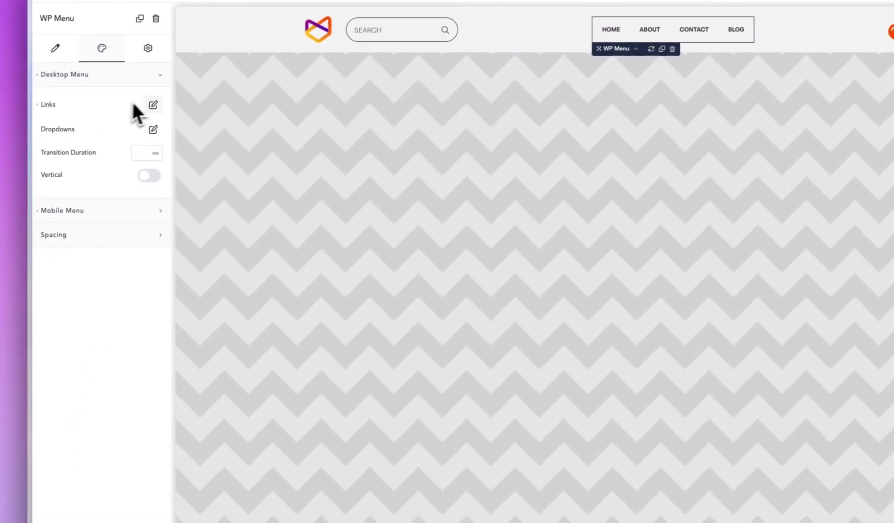
pyautogui.click(109, 134)
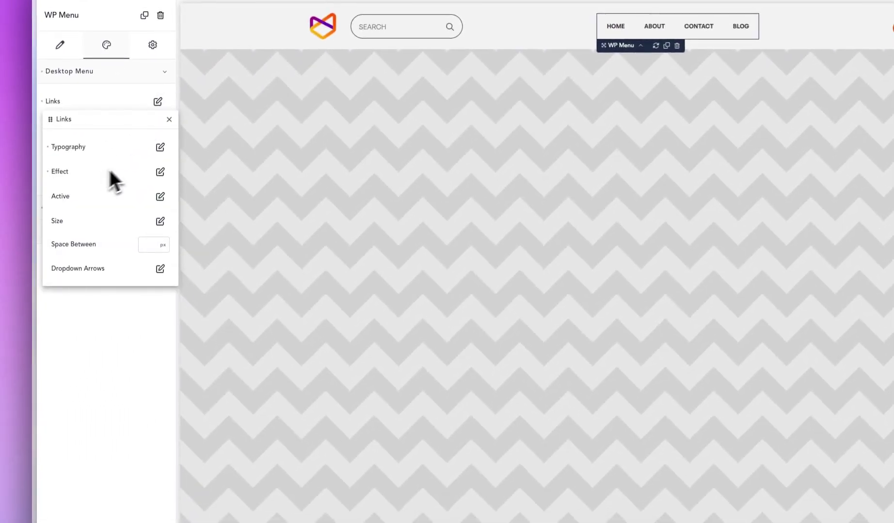
pyautogui.click(110, 202)
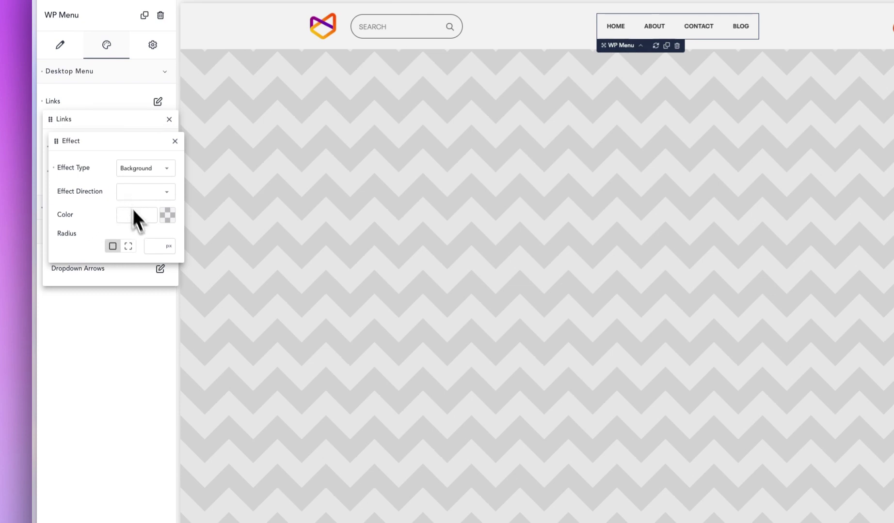
pyautogui.click(166, 216)
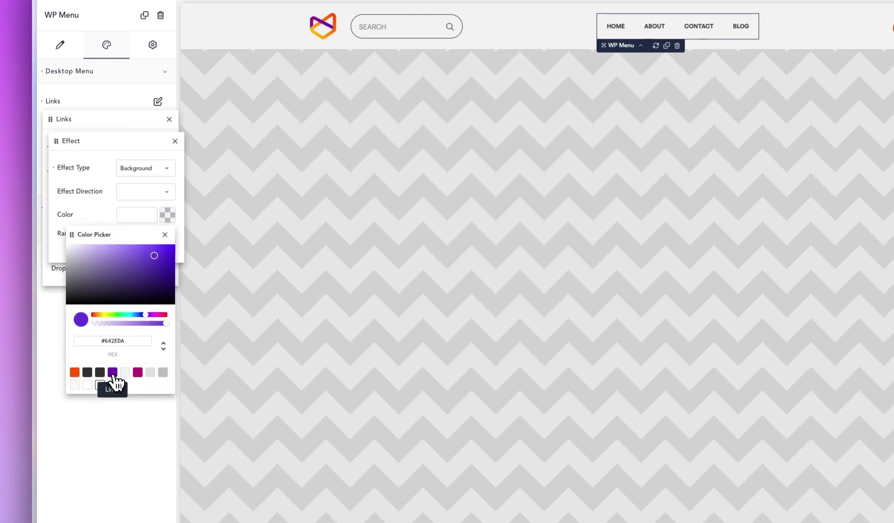
pyautogui.click(113, 372)
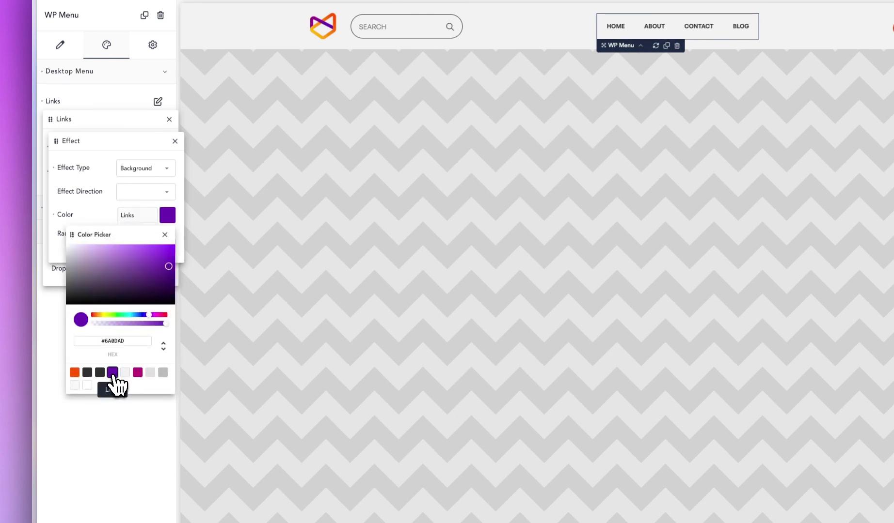
pyautogui.click(75, 372)
pyautogui.click(93, 216)
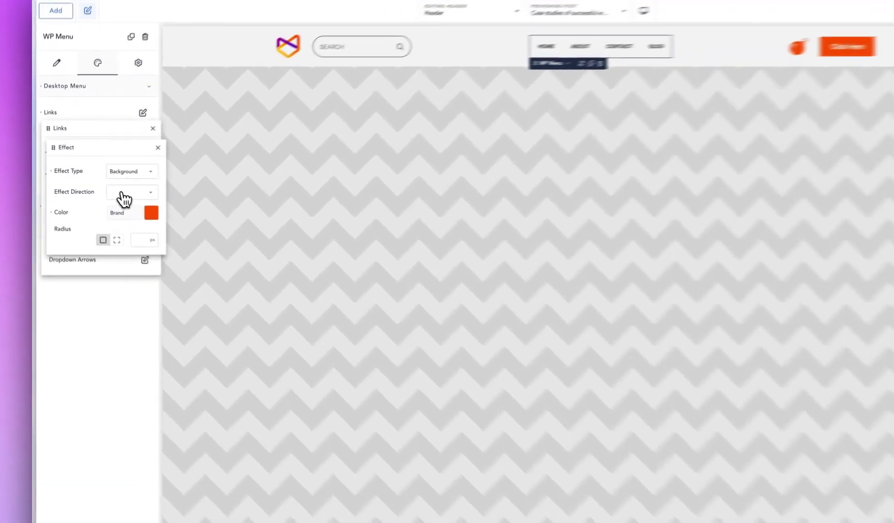
pyautogui.click(101, 182)
pyautogui.click(104, 212)
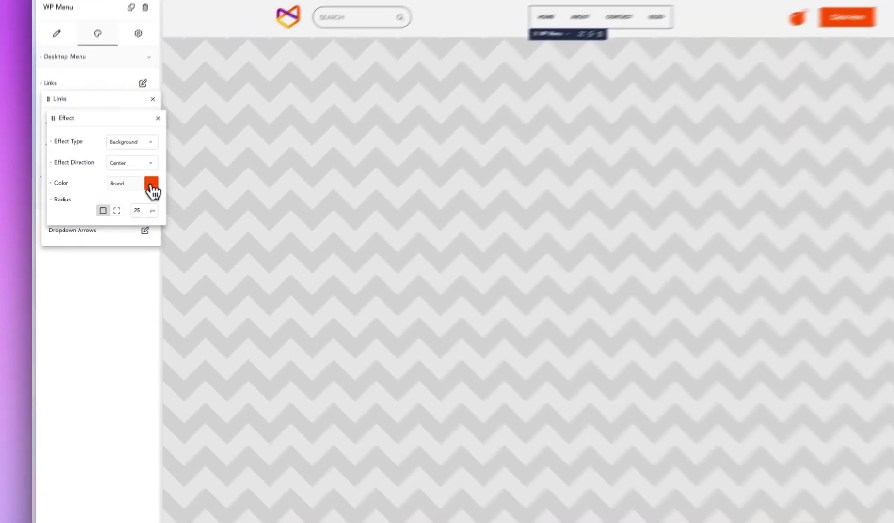
# Try the Dark Grey color for the link background effect and switch back to Brand.
pyautogui.click(122, 197)
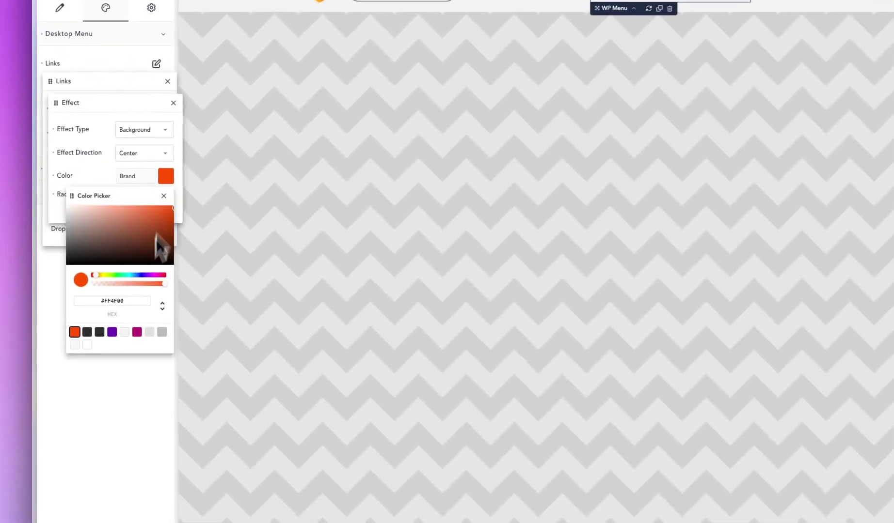
pyautogui.click(162, 335)
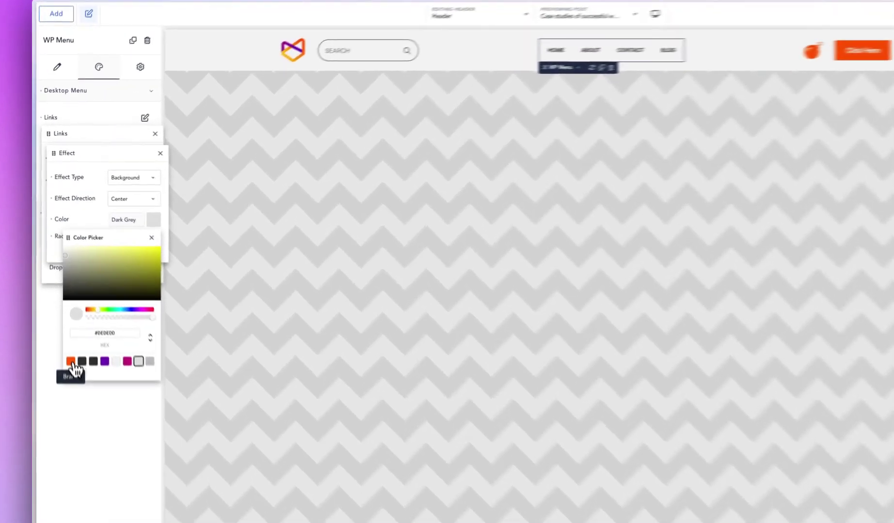
pyautogui.click(61, 304)
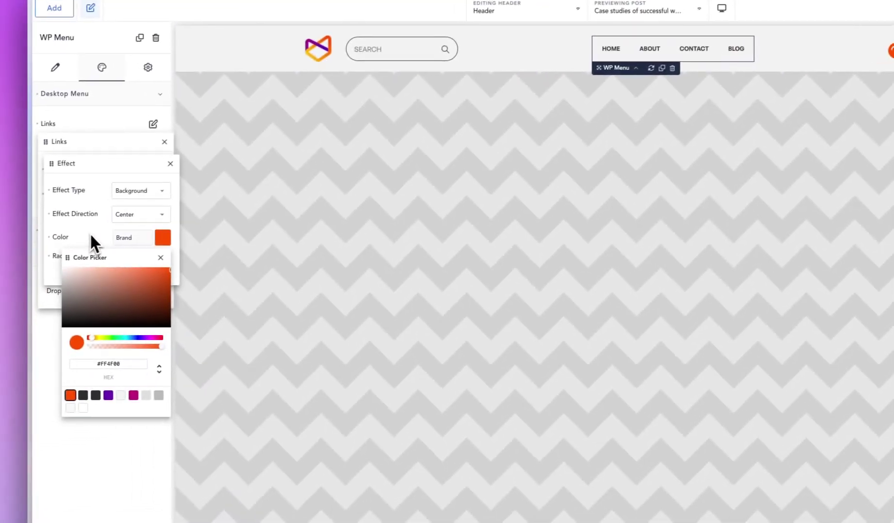
pyautogui.click(91, 239)
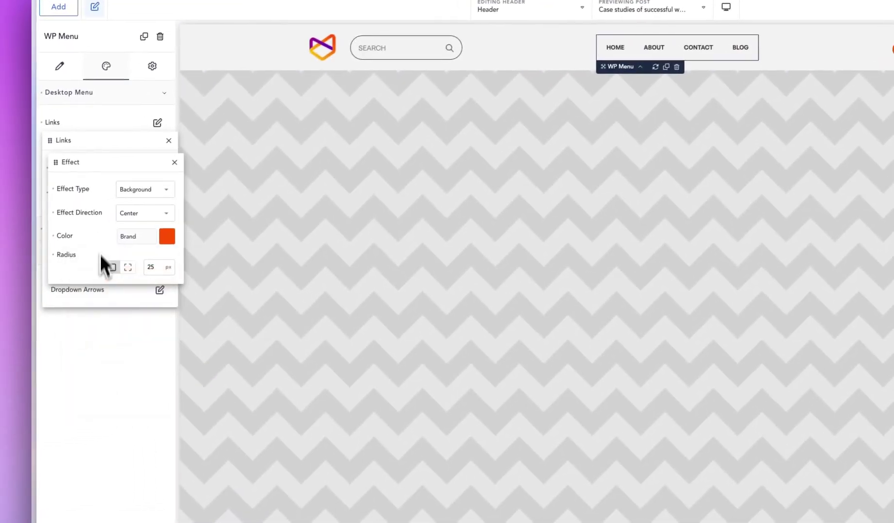
# Set the link background effect's radius to 5 px and finish the effect settings.
pyautogui.doubleClick(151, 266)
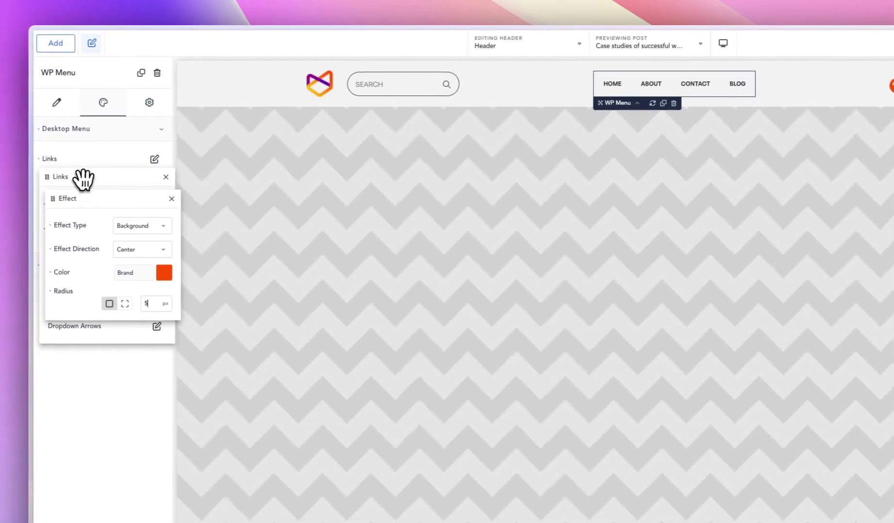
pyautogui.click(82, 177)
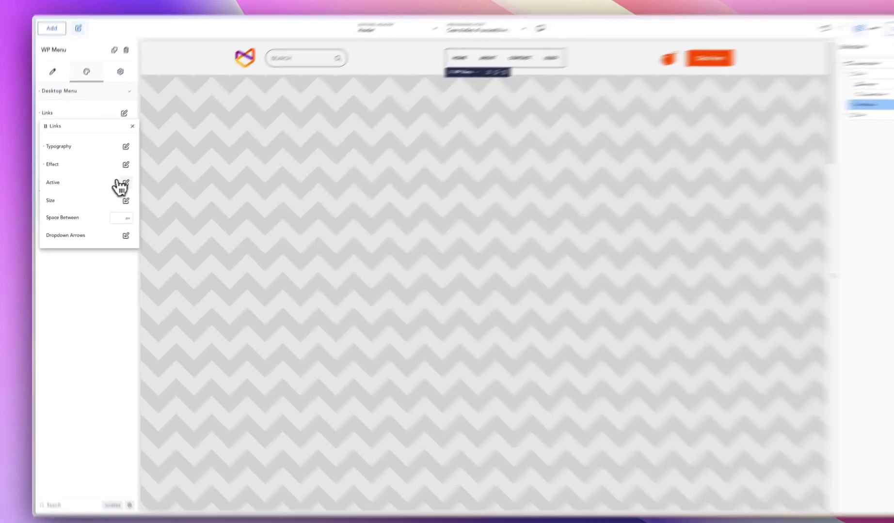
# Set the active menu link's effect type to Background with the Fuchsia Pink color.
pyautogui.click(121, 183)
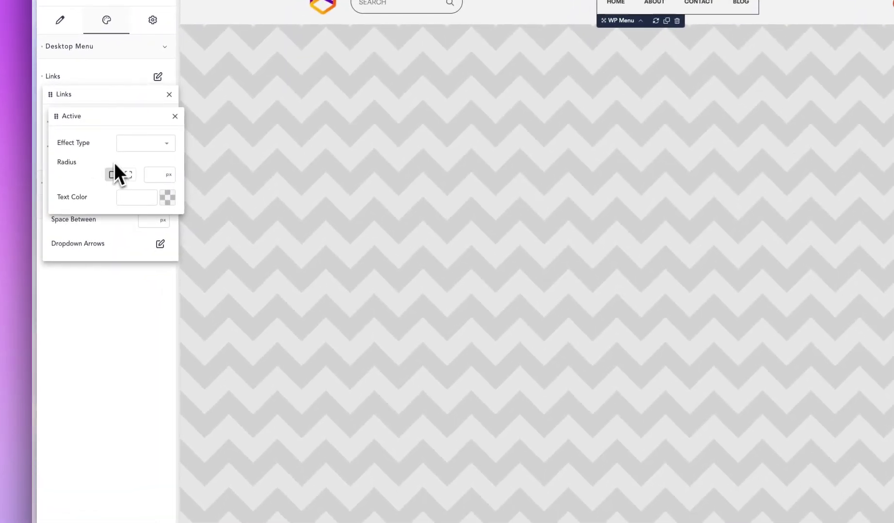
pyautogui.click(131, 146)
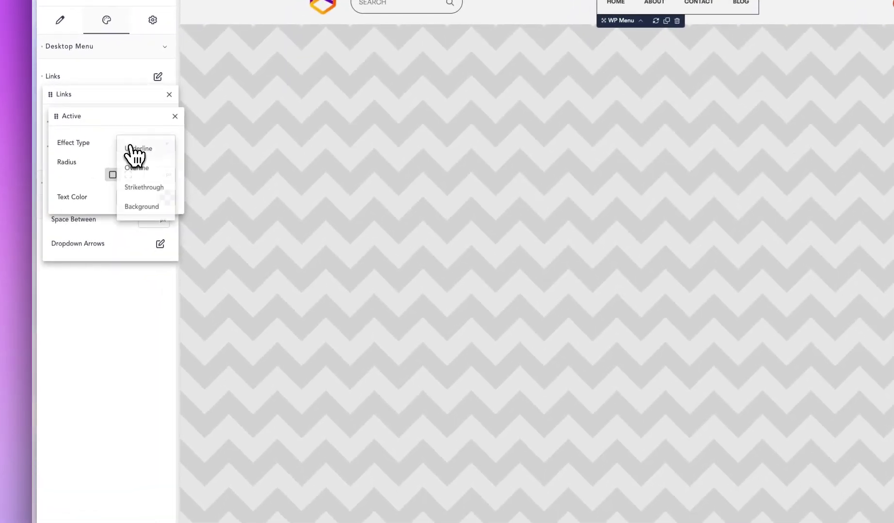
pyautogui.click(136, 208)
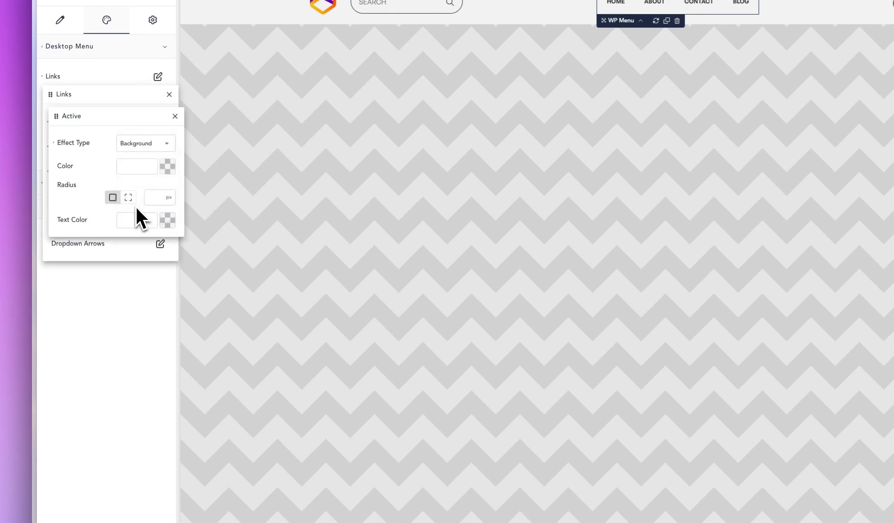
pyautogui.click(166, 167)
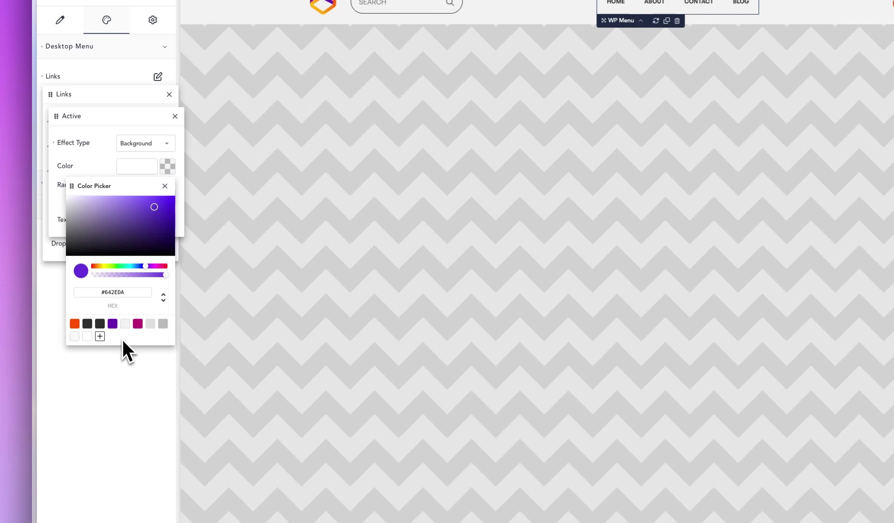
pyautogui.click(112, 324)
pyautogui.click(137, 324)
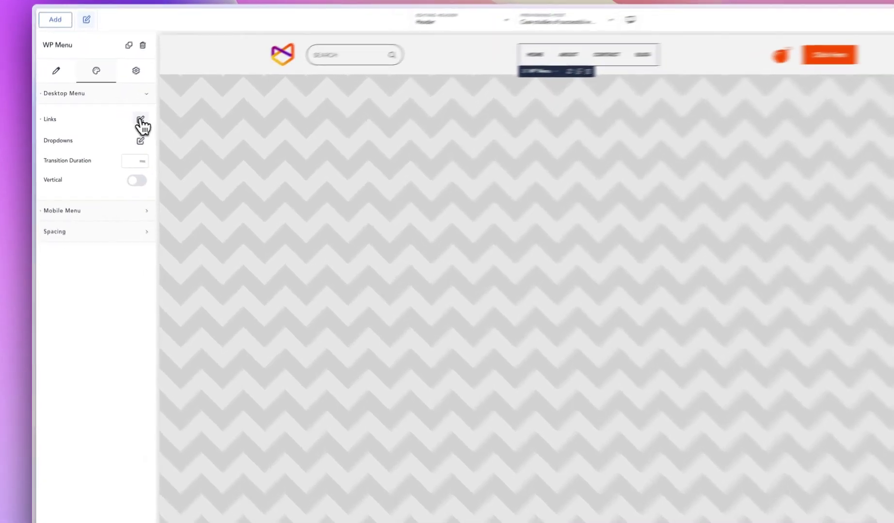
# Give the active menu link's effect a 5 px radius and set its text color to the Background global color, #F2F2F2.
pyautogui.click(116, 123)
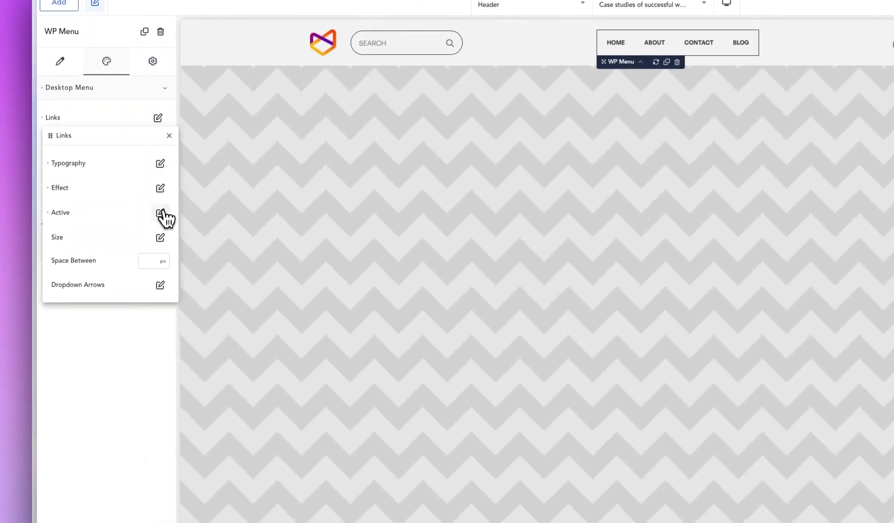
pyautogui.click(161, 213)
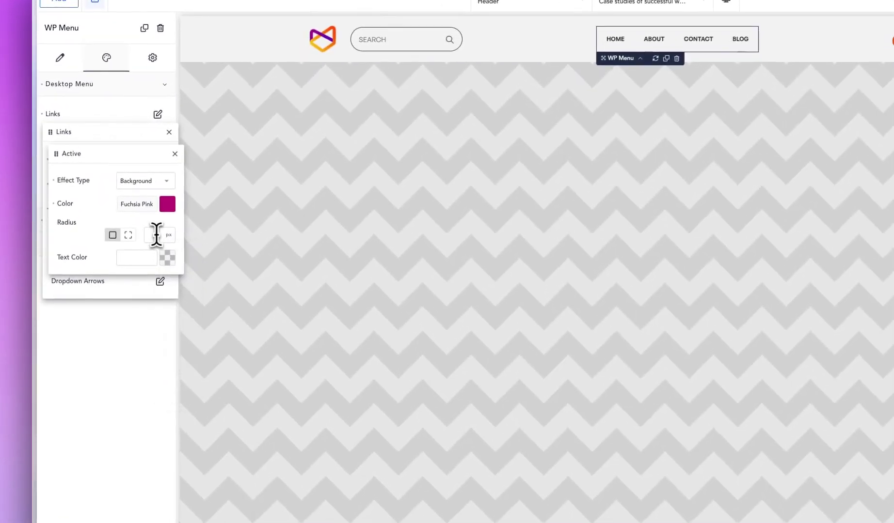
pyautogui.click(156, 235)
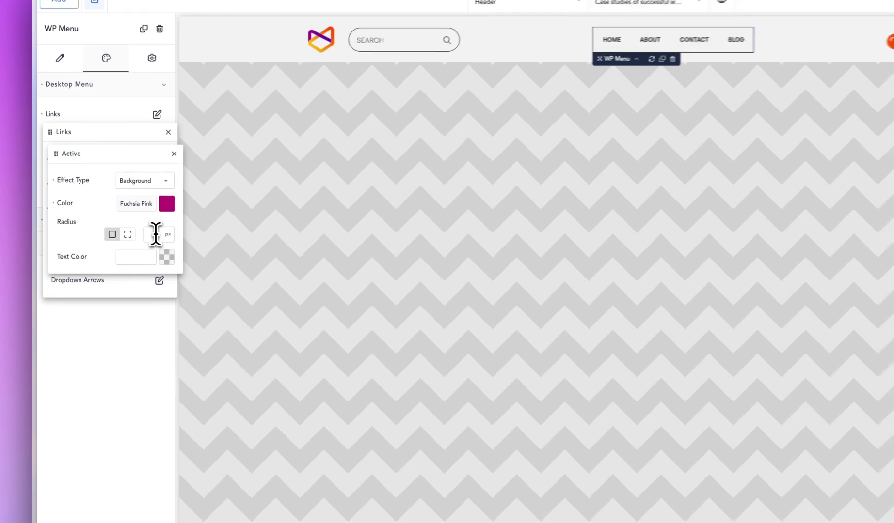
pyautogui.write('8')
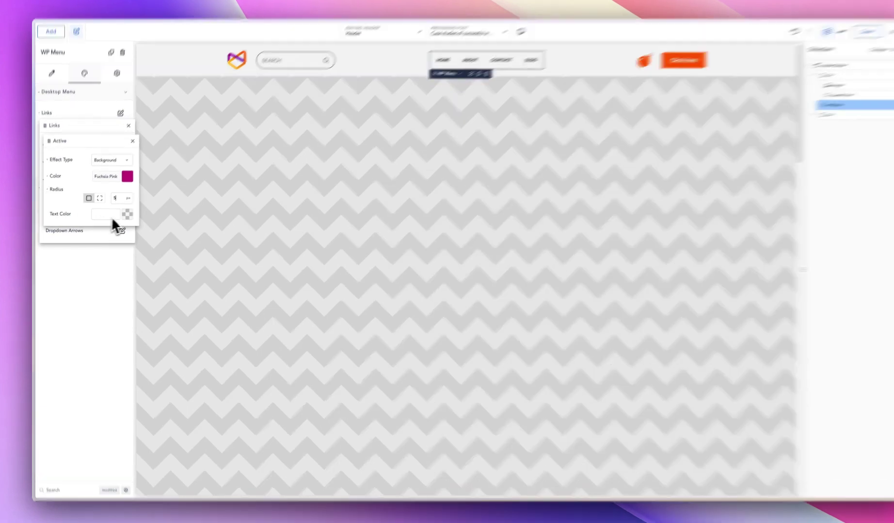
pyautogui.click(123, 218)
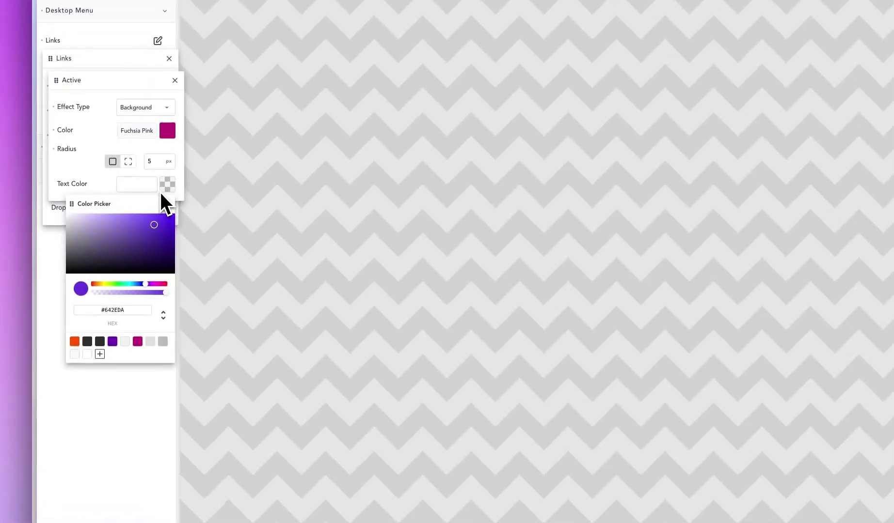
pyautogui.click(125, 342)
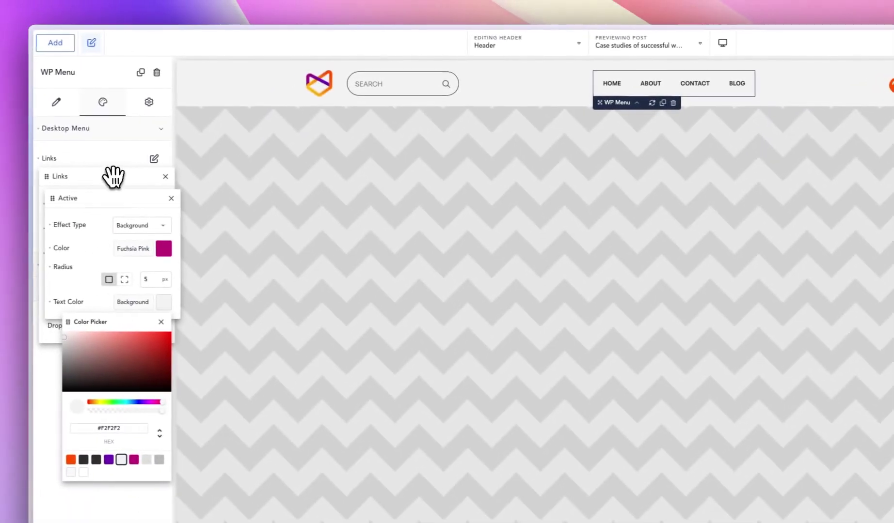
# Apply uniform padding to all four sides of the menu links, trying 0 px and settling on 10 px.
pyautogui.click(116, 176)
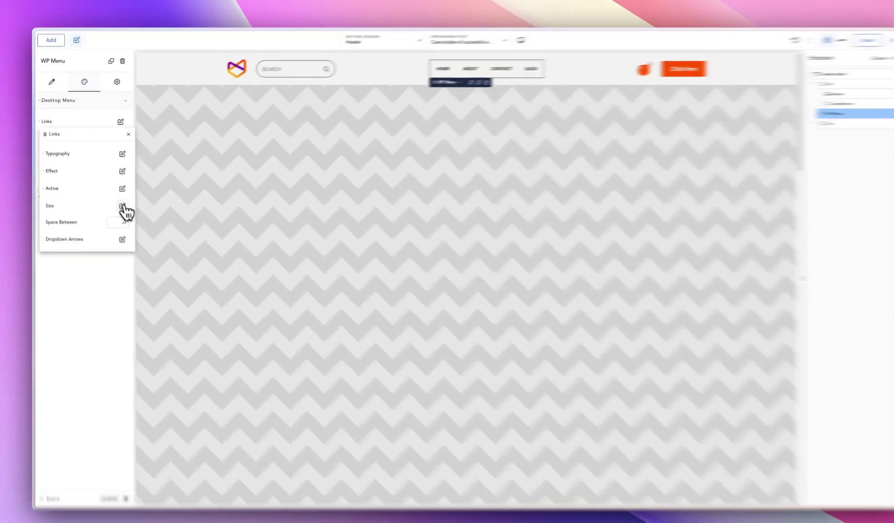
pyautogui.click(117, 201)
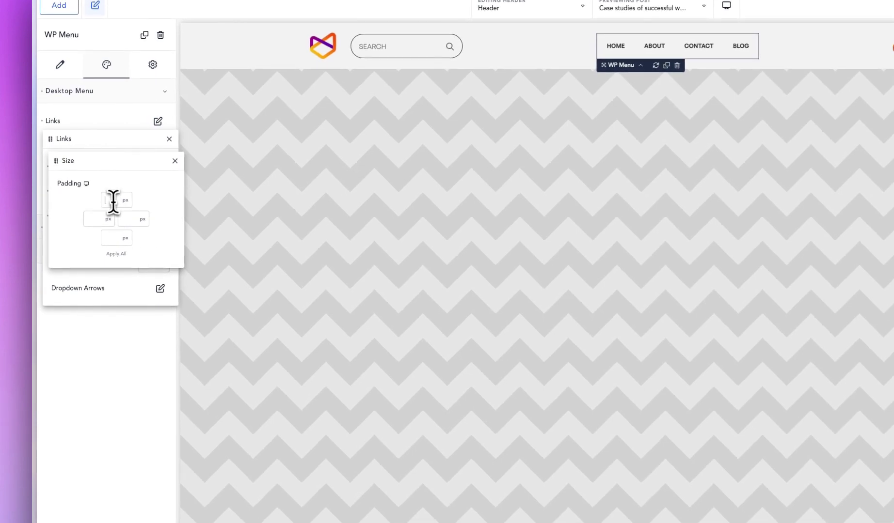
pyautogui.click(112, 200)
pyautogui.write('0')
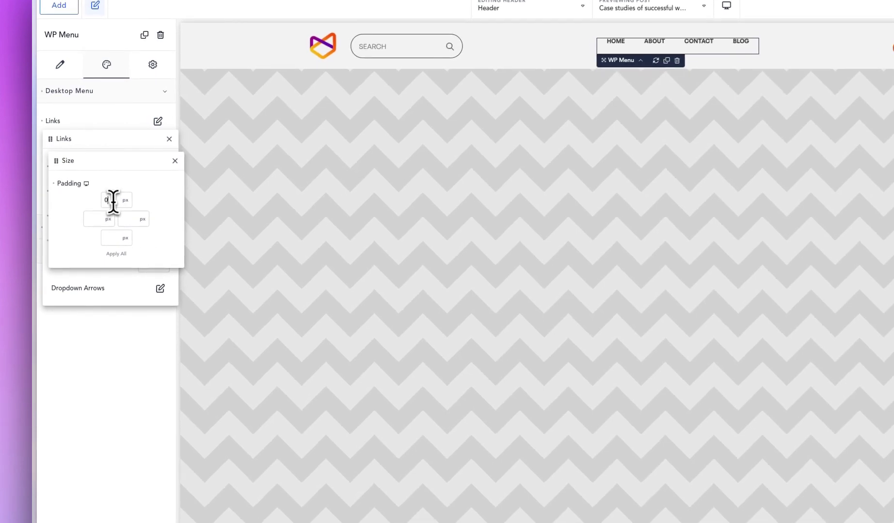
pyautogui.click(119, 254)
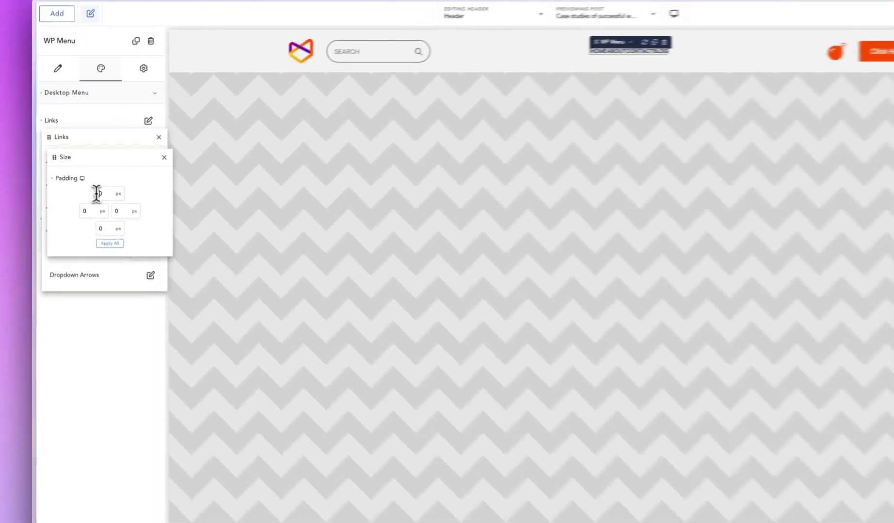
pyautogui.click(80, 175)
pyautogui.write('1')
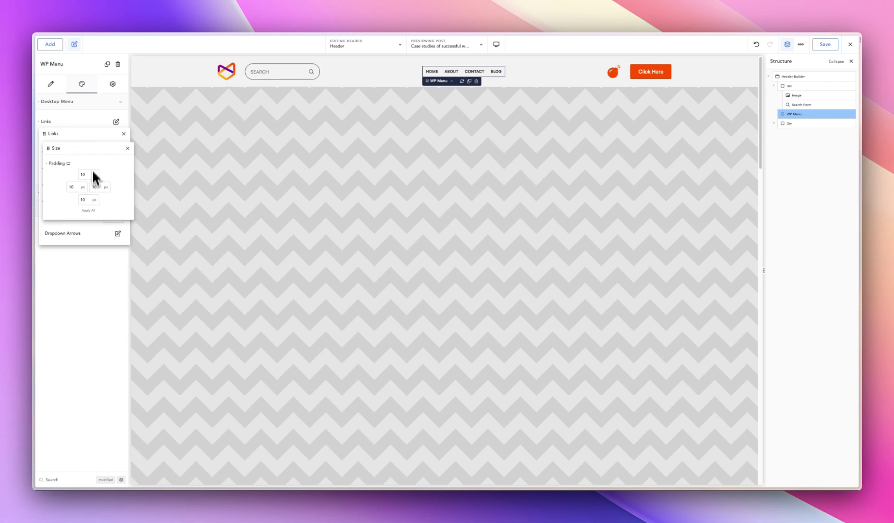
# Set the space between the menu links to 25 px and look over the dropdown arrow options.
pyautogui.click(90, 125)
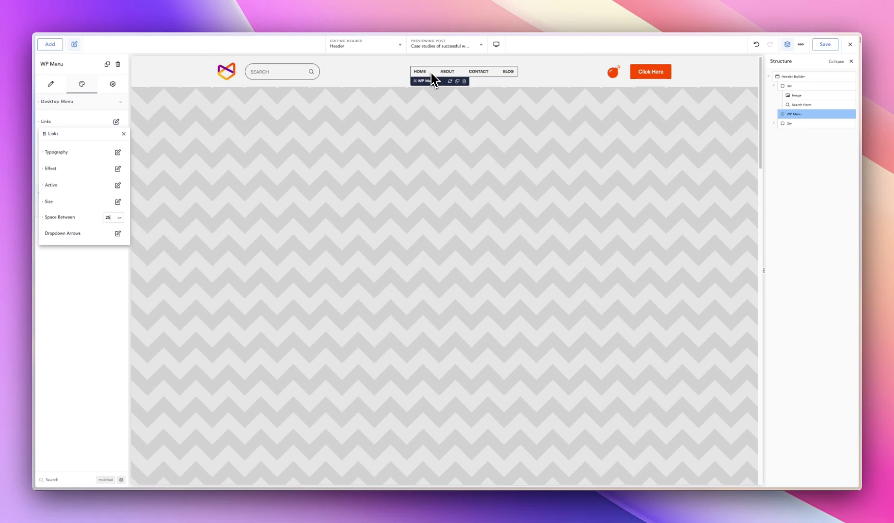
pyautogui.moveTo(415, 73); pyautogui.dragTo(213, 230)
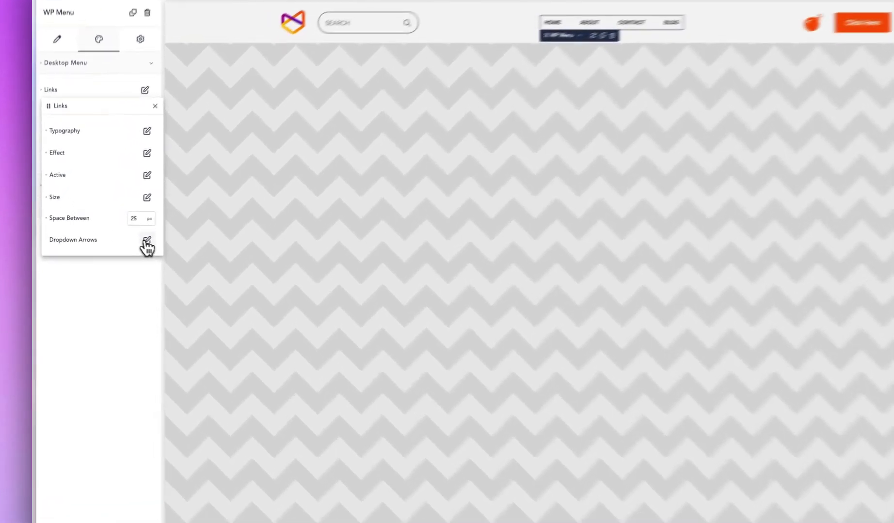
pyautogui.click(117, 233)
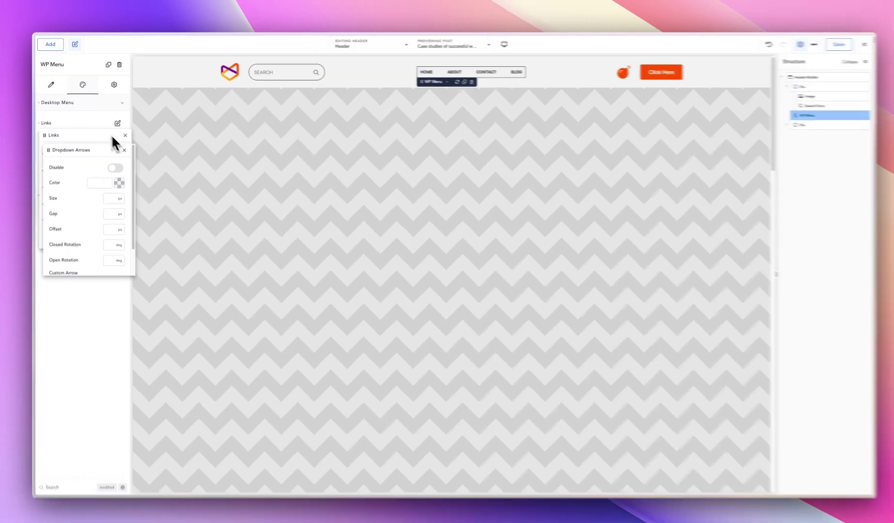
pyautogui.click(124, 134)
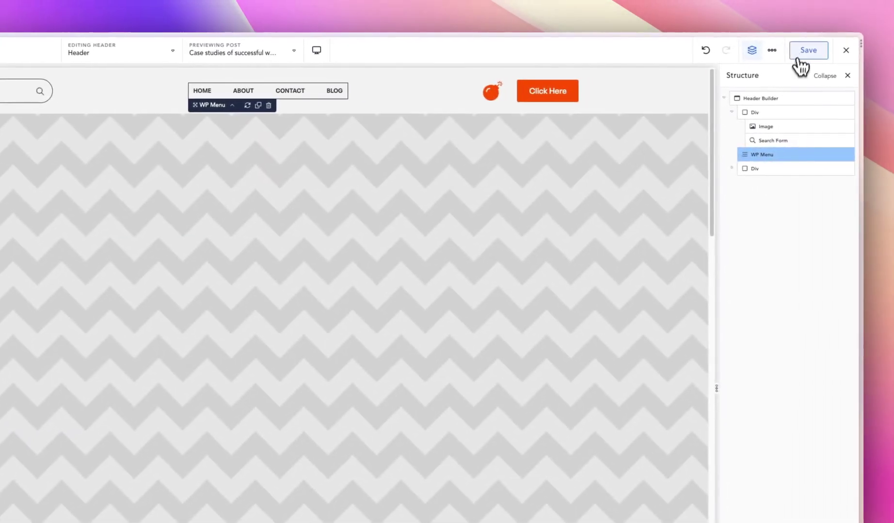
pyautogui.click(150, 138)
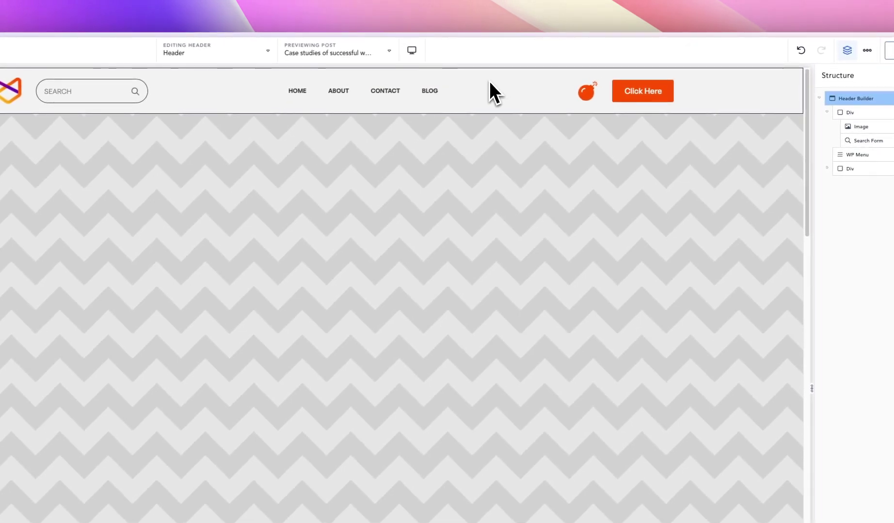
# Try the vertical layout for the desktop menu, look at its vertical mode choices, and turn it off again.
pyautogui.click(406, 93)
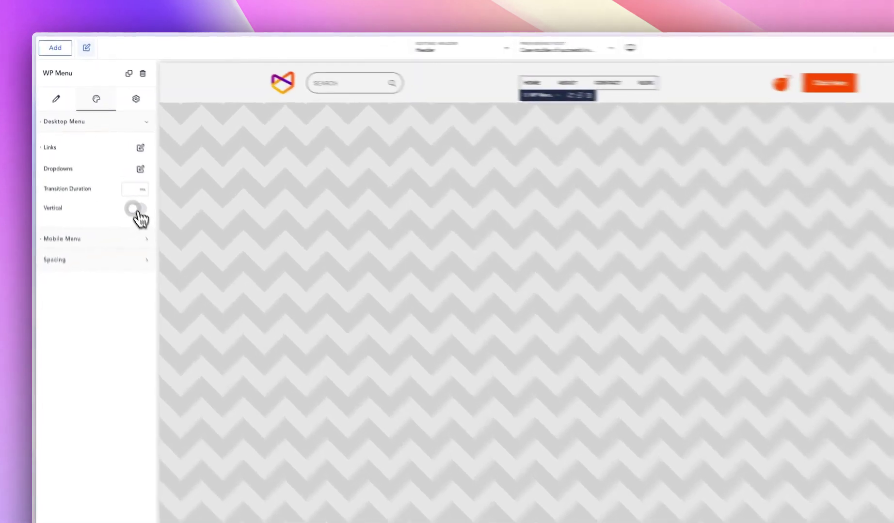
pyautogui.click(112, 170)
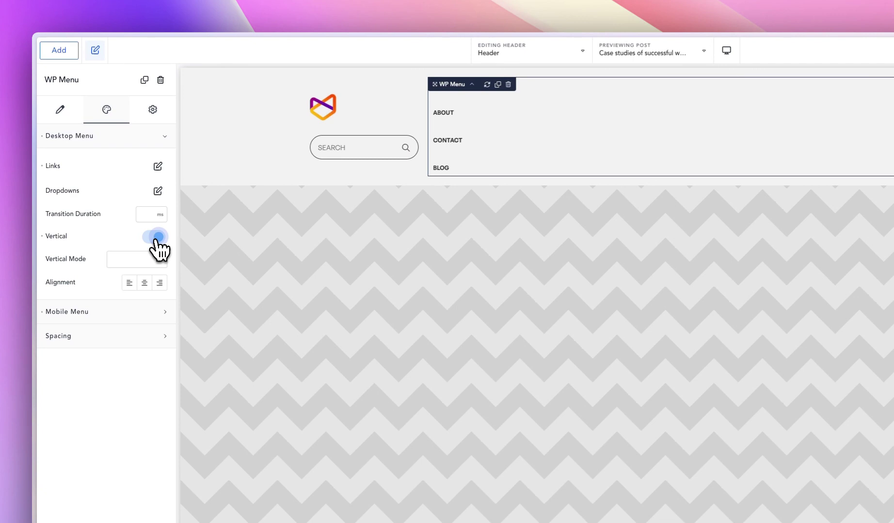
pyautogui.click(140, 260)
pyautogui.click(136, 255)
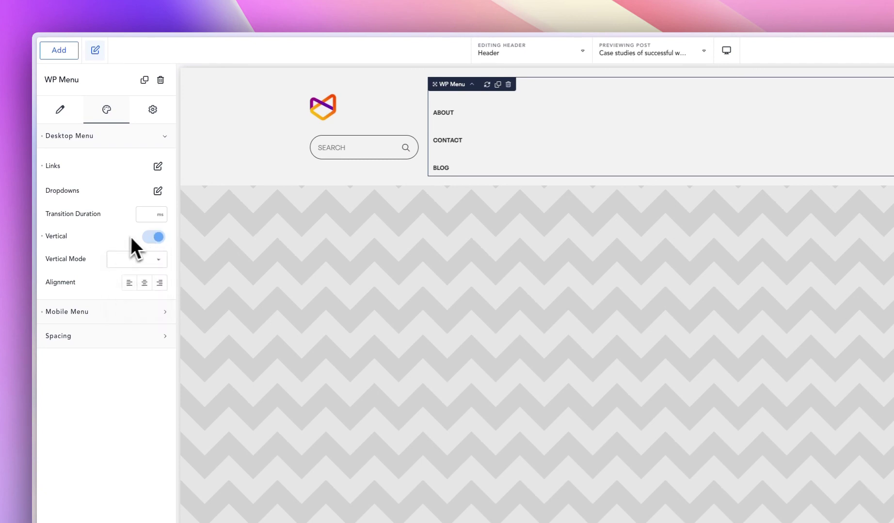
pyautogui.click(153, 237)
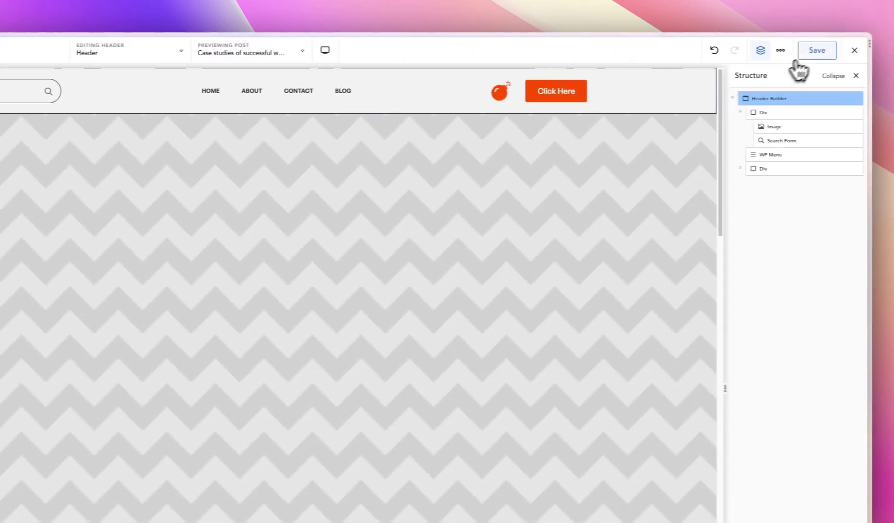
# Save the header and bring up the WP Menu's Mobile Menu settings in a phone-size preview.
pyautogui.click(814, 50)
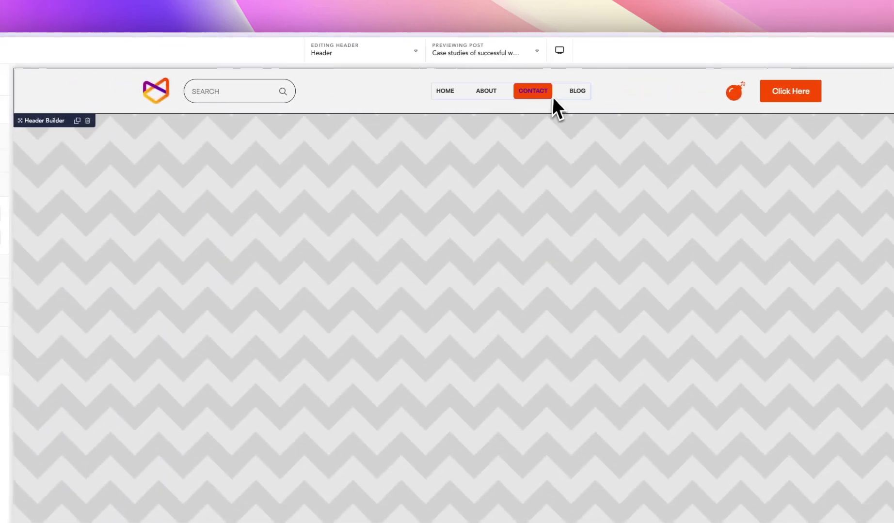
pyautogui.click(524, 93)
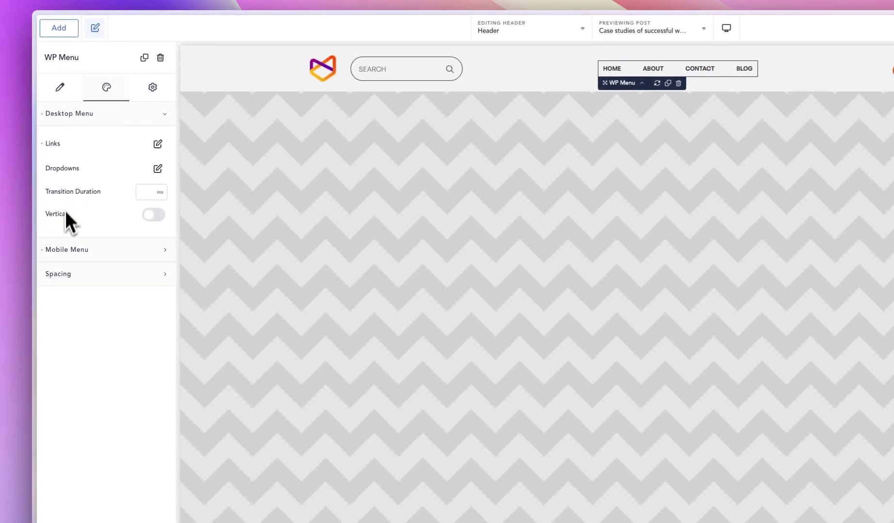
pyautogui.click(96, 121)
pyautogui.click(90, 136)
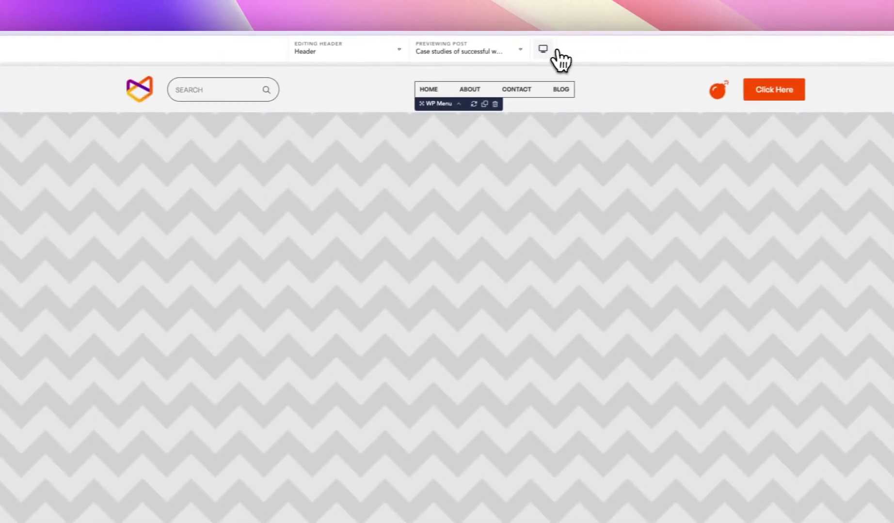
pyautogui.click(726, 28)
pyautogui.click(577, 166)
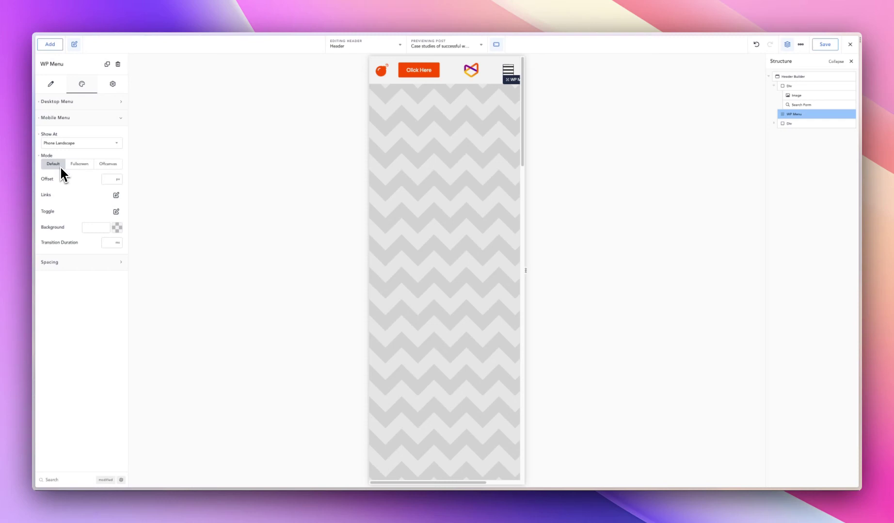
# Open the mobile menu in the preview and set its mode to Fullscreen.
pyautogui.click(507, 72)
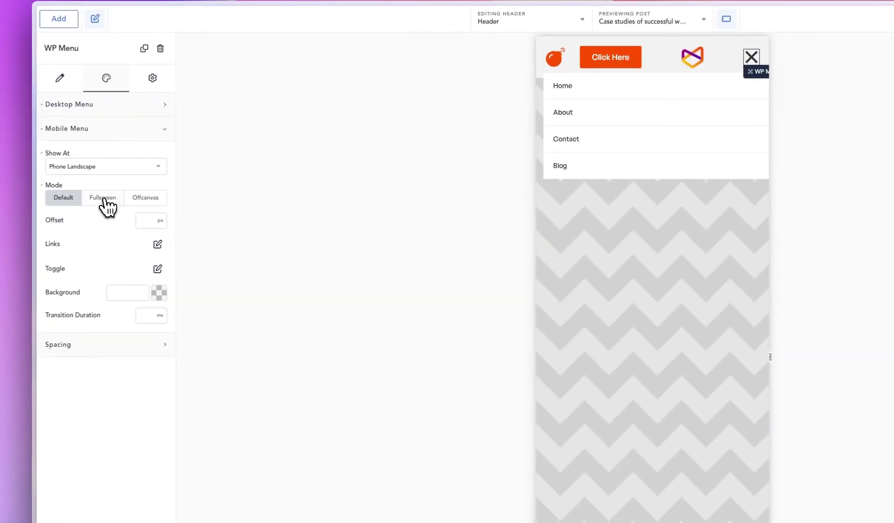
pyautogui.click(103, 199)
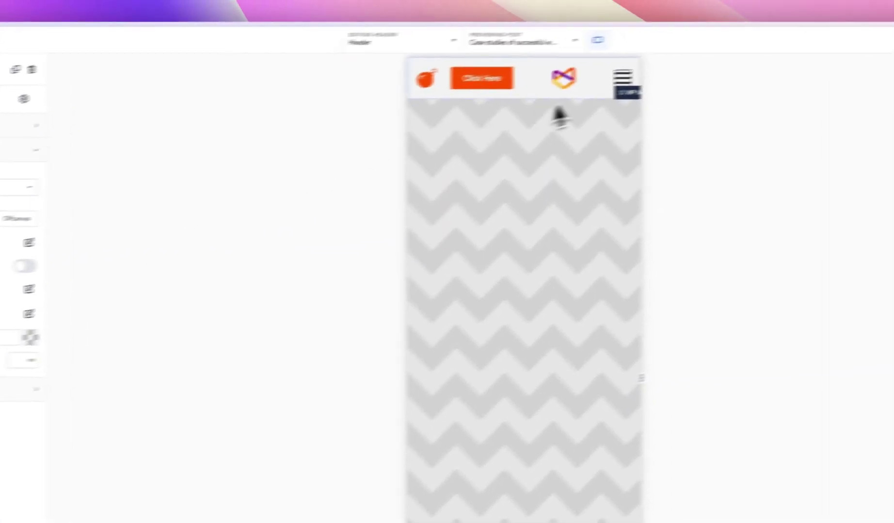
pyautogui.click(751, 57)
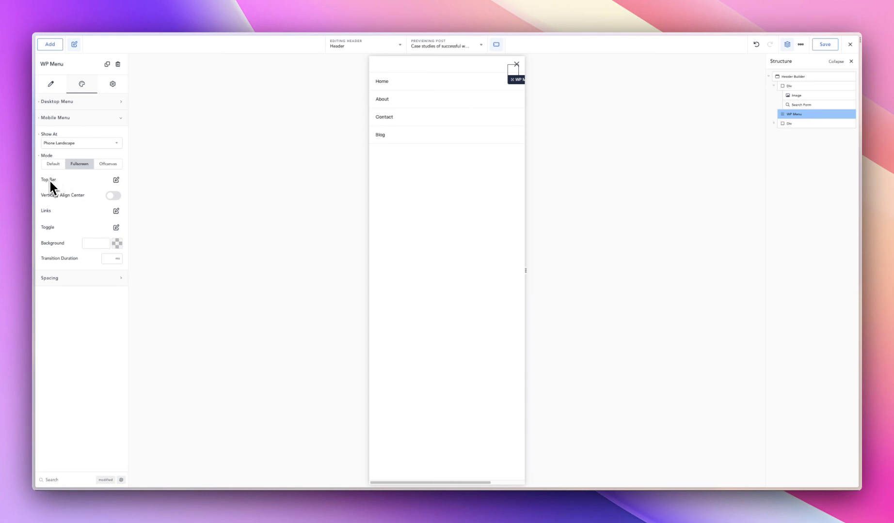
# Add the orange and purple hexagonal logo from the media library to the mobile menu's top bar.
pyautogui.click(115, 180)
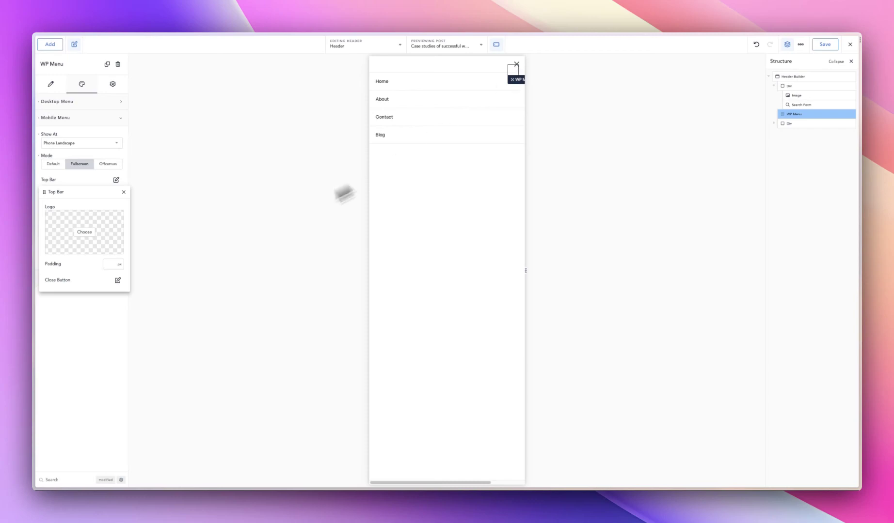
pyautogui.click(84, 231)
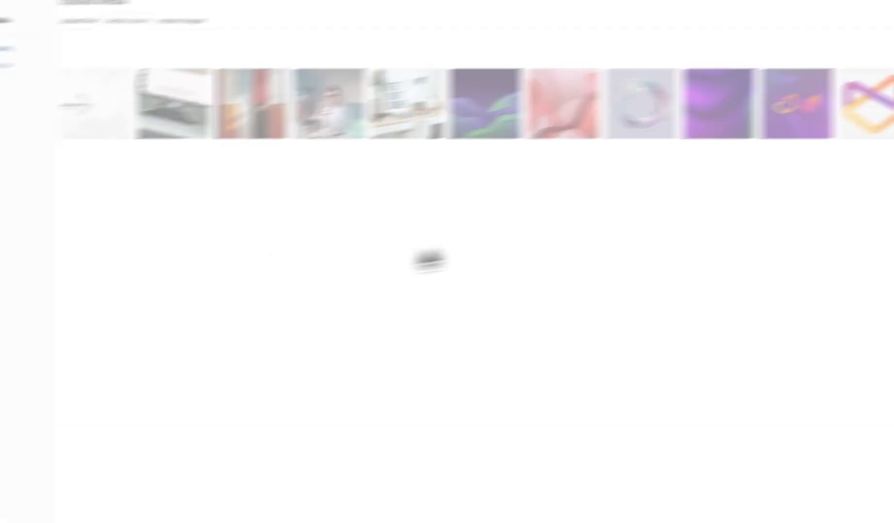
pyautogui.click(867, 104)
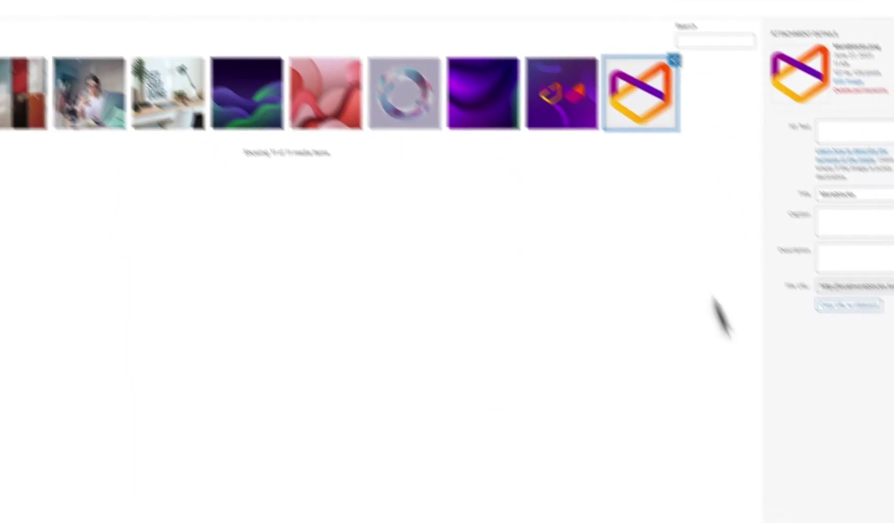
pyautogui.click(818, 475)
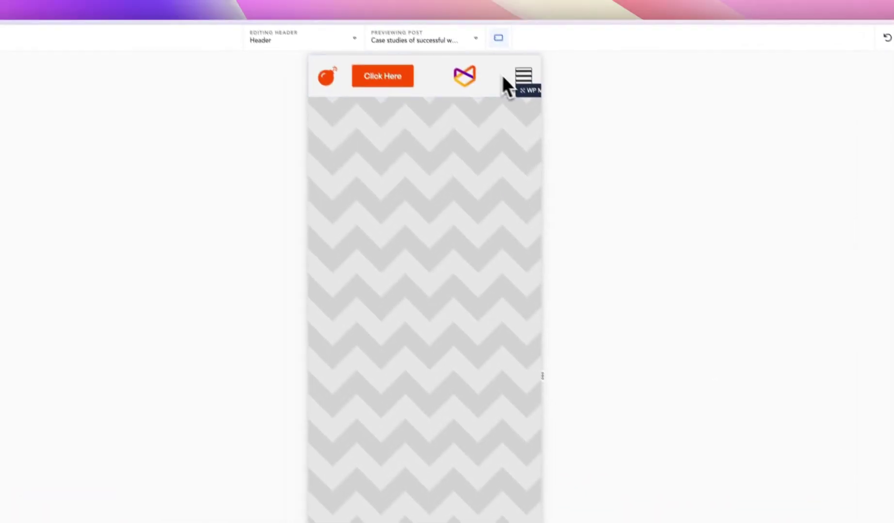
# Set the mobile menu's top bar logo width to 45 px.
pyautogui.click(534, 91)
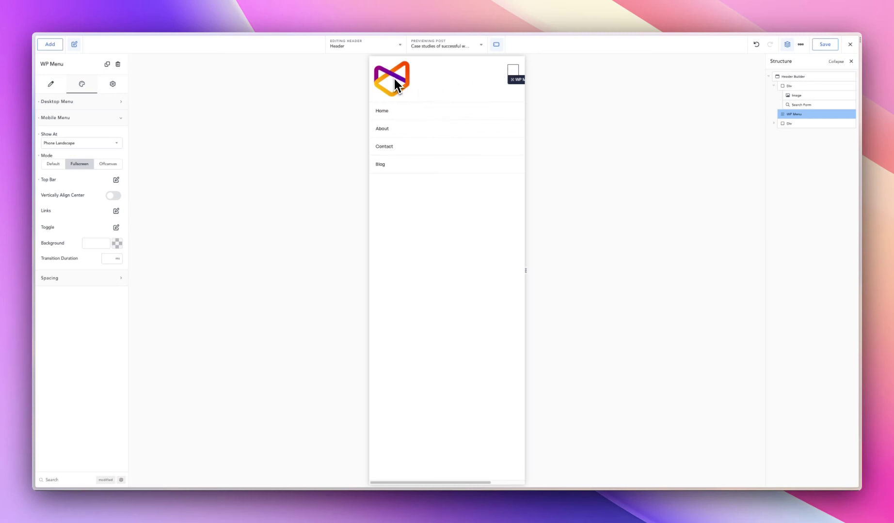
pyautogui.click(116, 180)
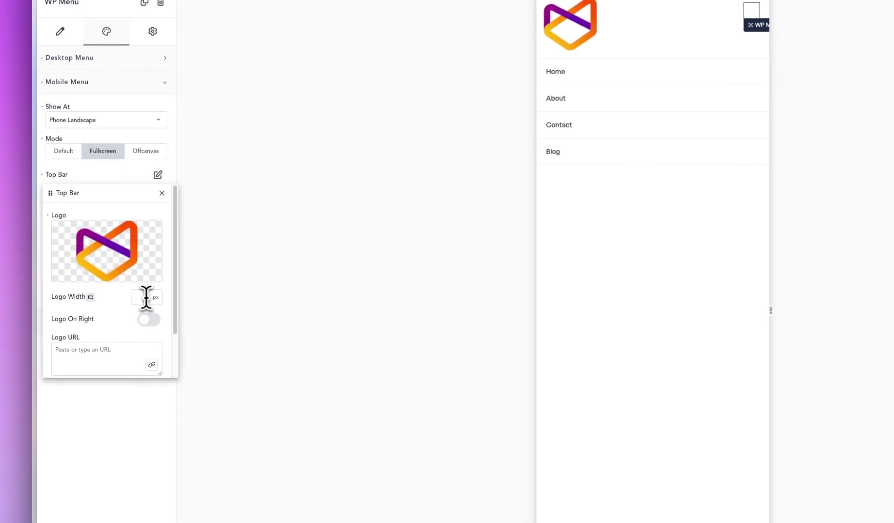
pyautogui.click(145, 297)
pyautogui.write('45')
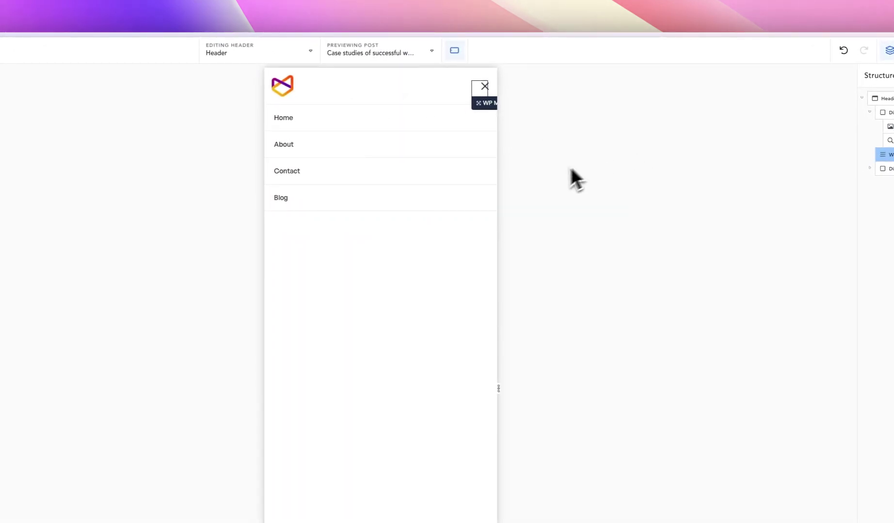
# Preview closing and opening the fullscreen menu, and try its Vertically Align Center option before disabling it.
pyautogui.click(480, 87)
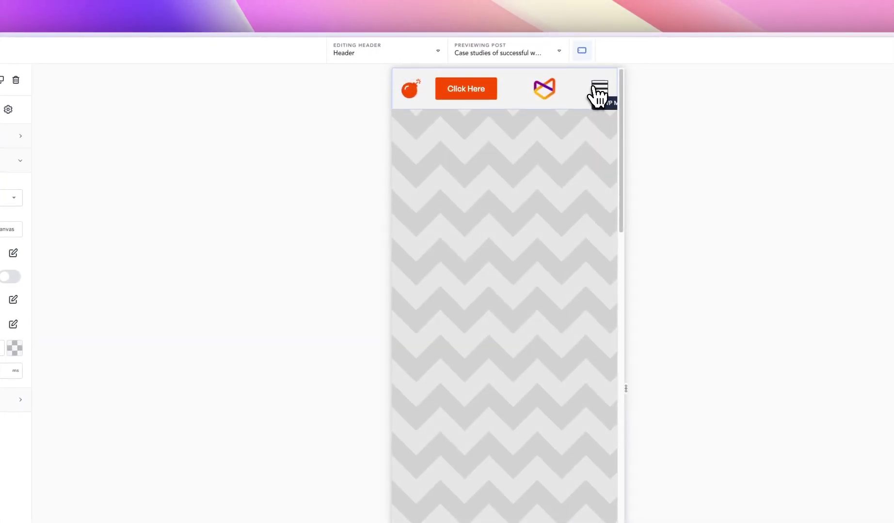
pyautogui.click(597, 92)
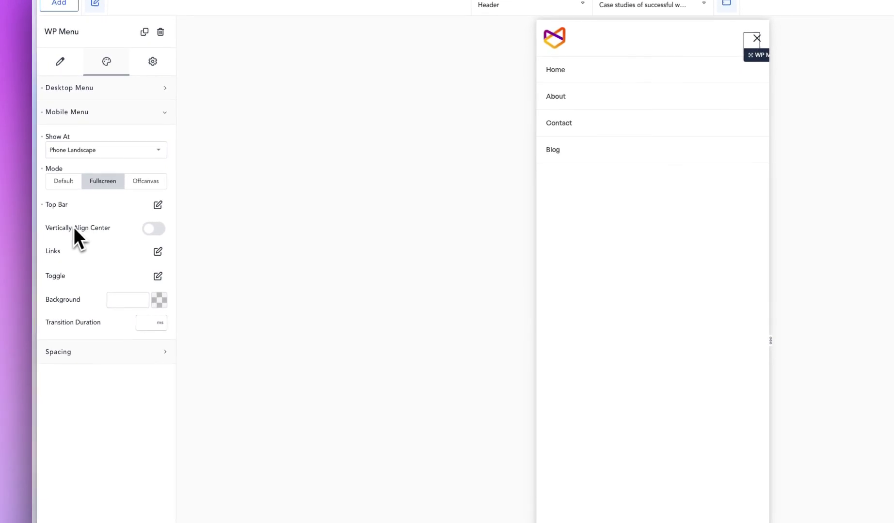
pyautogui.click(154, 229)
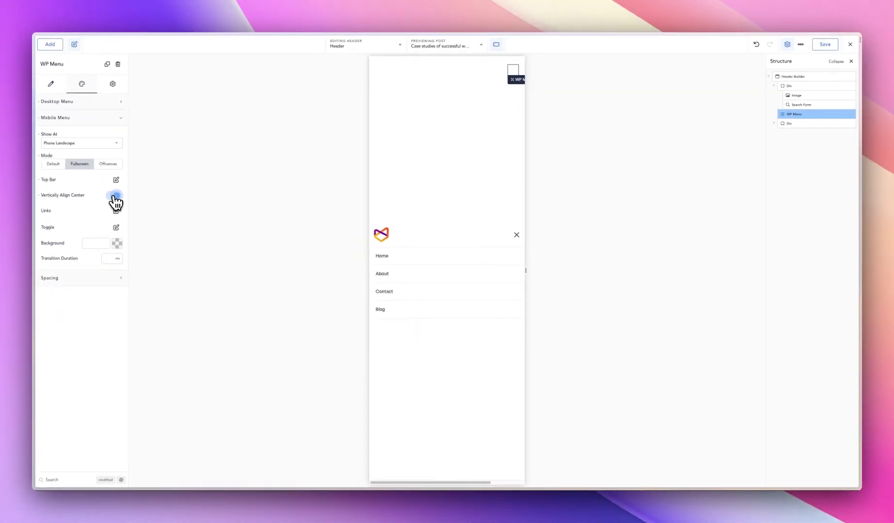
pyautogui.click(114, 195)
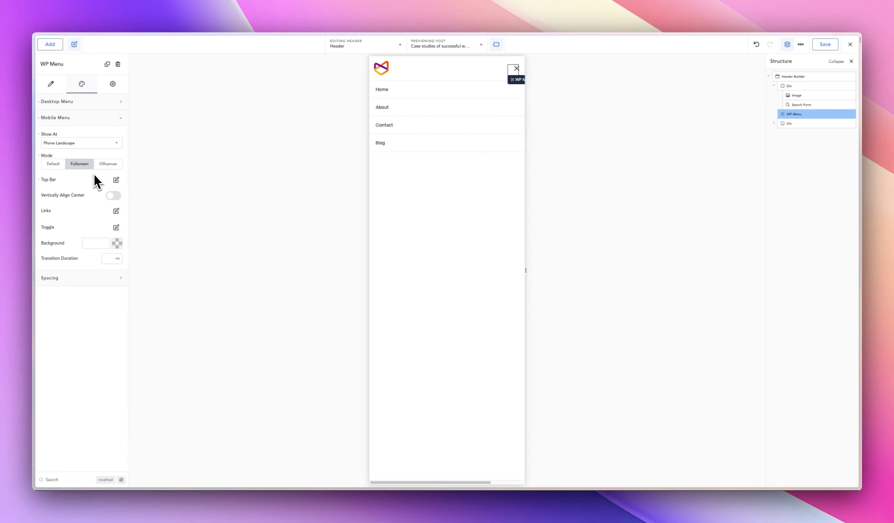
# Switch the mobile menu's mode to Offcanvas and preview it by closing and reopening the menu.
pyautogui.click(107, 163)
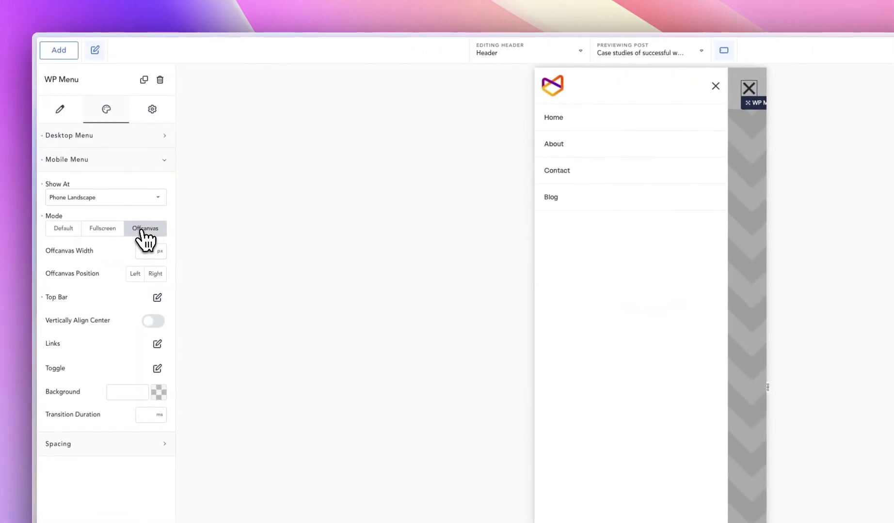
pyautogui.click(750, 89)
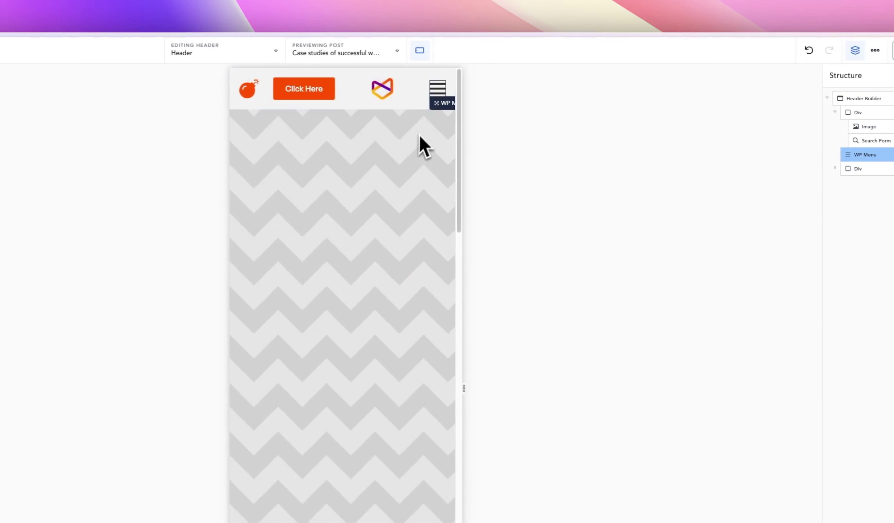
pyautogui.click(438, 90)
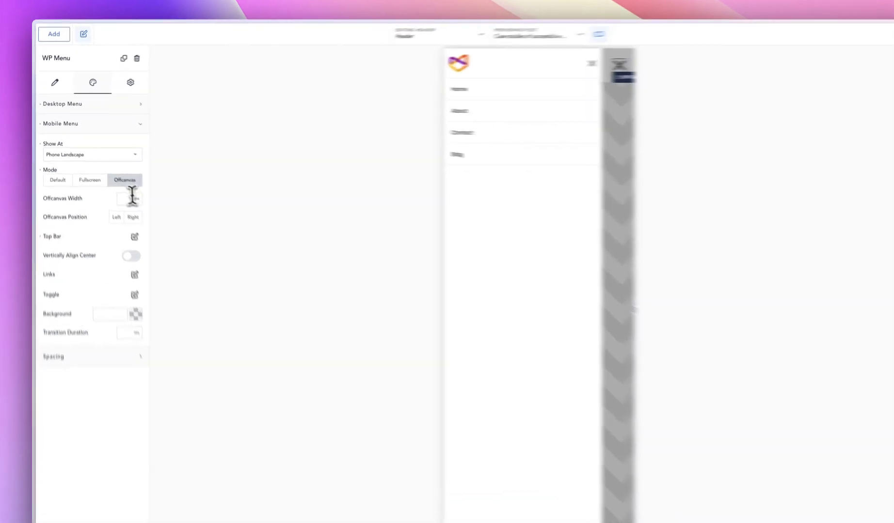
# Set the offcanvas width to 300 px and try the Right and Left offcanvas positions before clearing the position setting.
pyautogui.click(146, 222)
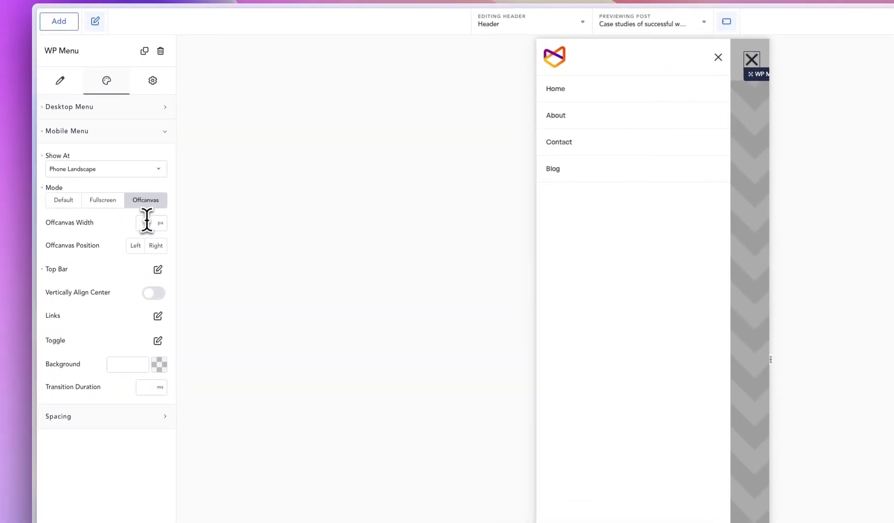
pyautogui.write('300')
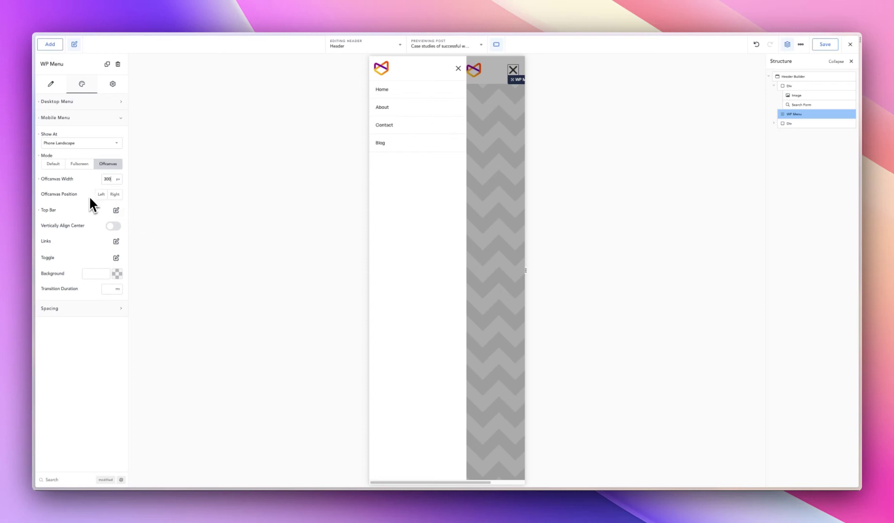
pyautogui.click(114, 194)
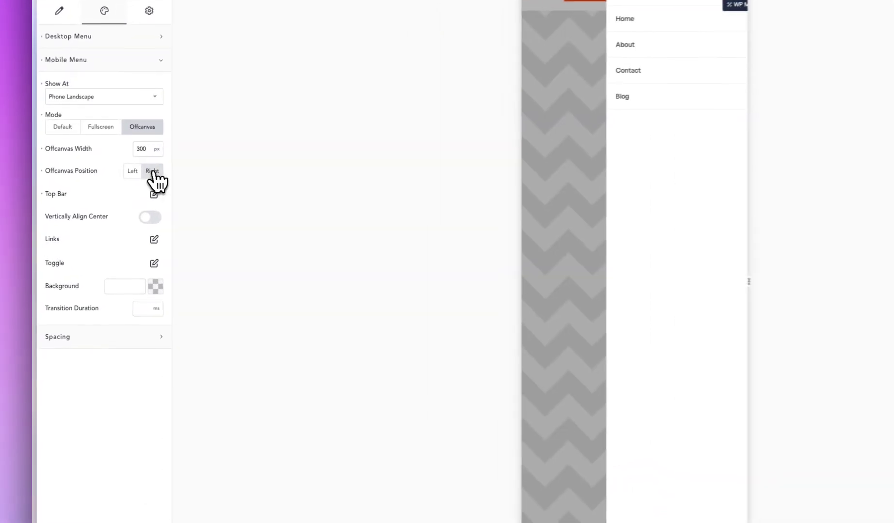
pyautogui.click(132, 170)
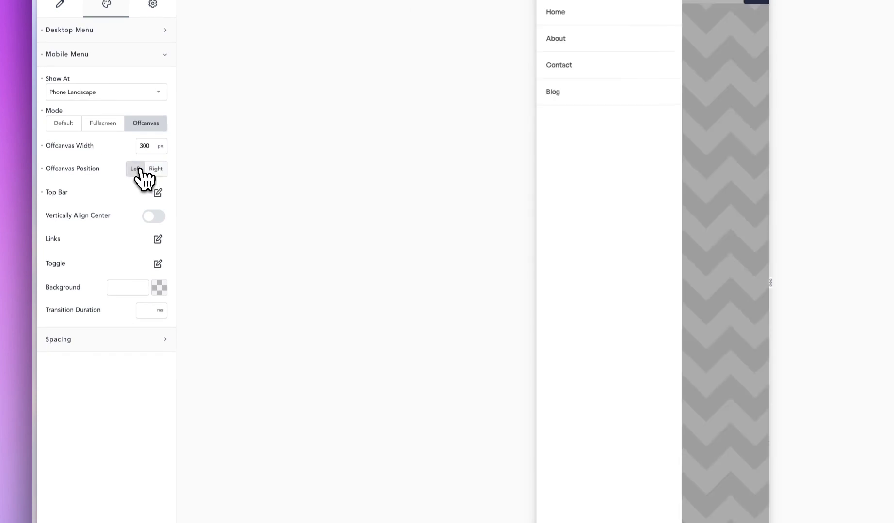
pyautogui.click(140, 169)
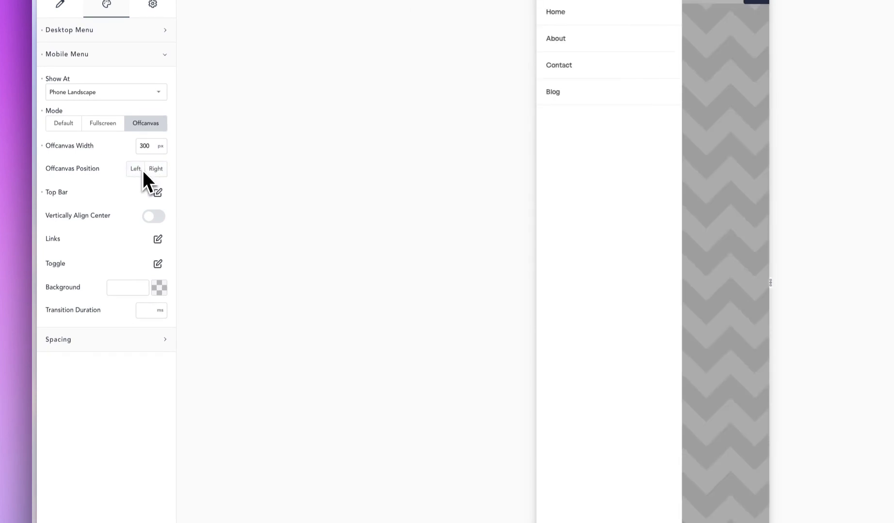
# Try placing the logo on the right in the mobile menu's top bar, and turn that option back off.
pyautogui.click(157, 193)
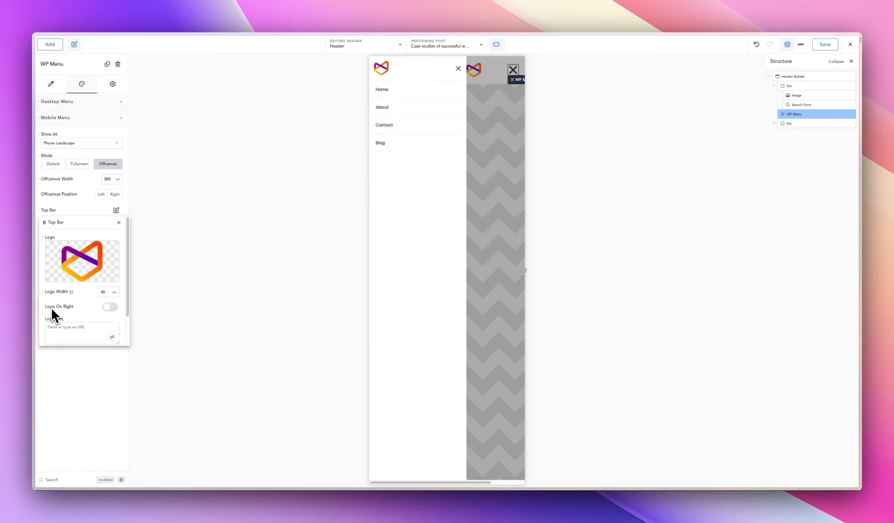
pyautogui.click(111, 307)
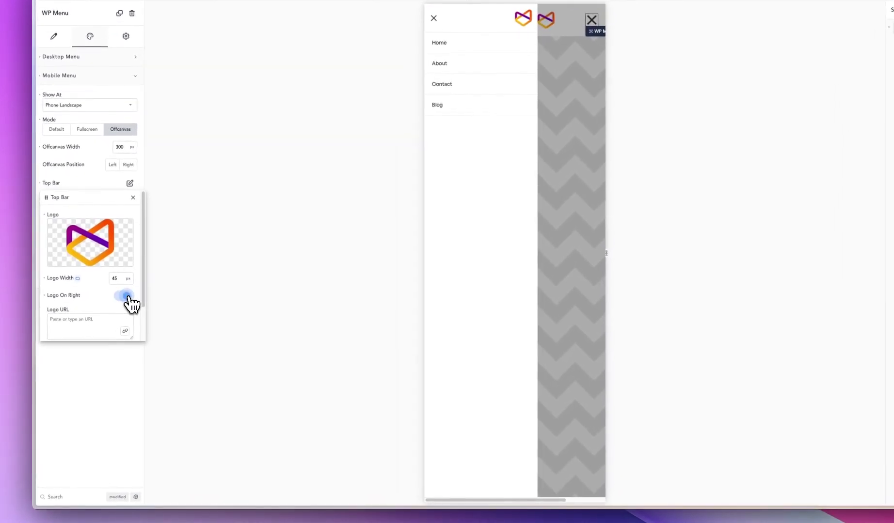
pyautogui.click(128, 298)
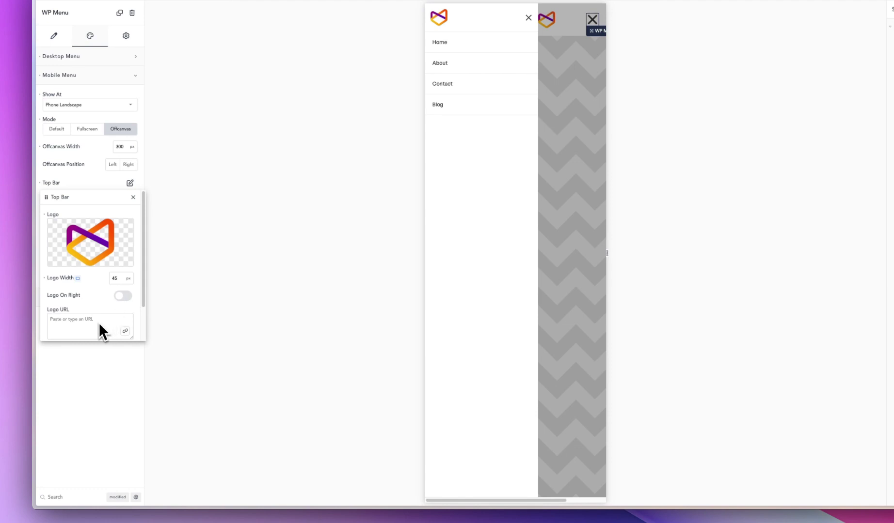
# Try a custom padding for the mobile menu's top bar and clear the value again.
pyautogui.scroll(-2, 97, 323)
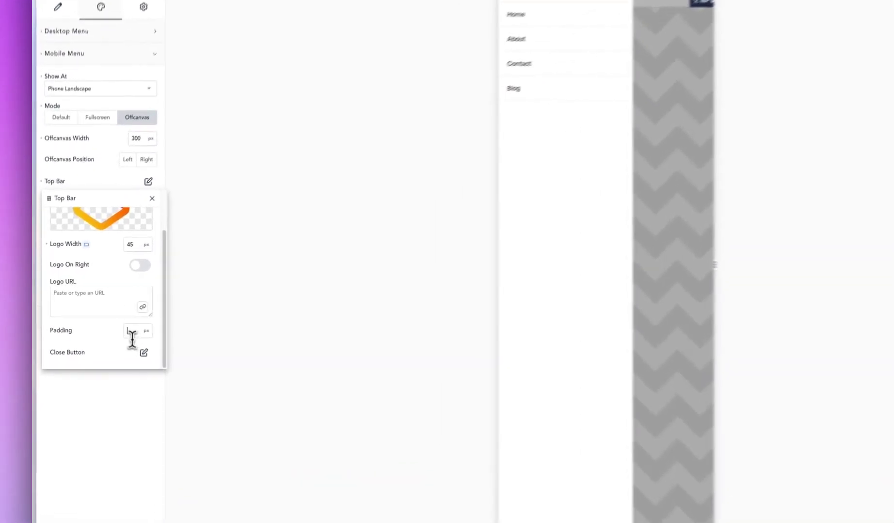
pyautogui.click(103, 321)
pyautogui.write('2')
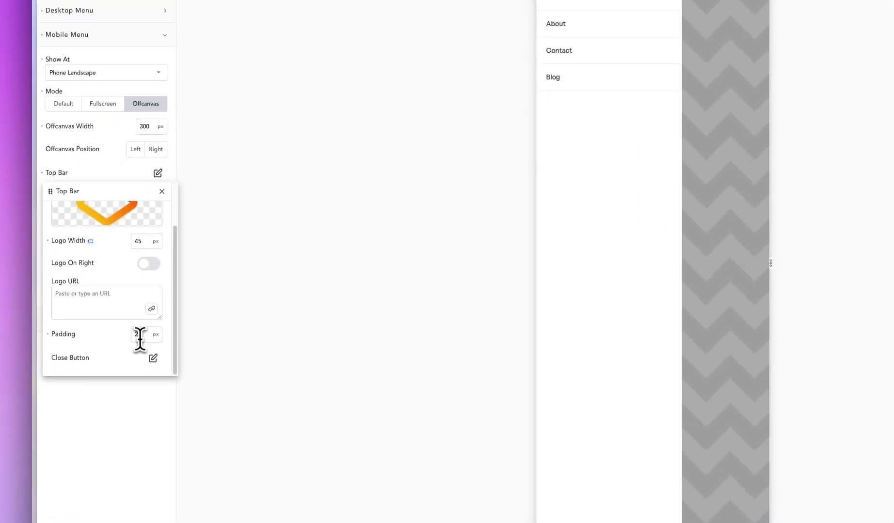
pyautogui.press('BackSpace')
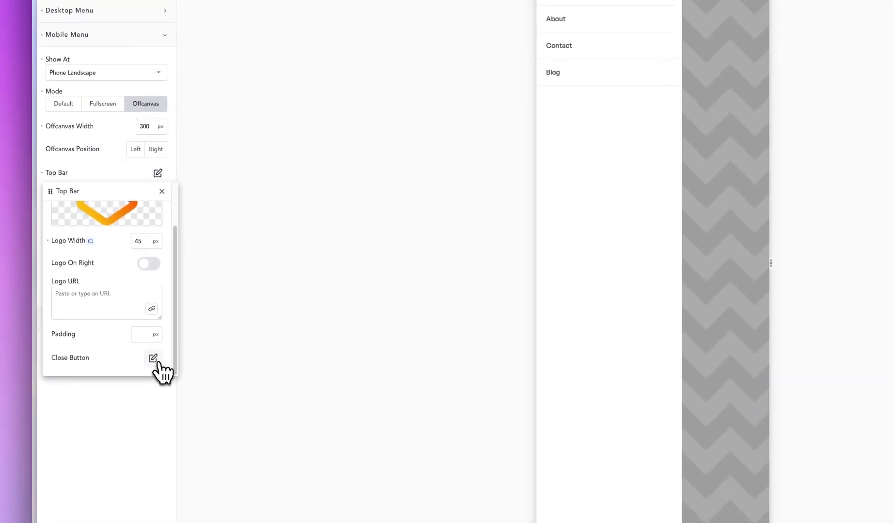
# Try disabling the top bar's close button, reset the option, and reopen the mobile menu preview.
pyautogui.click(153, 359)
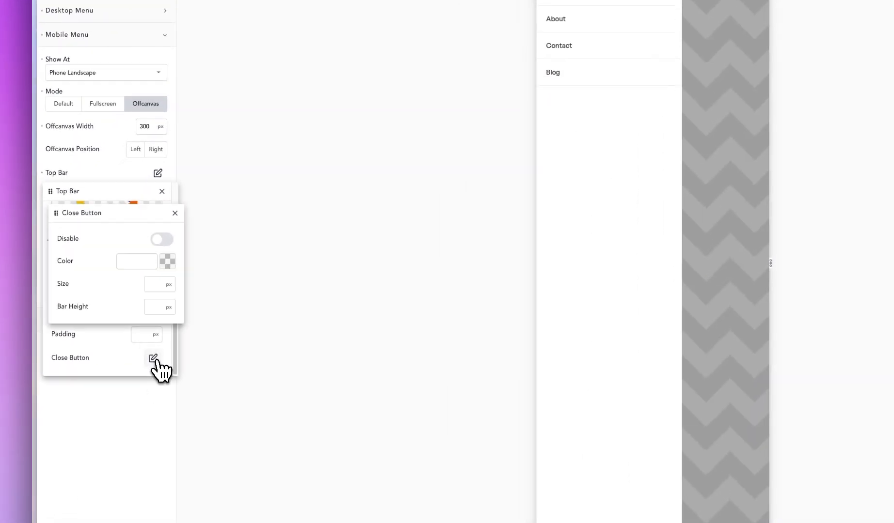
pyautogui.click(161, 240)
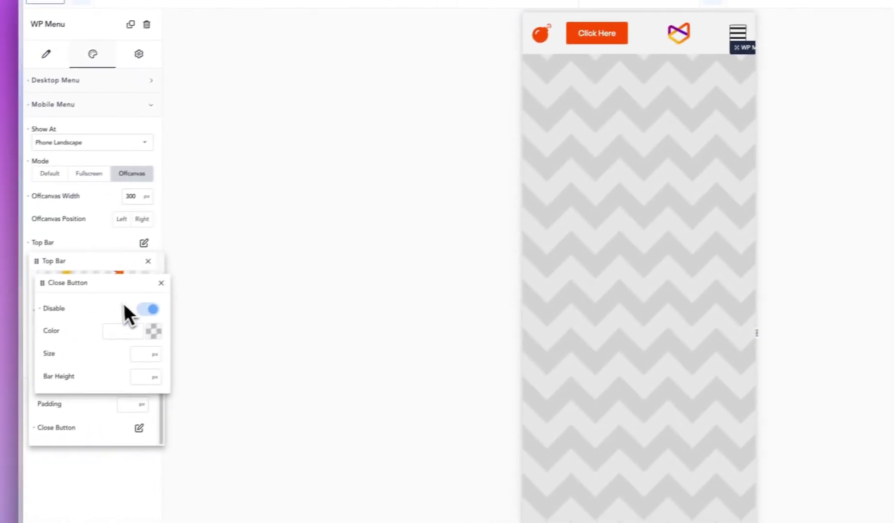
pyautogui.click(36, 342)
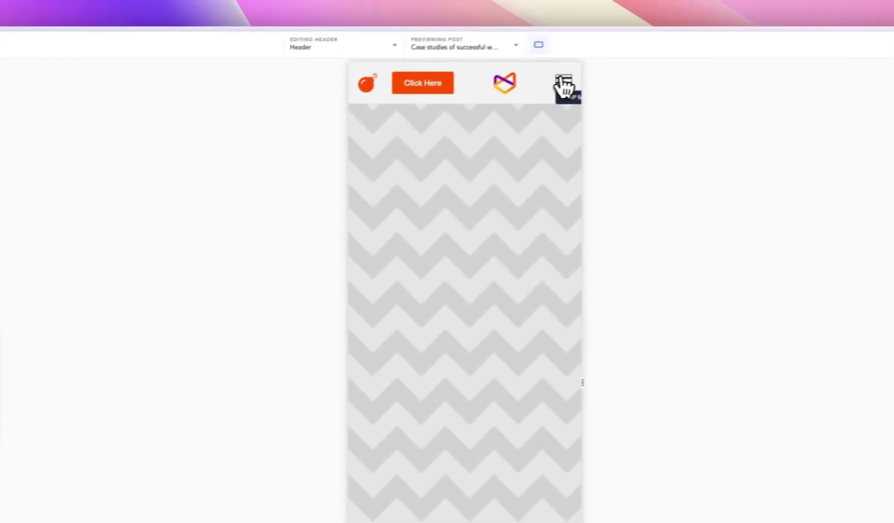
pyautogui.click(563, 84)
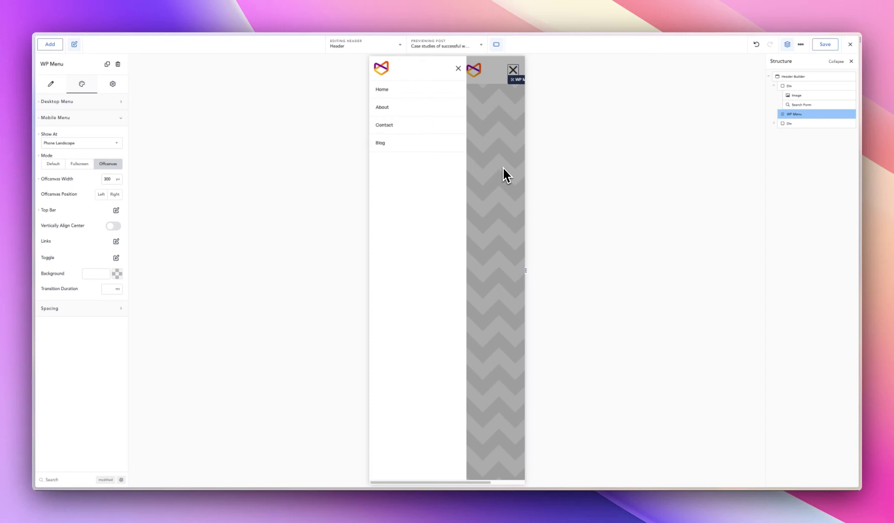
# Switch the mobile menu's mode to Default and preview it by opening, closing and reopening the menu.
pyautogui.click(57, 164)
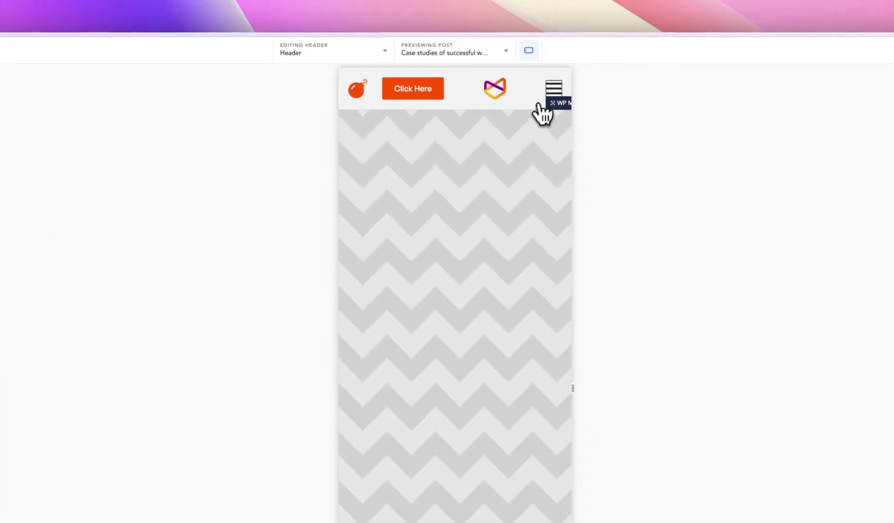
pyautogui.click(553, 89)
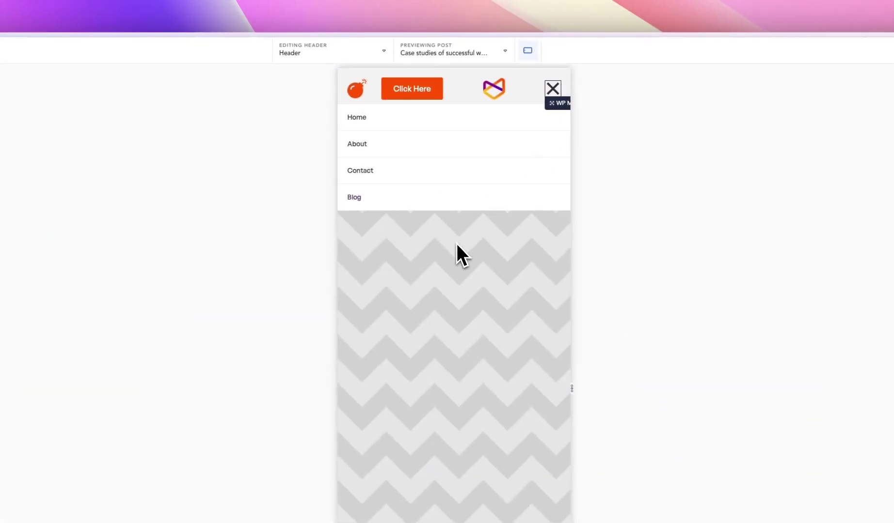
pyautogui.click(553, 89)
pyautogui.click(553, 89)
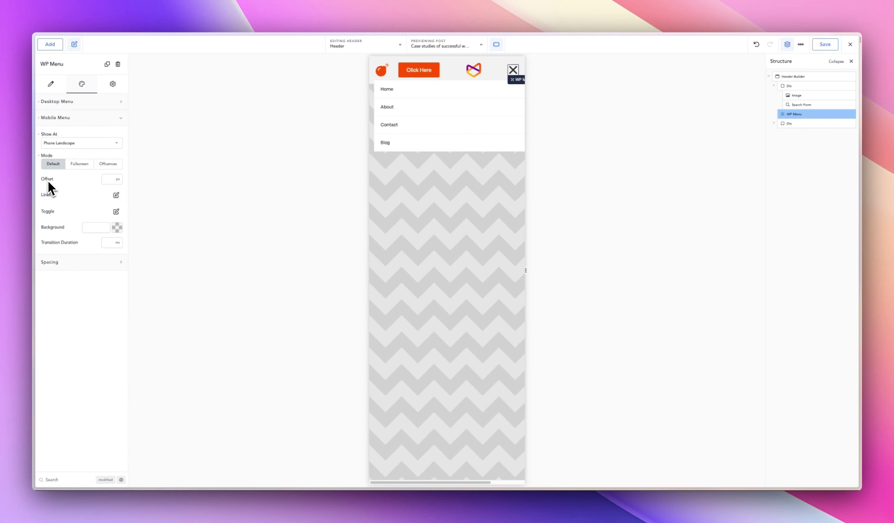
# Try several offset values for the mobile menu below the header and settle on 58 px.
pyautogui.click(106, 179)
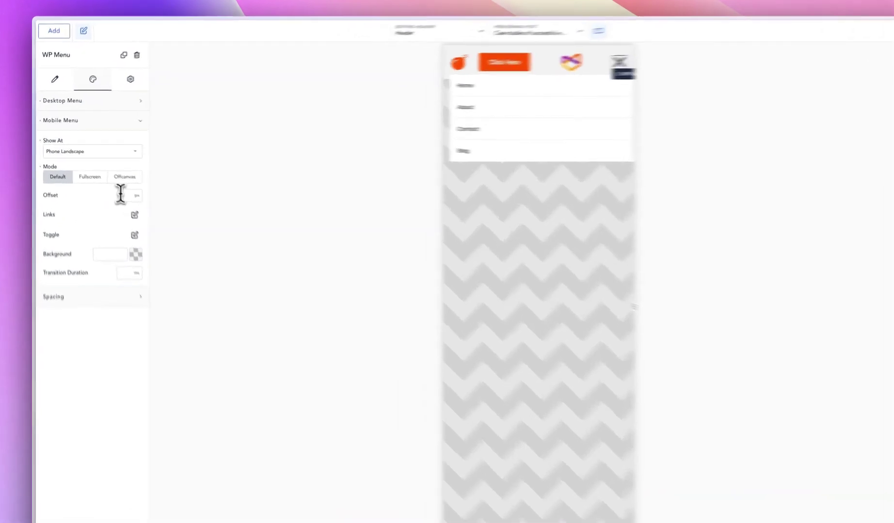
pyautogui.write('40')
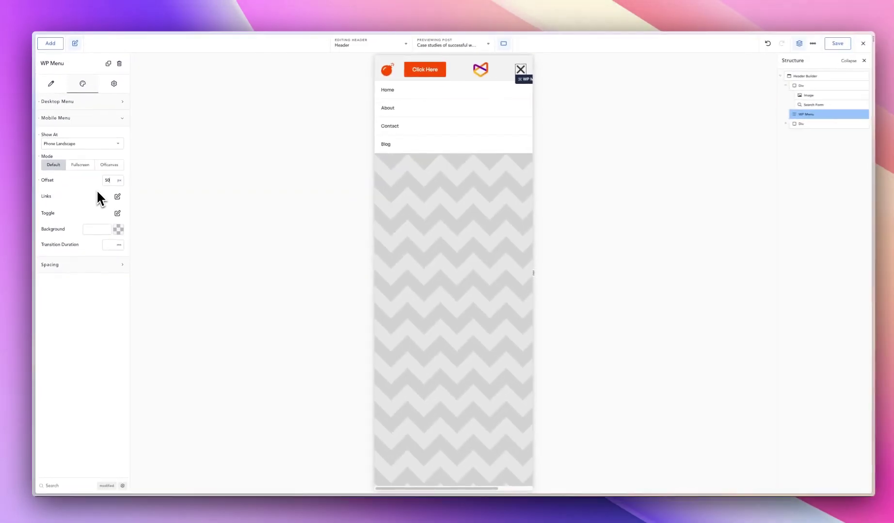
pyautogui.press('BackSpace')
pyautogui.press('BackSpace')
pyautogui.write('70')
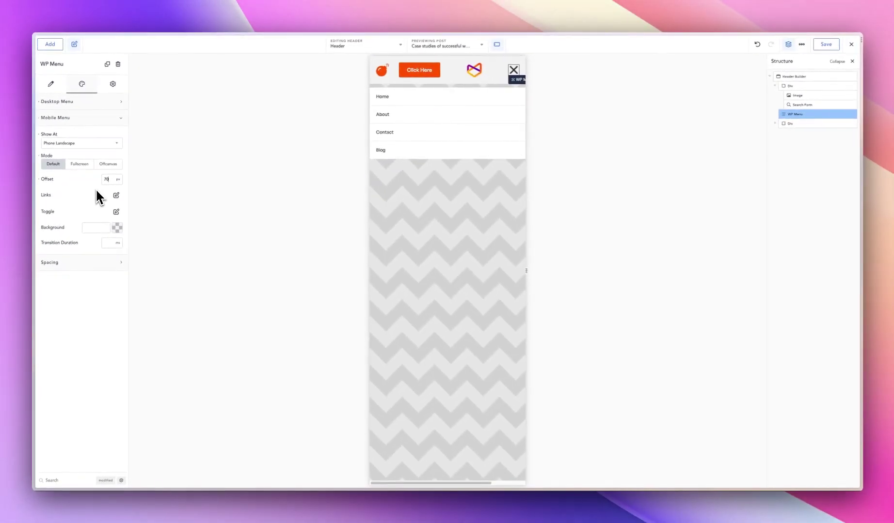
pyautogui.press('BackSpace')
pyautogui.press('BackSpace')
pyautogui.write('60')
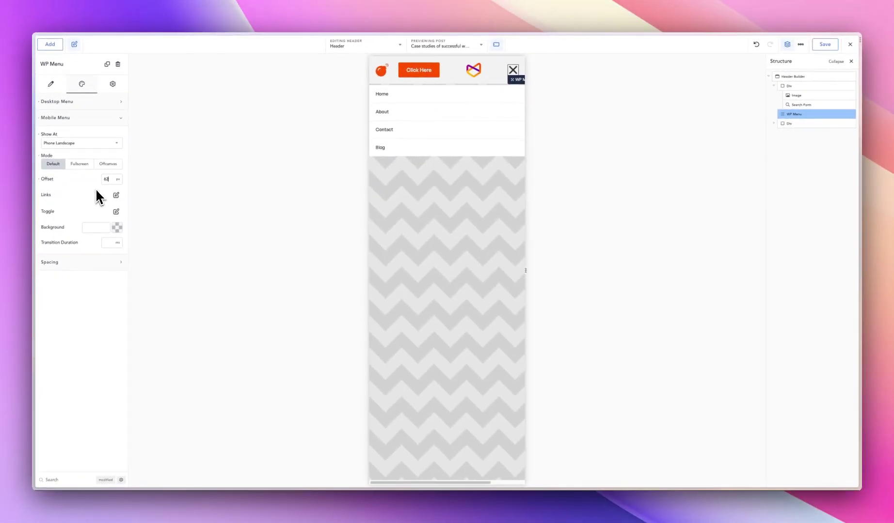
pyautogui.press('Down')
pyautogui.press('Down')
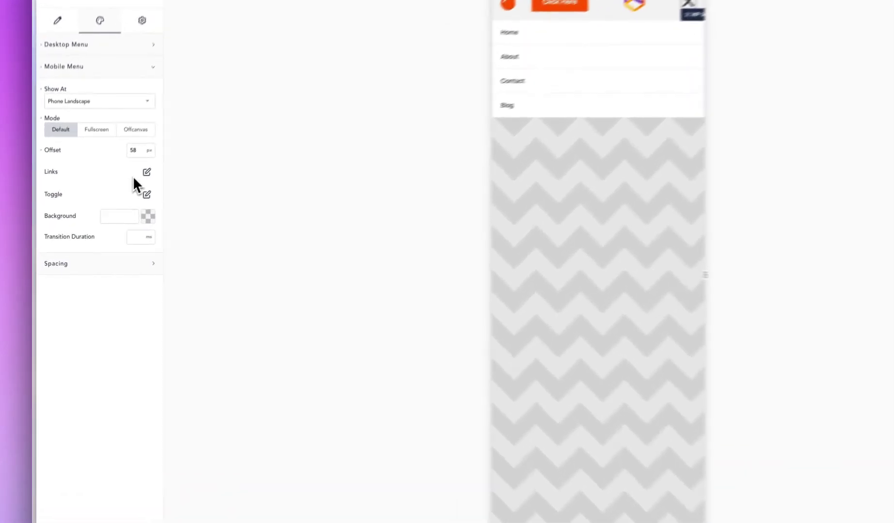
# Try a purple #5F4892 background for the mobile menu links and reset the color.
pyautogui.click(116, 194)
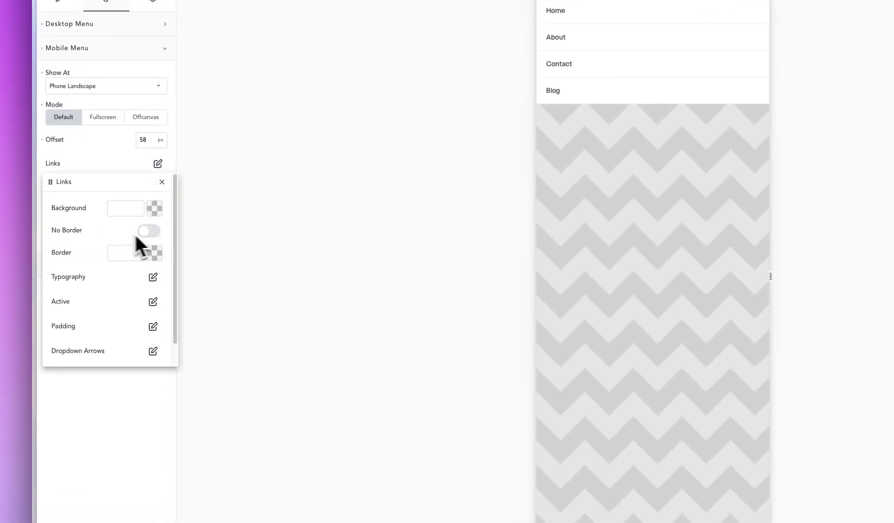
pyautogui.click(155, 208)
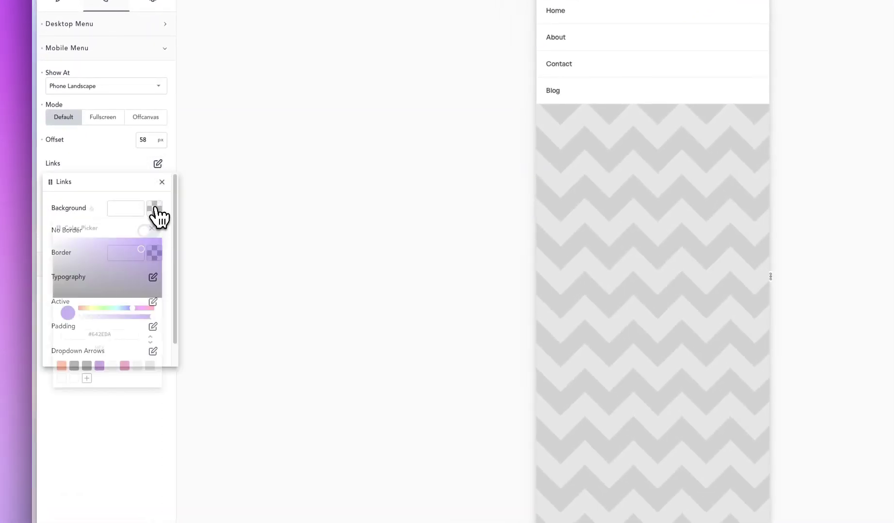
pyautogui.moveTo(145, 247)
pyautogui.mouseDown()
pyautogui.moveTo(140, 261)
pyautogui.moveTo(110, 266)
pyautogui.mouseUp()
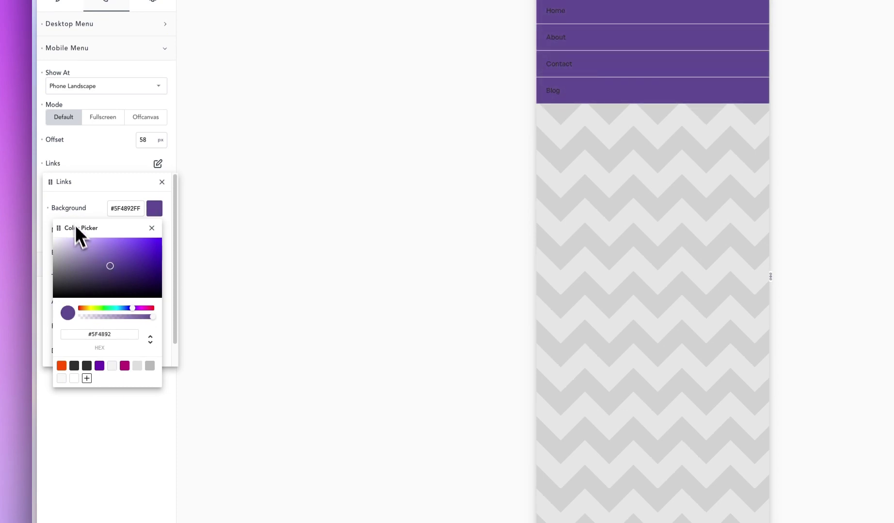
pyautogui.click(47, 208)
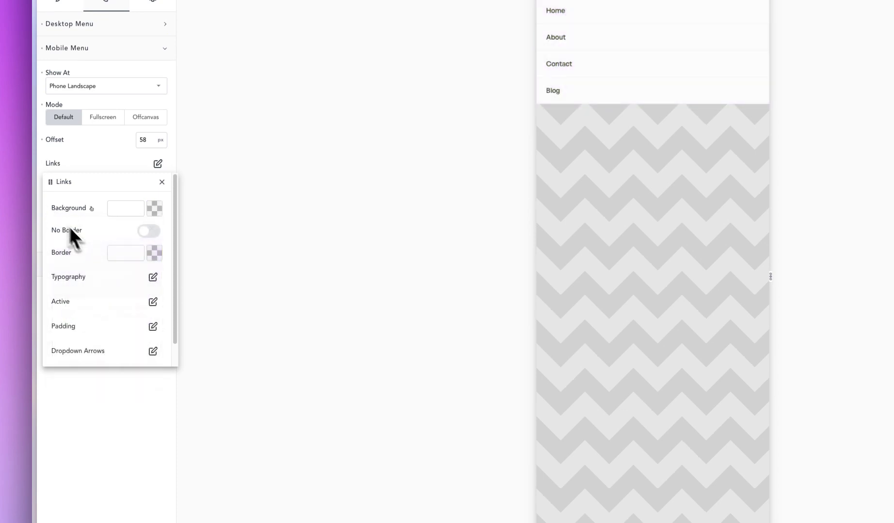
# Enable No Border for the mobile menu links and set their Level 1 typography font size to 24 px.
pyautogui.click(146, 231)
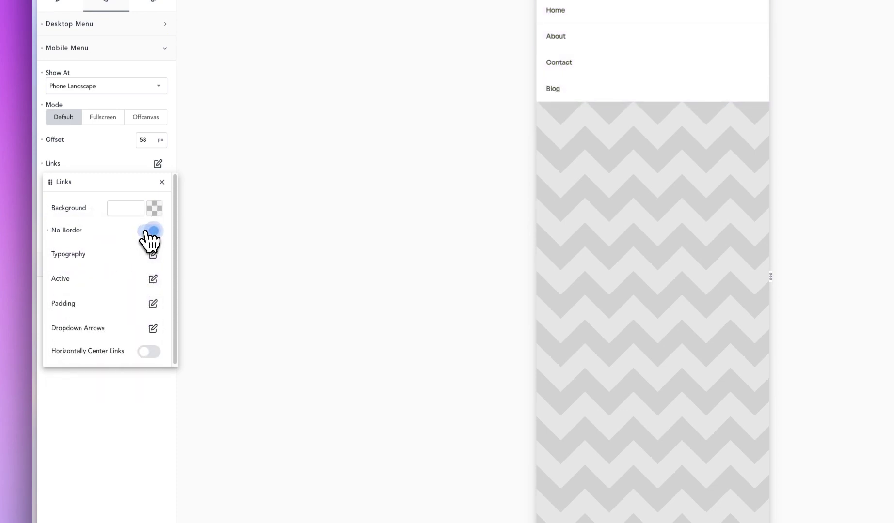
pyautogui.click(153, 255)
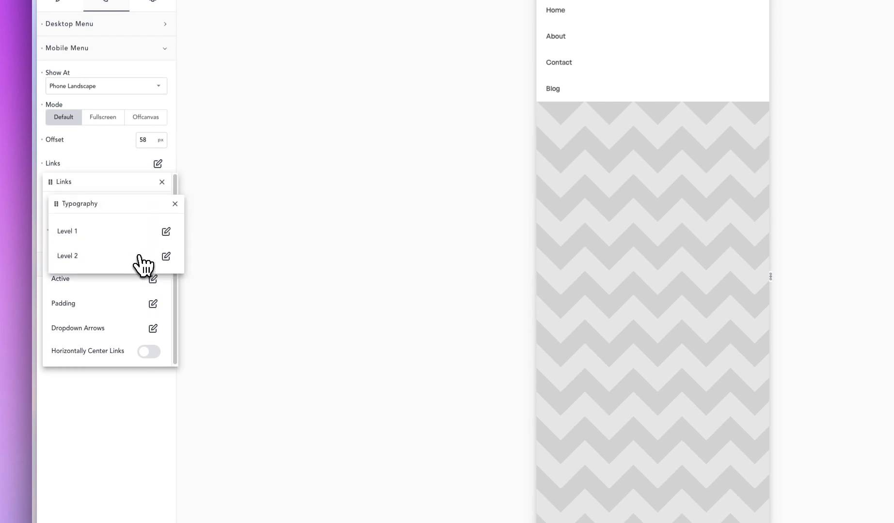
pyautogui.click(166, 232)
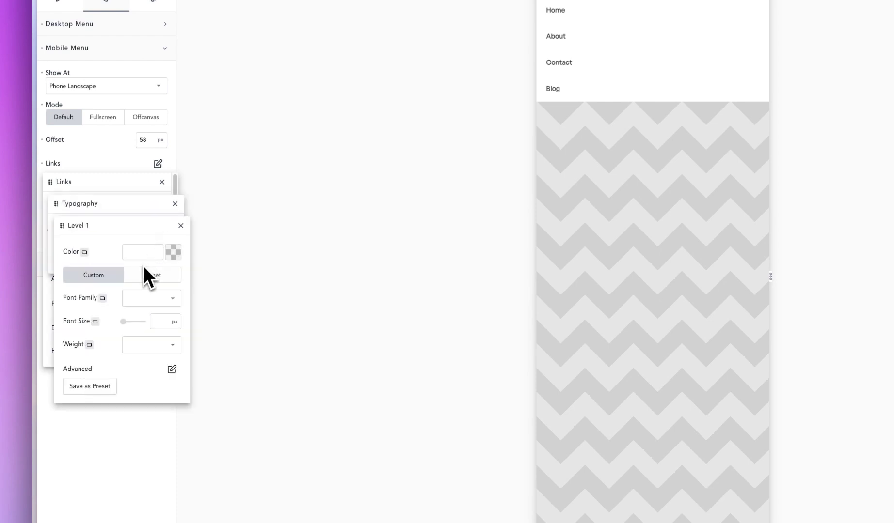
pyautogui.click(147, 297)
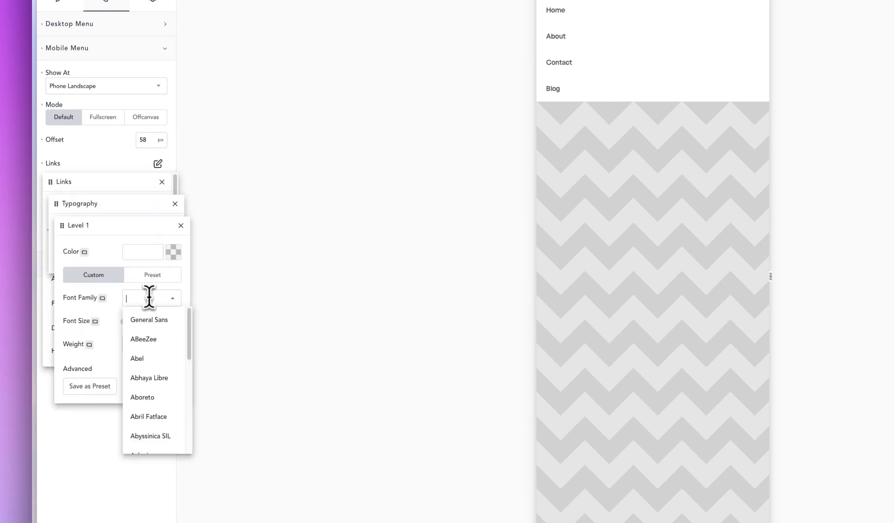
pyautogui.click(117, 323)
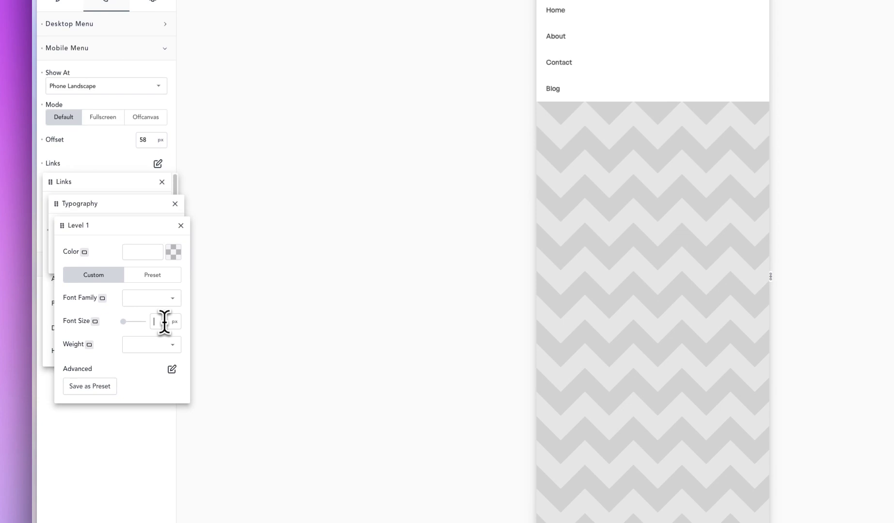
pyautogui.write('34')
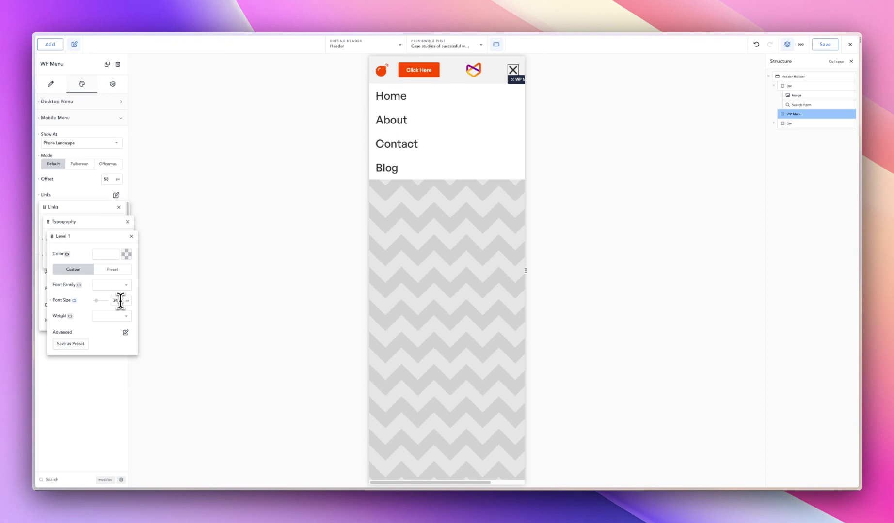
pyautogui.press('BackSpace')
pyautogui.press('BackSpace')
pyautogui.write('24')
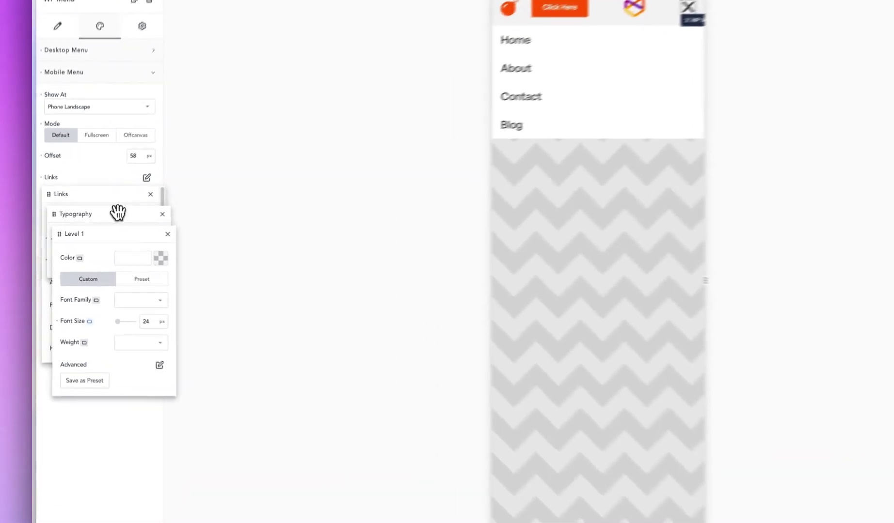
pyautogui.click(91, 209)
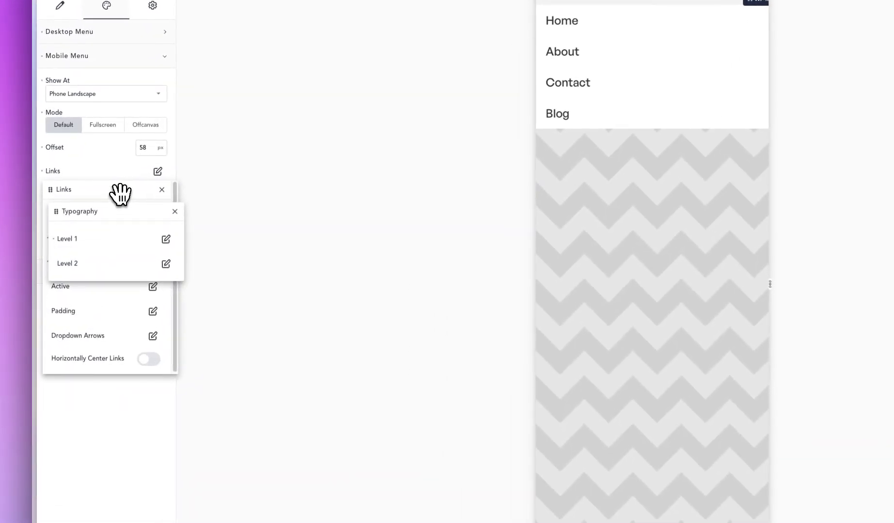
# Set the Level 1 padding of the mobile menu links to 30 px on all sides.
pyautogui.click(120, 194)
pyautogui.click(152, 261)
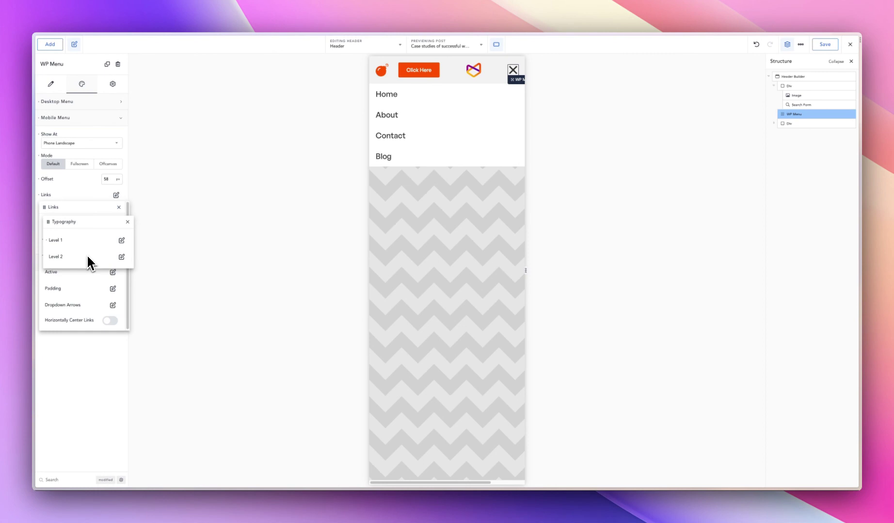
pyautogui.click(73, 209)
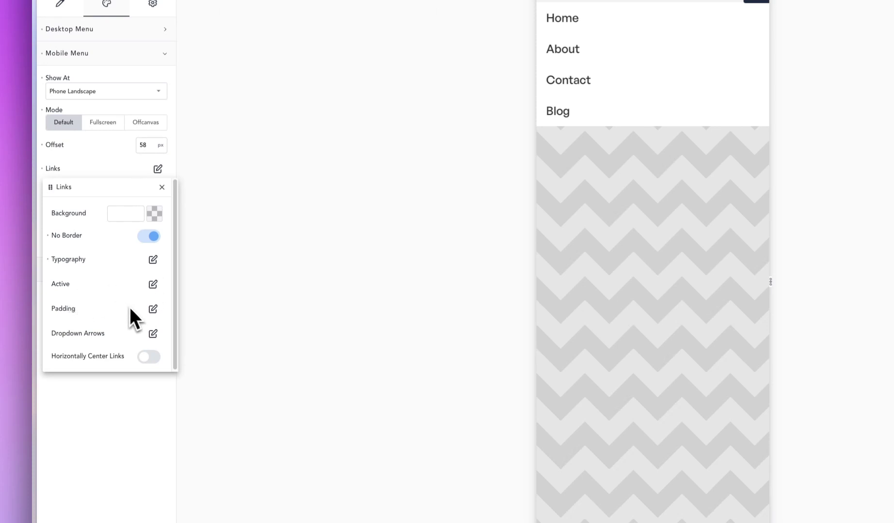
pyautogui.click(153, 309)
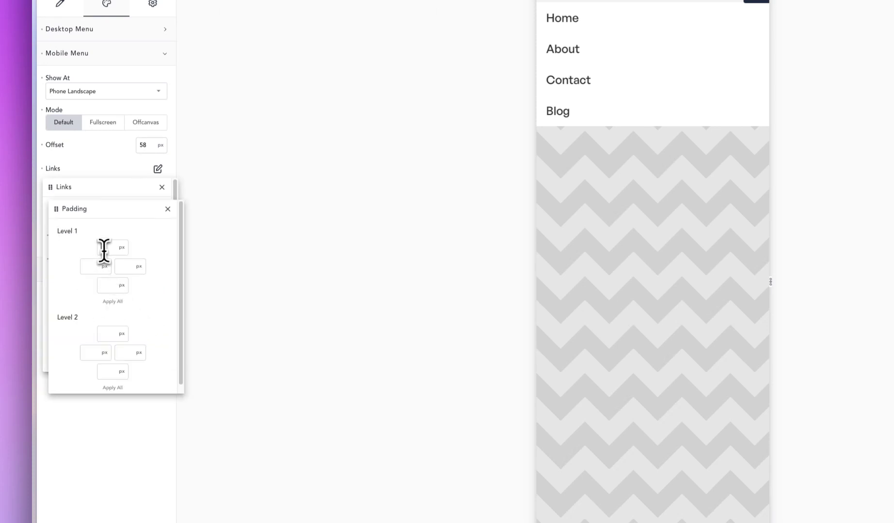
pyautogui.write('0')
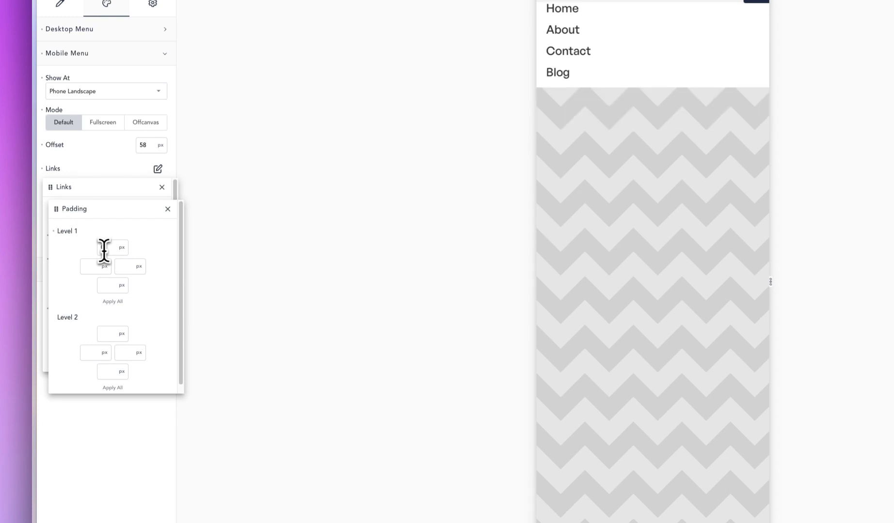
pyautogui.click(114, 303)
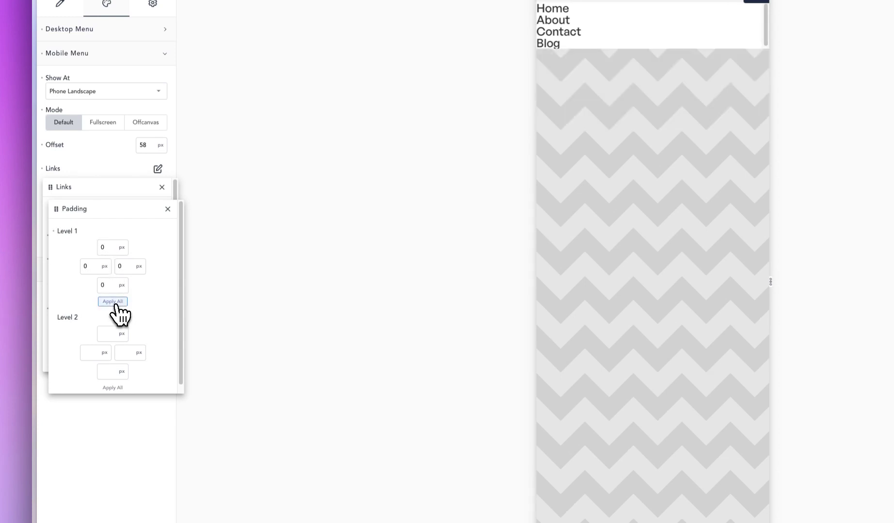
pyautogui.doubleClick(102, 248)
pyautogui.write('30')
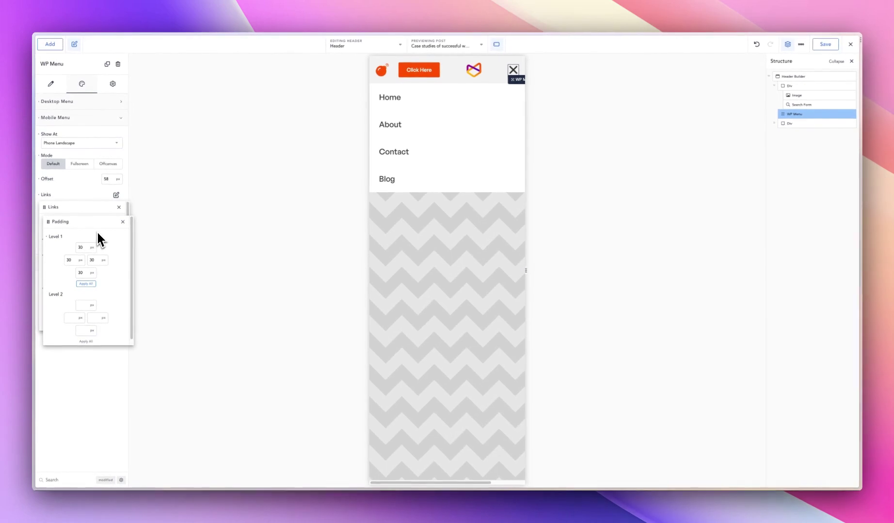
pyautogui.click(93, 210)
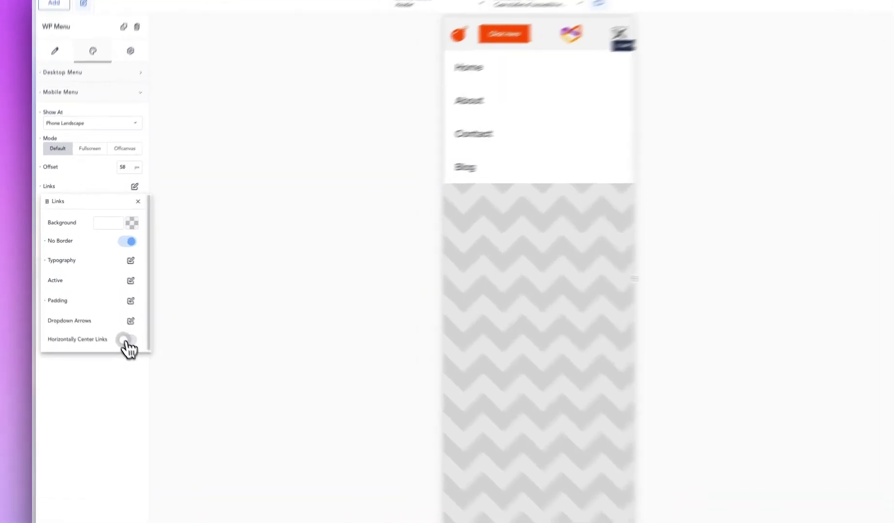
# Try Horizontally Center Links for the mobile menu and turn the option back off.
pyautogui.click(114, 320)
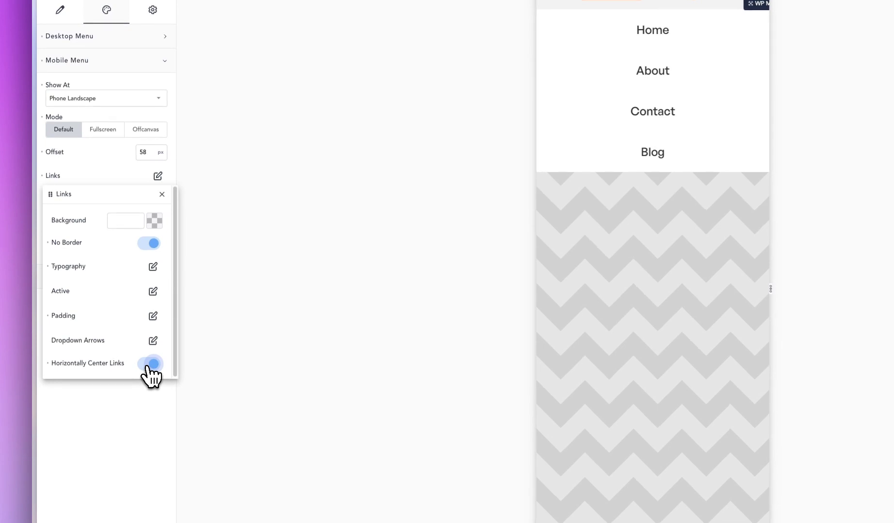
pyautogui.click(147, 367)
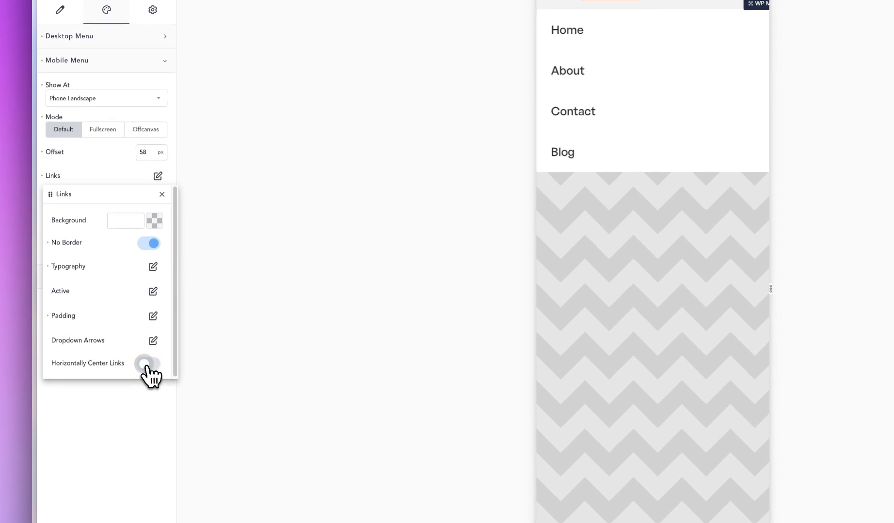
pyautogui.click(95, 164)
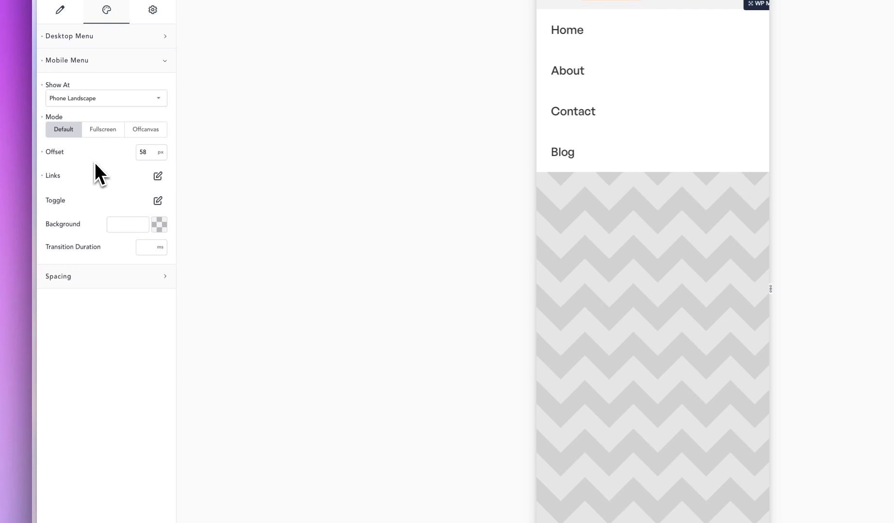
pyautogui.click(157, 176)
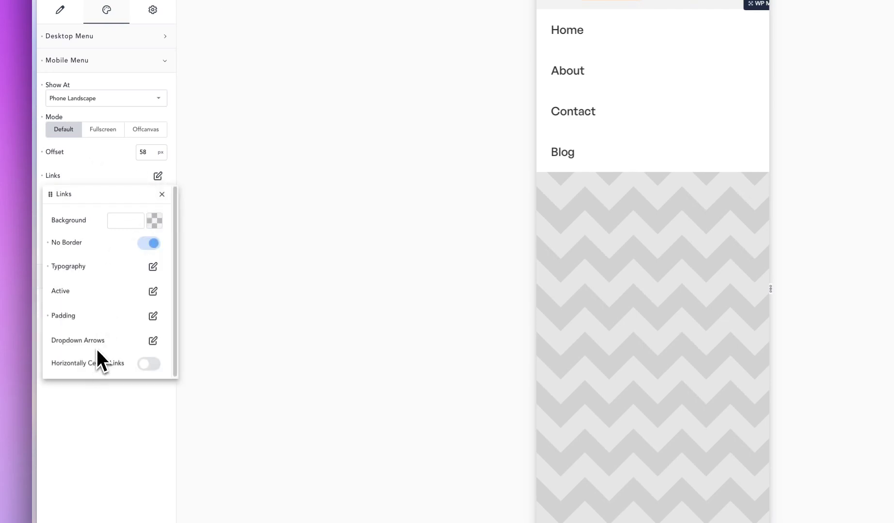
pyautogui.click(100, 177)
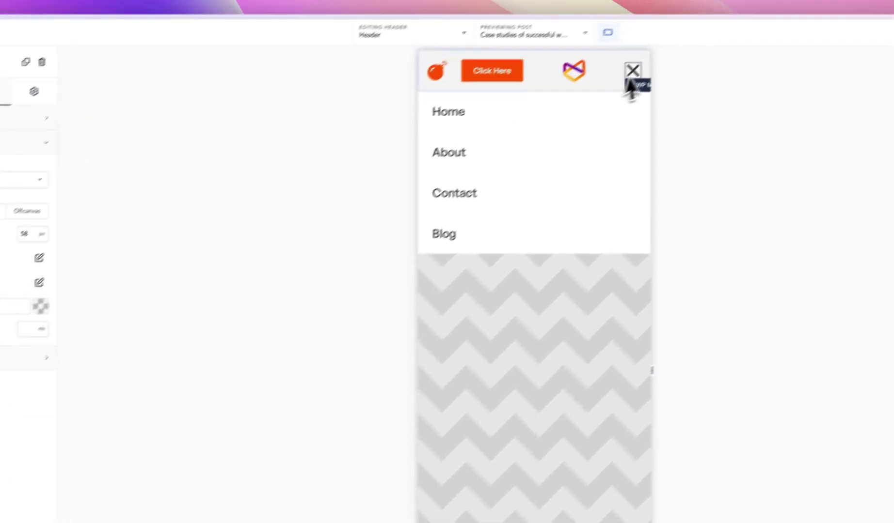
# Close the menu in the preview and open the mobile menu's Toggle settings.
pyautogui.click(630, 76)
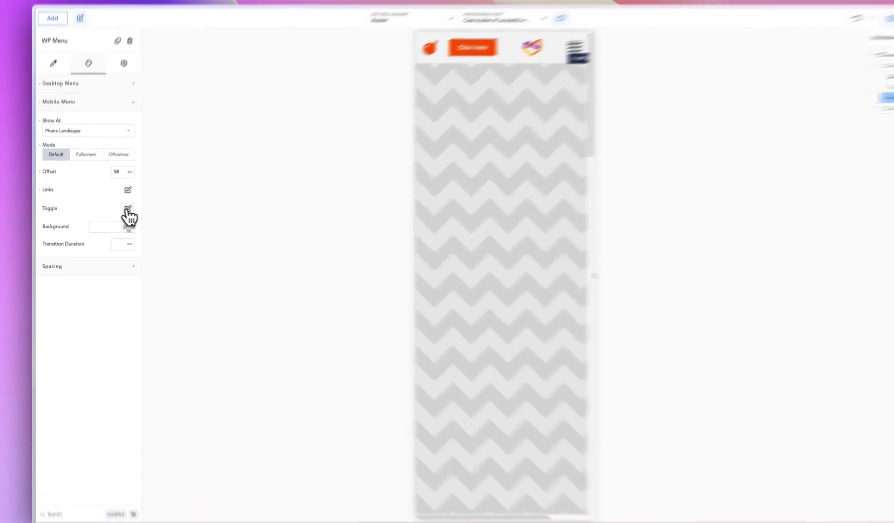
pyautogui.click(116, 212)
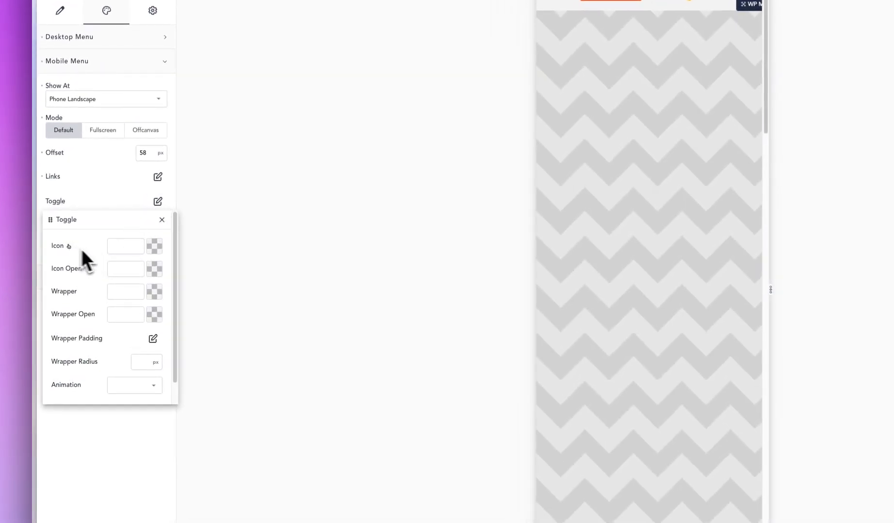
pyautogui.click(154, 256)
pyautogui.moveTo(123, 304)
pyautogui.mouseDown()
pyautogui.moveTo(112, 297)
pyautogui.moveTo(122, 301)
pyautogui.mouseUp()
pyautogui.click(48, 246)
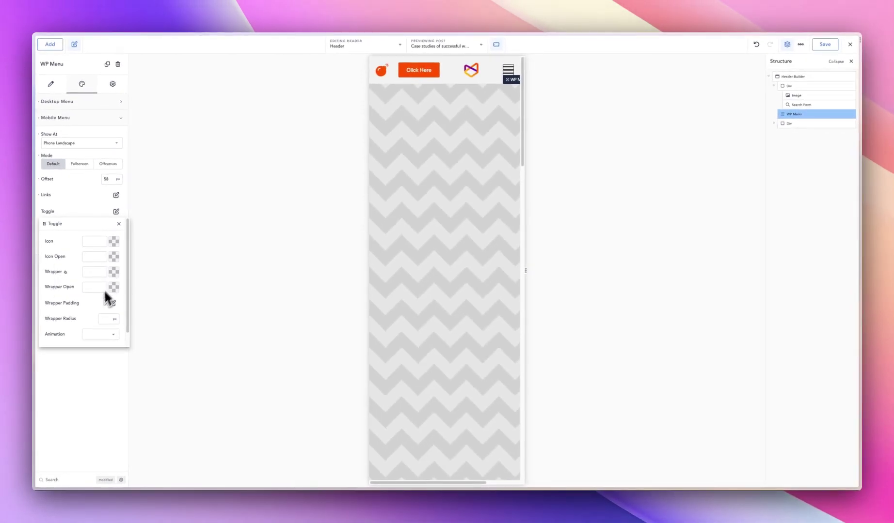
# Set the mobile menu toggle's wrapper padding to 10 px on all sides.
pyautogui.scroll(-1, 100, 294)
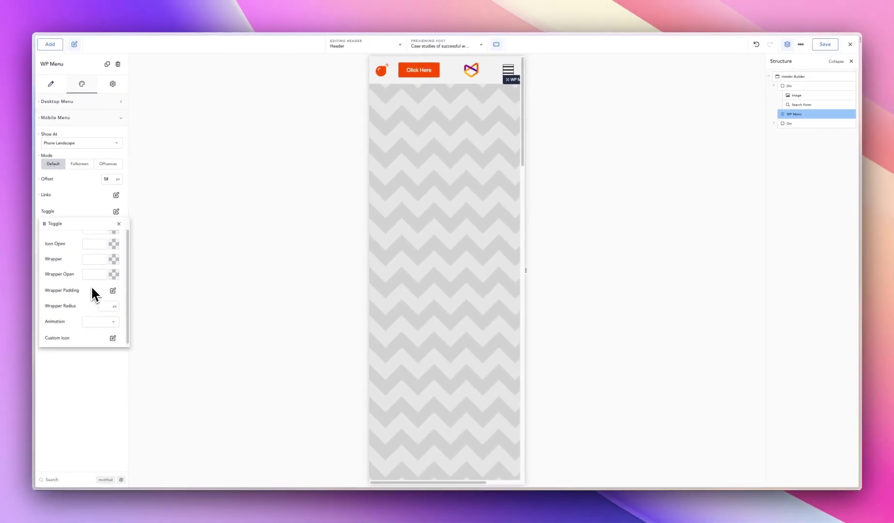
pyautogui.click(113, 289)
pyautogui.click(85, 259)
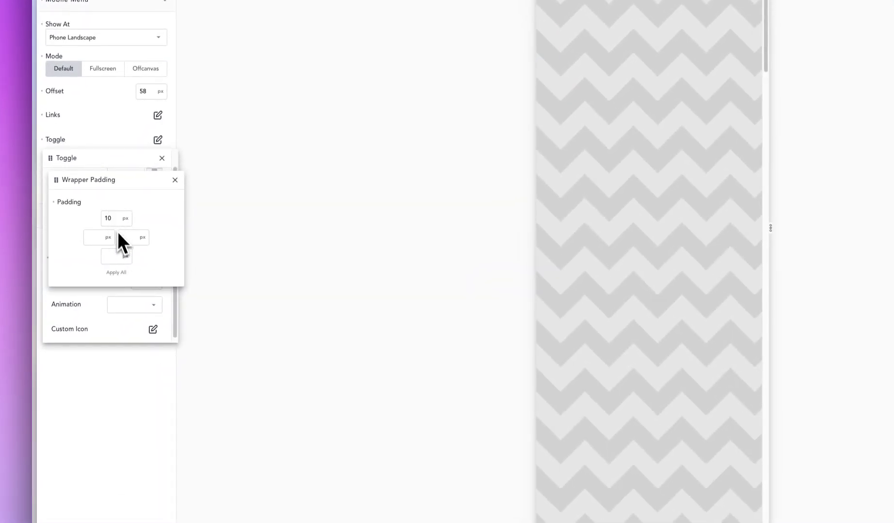
pyautogui.click(121, 273)
pyautogui.click(124, 164)
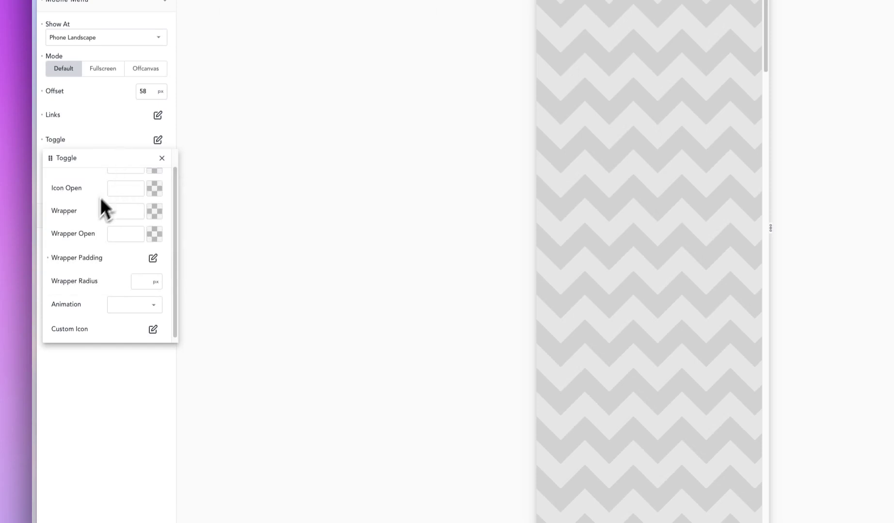
# Give the mobile menu toggle's wrapper the Brand color.
pyautogui.scroll(1, 101, 218)
pyautogui.click(136, 234)
pyautogui.moveTo(141, 270); pyautogui.dragTo(119, 277)
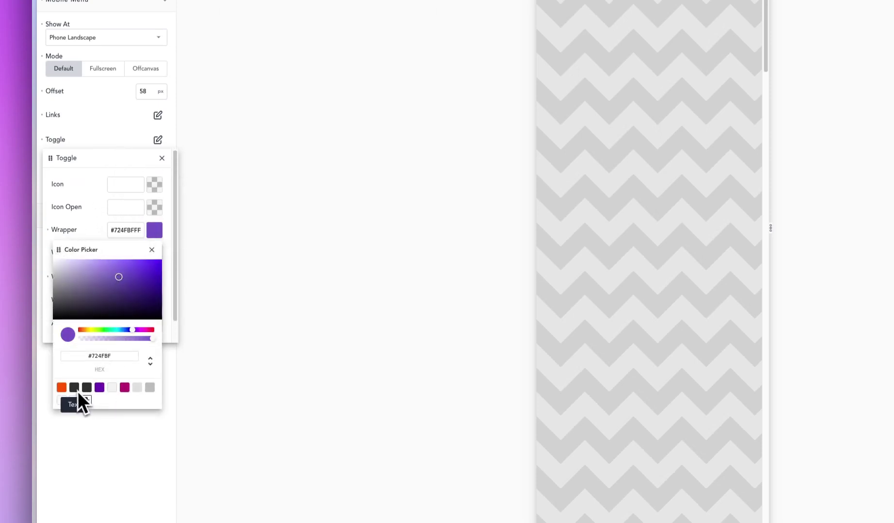
pyautogui.click(62, 388)
pyautogui.click(98, 237)
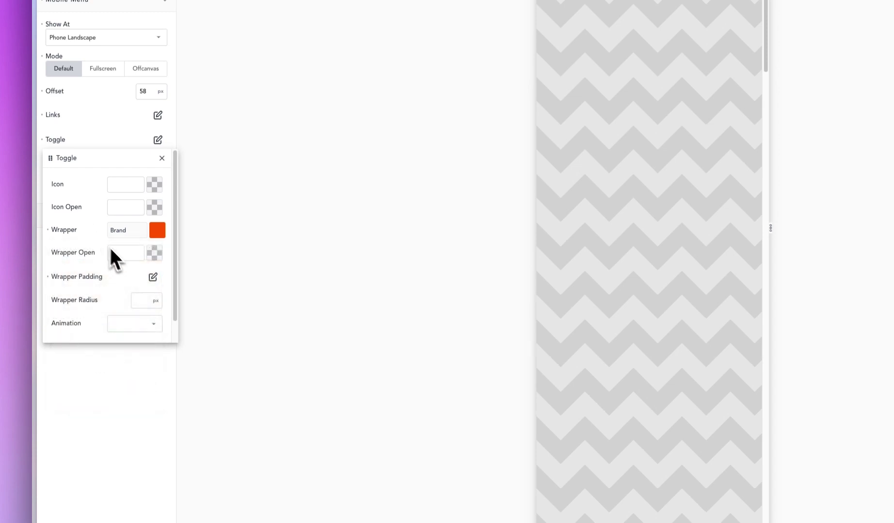
# Set the toggle's Wrapper Open color to Fuchsia Pink and preview it by opening and closing the mobile menu.
pyautogui.click(156, 252)
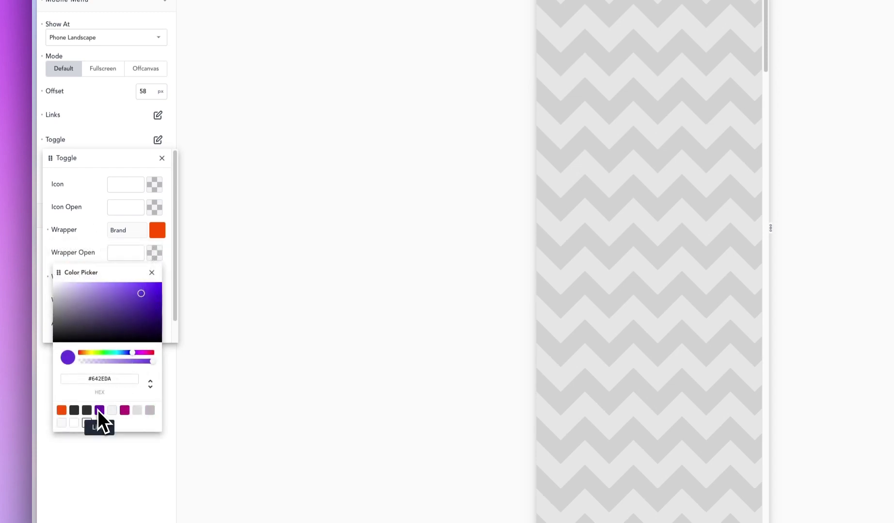
pyautogui.click(124, 411)
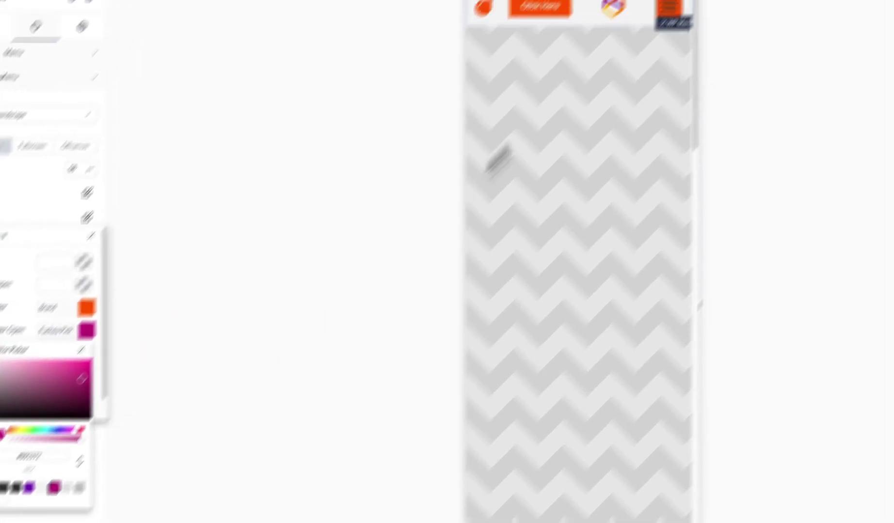
pyautogui.click(669, 9)
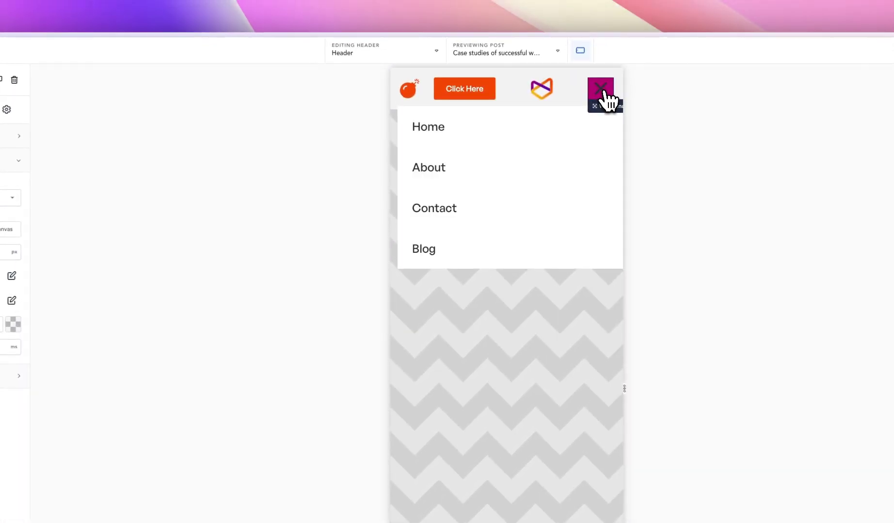
pyautogui.click(604, 94)
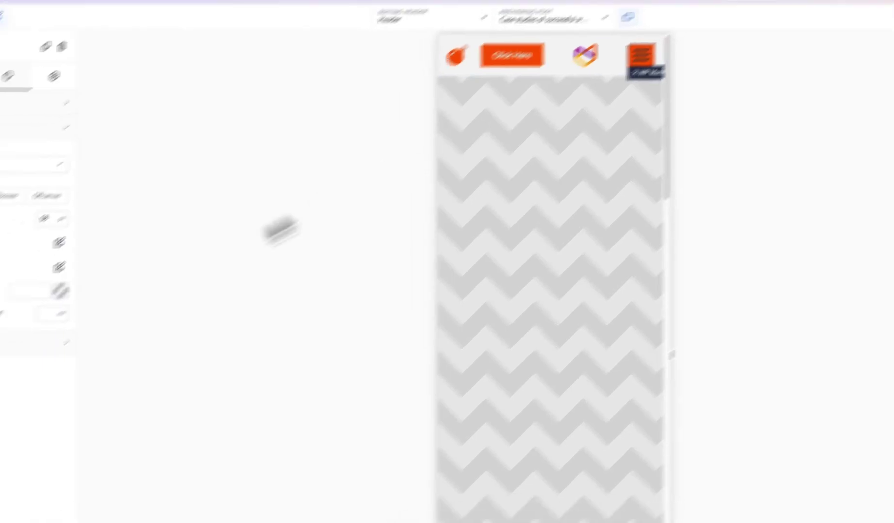
# Set the mobile menu toggle's wrapper radius to 10 px.
pyautogui.click(59, 267)
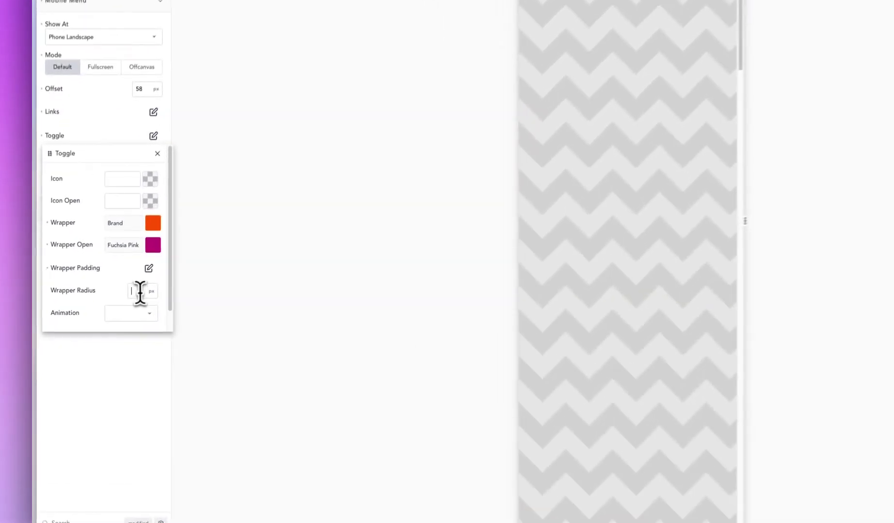
pyautogui.click(143, 288)
pyautogui.write('10')
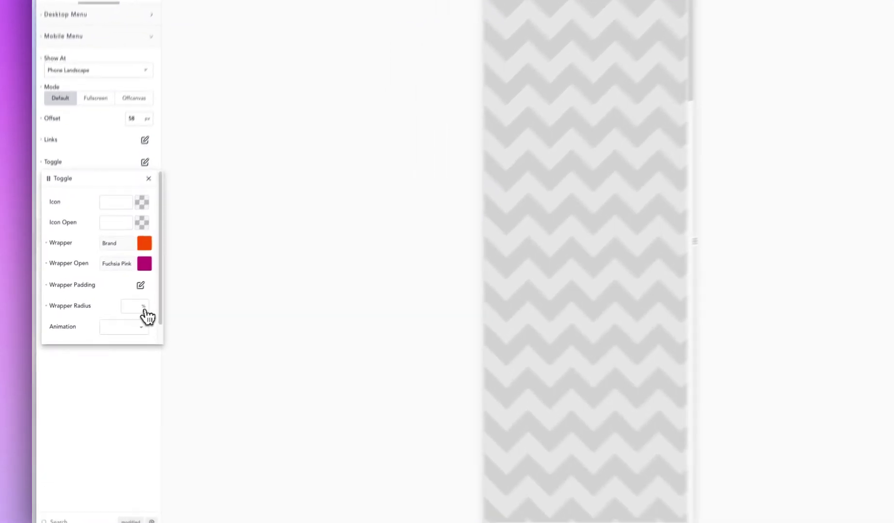
pyautogui.click(115, 320)
pyautogui.click(118, 331)
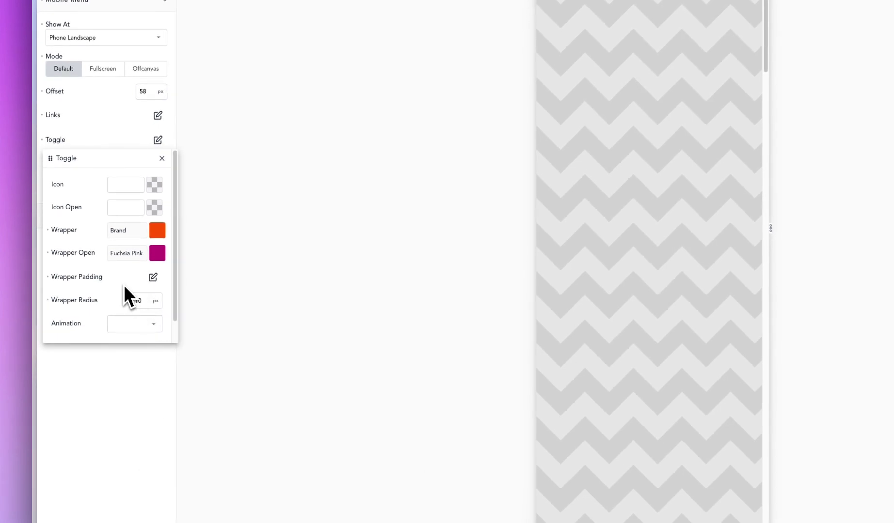
# Try the Arrow animation on the mobile menu toggle and preview it by opening and closing the menu.
pyautogui.click(122, 326)
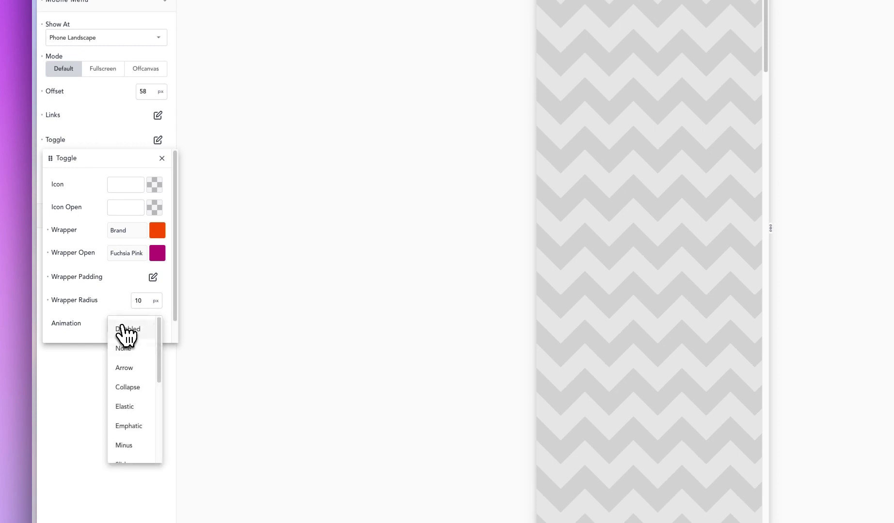
pyautogui.click(131, 369)
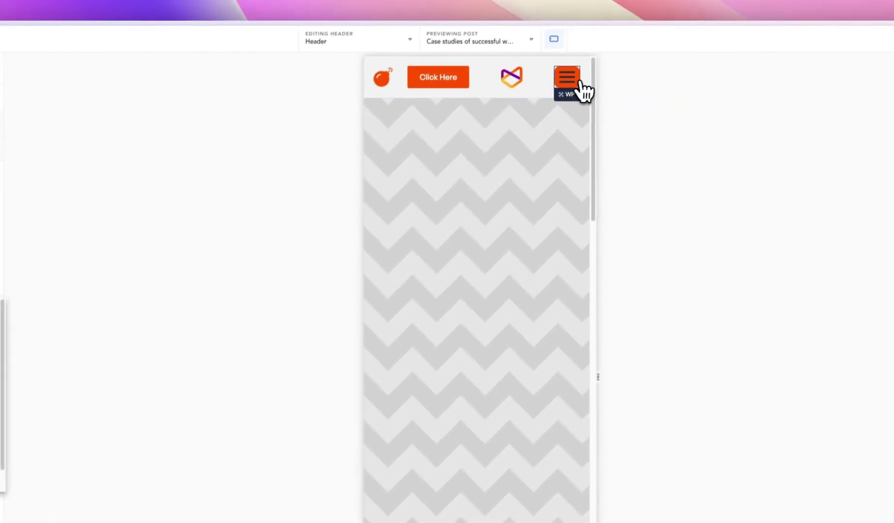
pyautogui.click(569, 82)
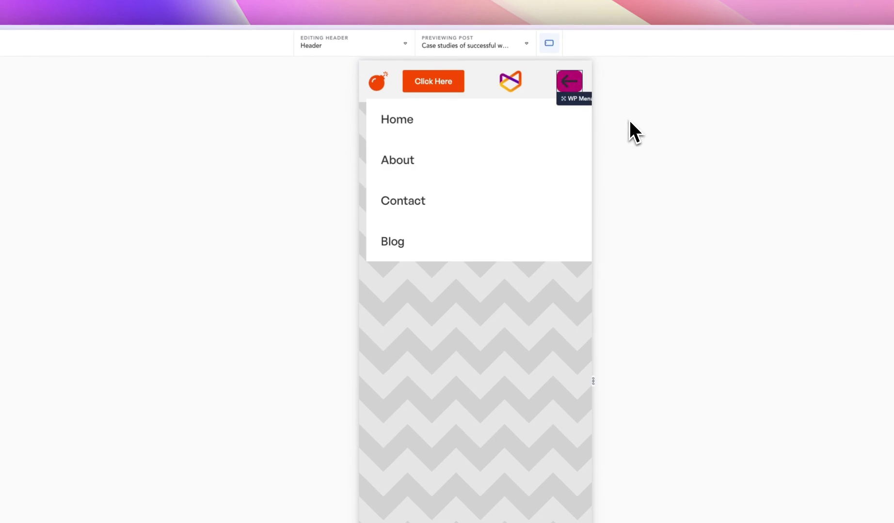
pyautogui.click(571, 83)
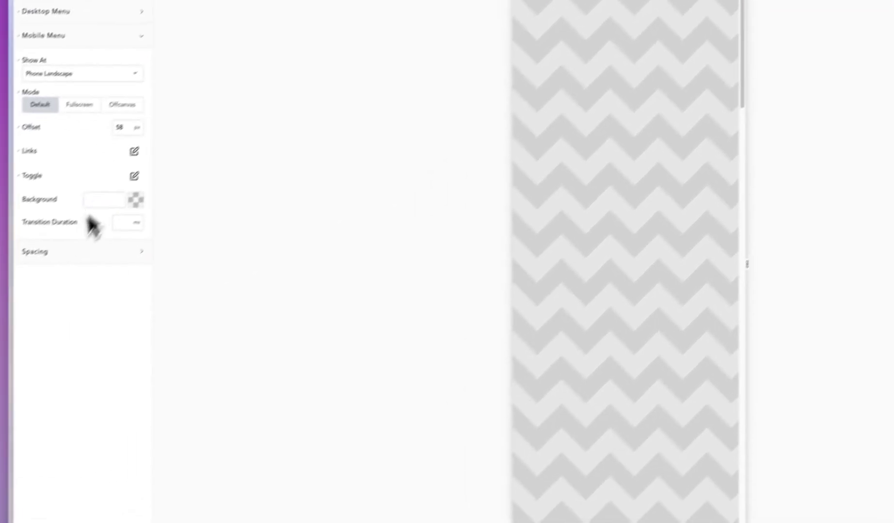
# Set the mobile menu toggle's animation to Spin.
pyautogui.click(134, 176)
pyautogui.scroll(-1, 111, 361)
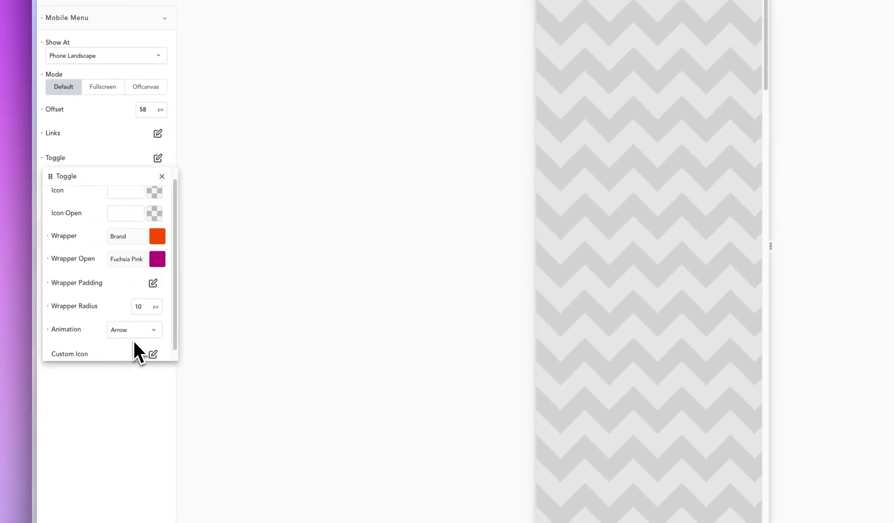
pyautogui.click(131, 334)
pyautogui.scroll(-5, 129, 409)
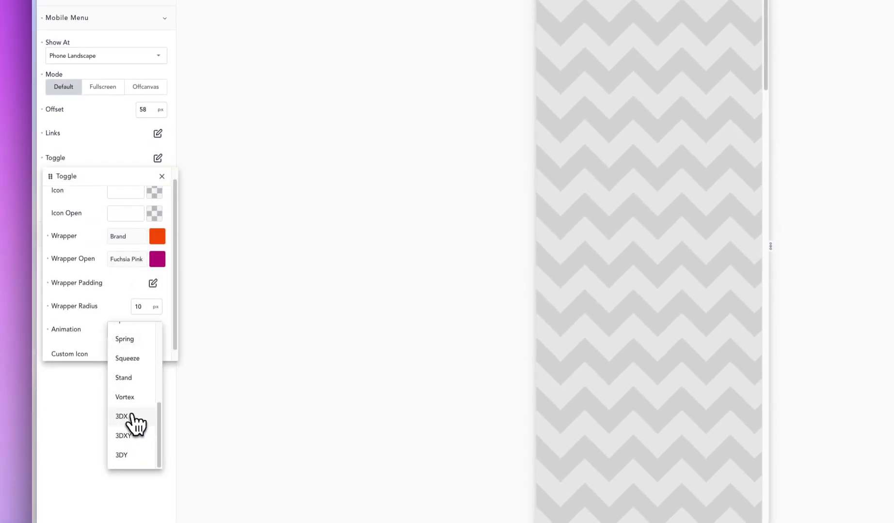
pyautogui.scroll(2, 132, 417)
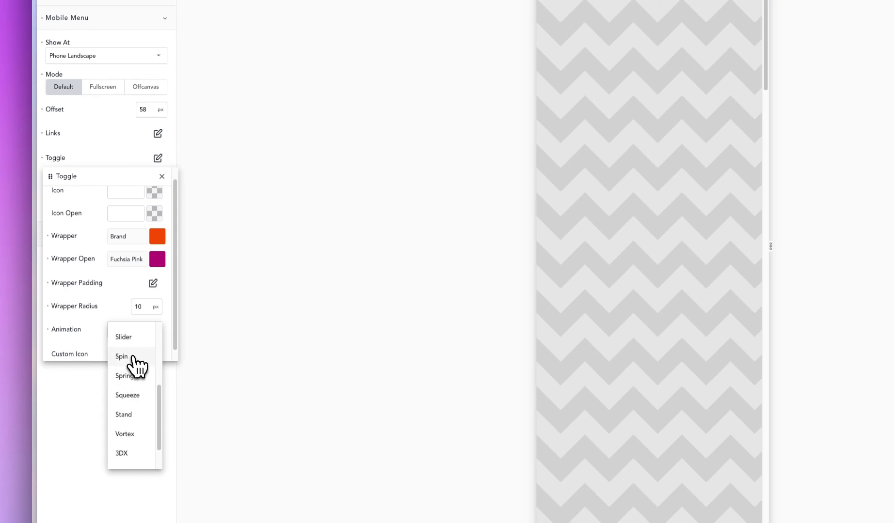
pyautogui.click(126, 357)
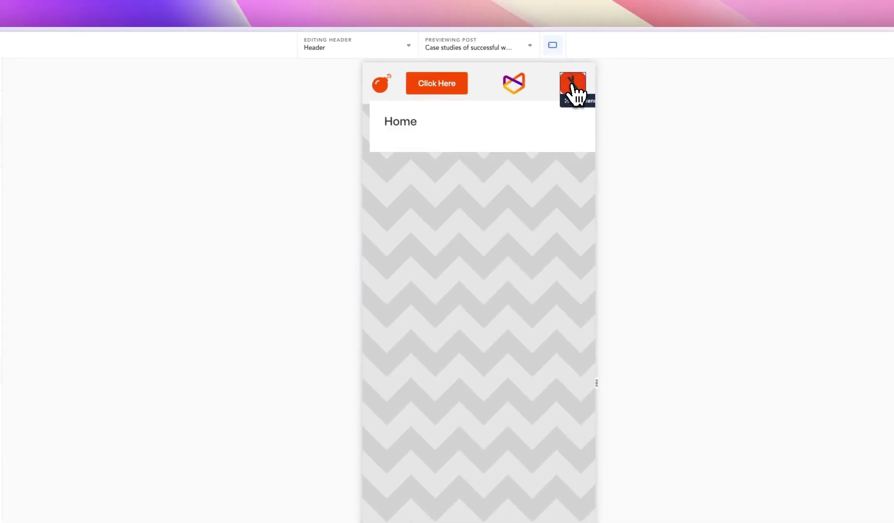
# Set the mobile menu toggle's animation to None and preview it by opening and closing the menu.
pyautogui.click(572, 91)
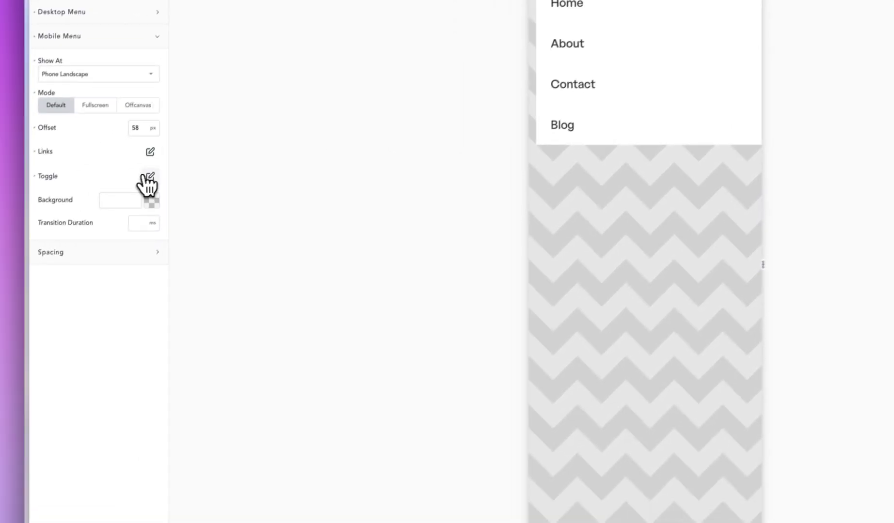
pyautogui.click(148, 178)
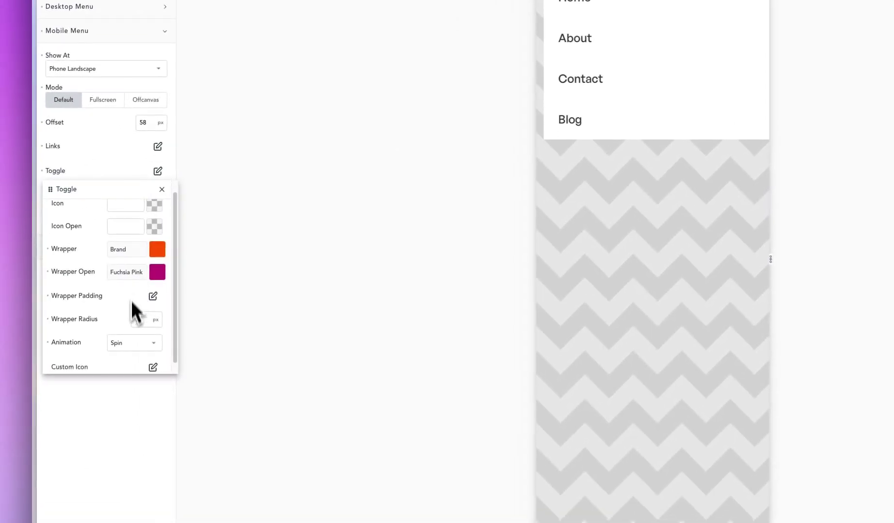
pyautogui.scroll(-1, 128, 315)
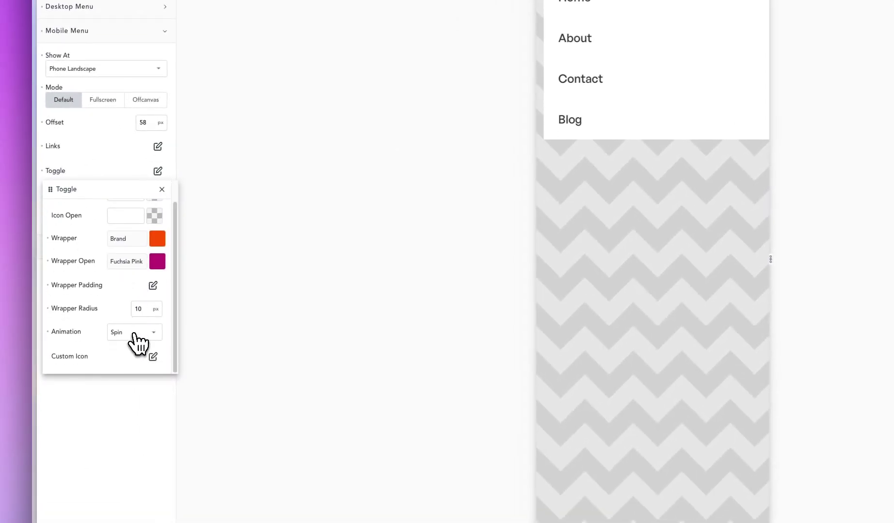
pyautogui.click(138, 343)
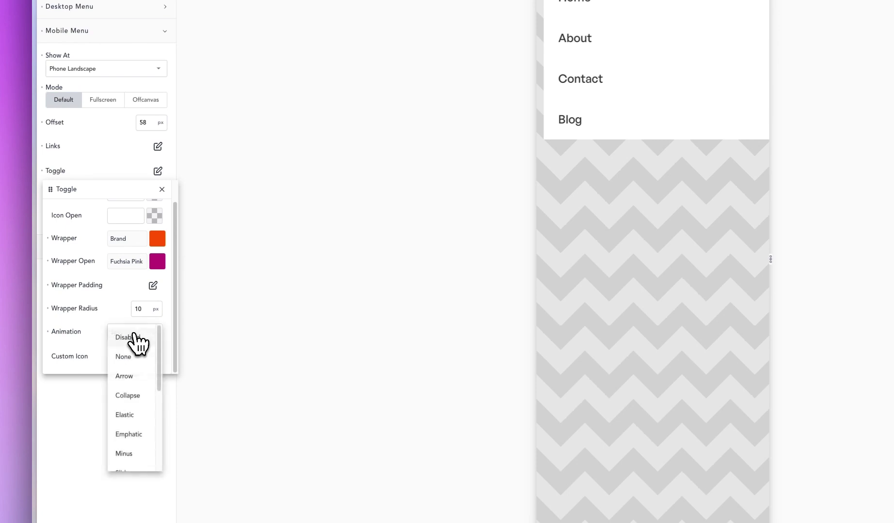
pyautogui.click(128, 343)
pyautogui.click(125, 335)
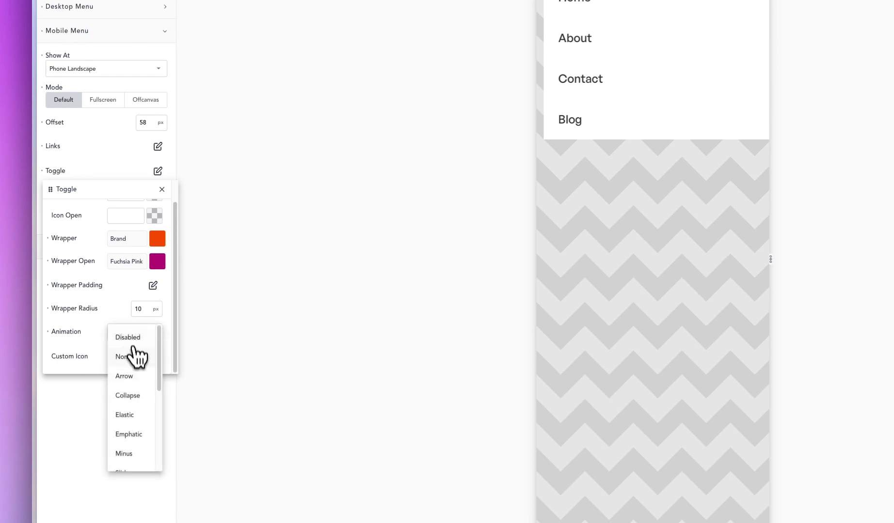
pyautogui.click(127, 357)
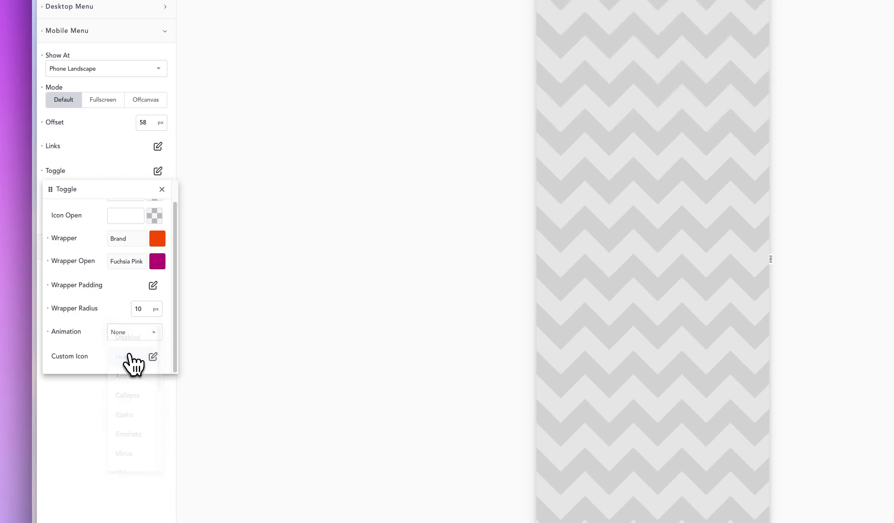
pyautogui.click(526, 85)
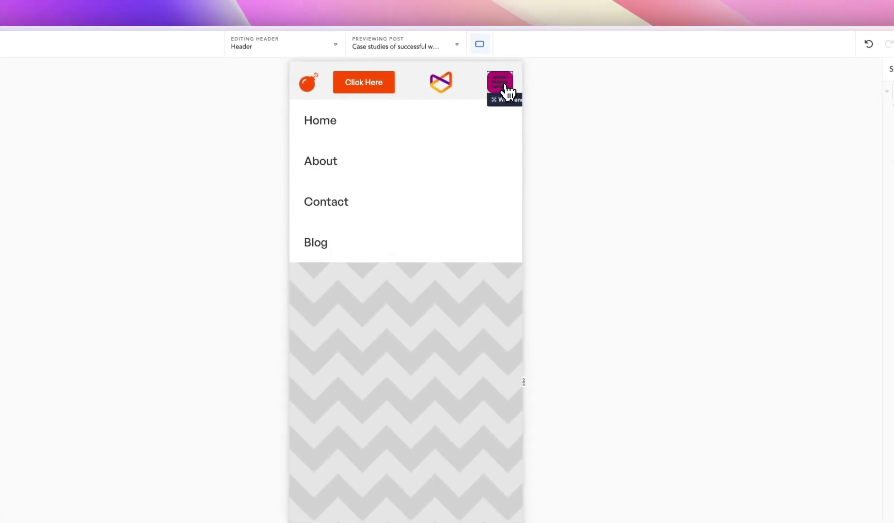
pyautogui.click(507, 92)
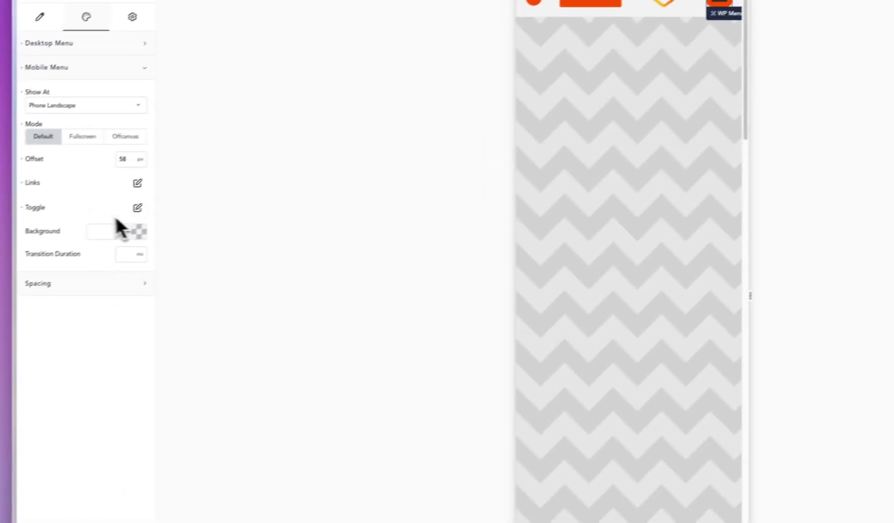
# Revisit the mobile menu toggle's animation options and check the toggle again by opening and closing the menu.
pyautogui.click(137, 208)
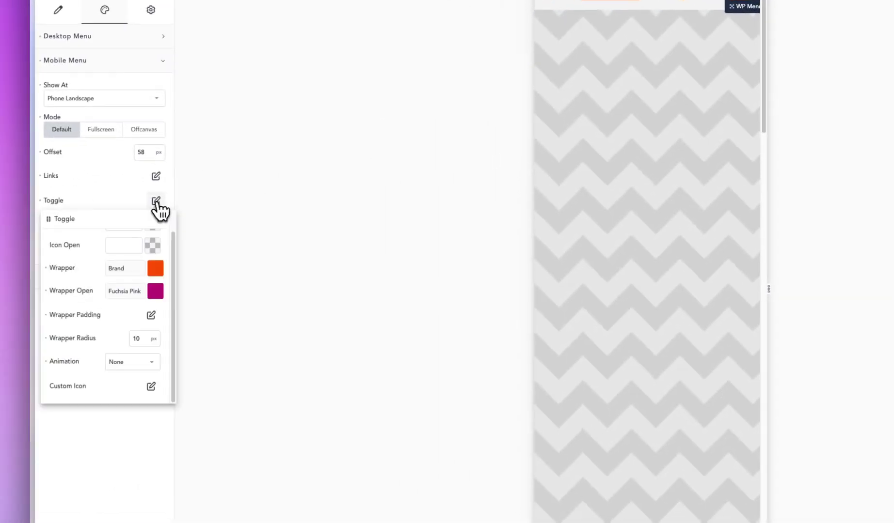
pyautogui.click(107, 368)
pyautogui.click(127, 387)
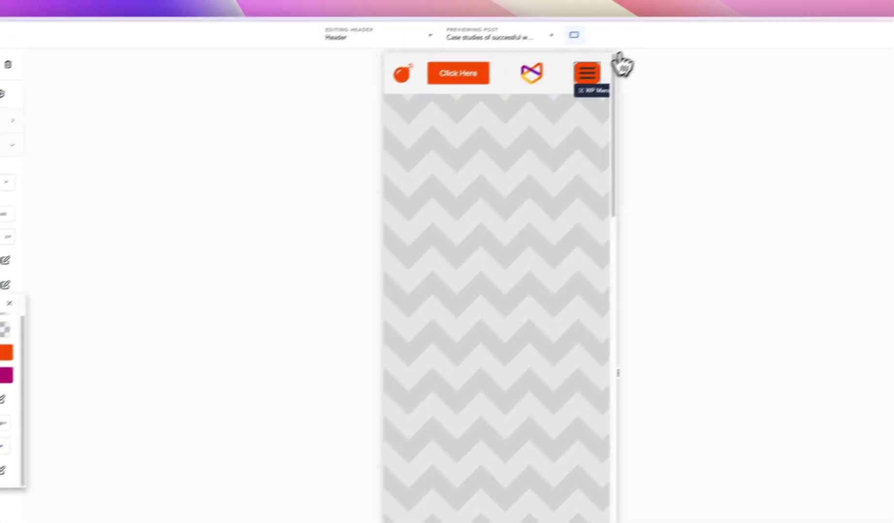
pyautogui.click(586, 73)
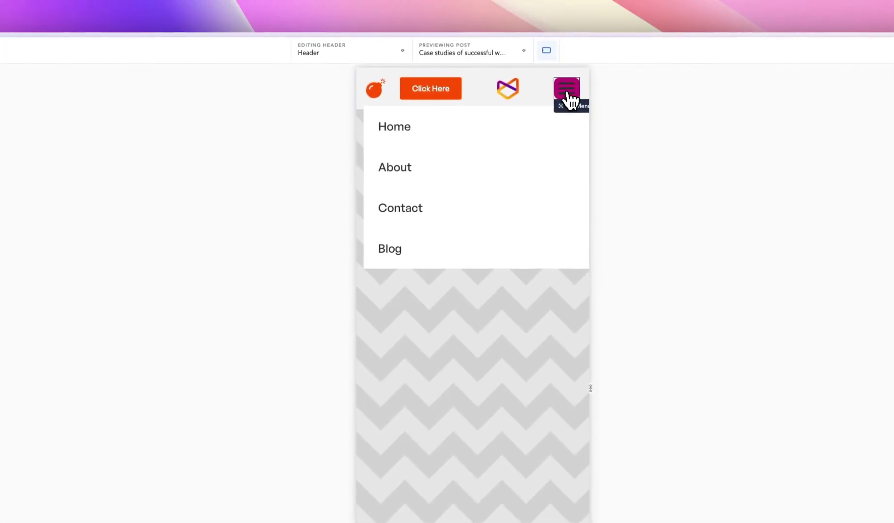
pyautogui.click(569, 90)
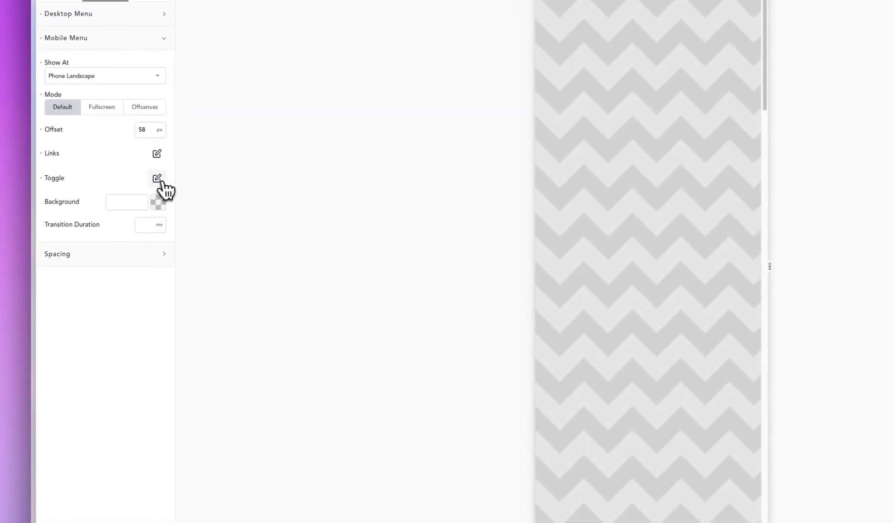
# Set the mobile menu toggle's animation to Elastic.
pyautogui.click(147, 185)
pyautogui.click(130, 340)
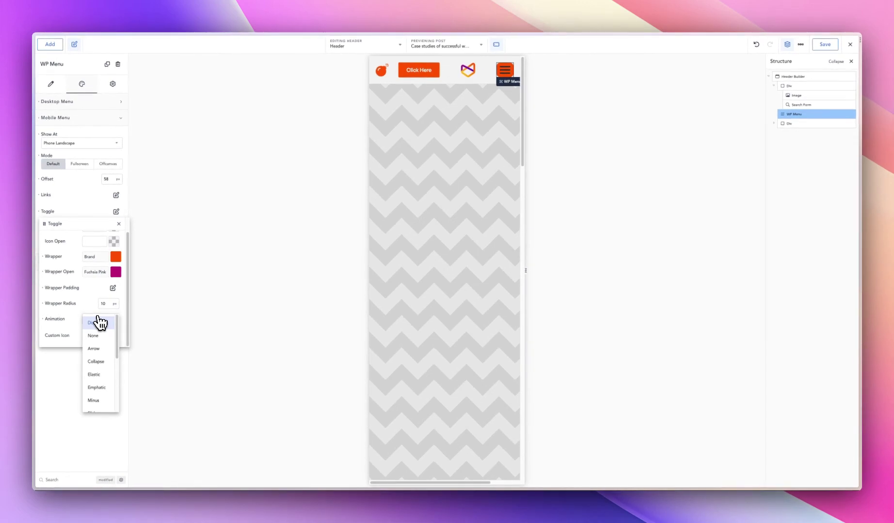
pyautogui.click(97, 375)
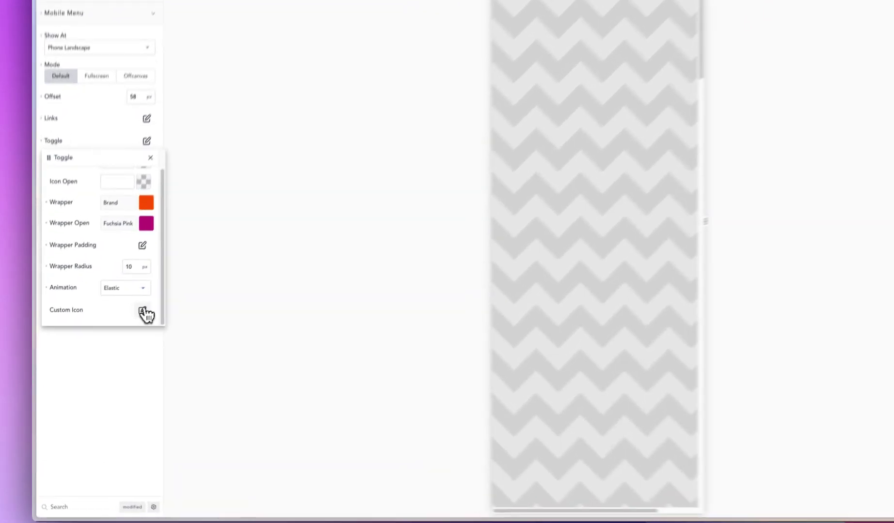
# Try the 500px icon from FontAwesome 5 Free - Brands as the toggle's open icon and test opening and closing the menu.
pyautogui.click(112, 335)
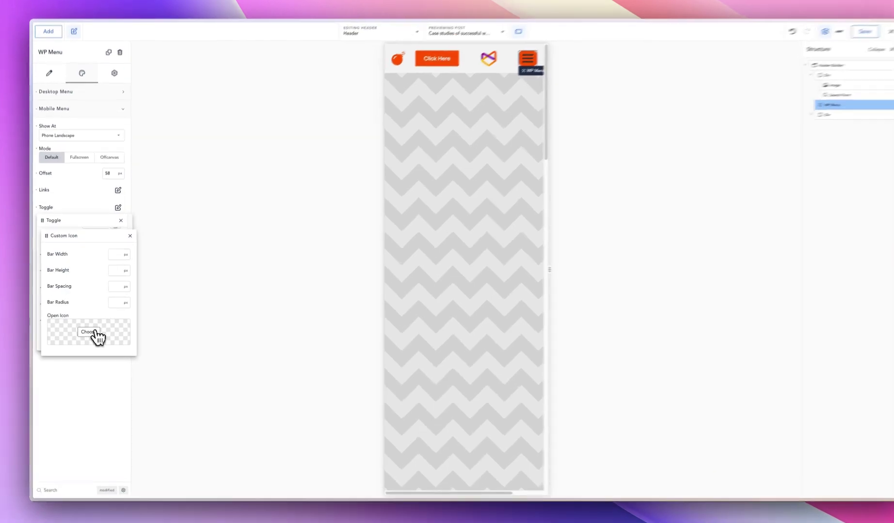
pyautogui.click(88, 329)
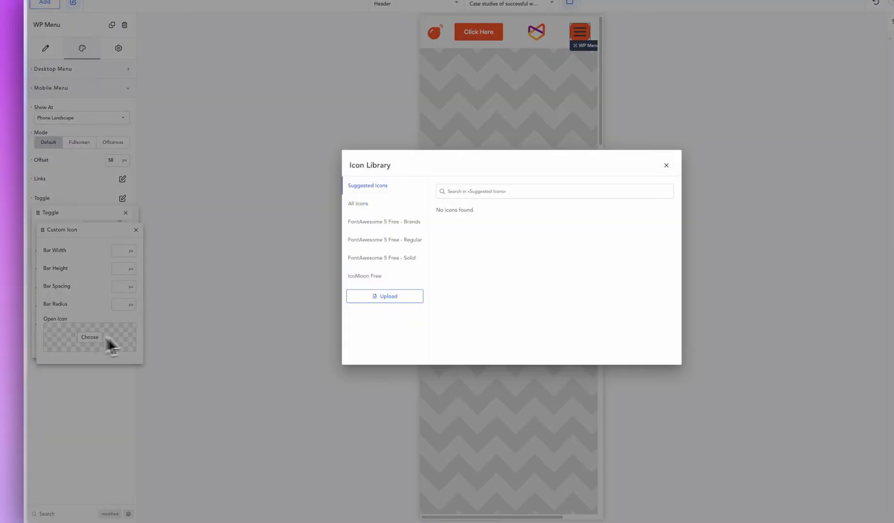
pyautogui.click(390, 222)
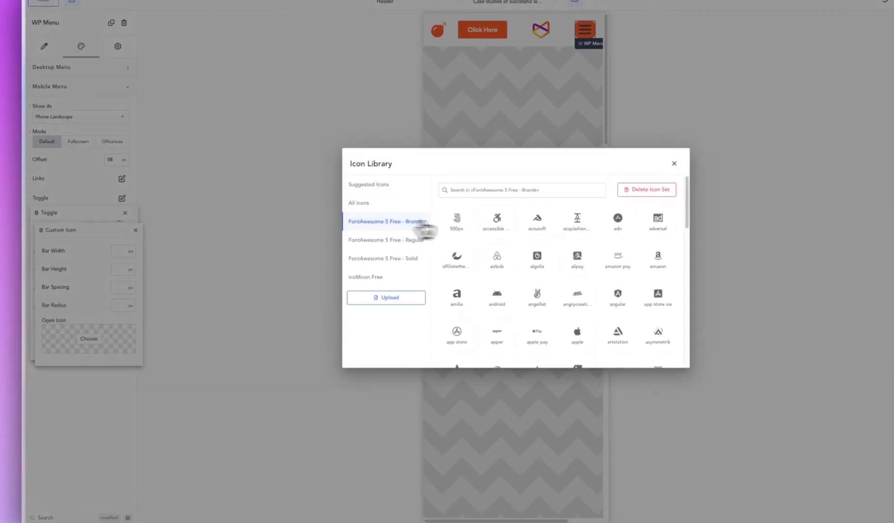
pyautogui.click(456, 220)
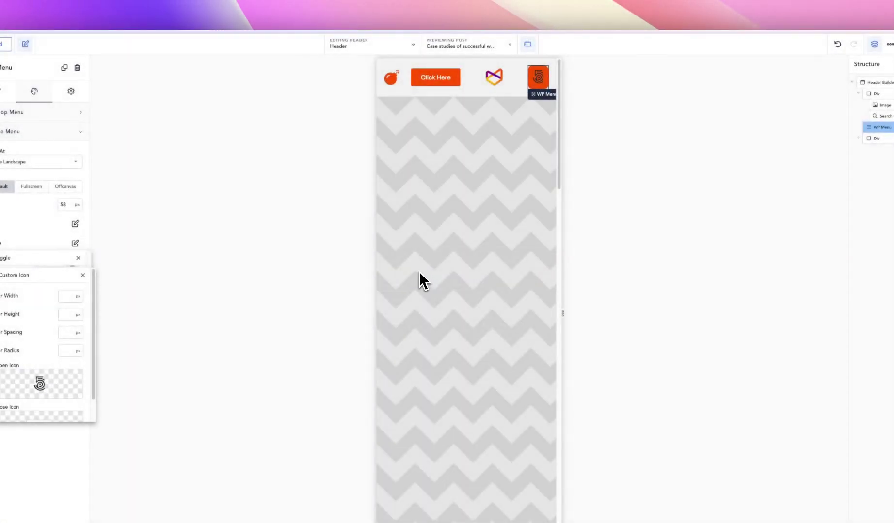
pyautogui.click(538, 79)
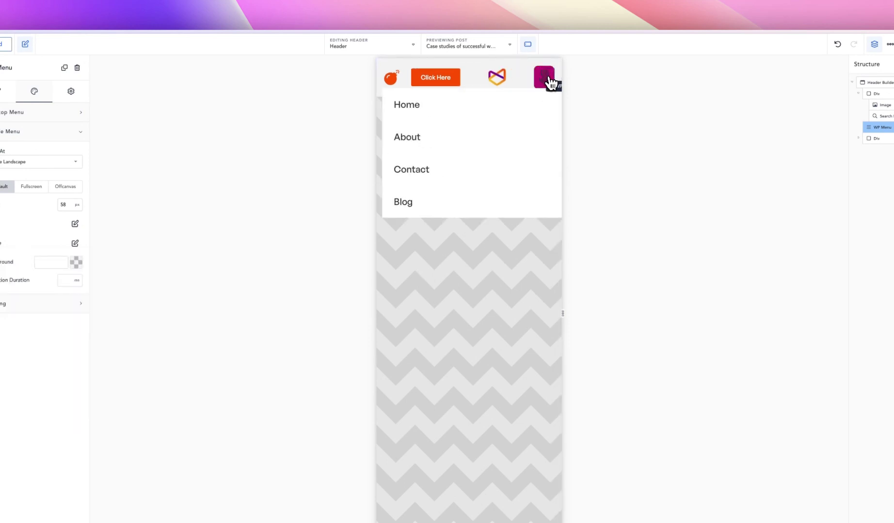
pyautogui.click(548, 77)
# Try an address book icon as the toggle's custom close icon and test it by opening and closing the menu.
pyautogui.click(75, 243)
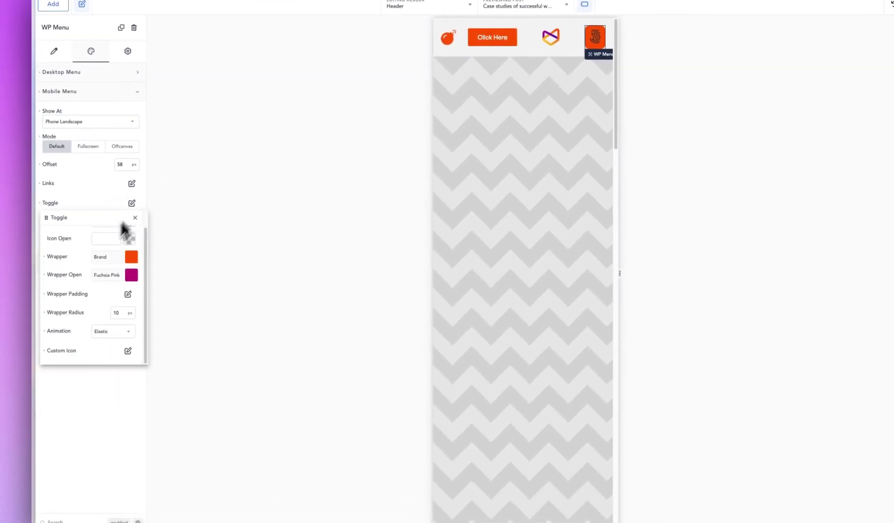
pyautogui.click(128, 351)
pyautogui.scroll(-1, 97, 344)
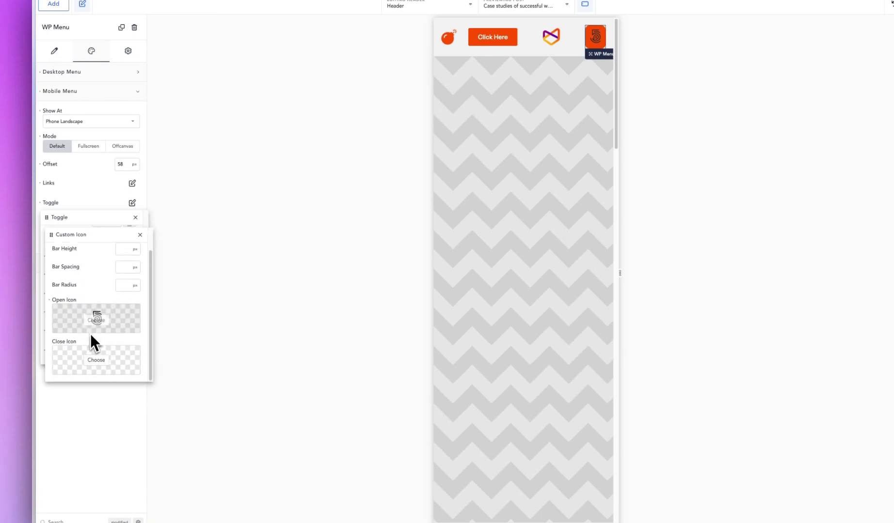
pyautogui.click(96, 361)
pyautogui.click(530, 275)
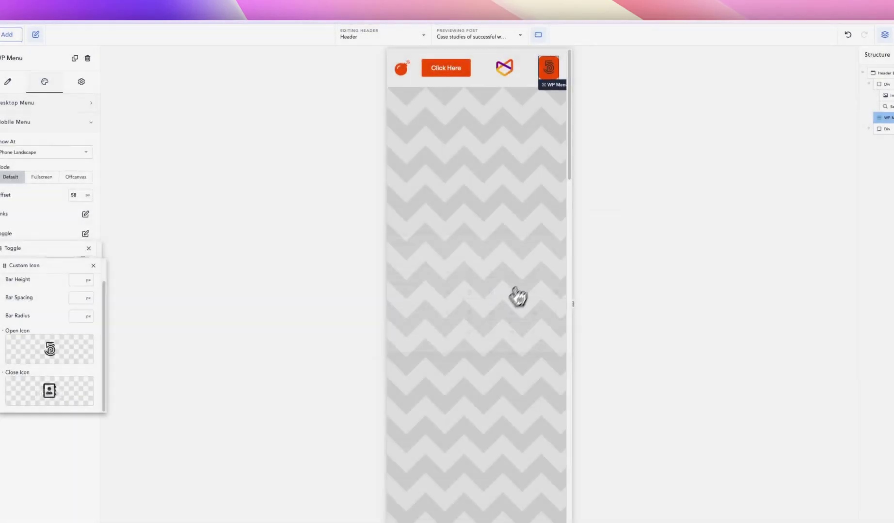
pyautogui.click(549, 67)
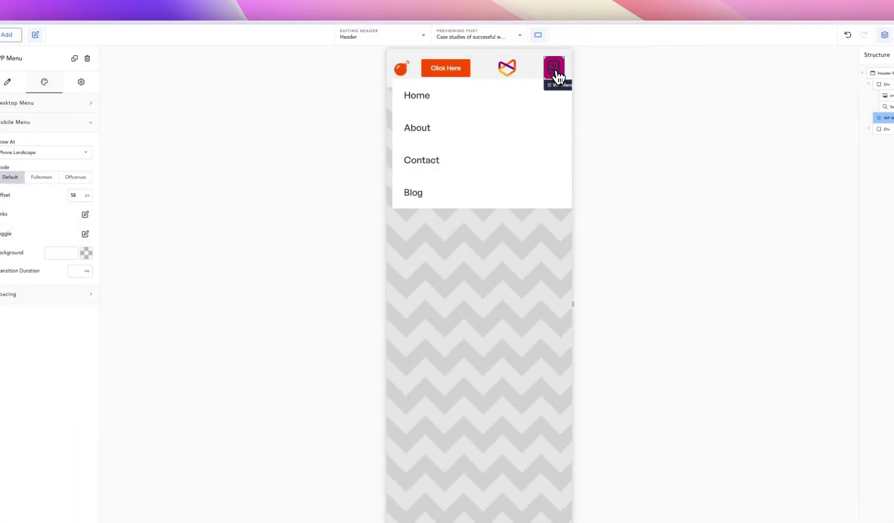
pyautogui.click(556, 73)
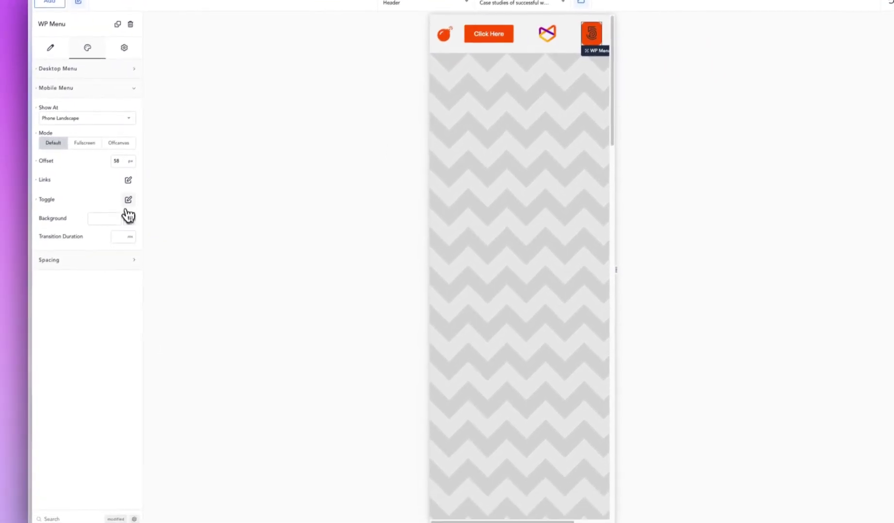
# Reopen the toggle's custom icon settings and set the bar width to 40 px.
pyautogui.click(127, 200)
pyautogui.click(125, 343)
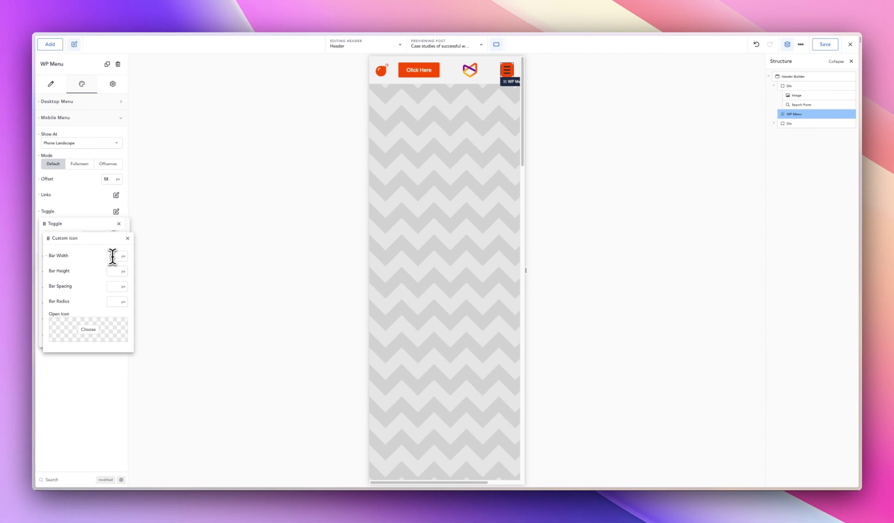
pyautogui.write('30')
pyautogui.press('Up')
pyautogui.press('Up')
pyautogui.press('Up')
pyautogui.press('Up')
pyautogui.press('Up')
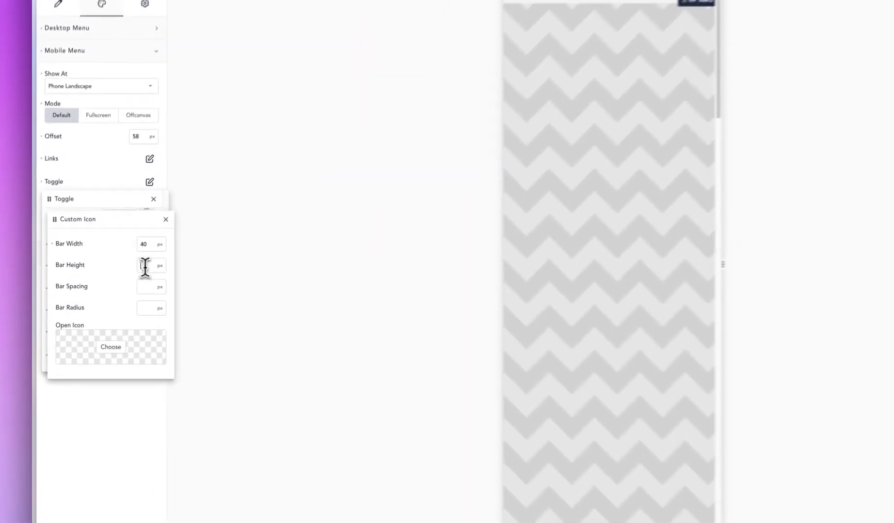
# Set the toggle icon's bar height to 2 px and bar spacing to 5 px.
pyautogui.click(114, 271)
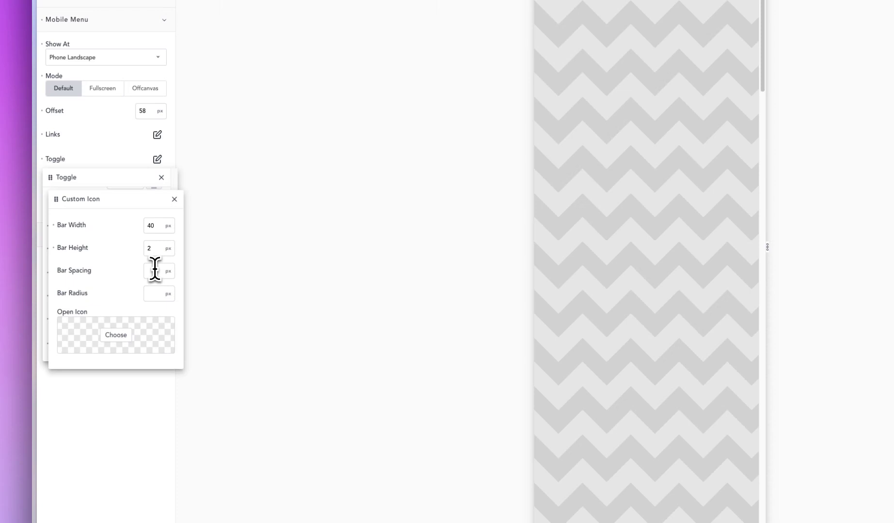
pyautogui.click(155, 270)
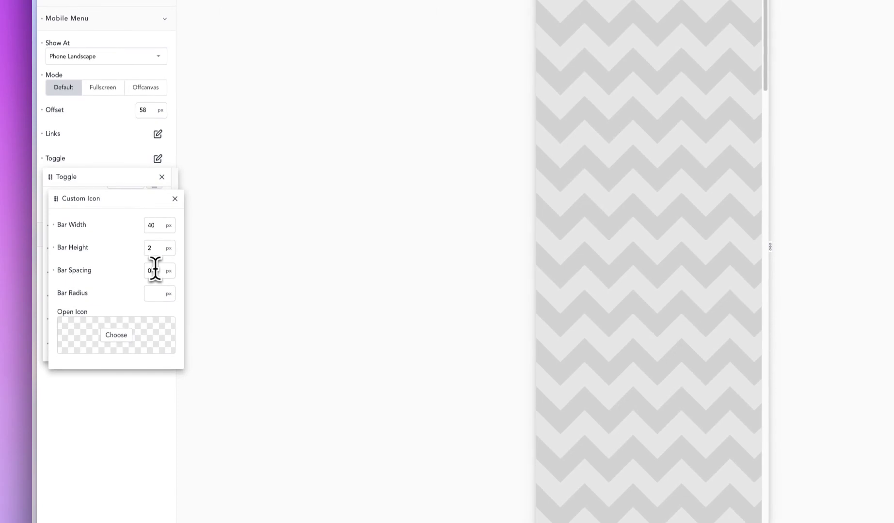
pyautogui.write('0')
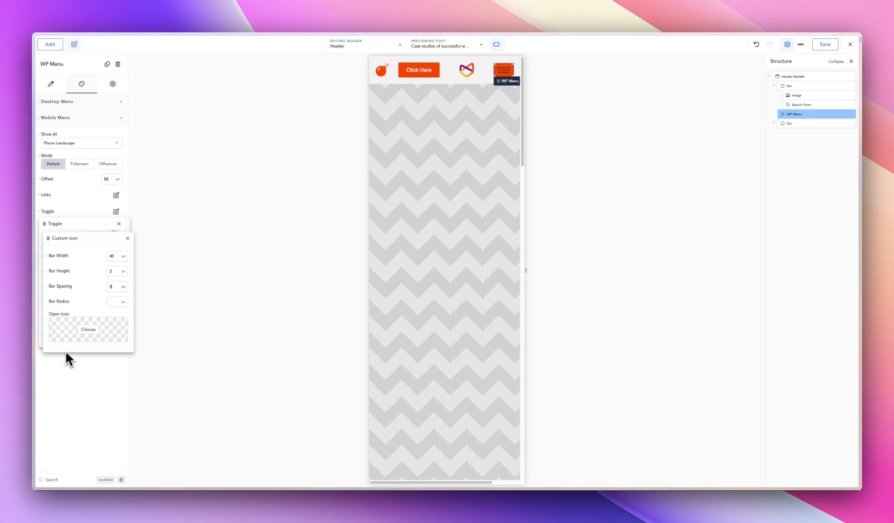
# Try a 4 px bar radius on the toggle icon and clear it.
pyautogui.click(114, 302)
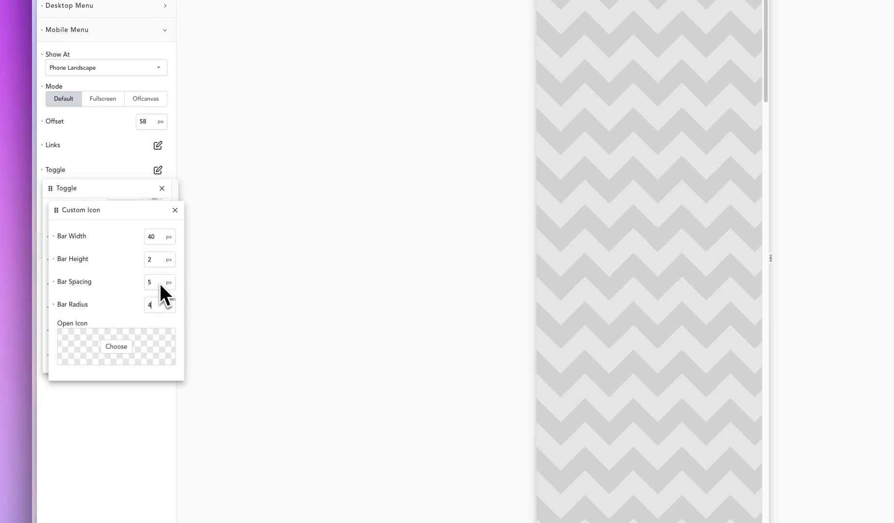
pyautogui.click(154, 258)
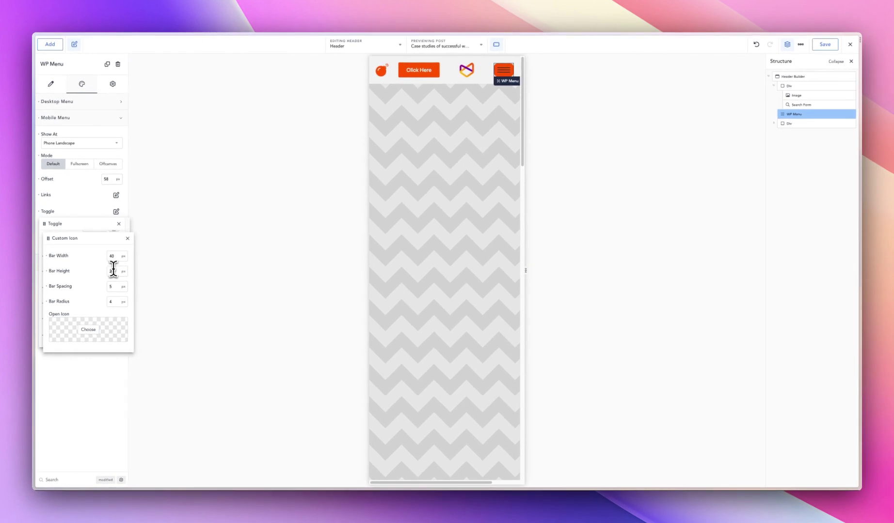
pyautogui.click(52, 301)
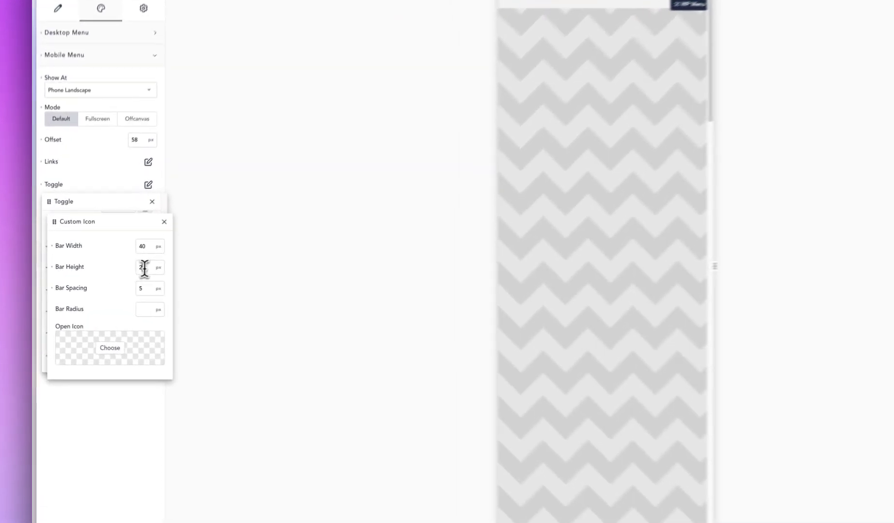
# Set the toggle icon's bar height to 1 px and close the custom icon settings.
pyautogui.doubleClick(115, 271)
pyautogui.write('5')
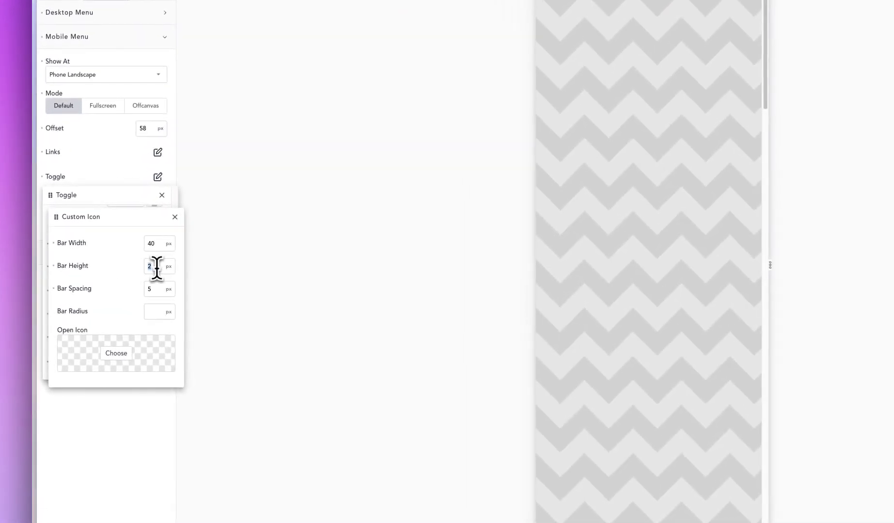
pyautogui.write('2')
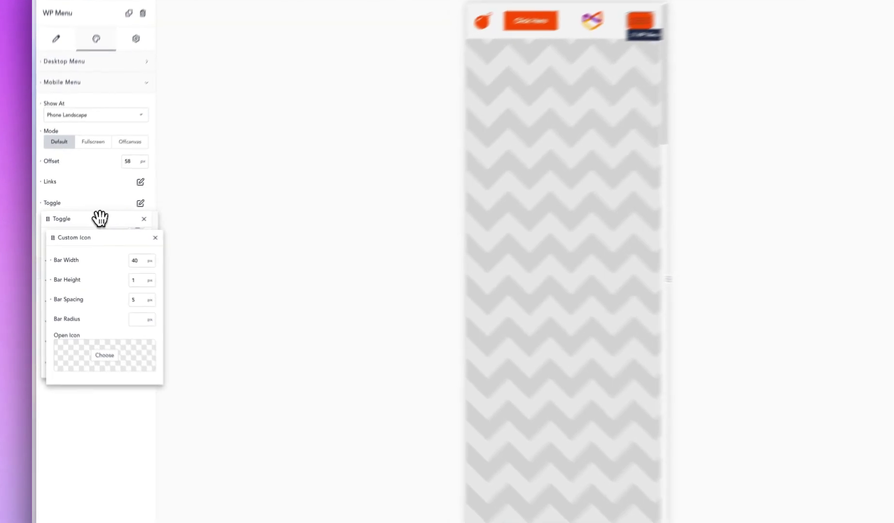
pyautogui.click(86, 228)
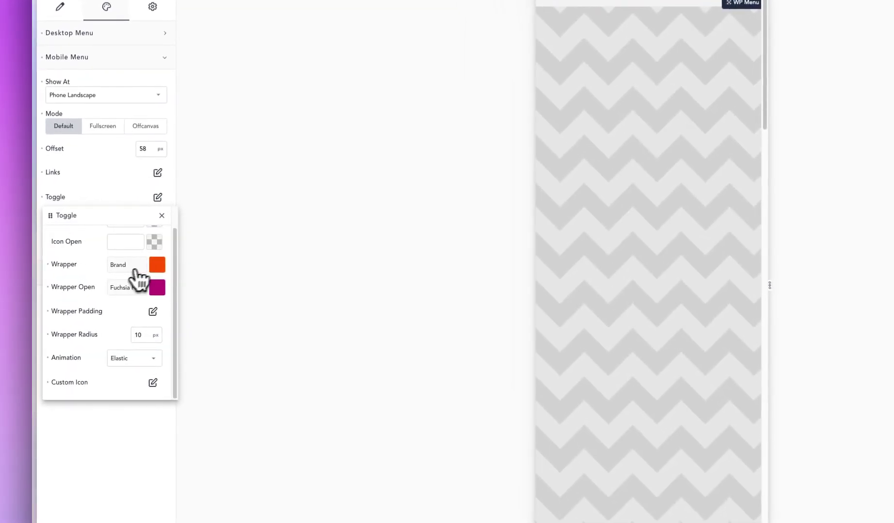
# Clear the toggle's Wrapper and Wrapper Open colours.
pyautogui.click(156, 264)
pyautogui.click(49, 265)
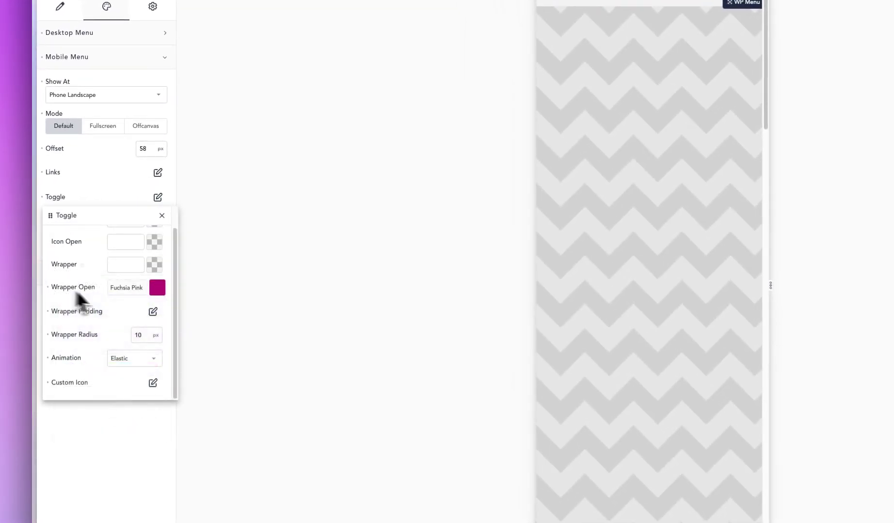
pyautogui.click(48, 288)
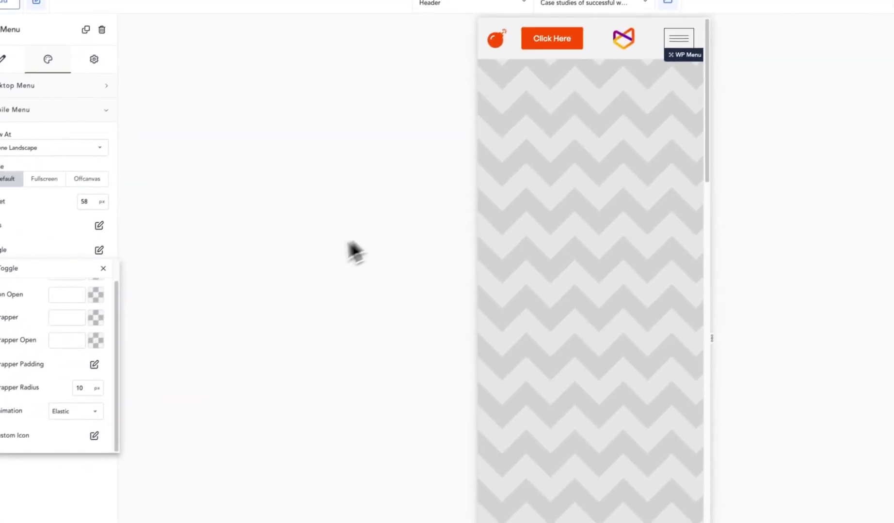
# Set the toggle's Wrapper colour to Dark Grey after trying Darker Gray and Background.
pyautogui.click(133, 246)
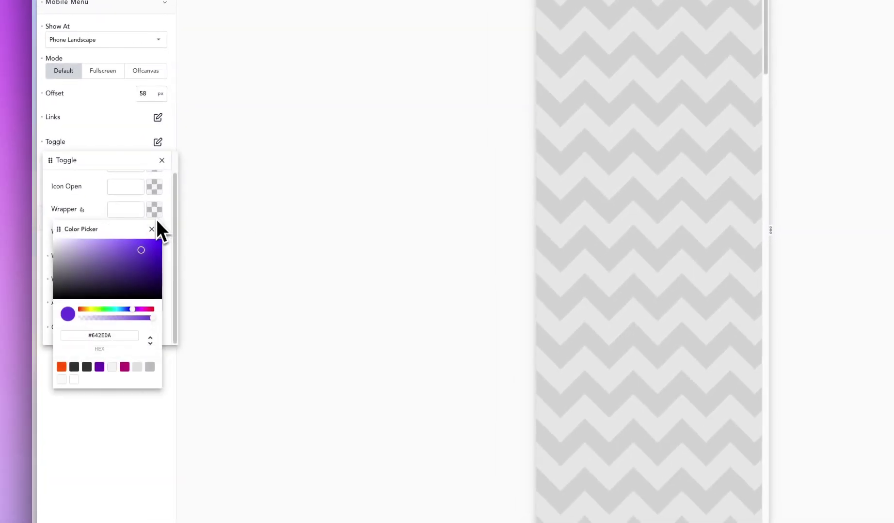
pyautogui.click(148, 369)
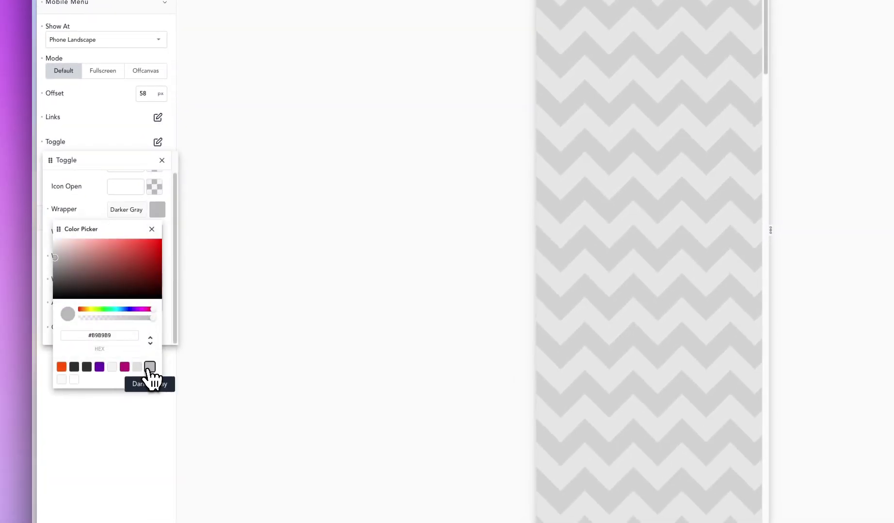
pyautogui.click(112, 368)
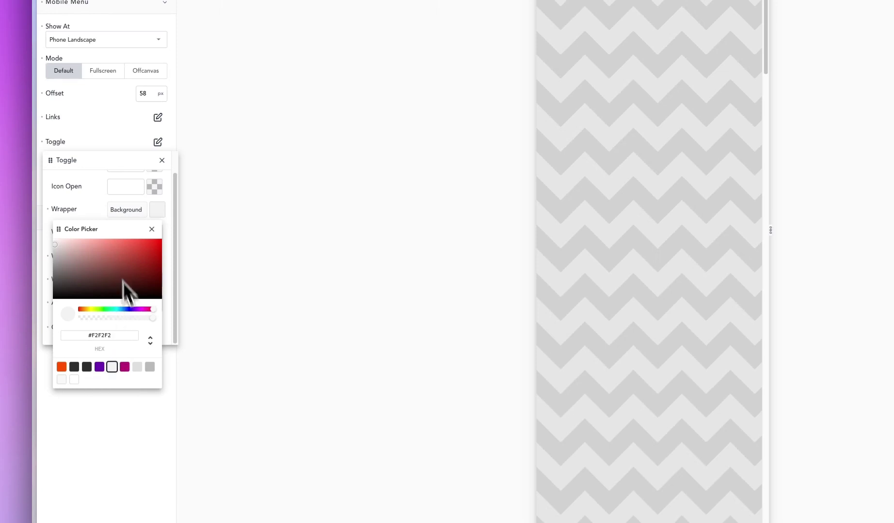
pyautogui.click(137, 364)
pyautogui.click(96, 204)
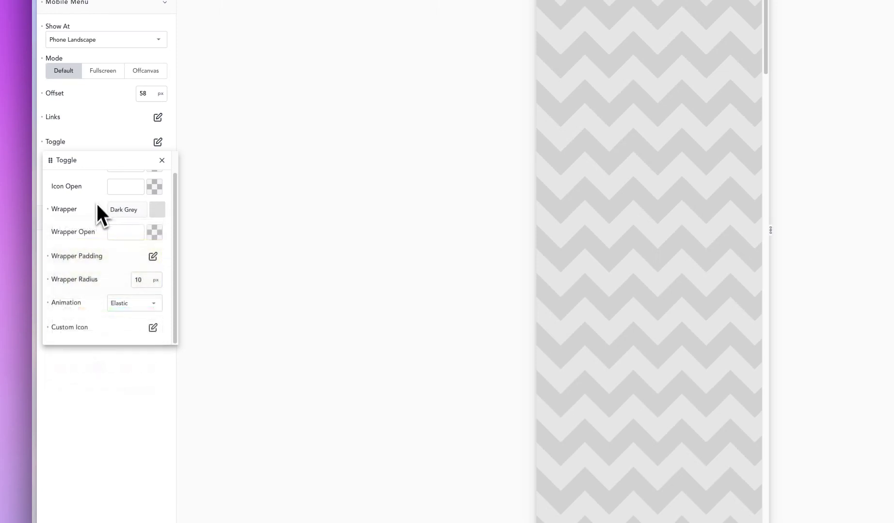
# Close the toggle settings and test opening and closing the mobile menu in the preview.
pyautogui.click(180, 269)
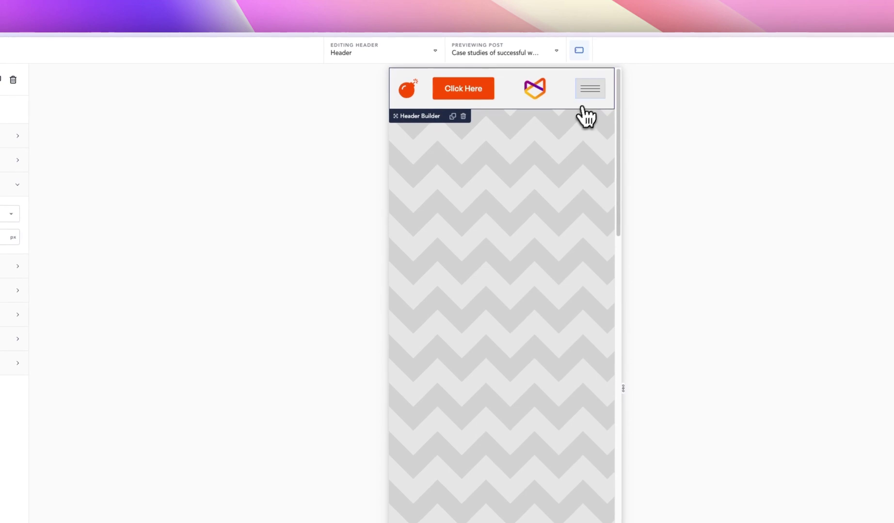
pyautogui.click(589, 93)
pyautogui.click(594, 95)
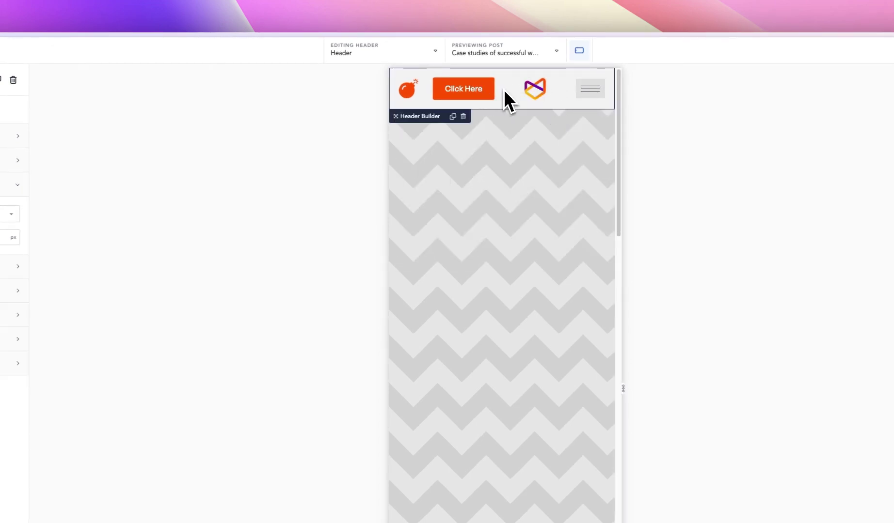
# Expand the mobile menu in the preview and set its background to purple #7730DE.
pyautogui.click(581, 90)
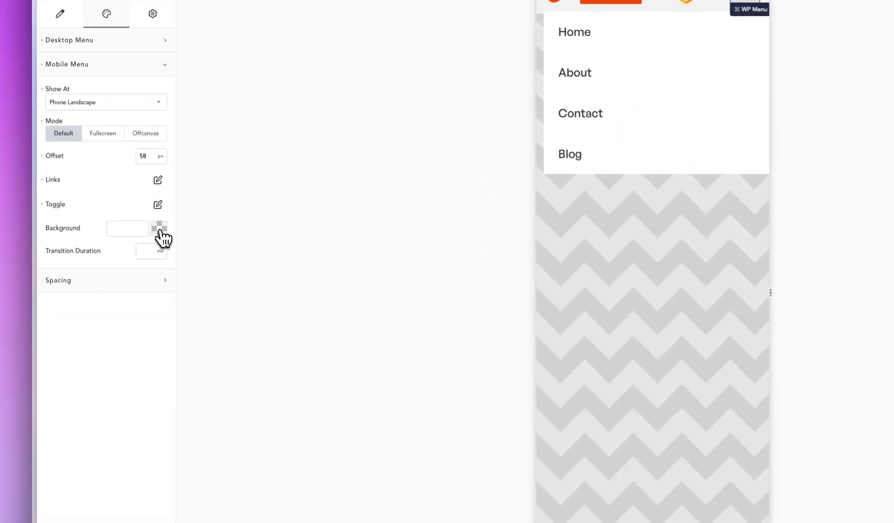
pyautogui.click(158, 232)
pyautogui.moveTo(145, 297); pyautogui.dragTo(145, 272)
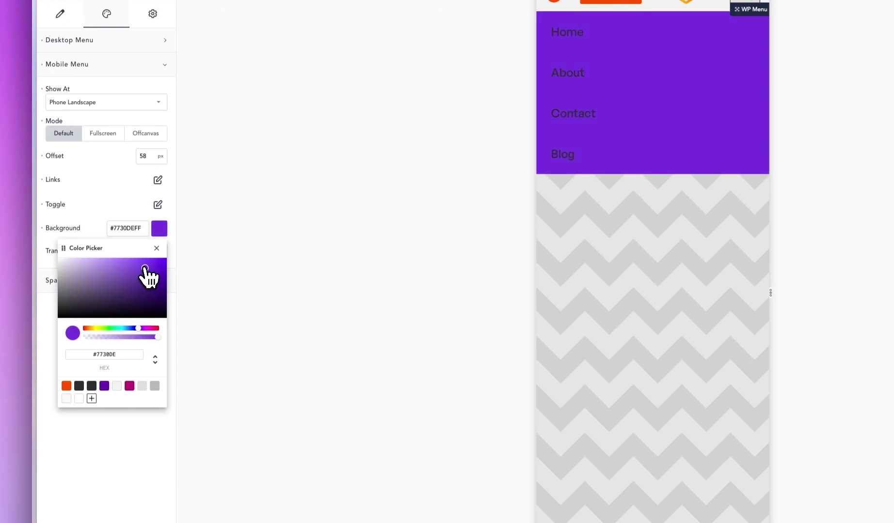
pyautogui.click(111, 210)
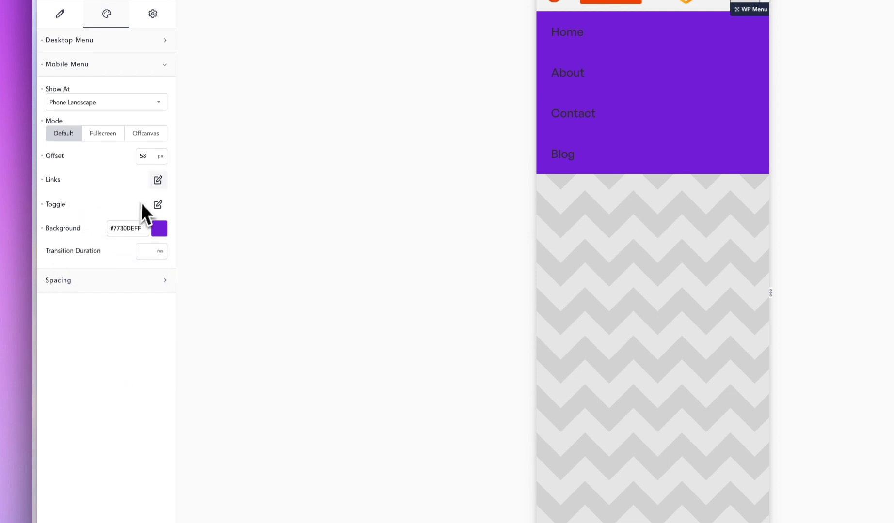
# Set the mobile menu links' background to a lighter purple, #8661E2.
pyautogui.click(157, 179)
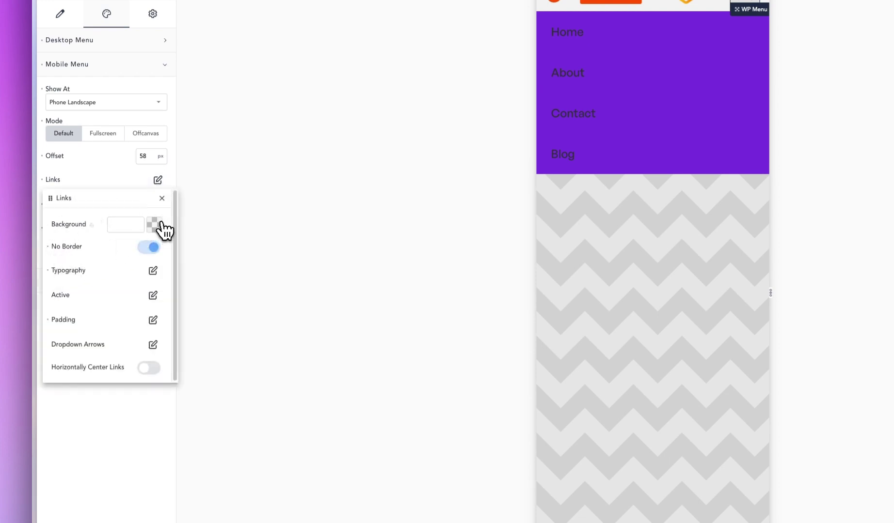
pyautogui.click(162, 224)
pyautogui.moveTo(146, 307); pyautogui.dragTo(91, 246)
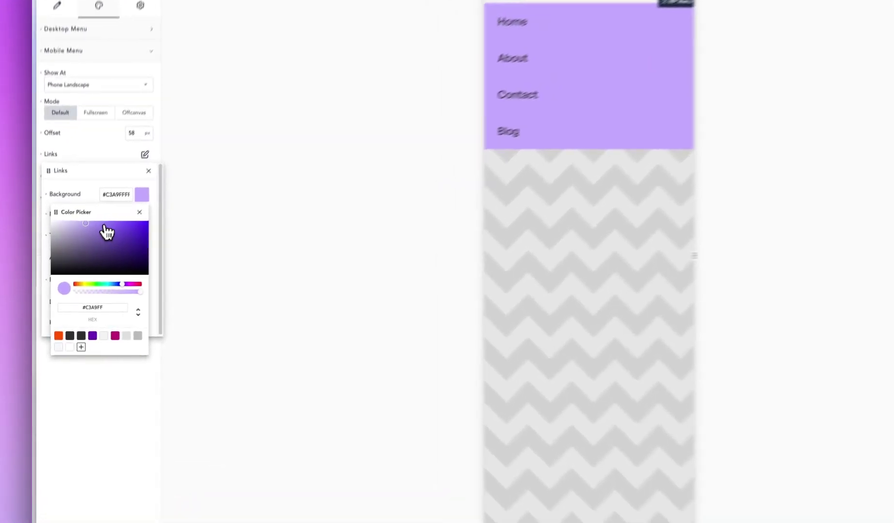
pyautogui.click(89, 251)
pyautogui.click(104, 161)
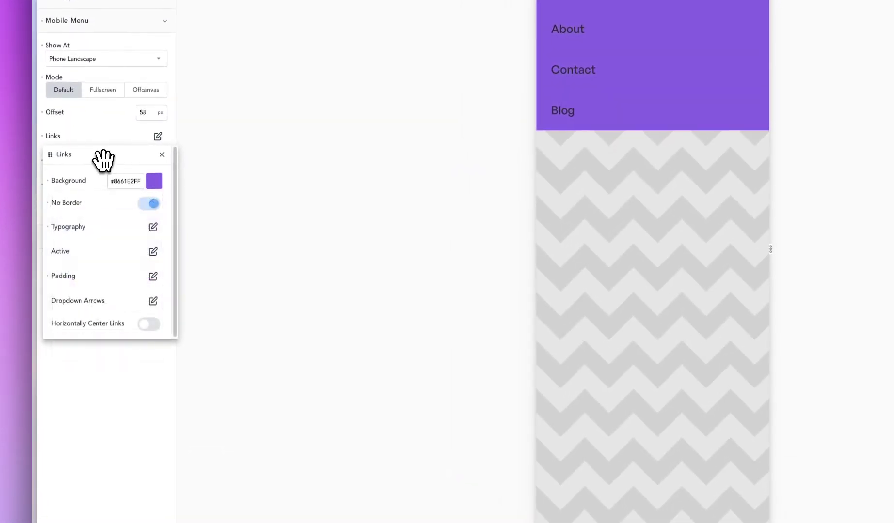
# Enable borders between the mobile menu links and set their colour to Brand.
pyautogui.click(149, 203)
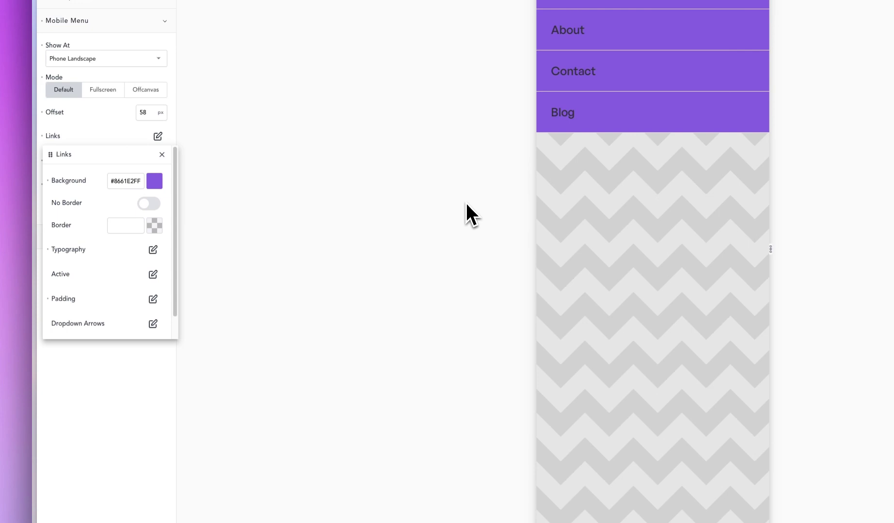
pyautogui.click(154, 226)
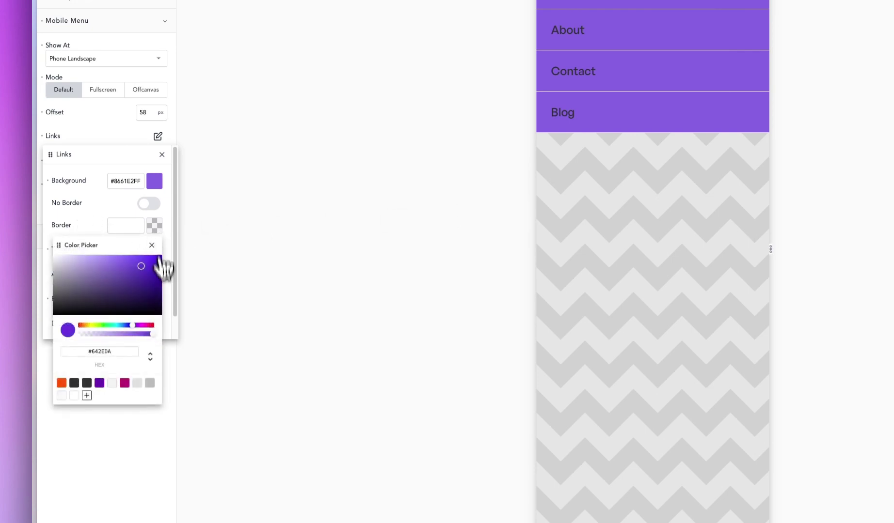
pyautogui.click(61, 383)
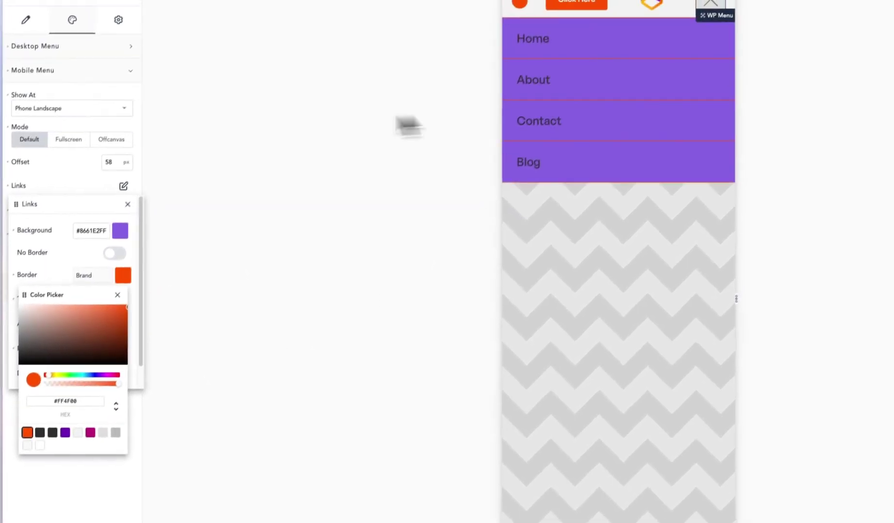
# Set the mobile menu links' background to the global Background colour and close the link settings.
pyautogui.click(120, 230)
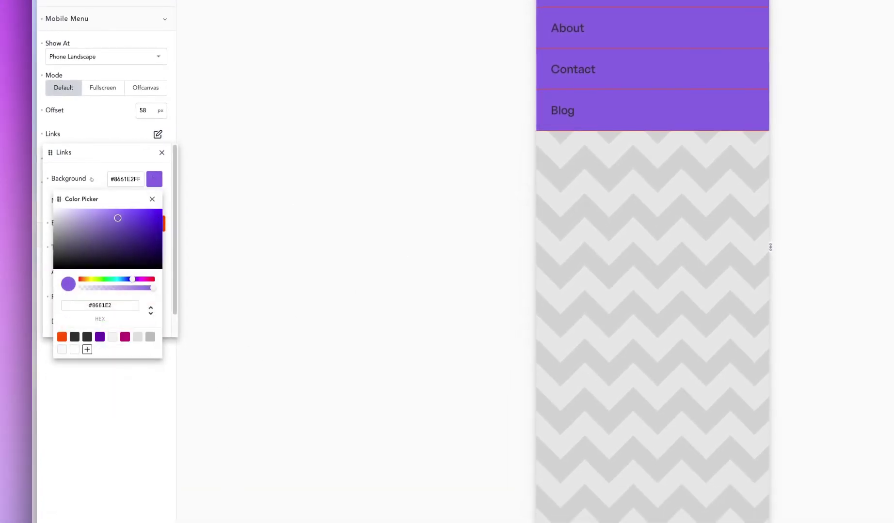
pyautogui.click(113, 337)
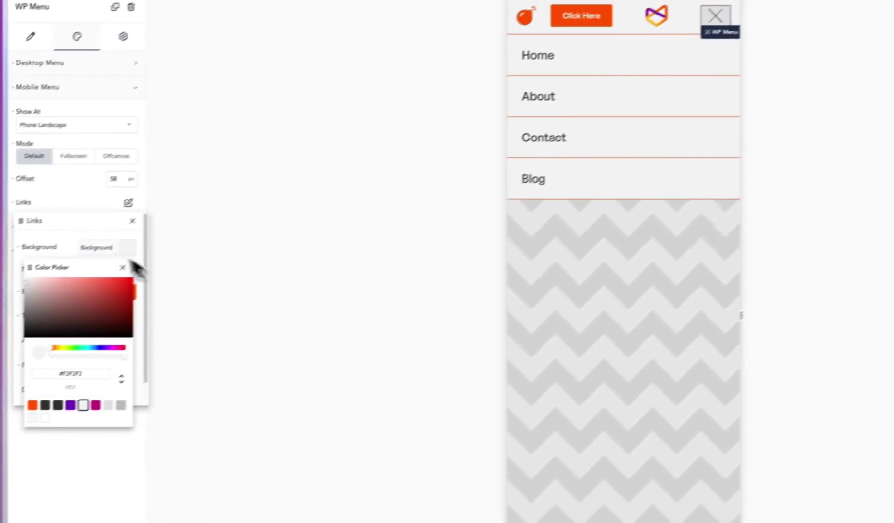
pyautogui.click(122, 268)
pyautogui.click(115, 274)
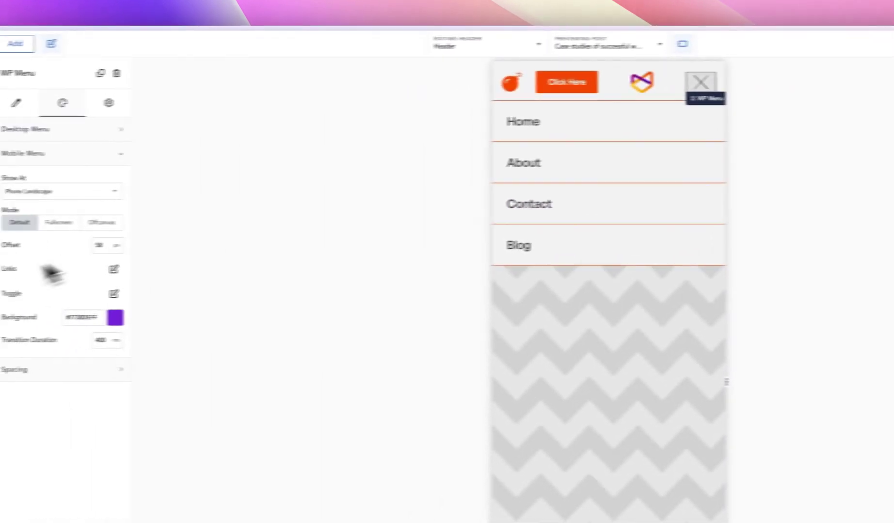
# Collapse the Mobile Menu settings and switch the header preview to desktop size.
pyautogui.click(123, 153)
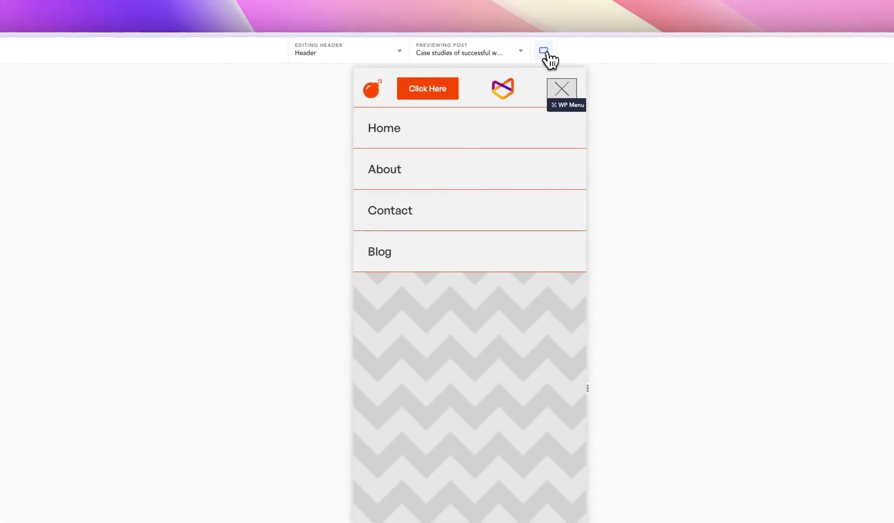
pyautogui.click(551, 54)
pyautogui.click(589, 83)
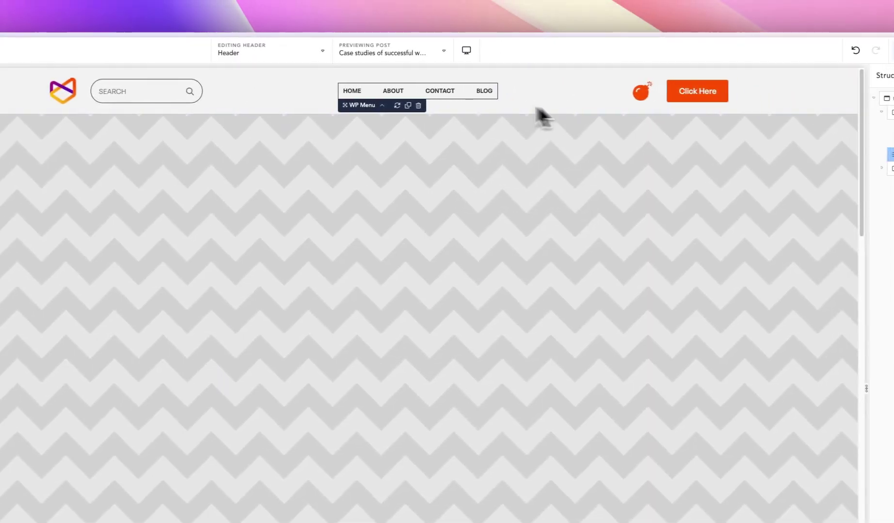
# Replace the header's bomb icon with the luggage cart icon, searching the icon library for "cart" and "bag".
pyautogui.click(639, 92)
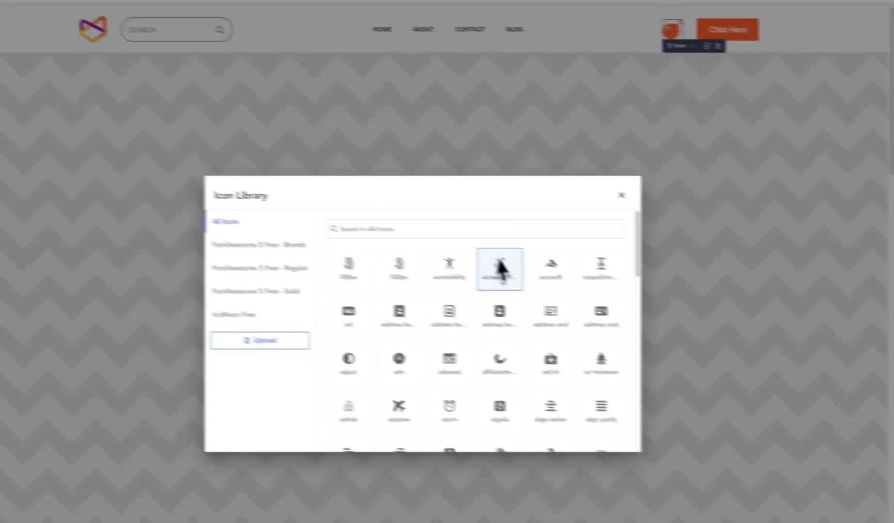
pyautogui.click(717, 285)
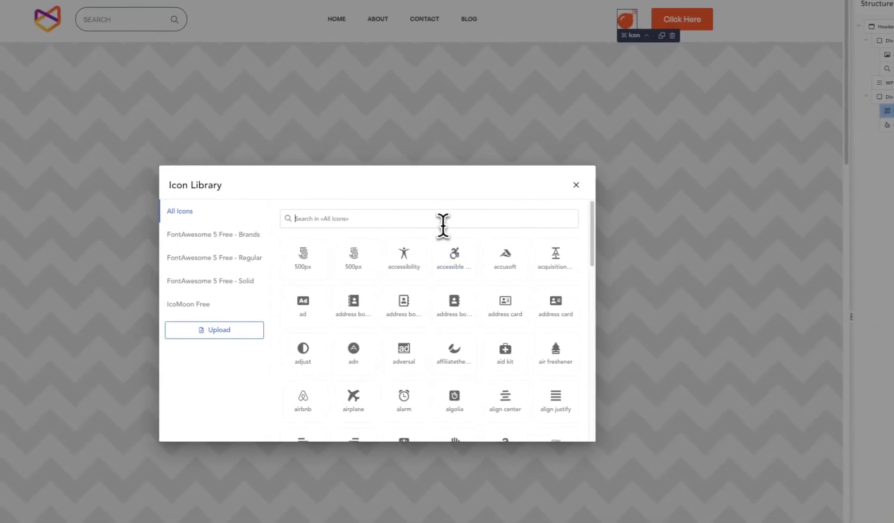
pyautogui.write('cart')
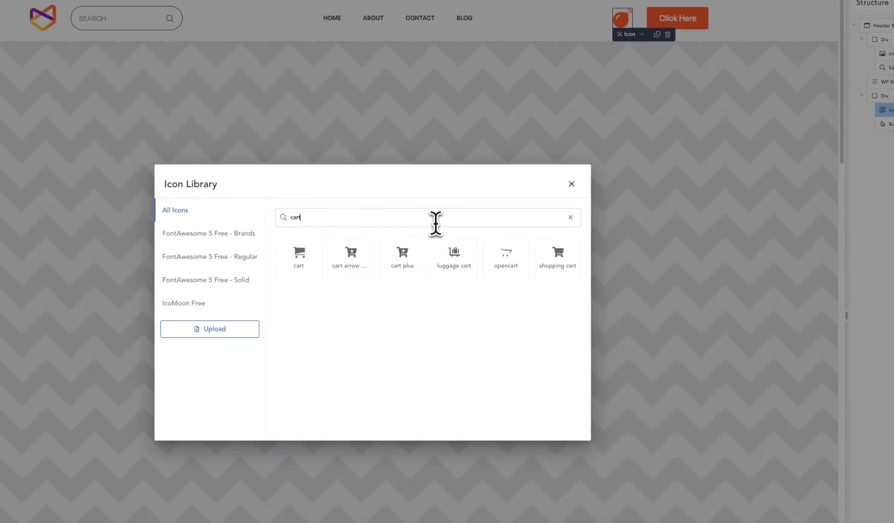
pyautogui.doubleClick(403, 221)
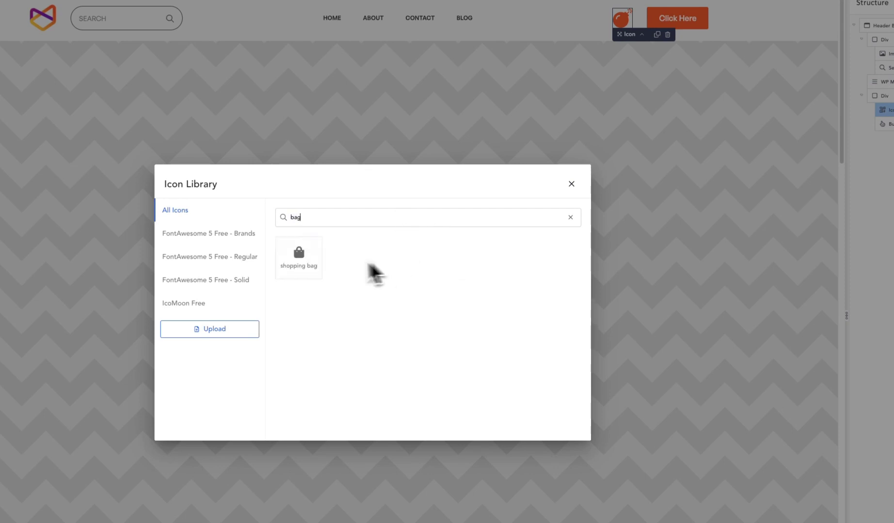
pyautogui.doubleClick(316, 221)
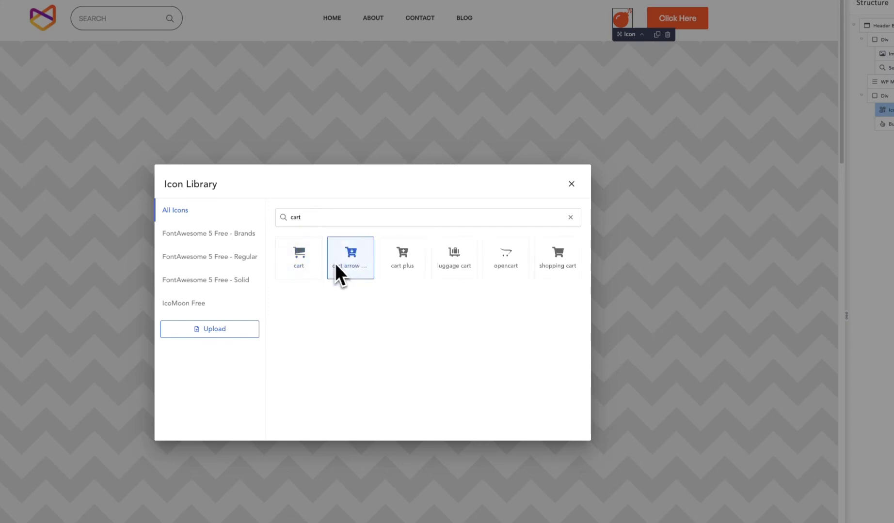
pyautogui.click(440, 264)
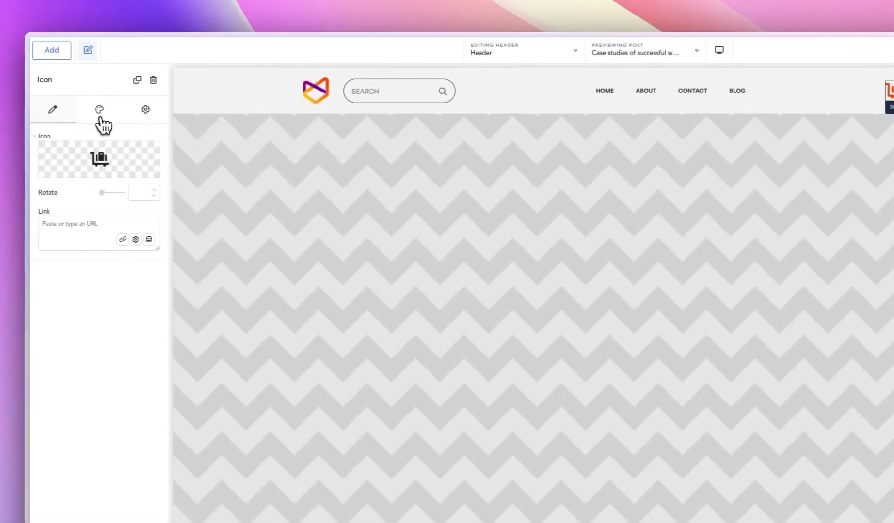
# Reduce the size of the header's luggage cart icon.
pyautogui.click(104, 109)
pyautogui.click(115, 137)
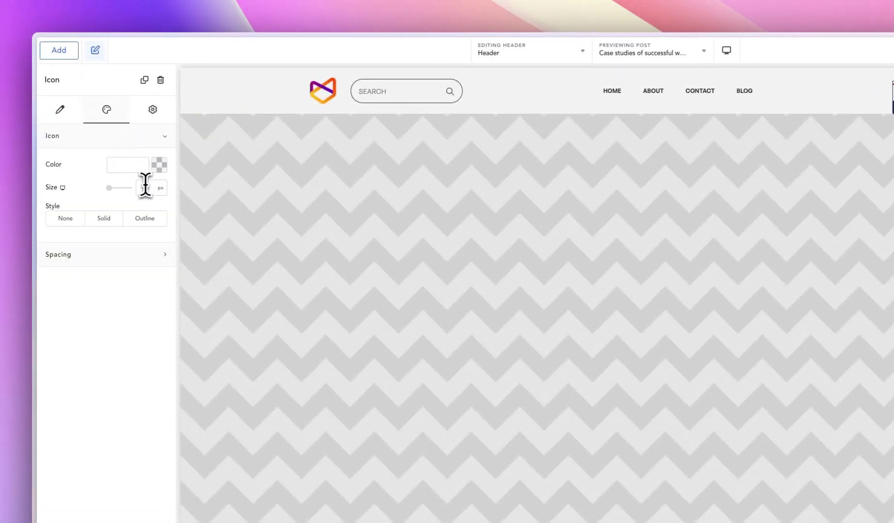
pyautogui.write('2')
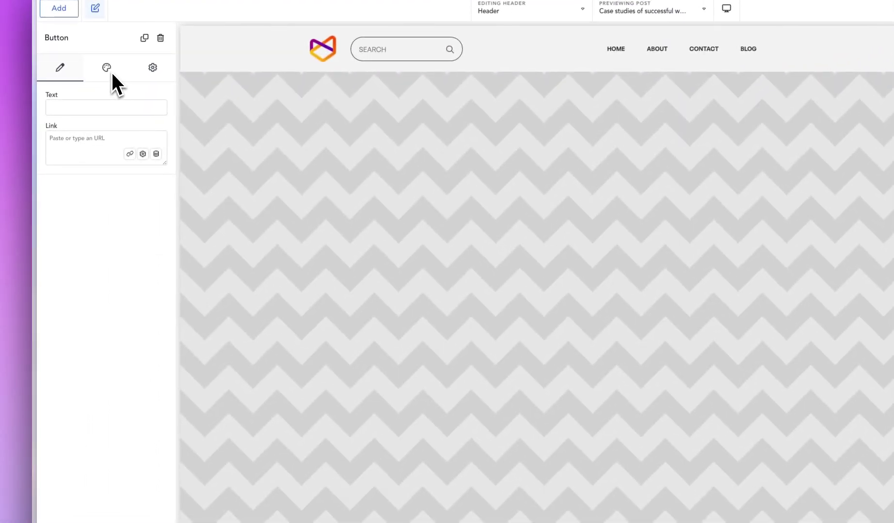
# Set the header button's style to Custom after trying Secondary.
pyautogui.click(106, 77)
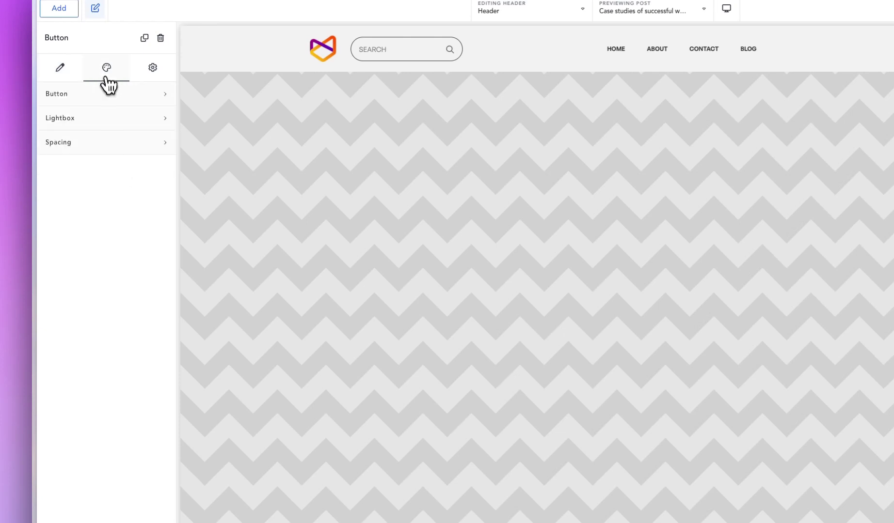
pyautogui.click(80, 100)
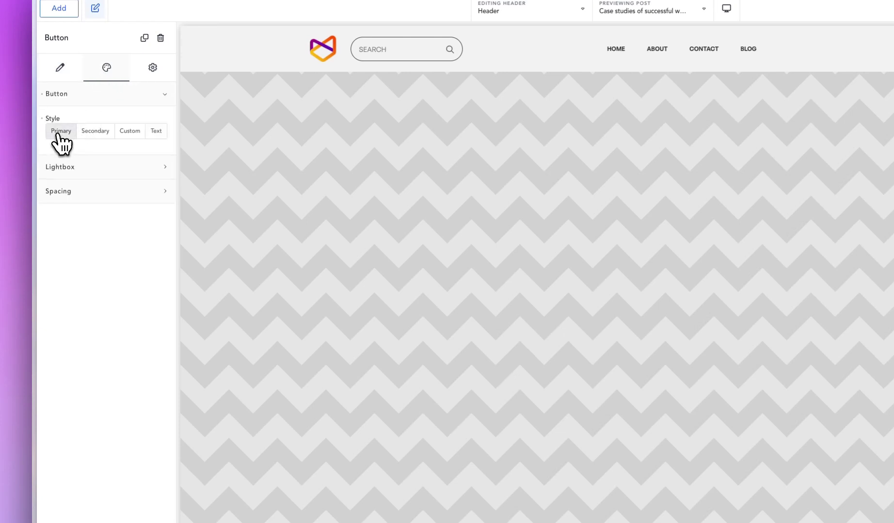
pyautogui.click(83, 133)
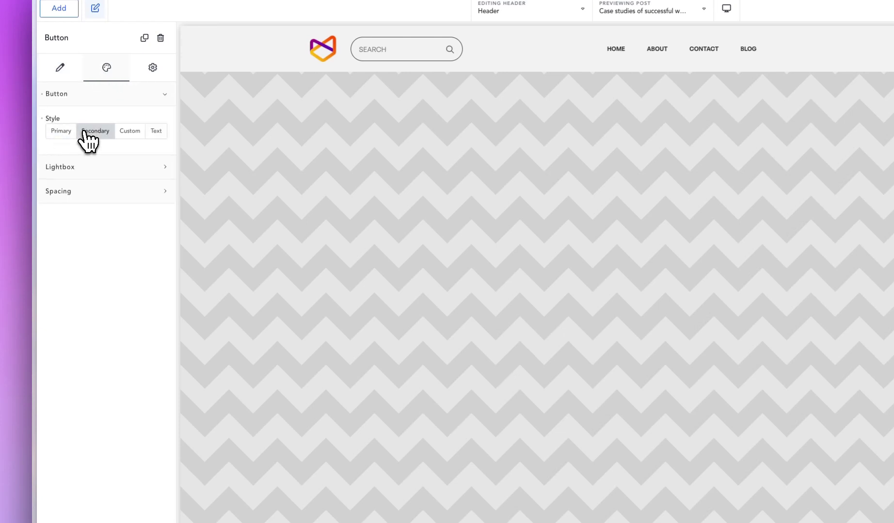
pyautogui.click(130, 137)
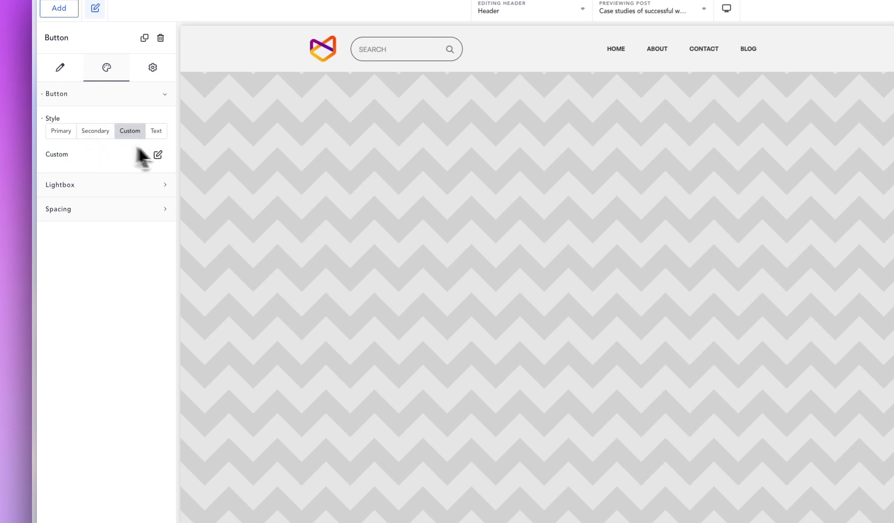
# Give the custom-styled button the Brand background colour and round corners.
pyautogui.click(157, 154)
pyautogui.click(160, 224)
pyautogui.click(61, 383)
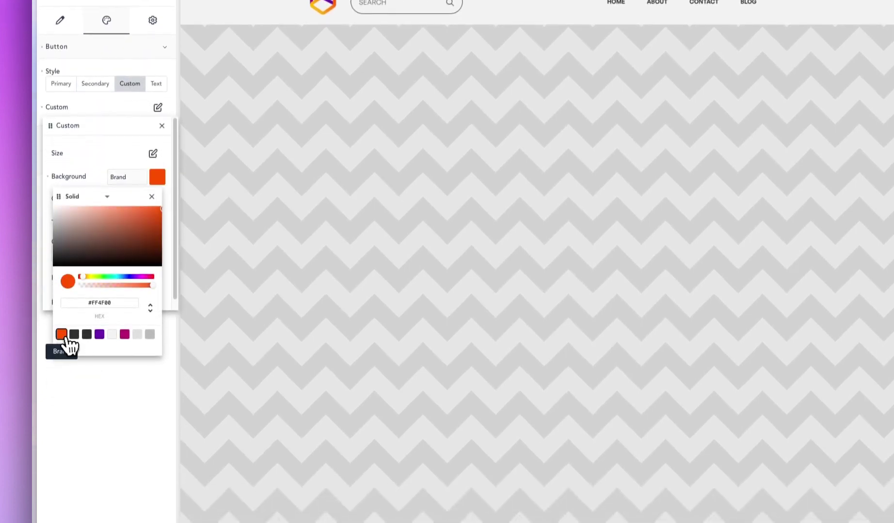
pyautogui.click(120, 191)
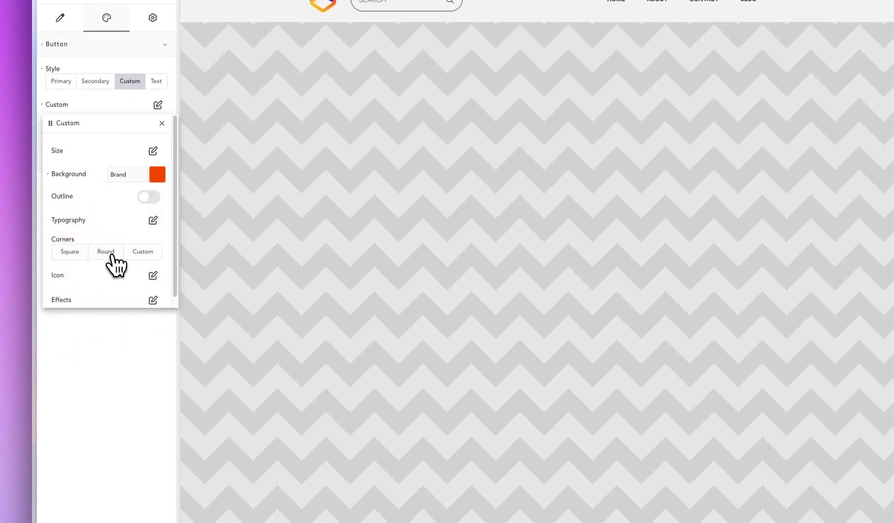
pyautogui.click(110, 253)
# Try an outline in the Links colour on the header button.
pyautogui.click(148, 196)
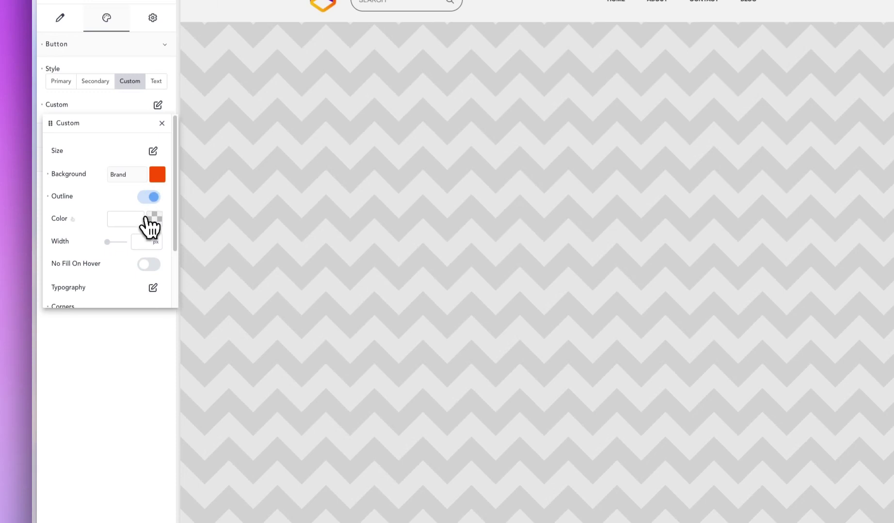
pyautogui.click(146, 218)
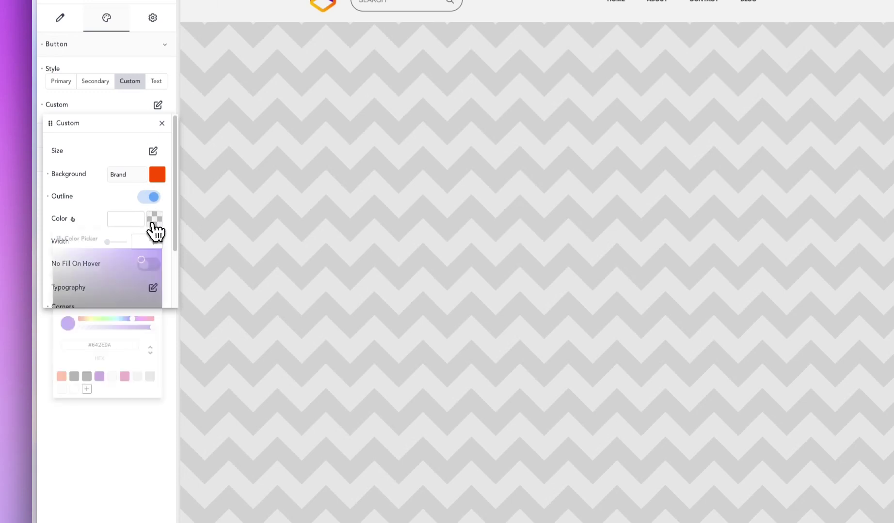
pyautogui.click(99, 377)
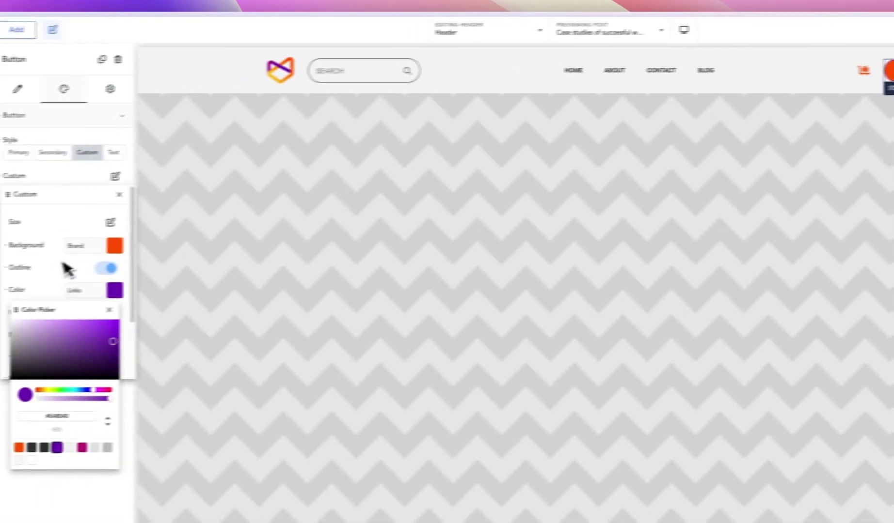
pyautogui.click(100, 266)
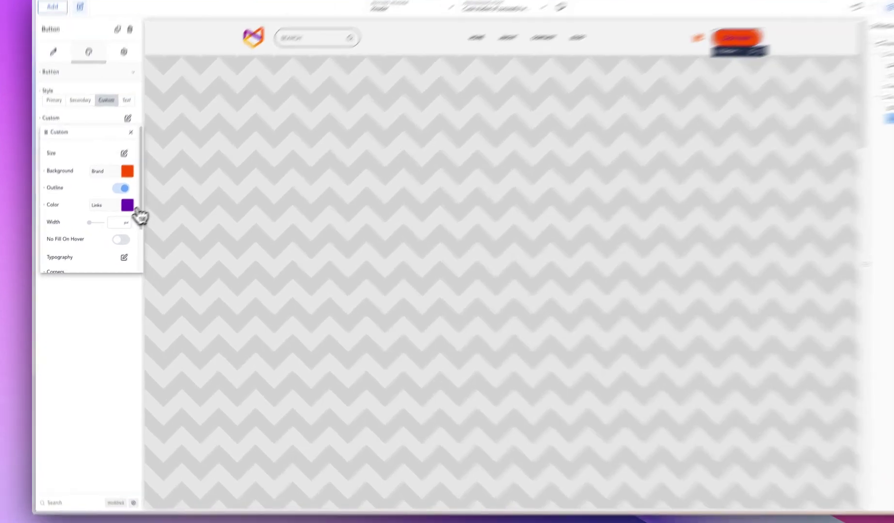
pyautogui.click(115, 219)
pyautogui.click(87, 323)
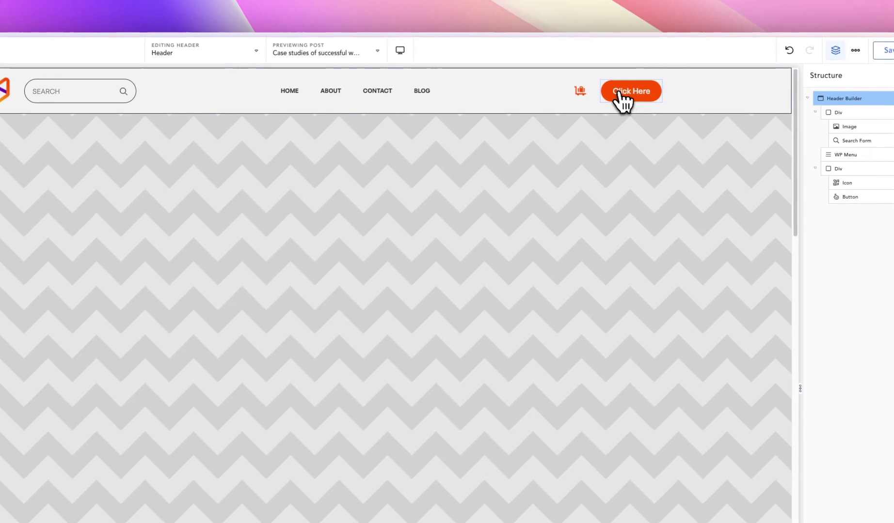
# Change the header button's text to "Header" and save the header.
pyautogui.click(632, 93)
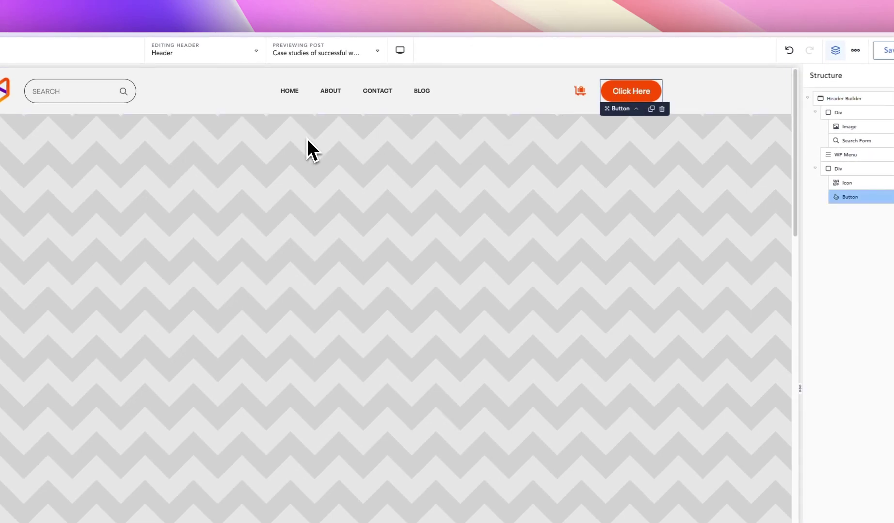
pyautogui.click(58, 108)
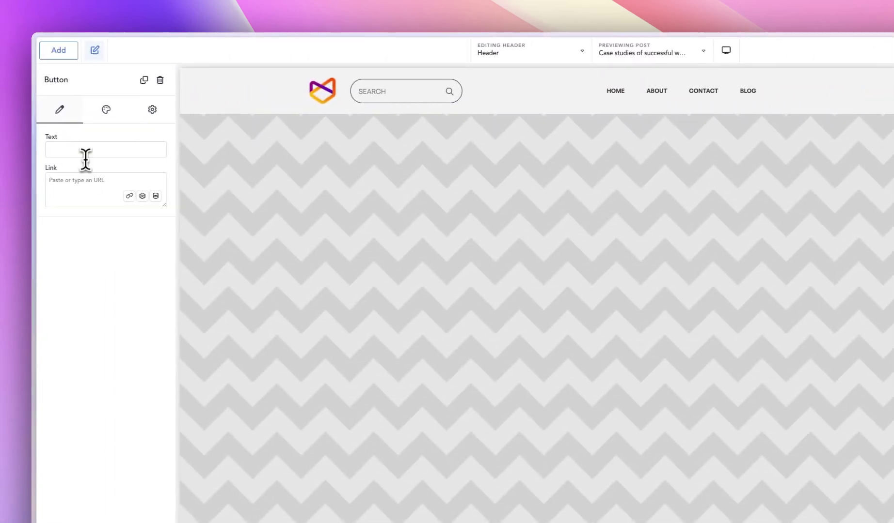
pyautogui.click(86, 153)
pyautogui.write('Book now')
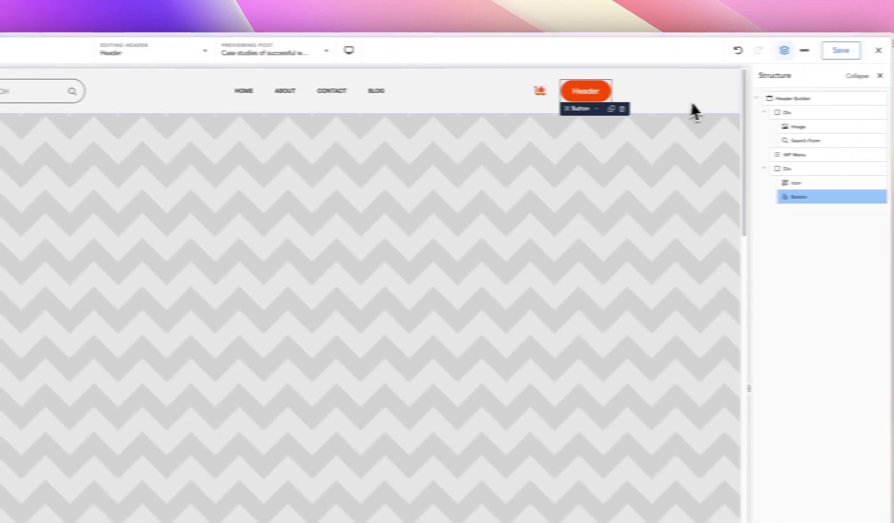
pyautogui.click(824, 97)
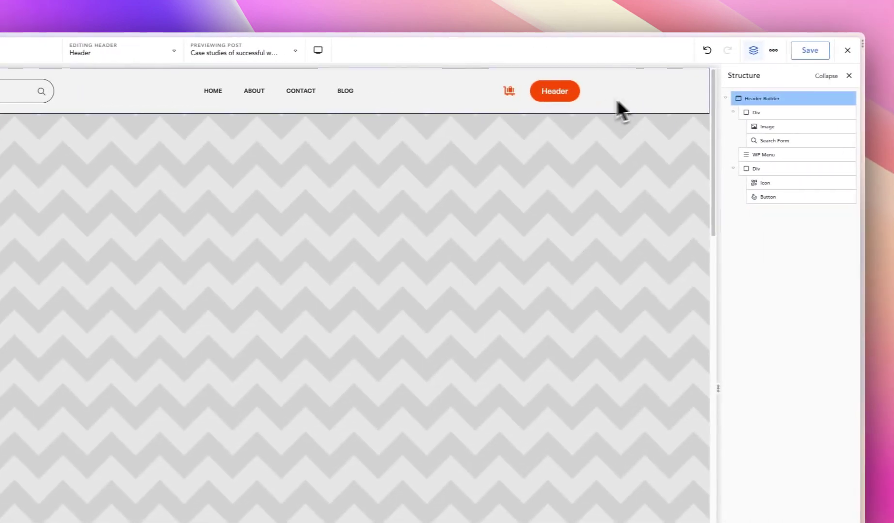
pyautogui.click(805, 52)
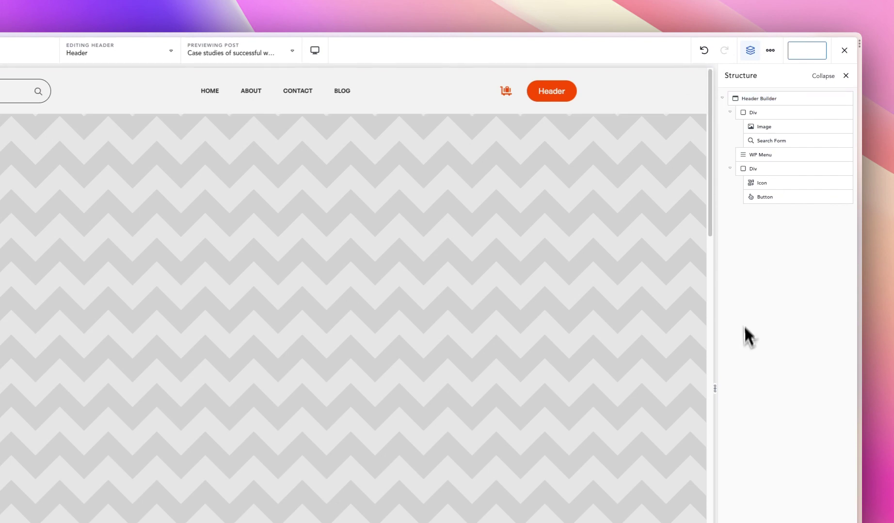
# Preview the header at the Tablet Landscape, Tablet Portrait, Phone Landscape and Phone Portrait widths.
pyautogui.click(723, 100)
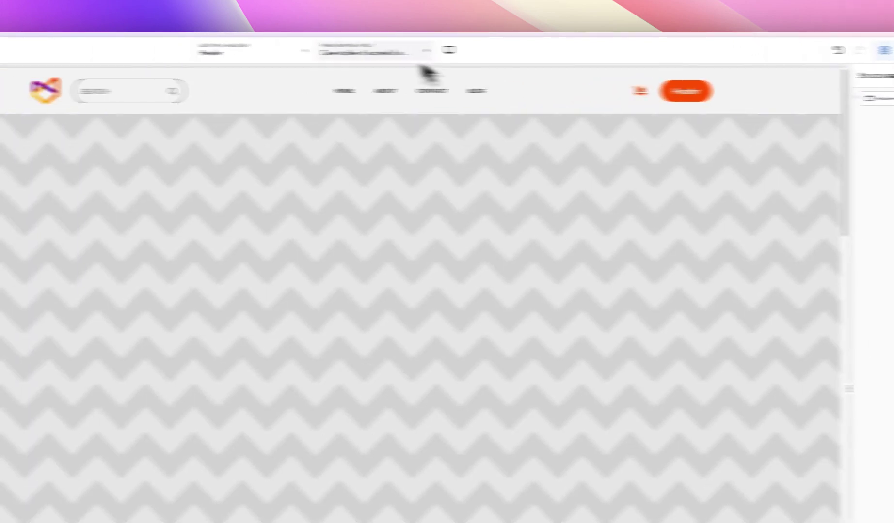
pyautogui.click(449, 50)
pyautogui.click(579, 110)
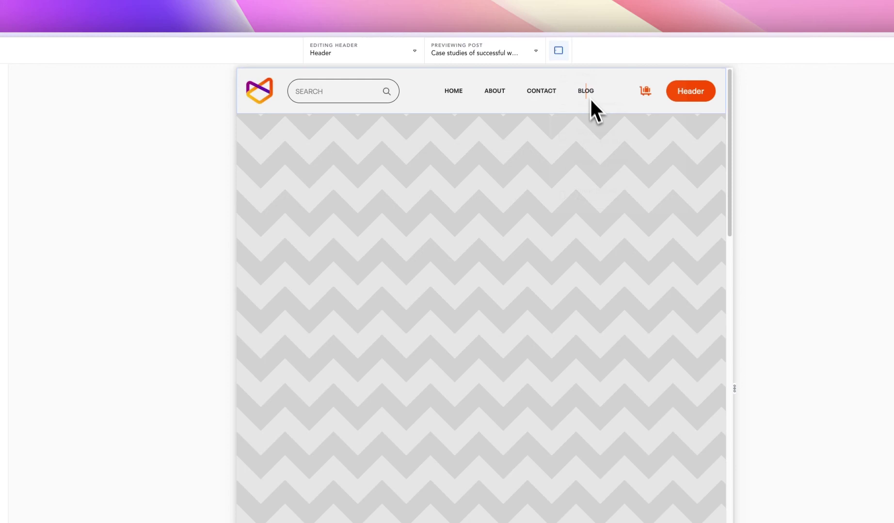
pyautogui.click(562, 51)
pyautogui.click(600, 136)
pyautogui.click(562, 51)
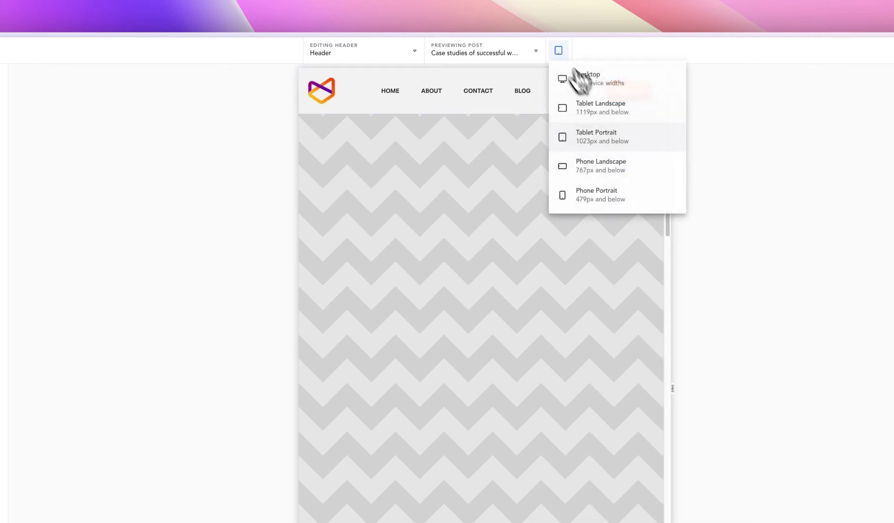
pyautogui.click(618, 163)
pyautogui.click(561, 51)
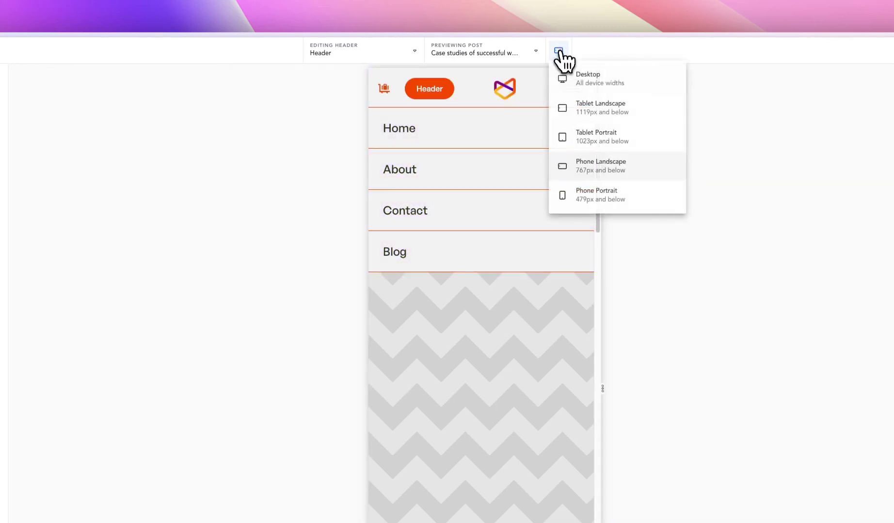
pyautogui.click(578, 196)
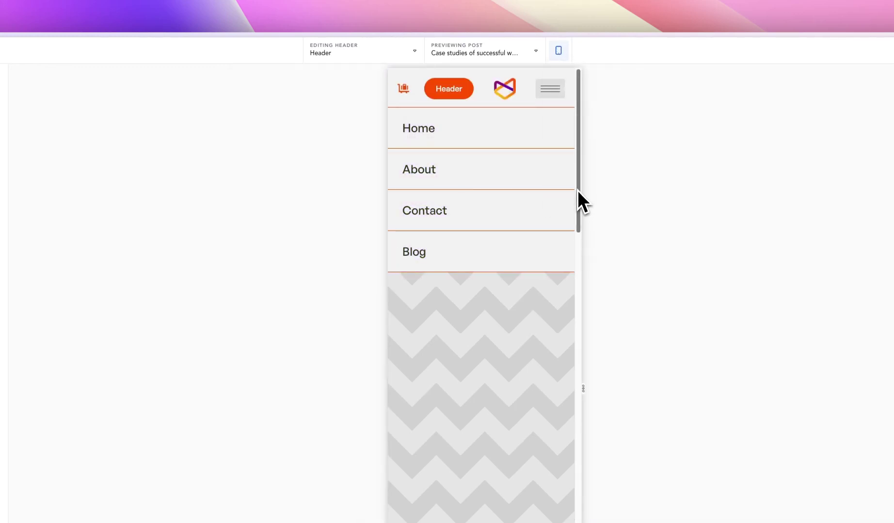
# Check the header again at the Phone Landscape width and return the preview to Desktop.
pyautogui.click(419, 92)
pyautogui.click(558, 51)
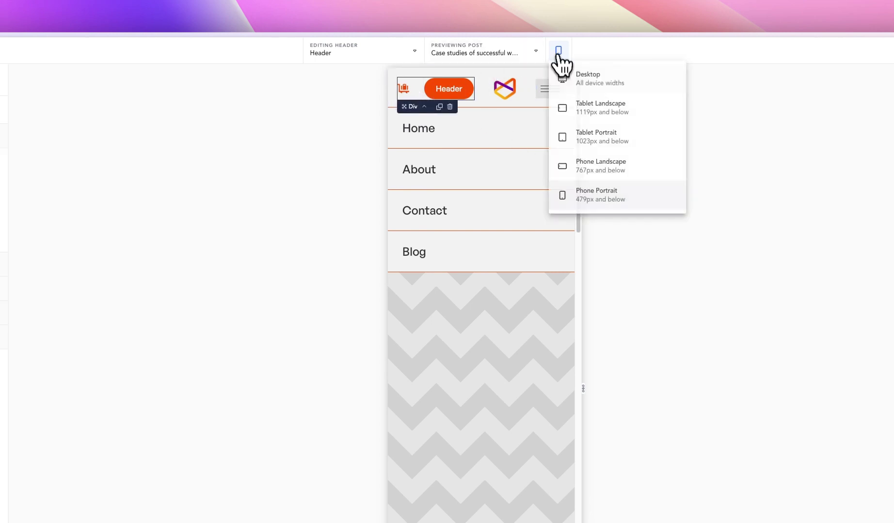
pyautogui.click(592, 160)
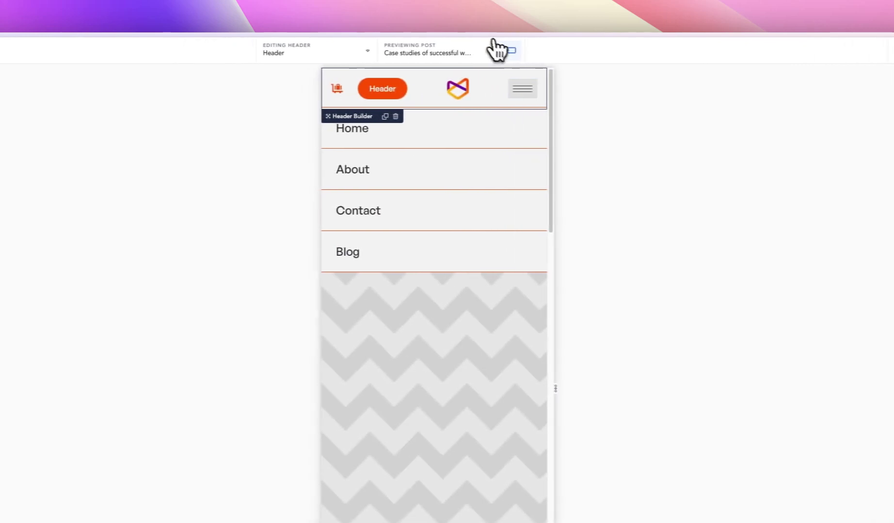
pyautogui.click(422, 50)
pyautogui.click(574, 82)
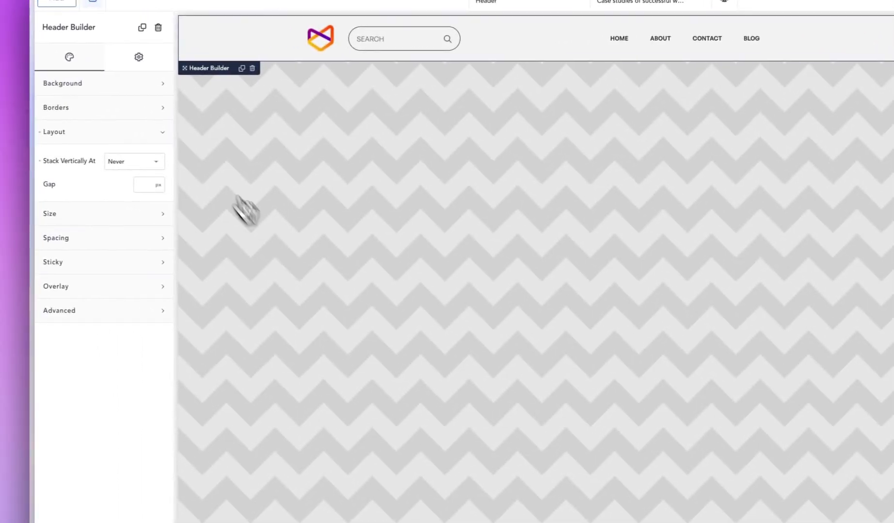
pyautogui.click(135, 131)
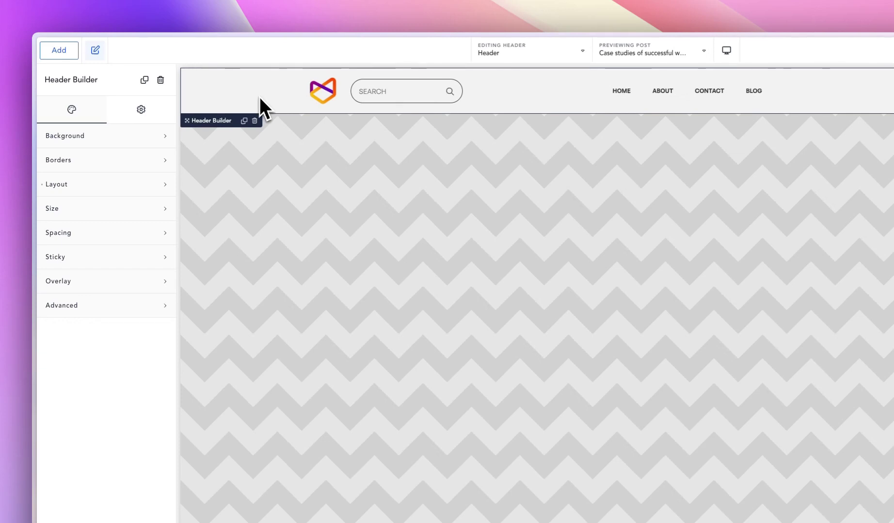
# Set the header background colour to White after trying dark purple, magenta, Dark Grey and Darker Gray.
pyautogui.click(104, 138)
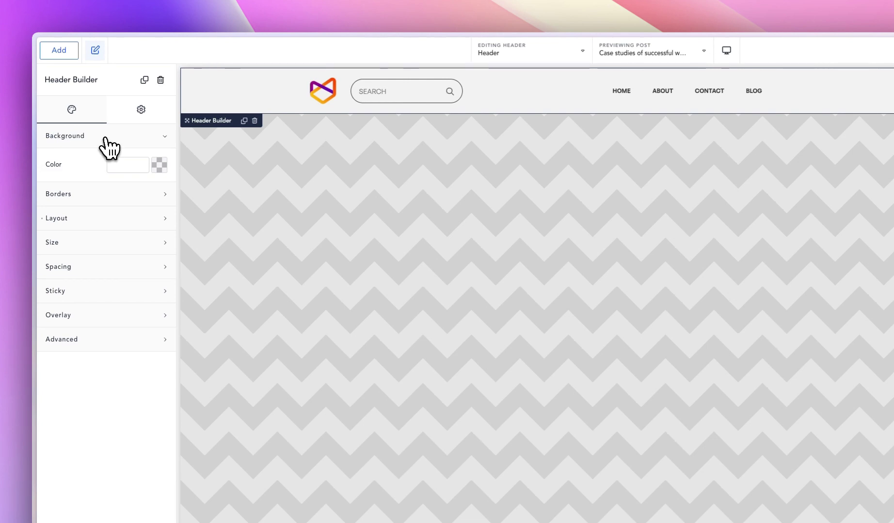
pyautogui.click(160, 165)
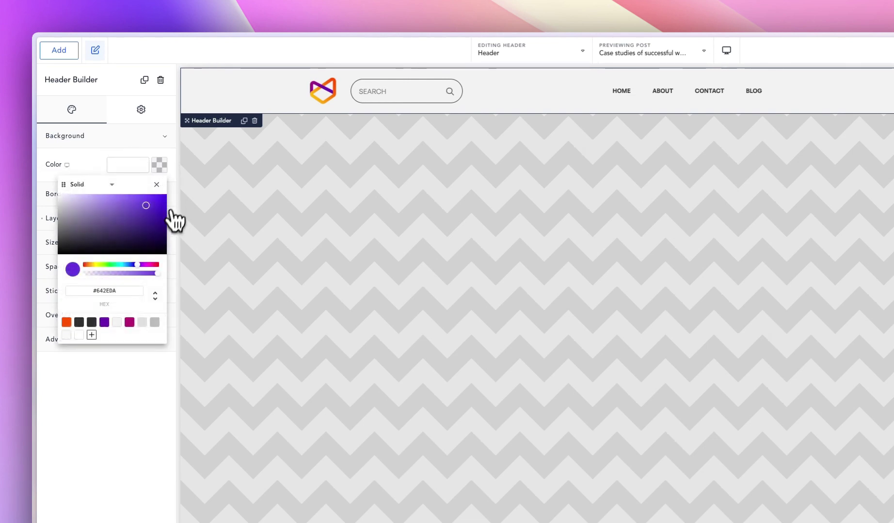
pyautogui.moveTo(154, 241); pyautogui.dragTo(119, 241)
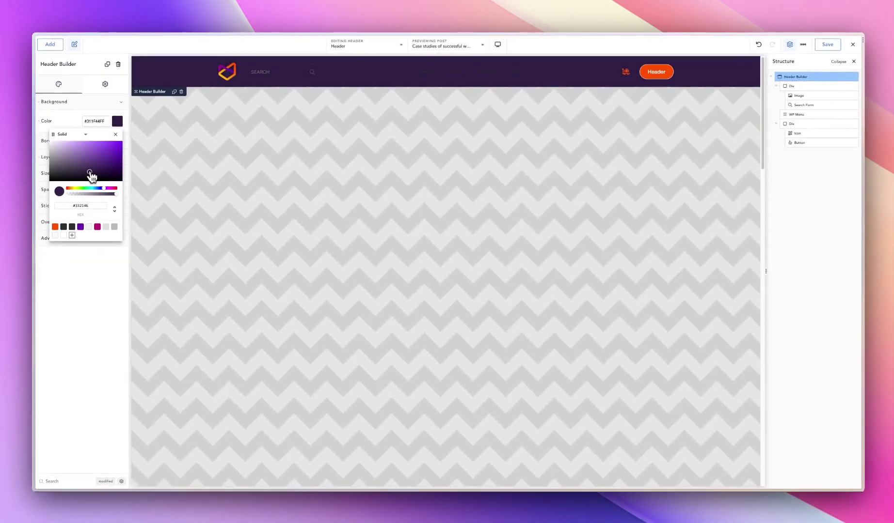
pyautogui.moveTo(89, 172)
pyautogui.mouseDown()
pyautogui.moveTo(72, 144)
pyautogui.moveTo(96, 162)
pyautogui.mouseUp()
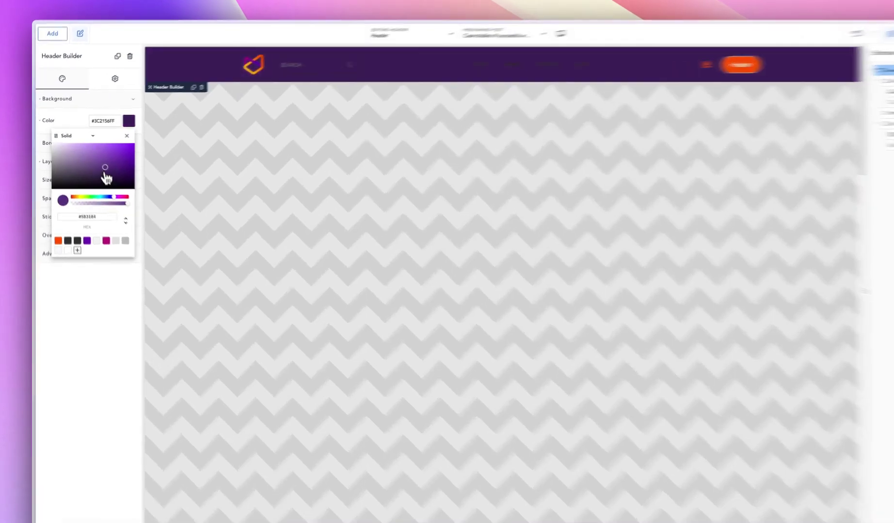
pyautogui.click(106, 241)
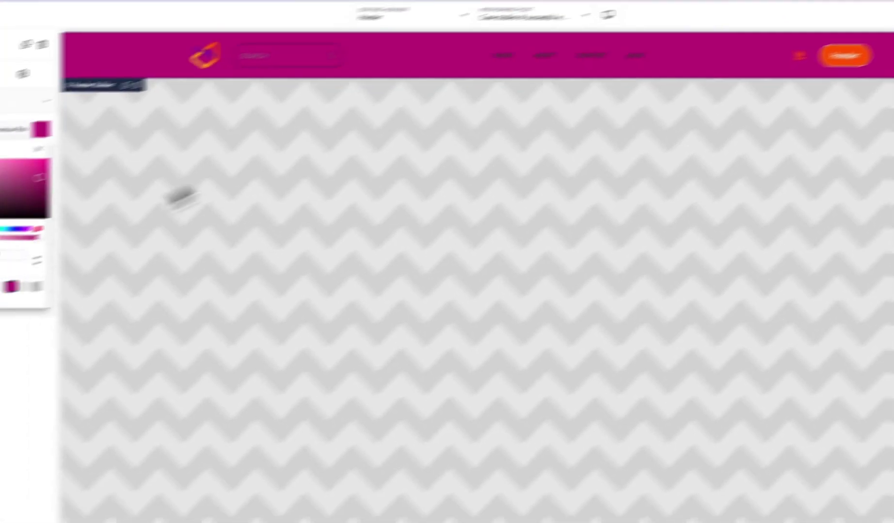
pyautogui.click(23, 286)
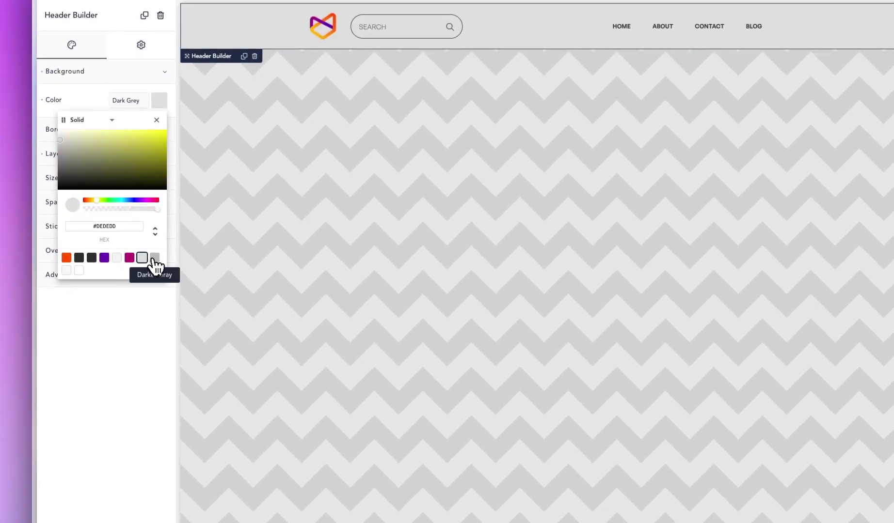
pyautogui.click(155, 258)
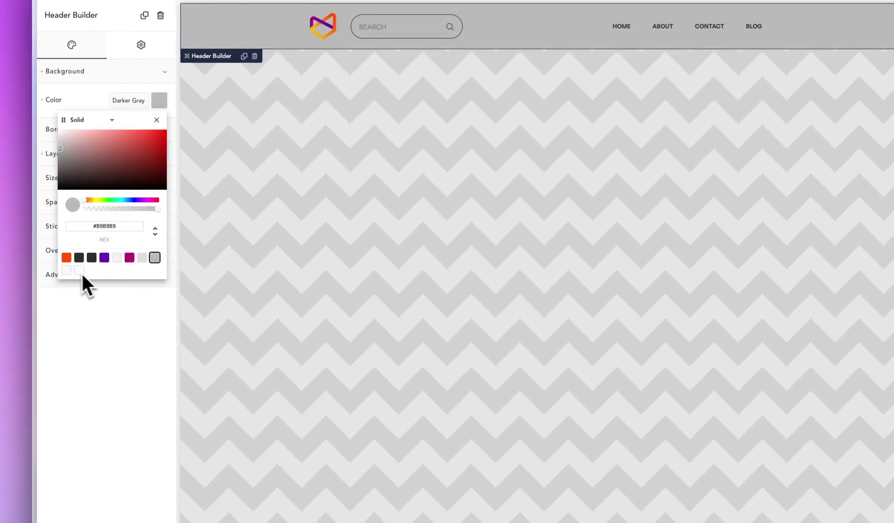
pyautogui.click(79, 270)
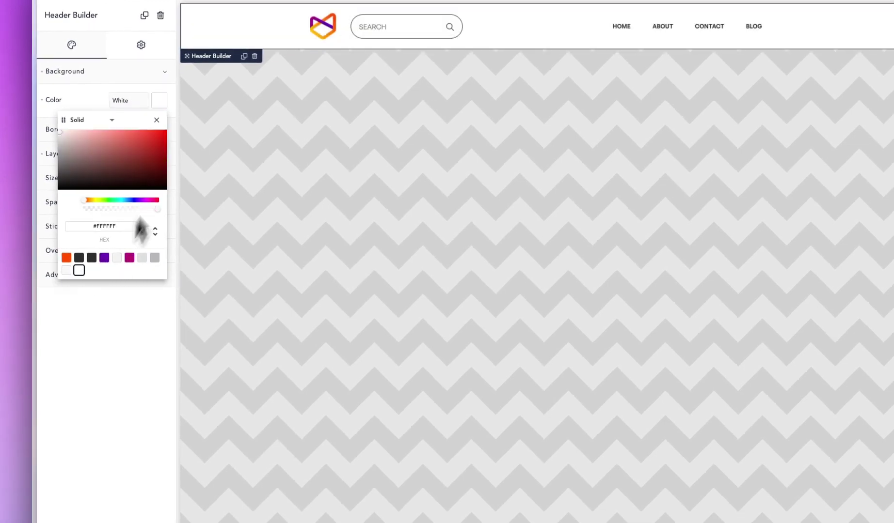
pyautogui.click(84, 98)
# Give the header a 4 px bottom border filled with the Brand colour.
pyautogui.click(88, 130)
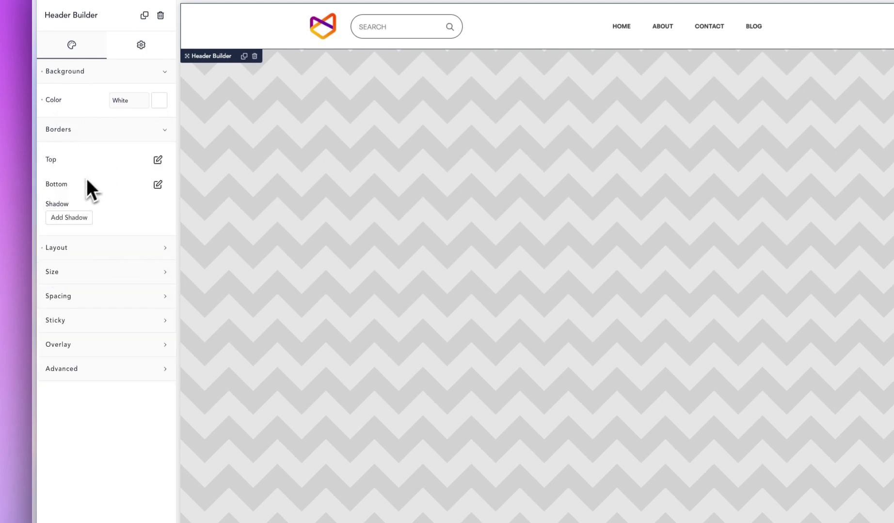
pyautogui.click(158, 184)
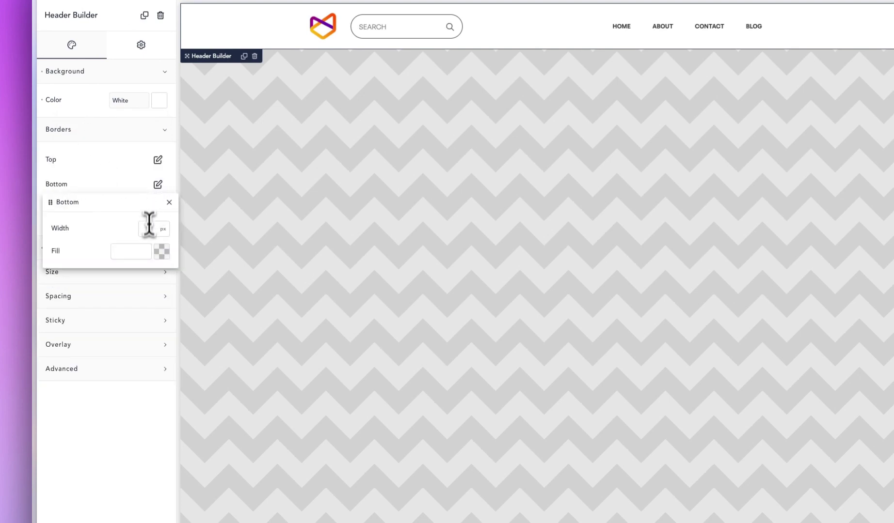
pyautogui.click(148, 229)
pyautogui.write('2')
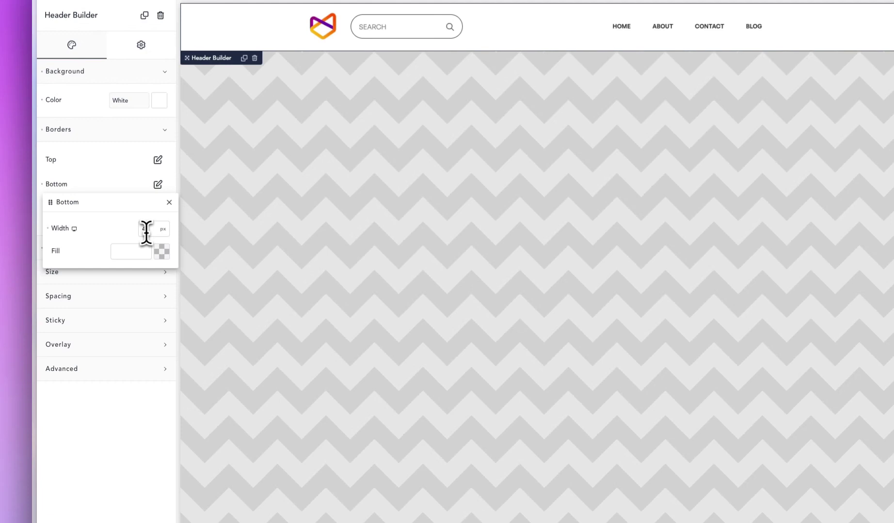
pyautogui.click(161, 251)
pyautogui.scroll(-1, 77, 385)
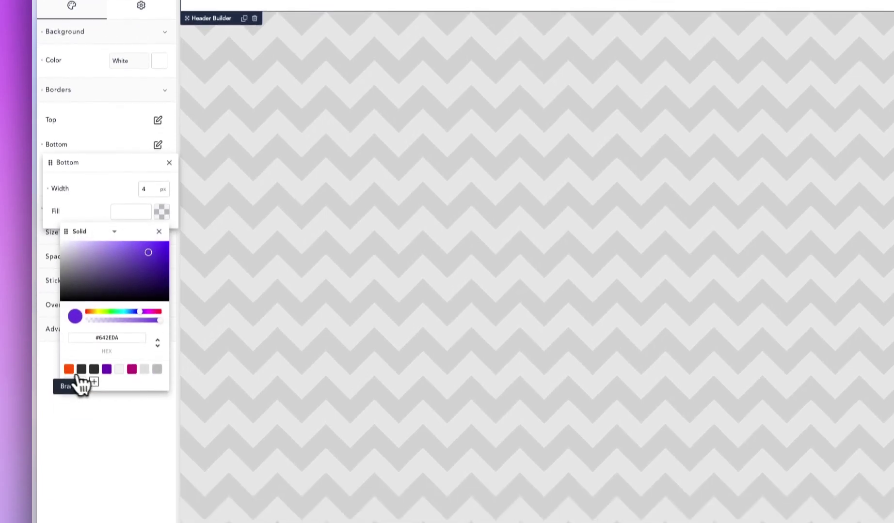
pyautogui.click(69, 361)
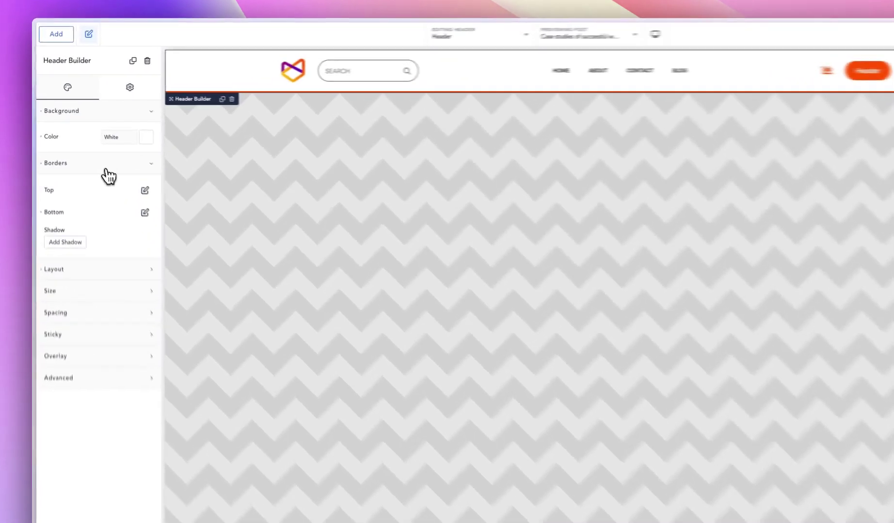
pyautogui.click(83, 141)
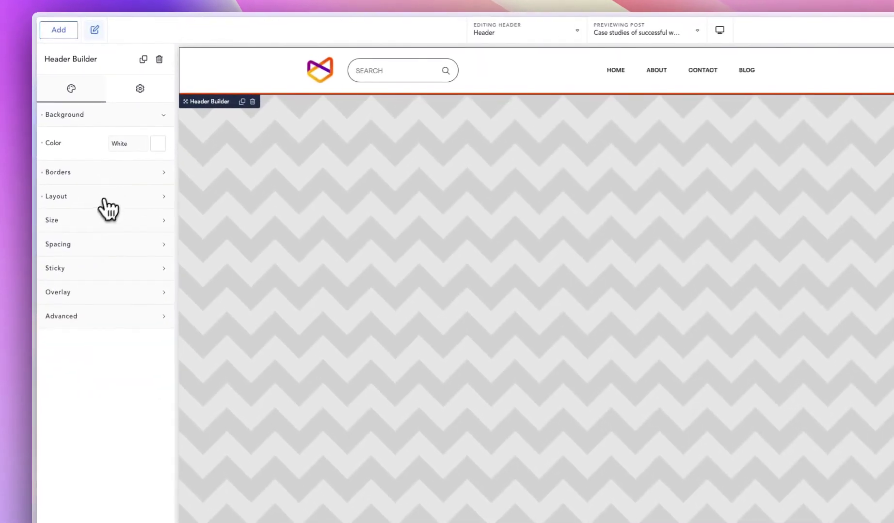
# Set the header's width to Full and its minimum height to 100 px, and save the header.
pyautogui.click(95, 202)
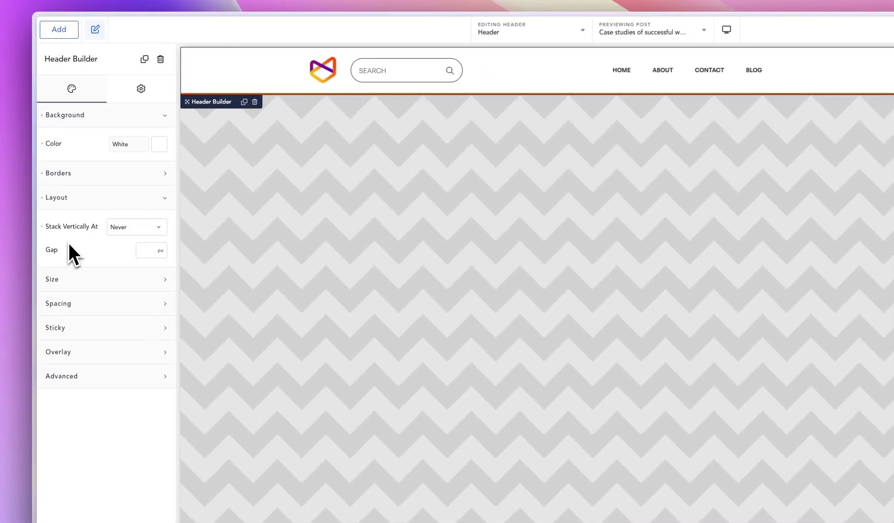
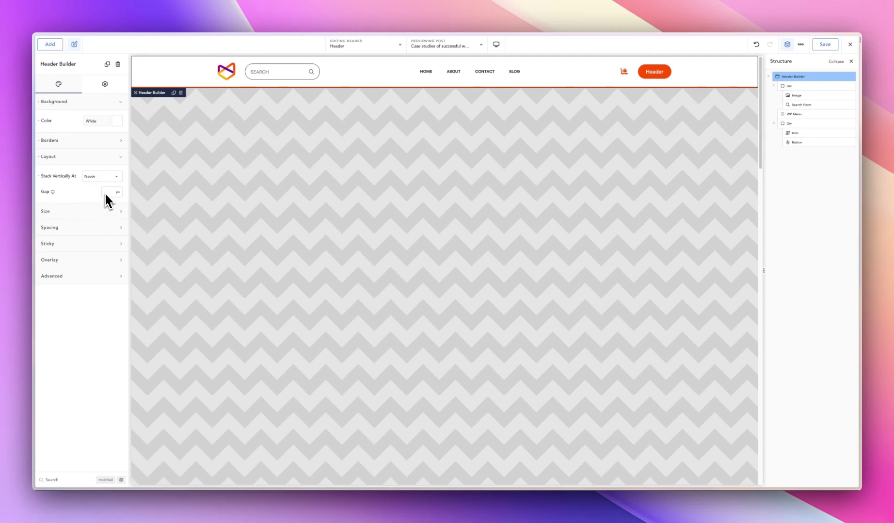
pyautogui.click(96, 158)
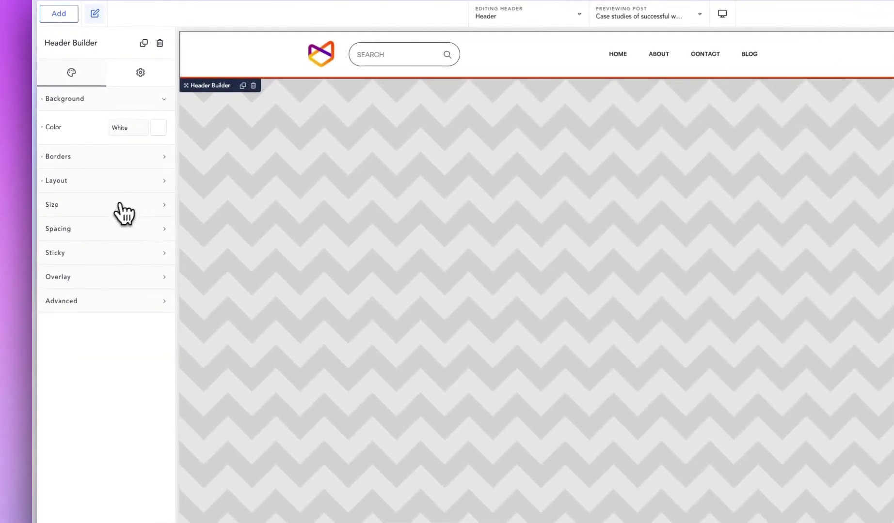
pyautogui.click(80, 174)
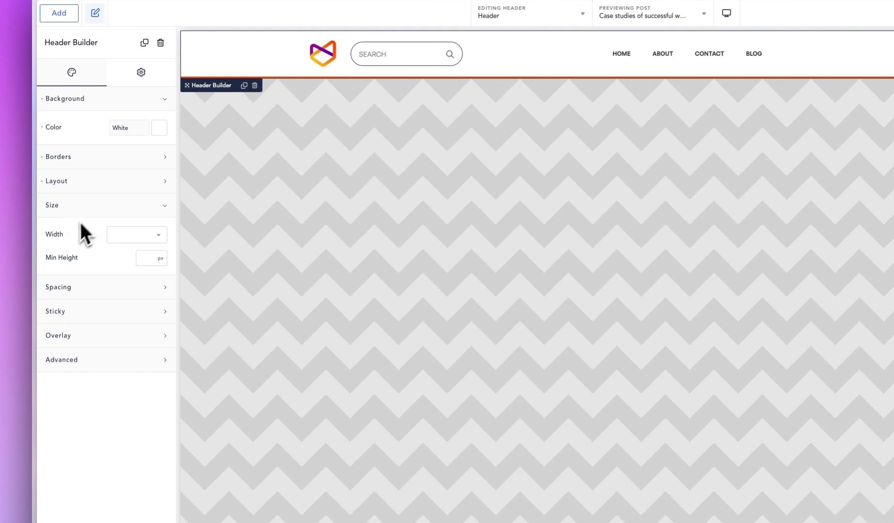
pyautogui.click(119, 236)
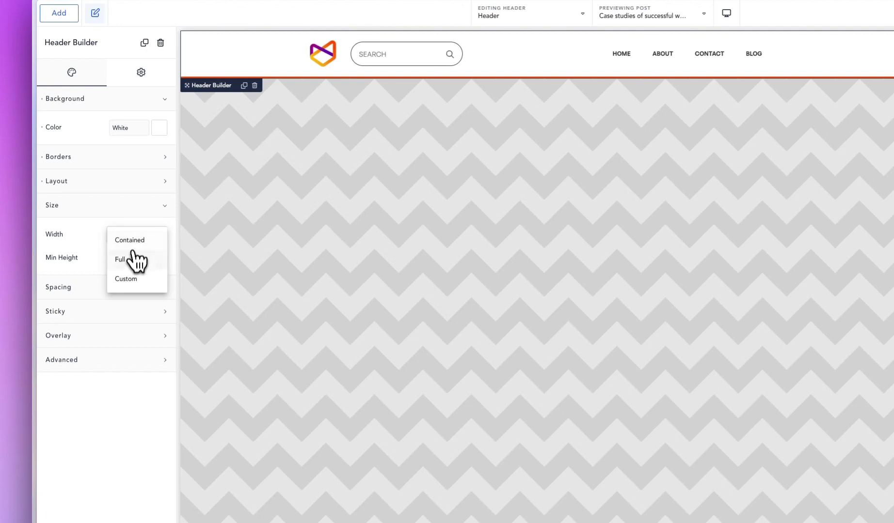
pyautogui.click(134, 269)
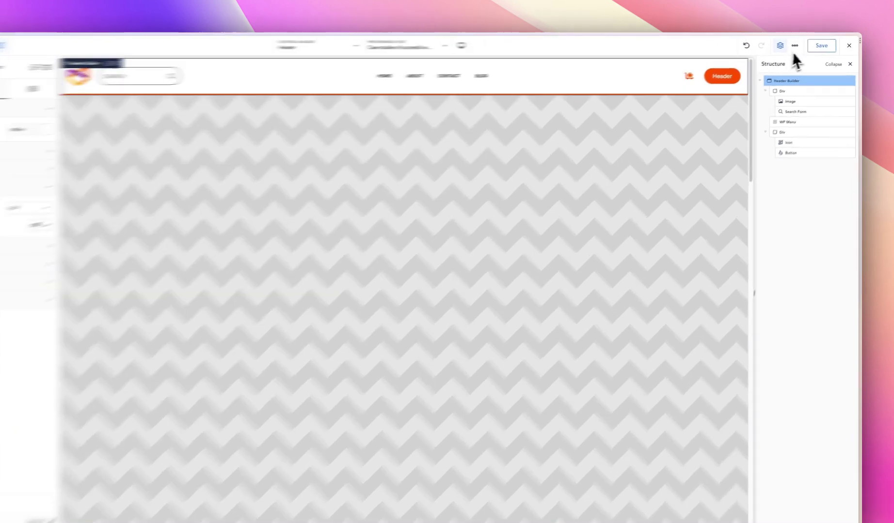
pyautogui.click(825, 44)
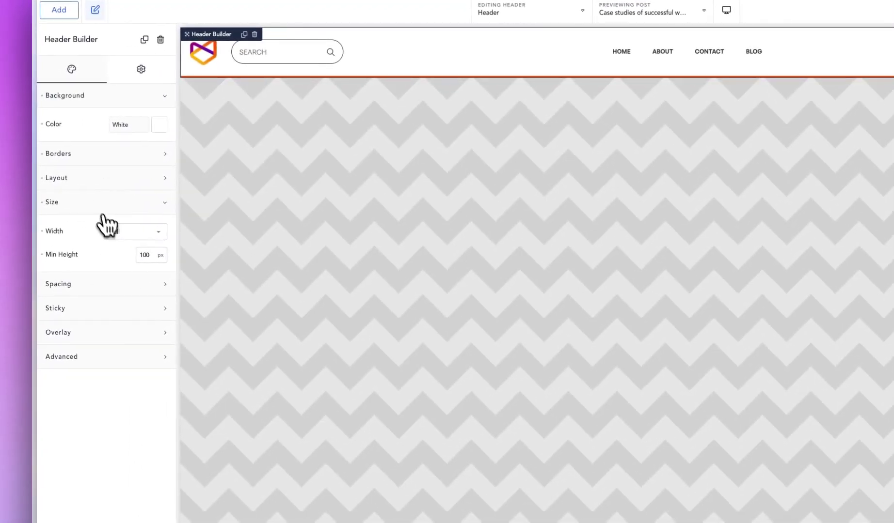
# Try 0 px padding on all sides of the header and reset it, keeping the width option at Full.
pyautogui.click(115, 233)
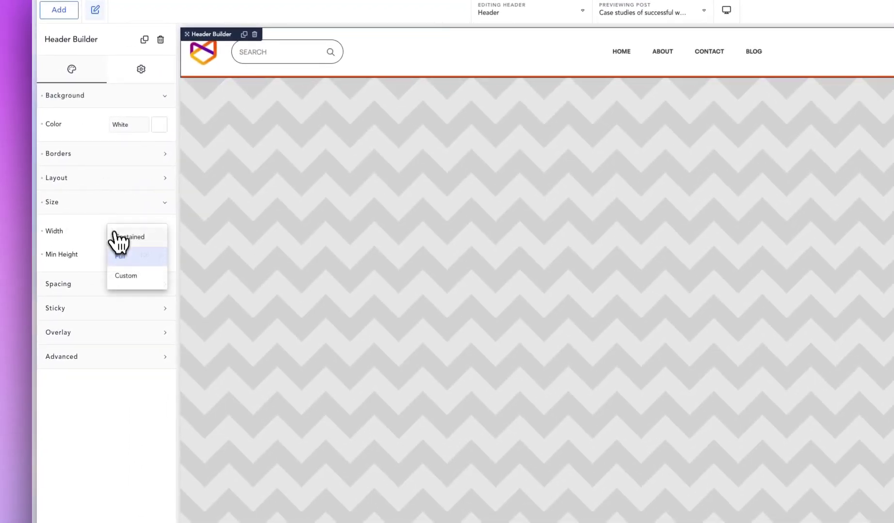
pyautogui.click(90, 208)
pyautogui.click(90, 228)
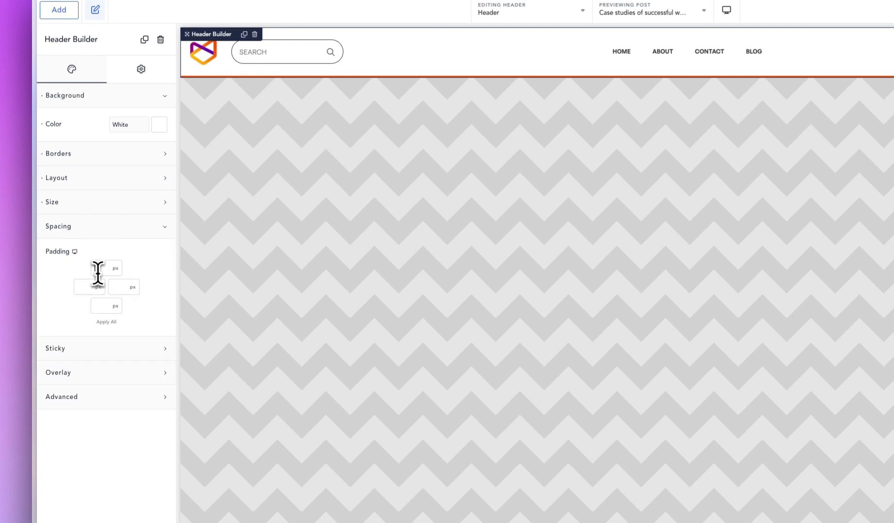
pyautogui.click(98, 203)
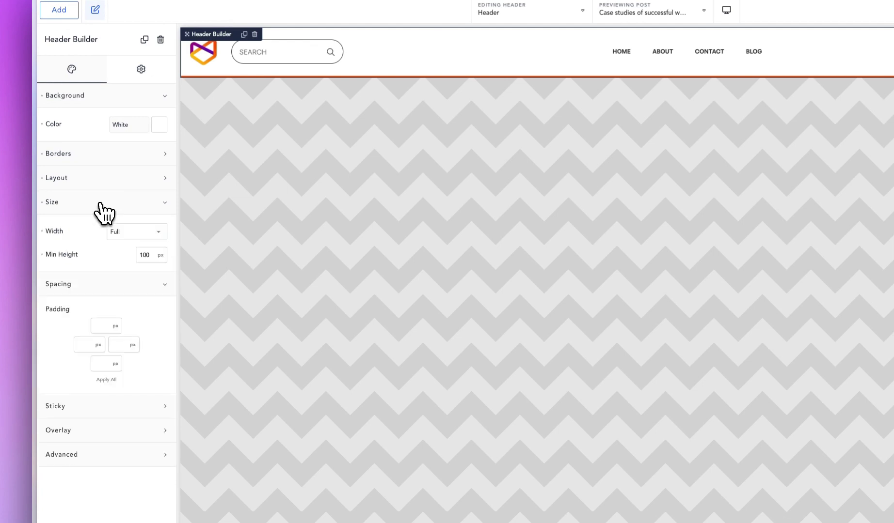
pyautogui.click(99, 204)
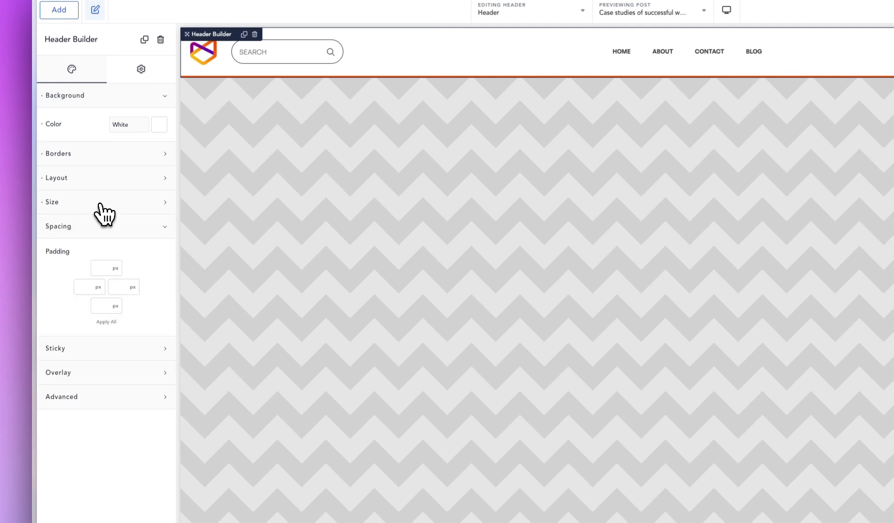
pyautogui.click(97, 268)
pyautogui.write('0')
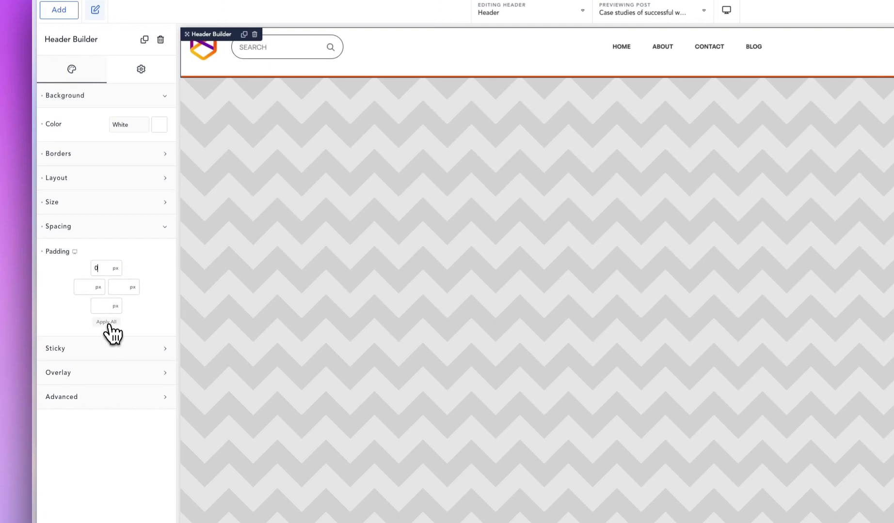
pyautogui.click(107, 322)
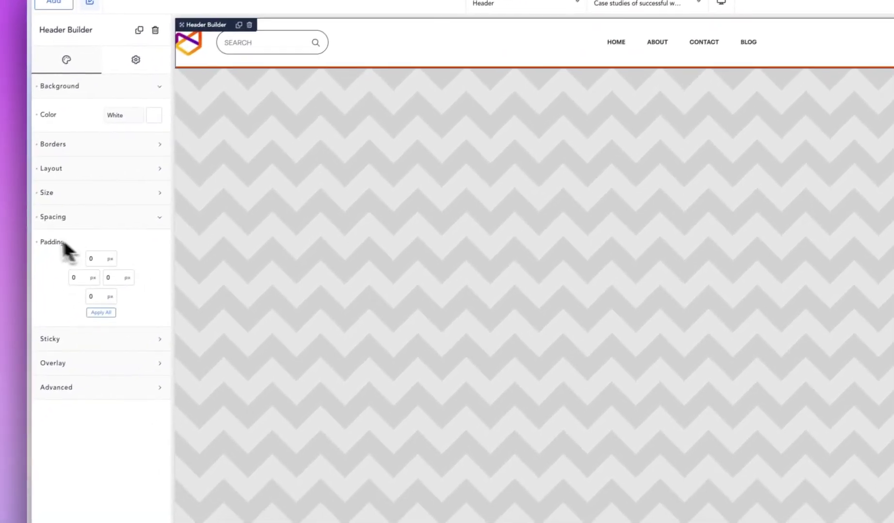
pyautogui.click(92, 217)
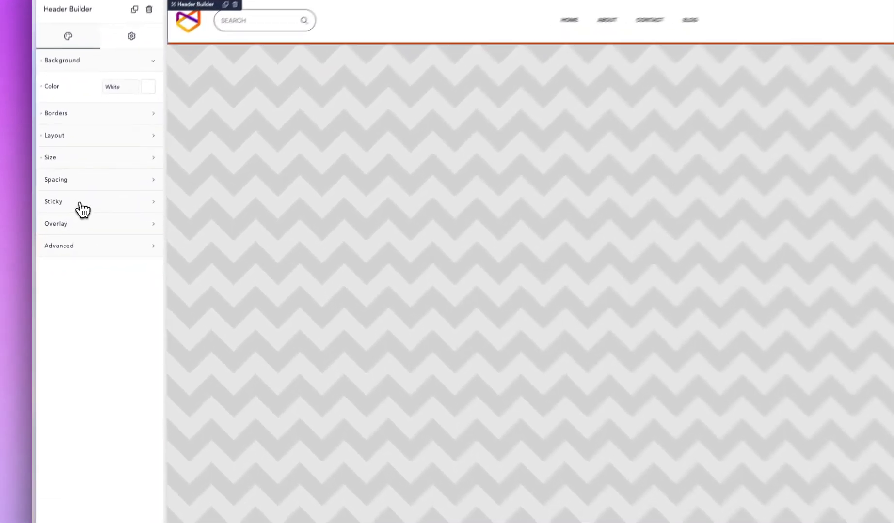
# Make the header sticky, trying the Top position before setting it to Bottom.
pyautogui.click(67, 206)
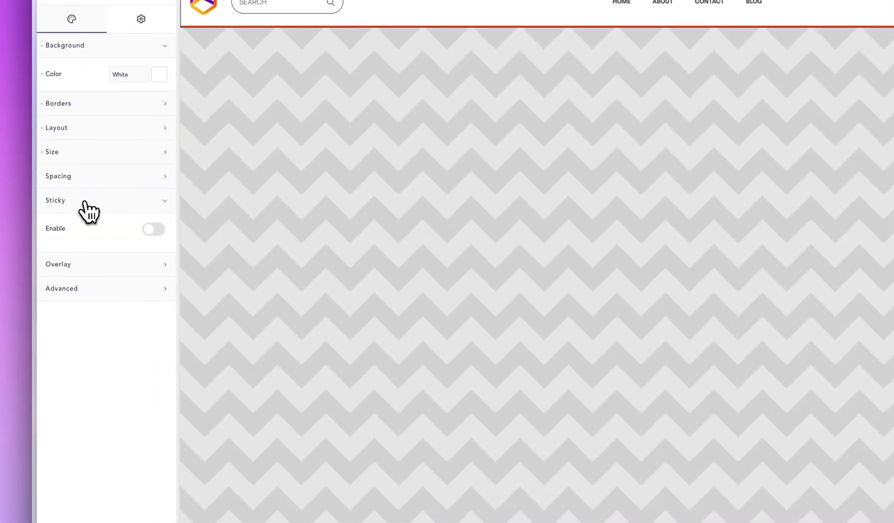
pyautogui.click(152, 230)
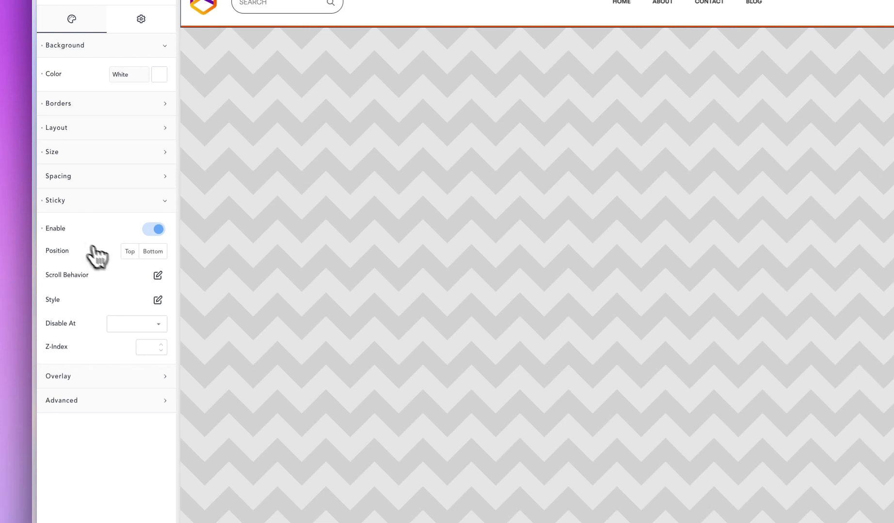
pyautogui.click(129, 252)
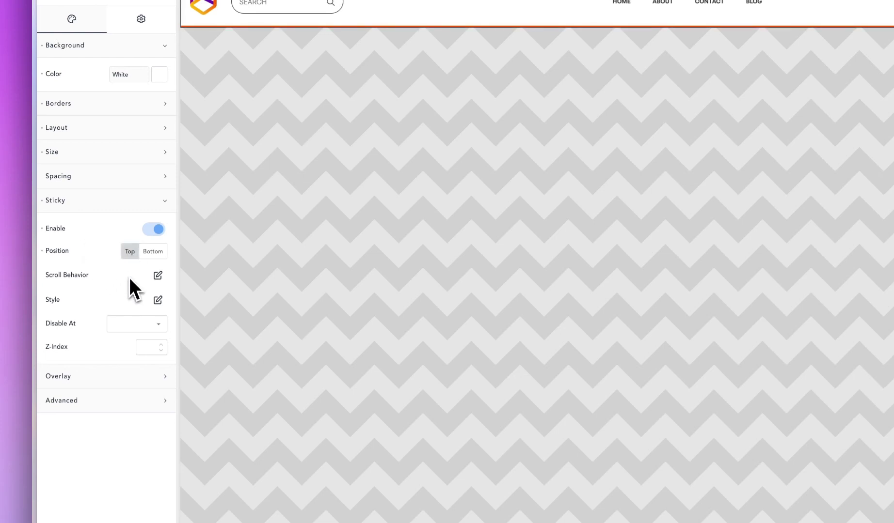
pyautogui.click(151, 253)
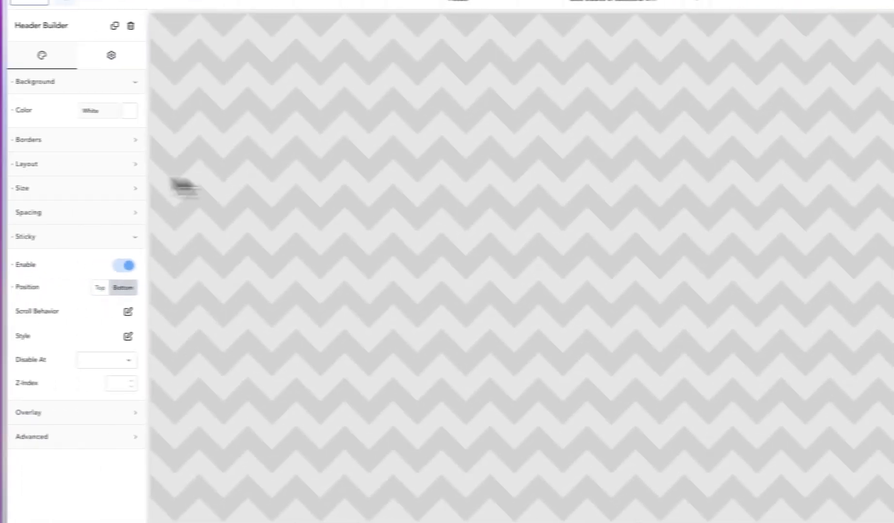
# Switch to Landing Page One and scroll through the whole page to check how the sticky header behaves at the bottom.
pyautogui.moveTo(36, 208)
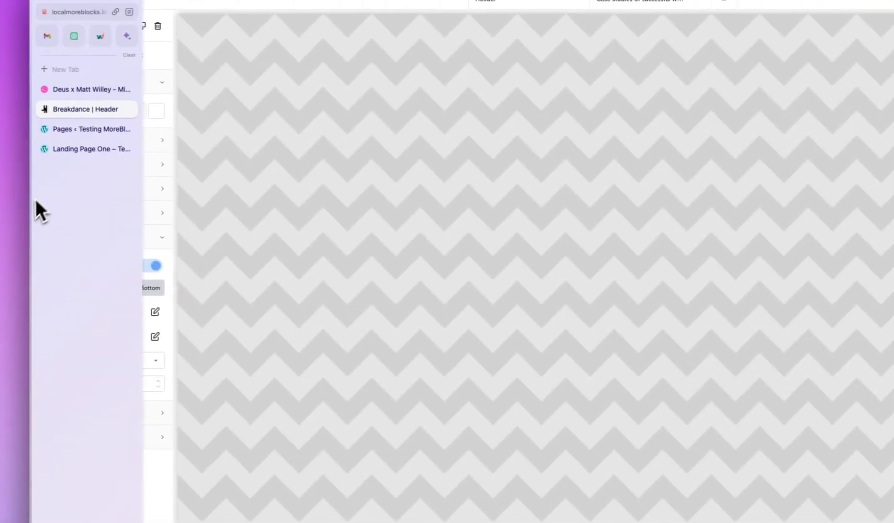
pyautogui.click(86, 150)
pyautogui.scroll(-10, 237, 223)
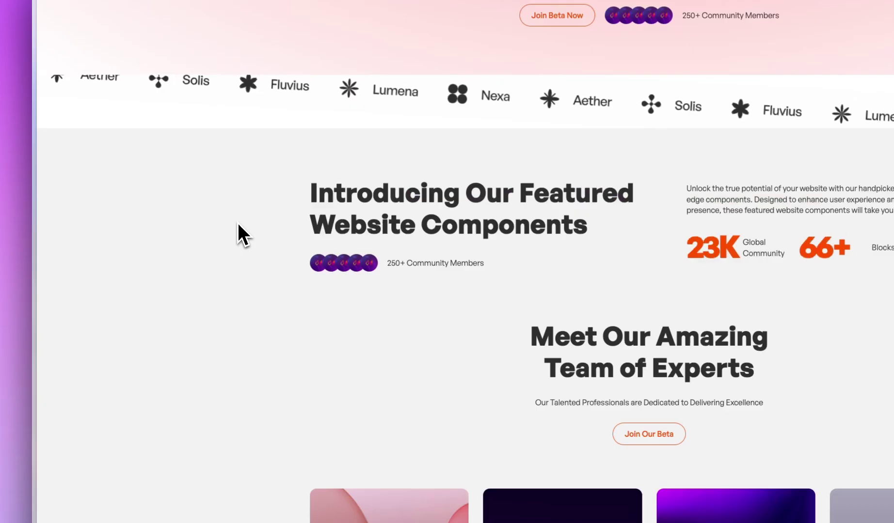
pyautogui.scroll(-10, 238, 230)
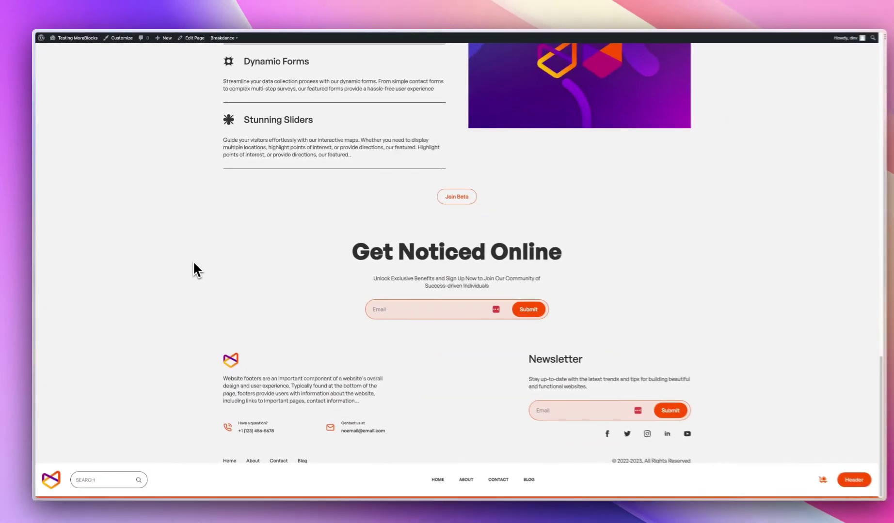
pyautogui.scroll(15, 191, 300)
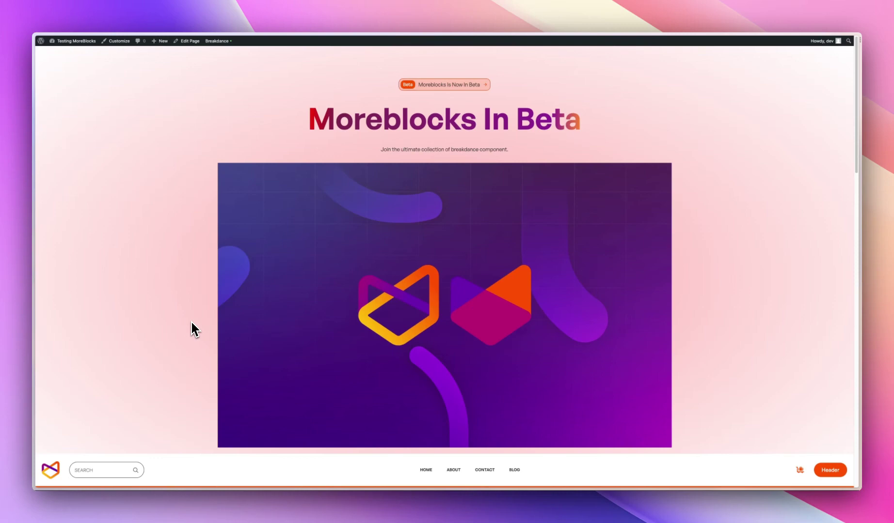
pyautogui.scroll(-20, 192, 323)
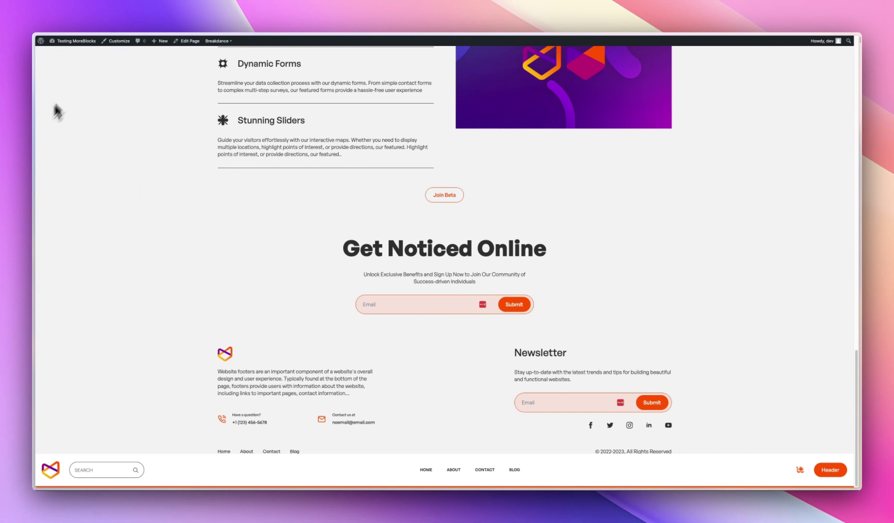
# Back in the header editor, set the sticky header to hide after 300 px of scrolling, with its position at Bottom.
pyautogui.moveTo(36, 136)
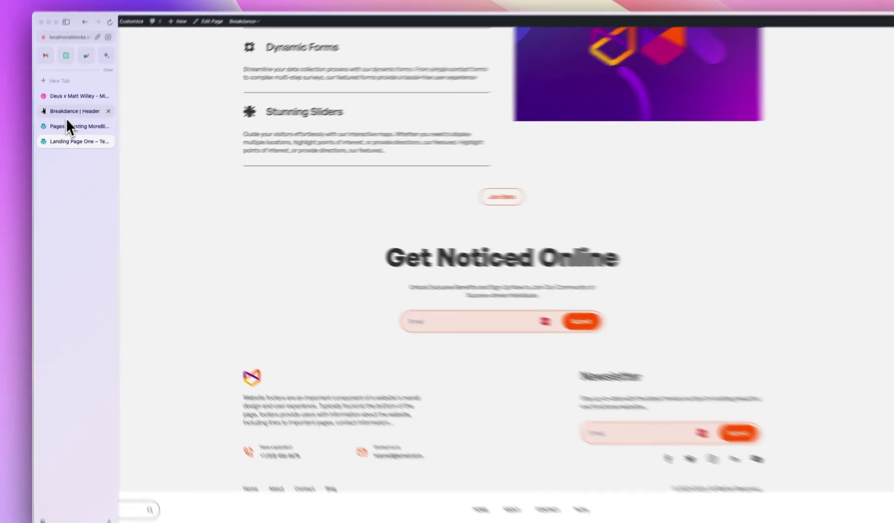
pyautogui.click(73, 111)
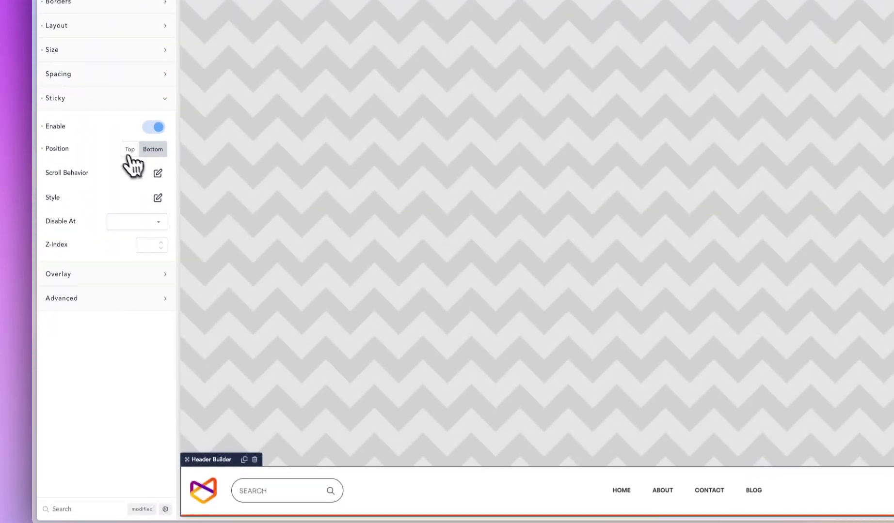
pyautogui.click(129, 150)
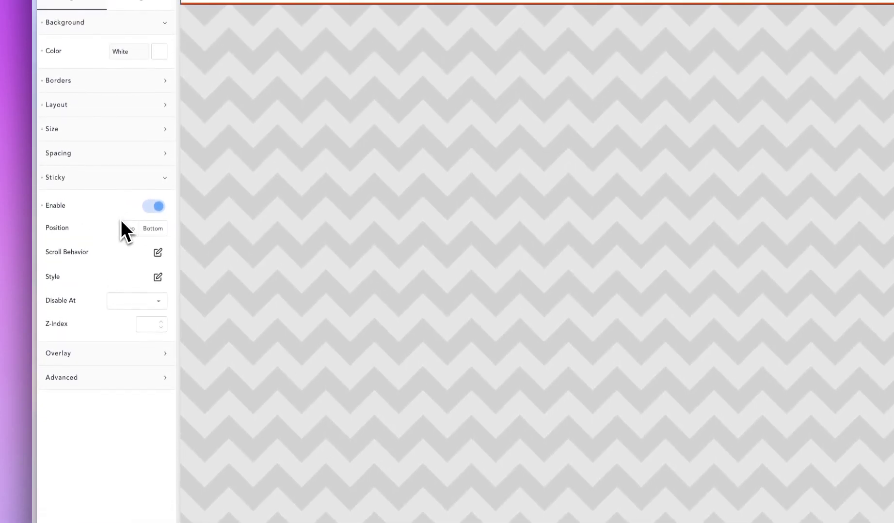
pyautogui.click(157, 253)
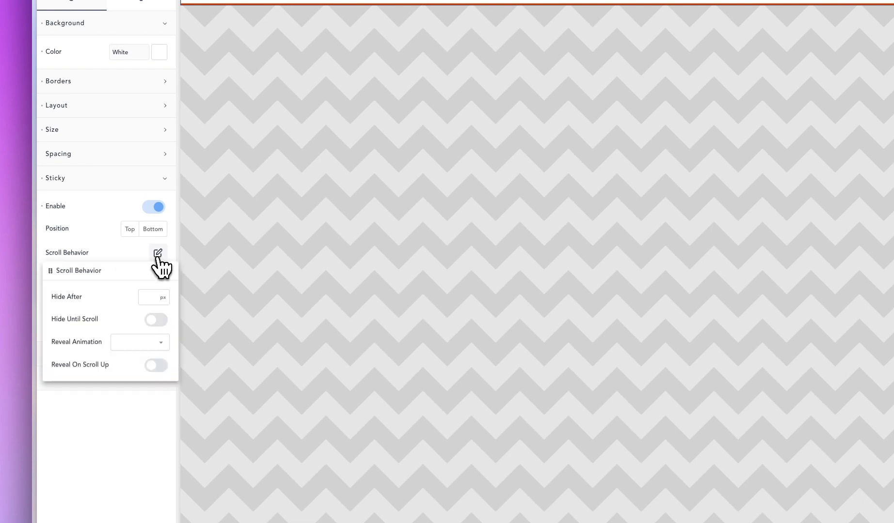
pyautogui.click(148, 297)
pyautogui.write('300')
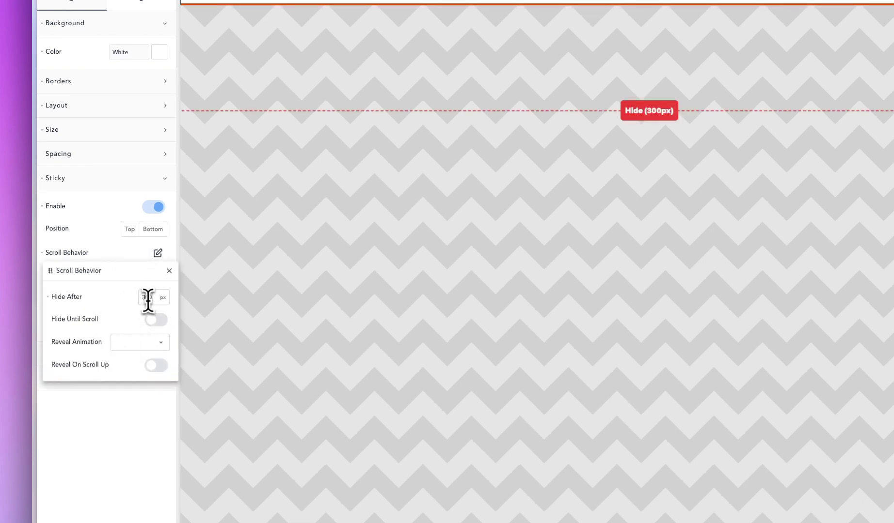
pyautogui.click(137, 234)
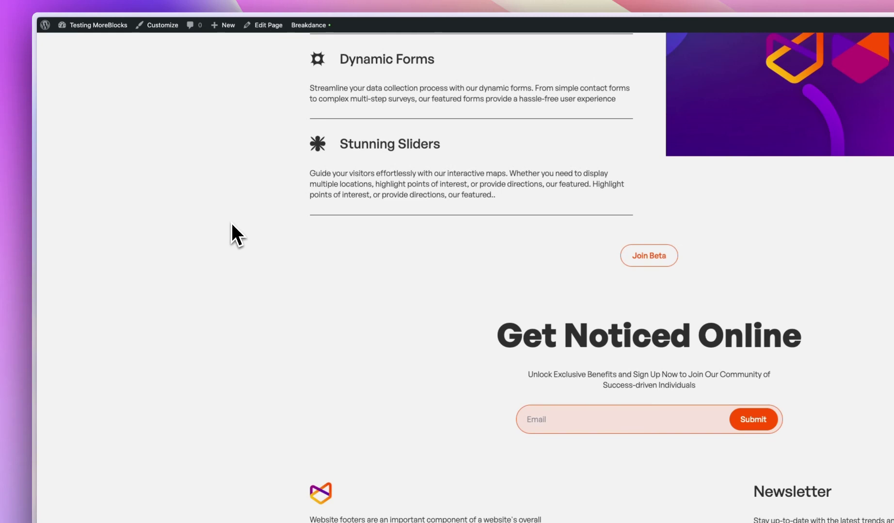
# Scroll the landing page to check how the sticky header hides, and return to the header editor.
pyautogui.scroll(20, 231, 223)
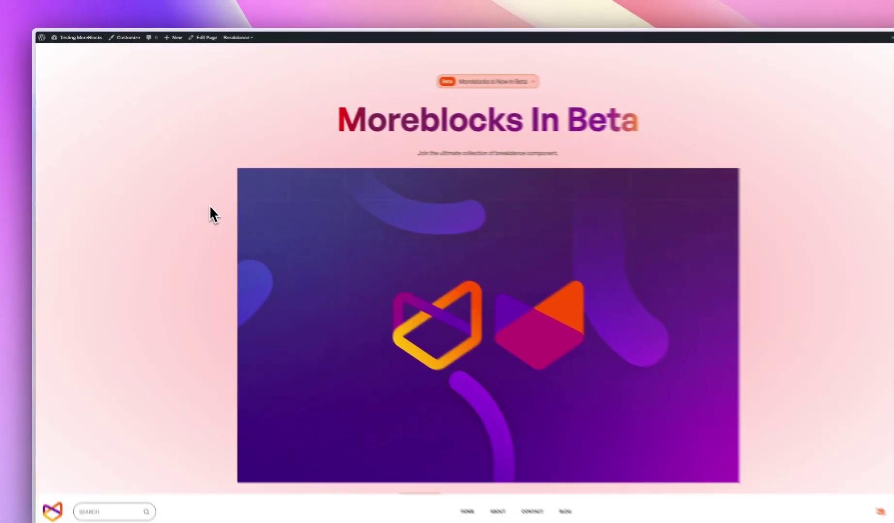
pyautogui.scroll(-5, 194, 194)
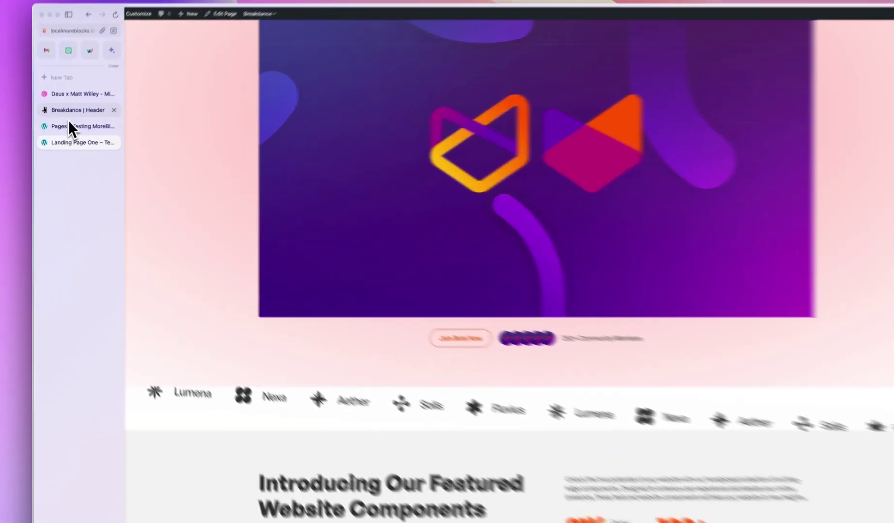
pyautogui.click(56, 146)
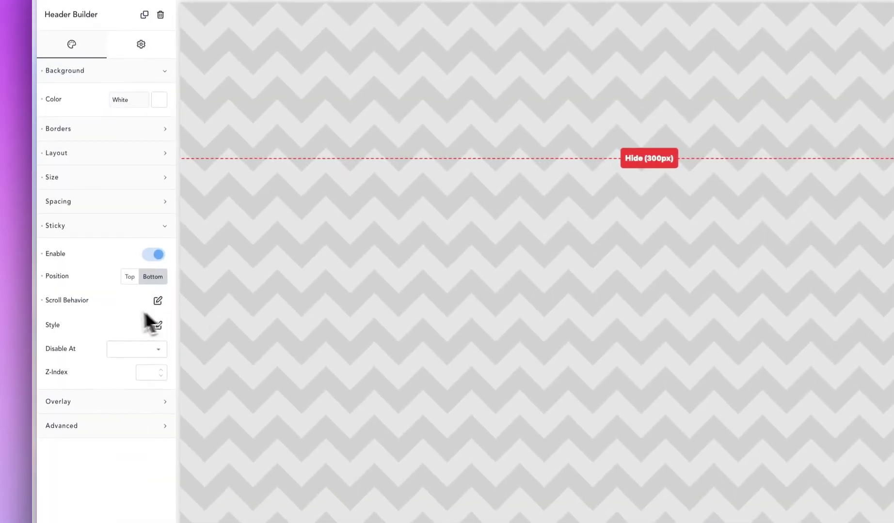
# Set the sticky position to Top and give the sticky style a purple background, #4616A2FF.
pyautogui.click(130, 277)
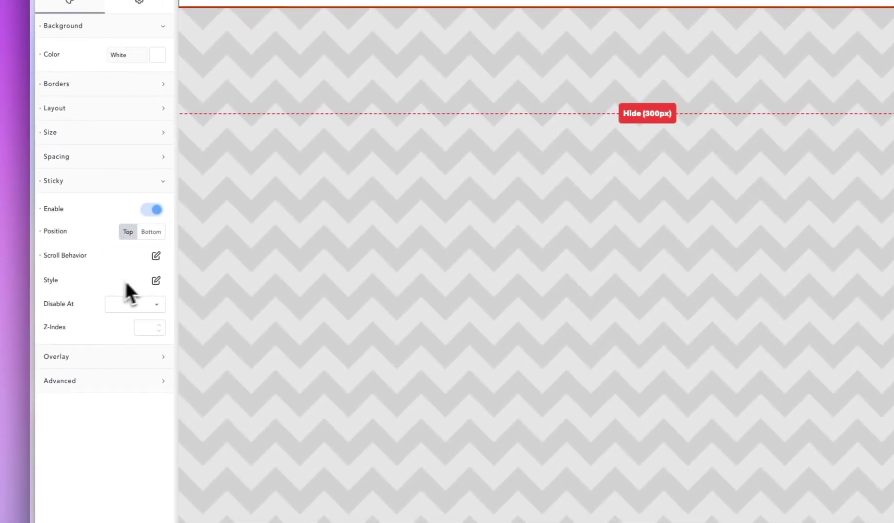
pyautogui.click(157, 280)
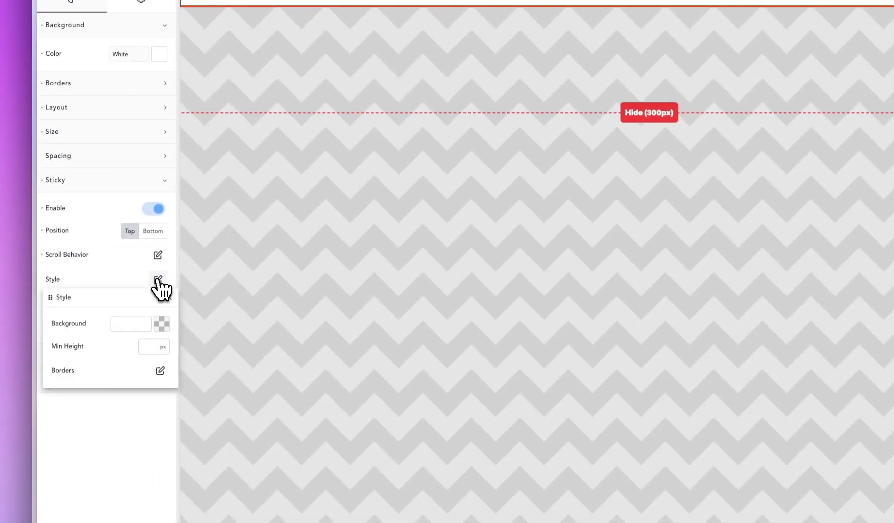
pyautogui.click(162, 324)
pyautogui.moveTo(128, 400); pyautogui.dragTo(153, 382)
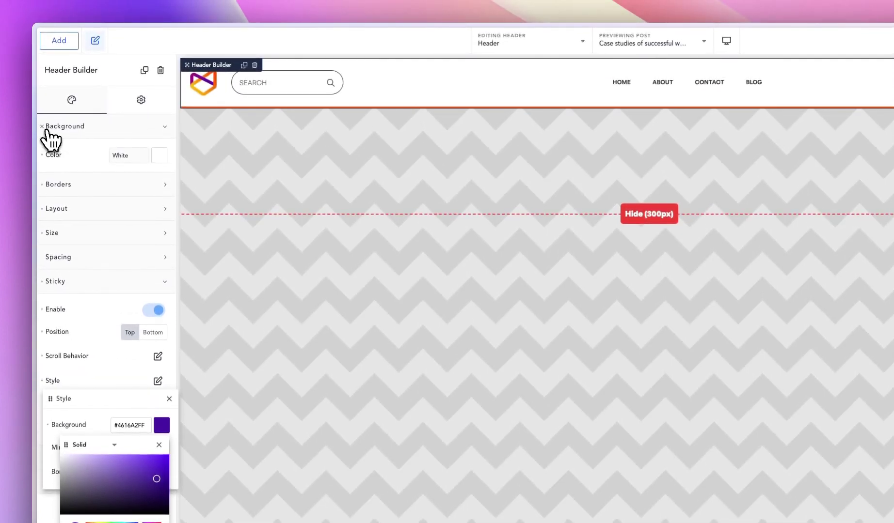
# Remove the header's White background and make it fully transparent with the colour #642EDA00.
pyautogui.click(43, 127)
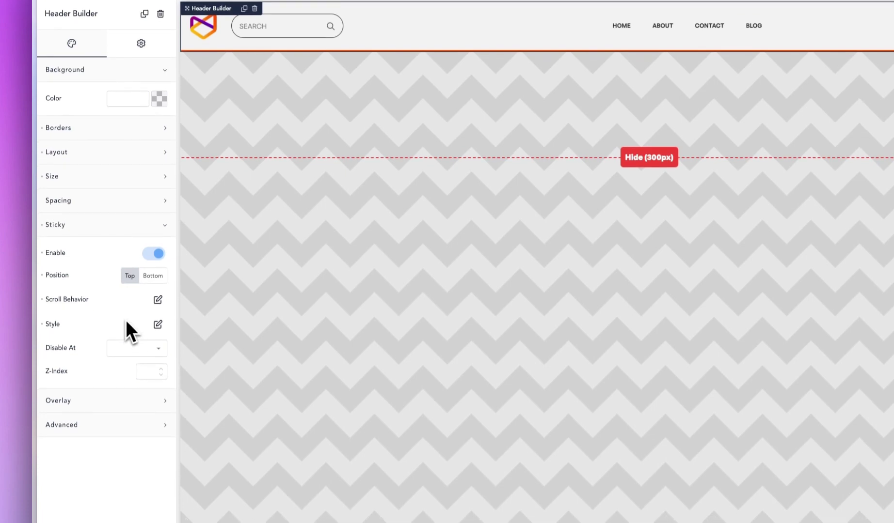
pyautogui.click(158, 325)
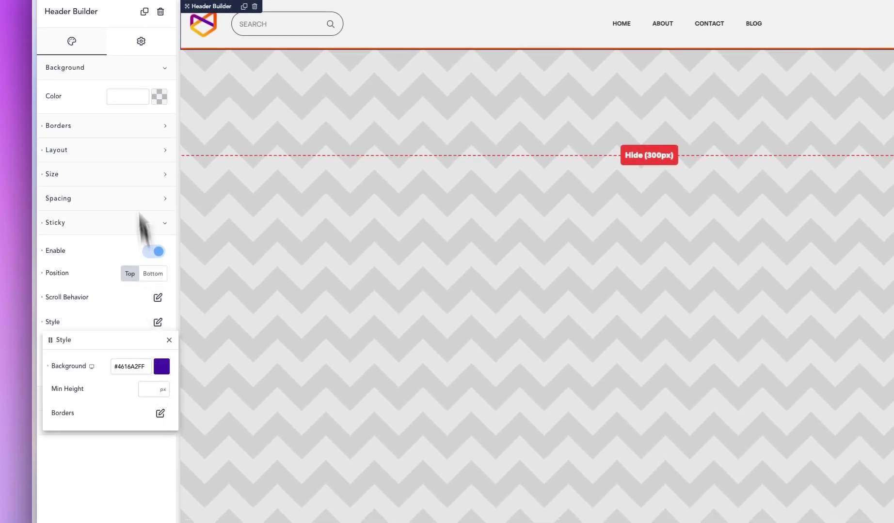
pyautogui.click(159, 97)
pyautogui.moveTo(159, 200); pyautogui.dragTo(35, 200)
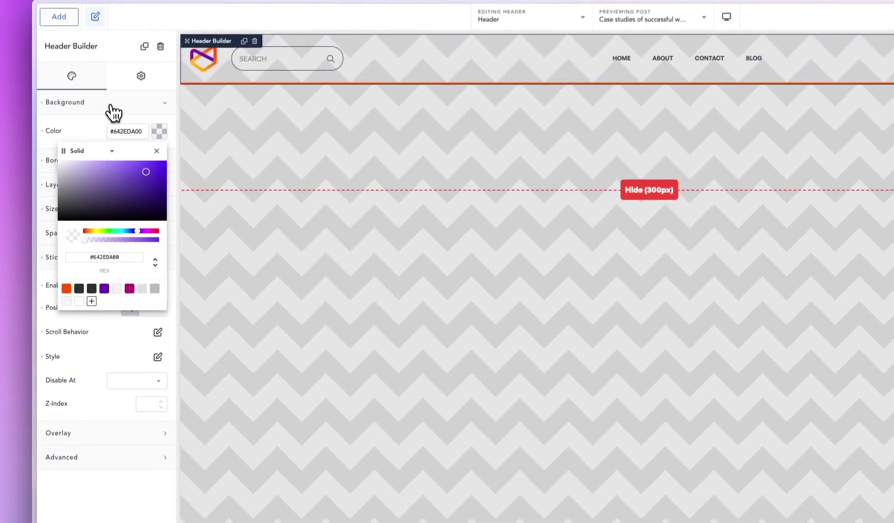
pyautogui.click(111, 68)
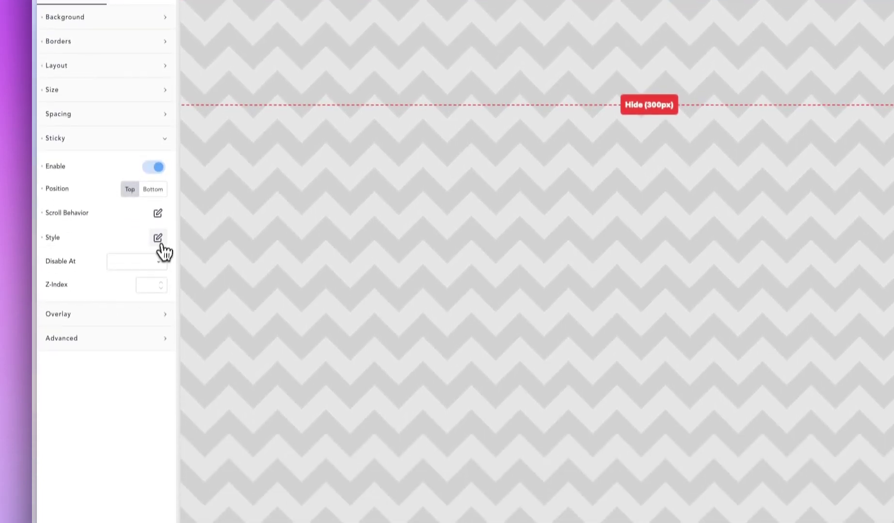
# Save the header with its sticky settings and switch to Landing Page One.
pyautogui.click(158, 309)
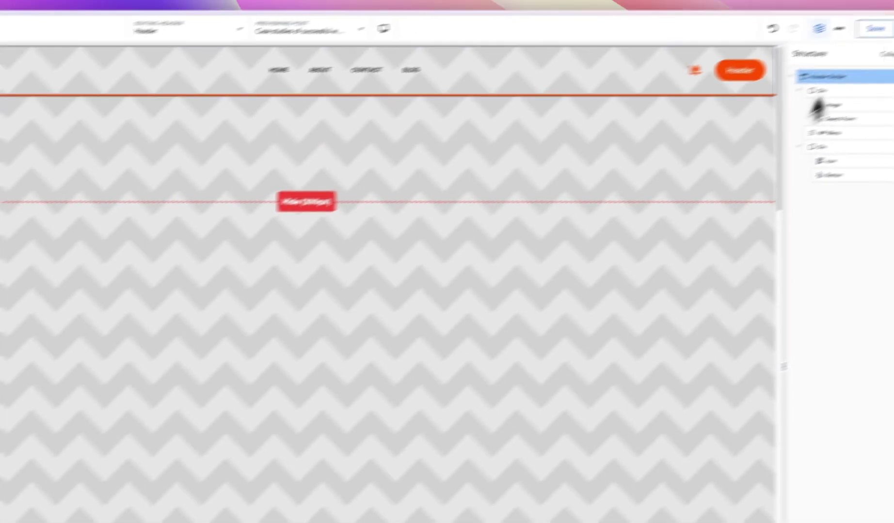
pyautogui.click(874, 28)
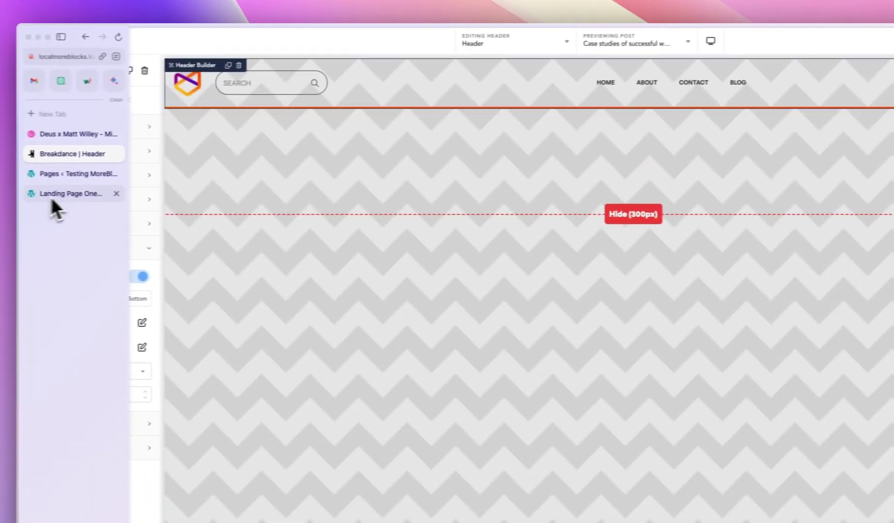
pyautogui.click(51, 196)
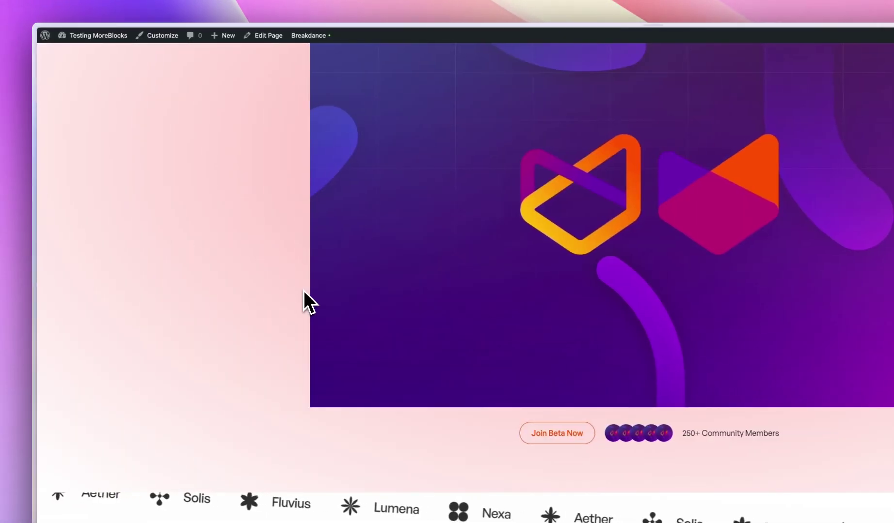
# Scroll the landing page to check the transparent sticky header, and return to the header editor.
pyautogui.scroll(4, 224, 285)
pyautogui.scroll(-10, 224, 285)
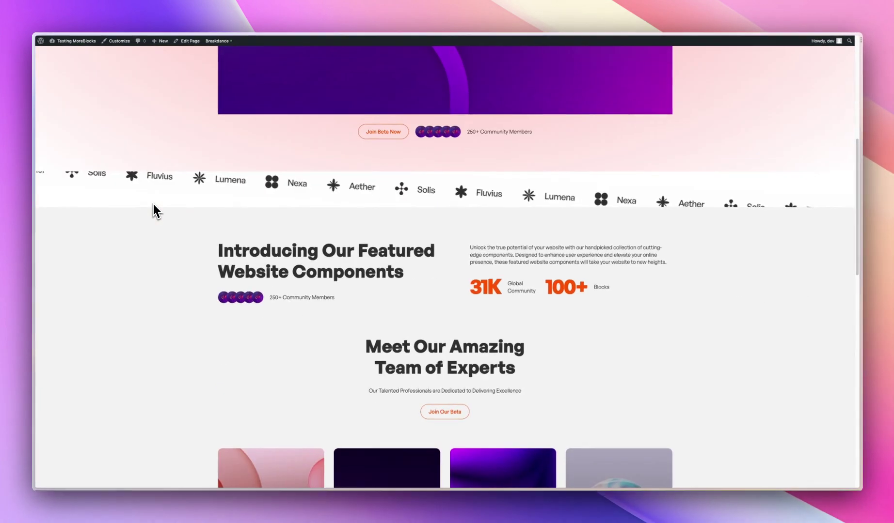
pyautogui.scroll(7, 154, 205)
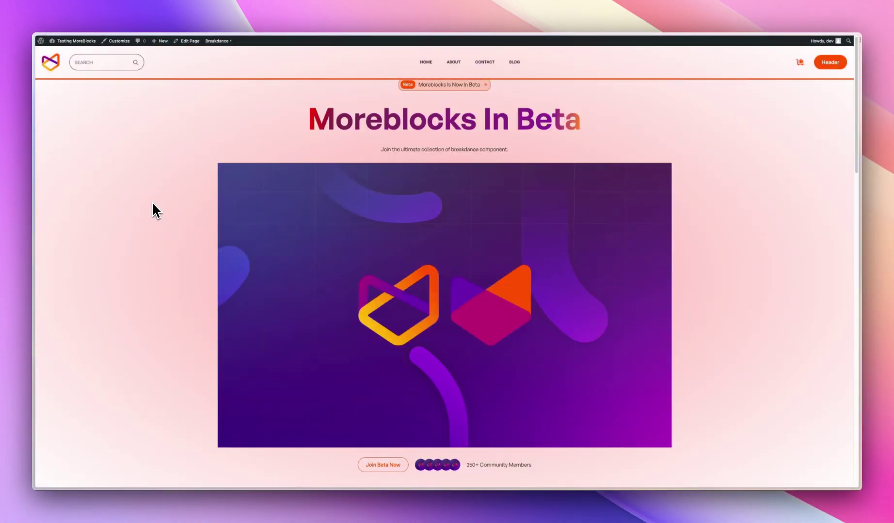
pyautogui.moveTo(38, 194)
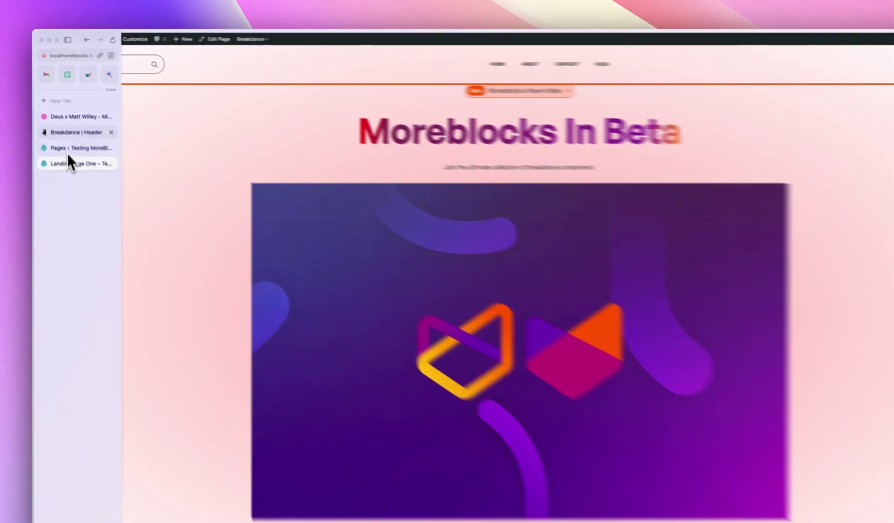
pyautogui.click(65, 127)
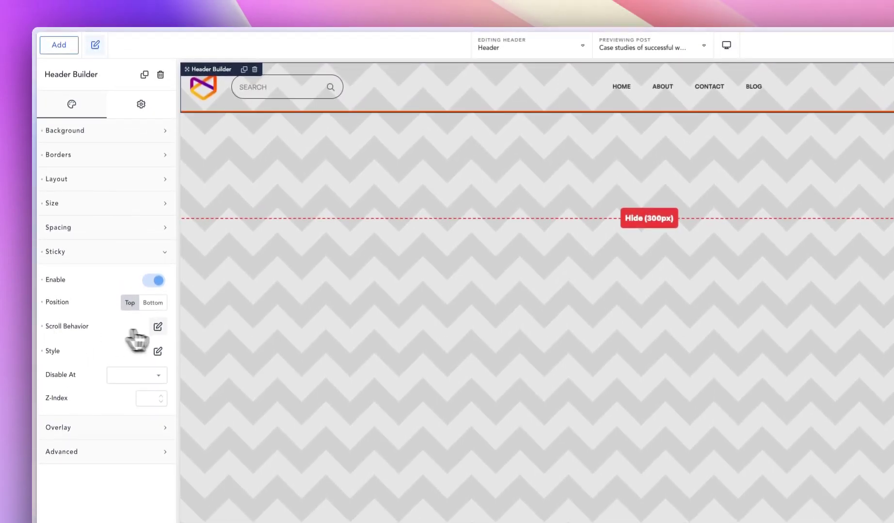
# Clear the header's custom sticky style and review its Background settings.
pyautogui.click(158, 253)
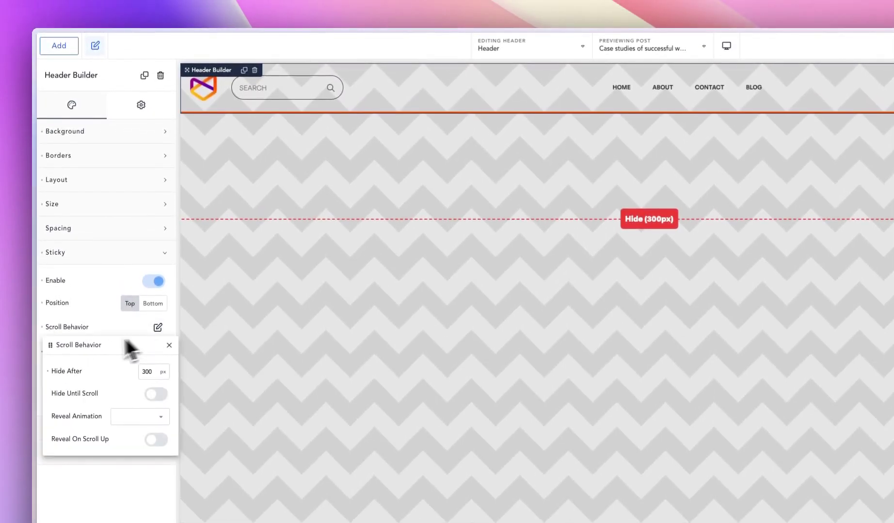
pyautogui.click(50, 330)
pyautogui.click(48, 352)
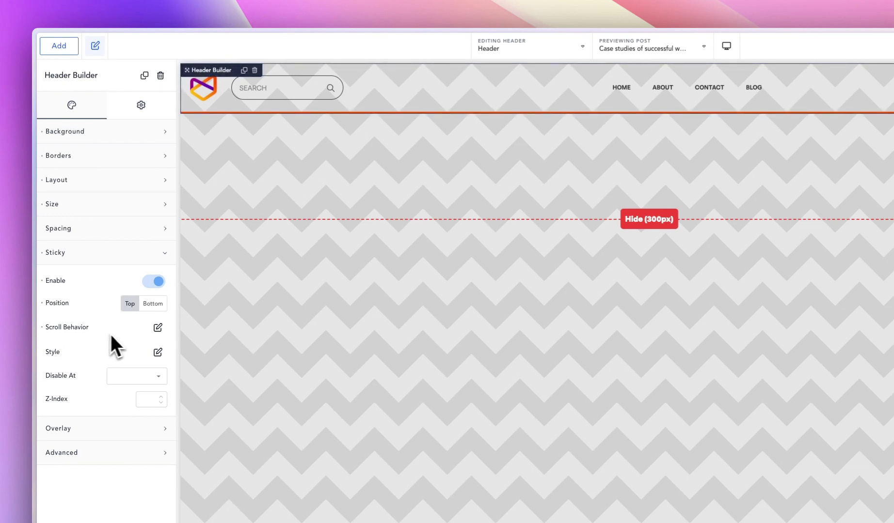
pyautogui.click(102, 132)
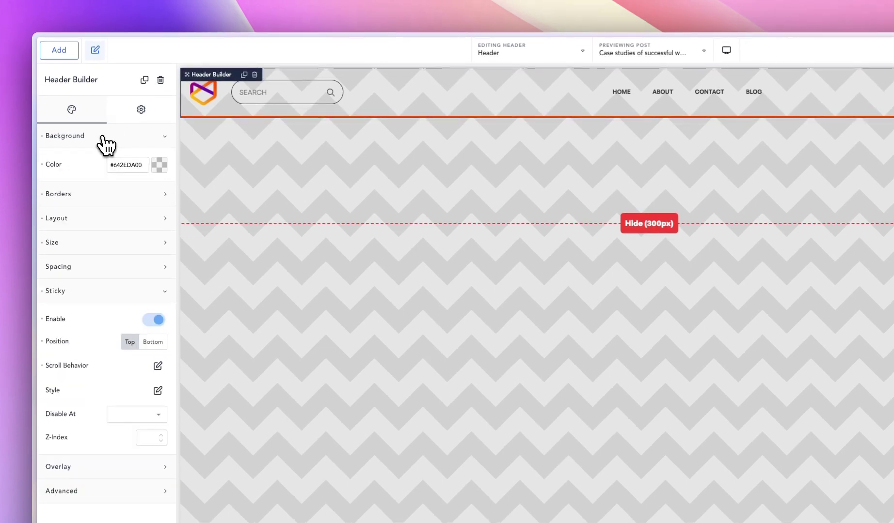
pyautogui.click(103, 138)
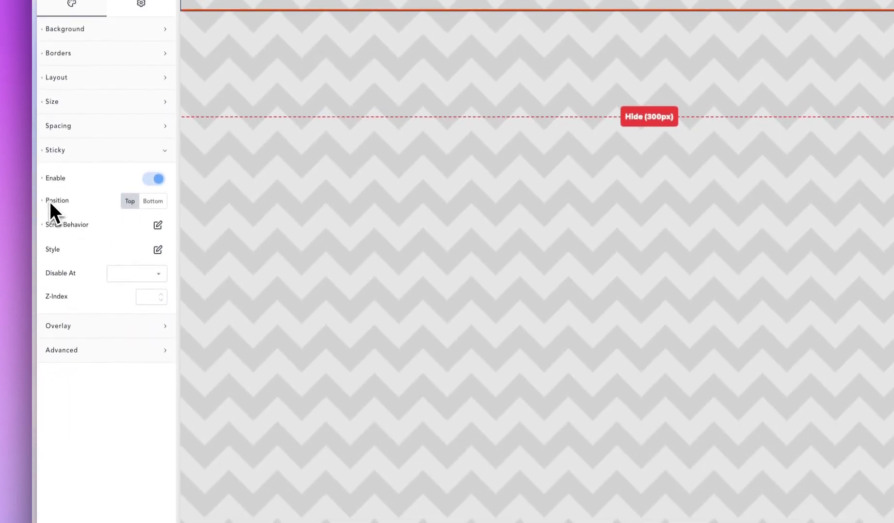
# Replace Hide After with Hide Until Scroll at a 300 px scroll distance, and check the header on Landing Page One.
pyautogui.click(157, 224)
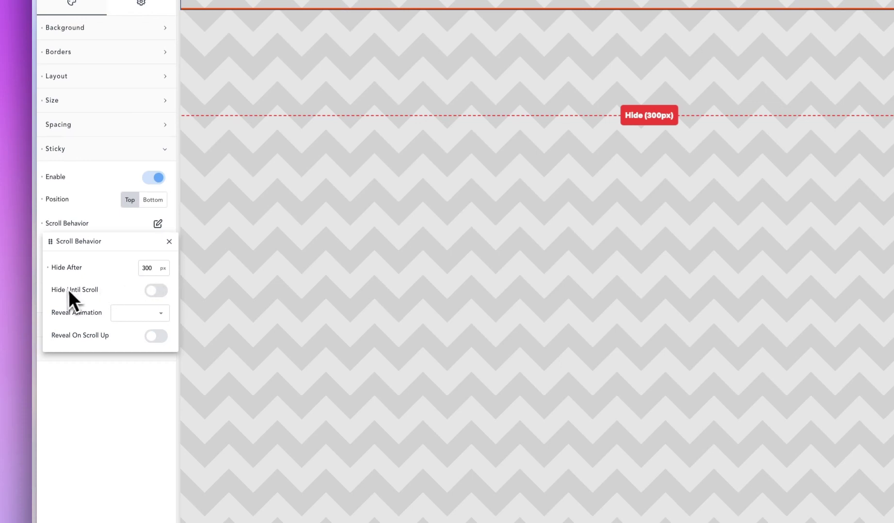
pyautogui.click(150, 291)
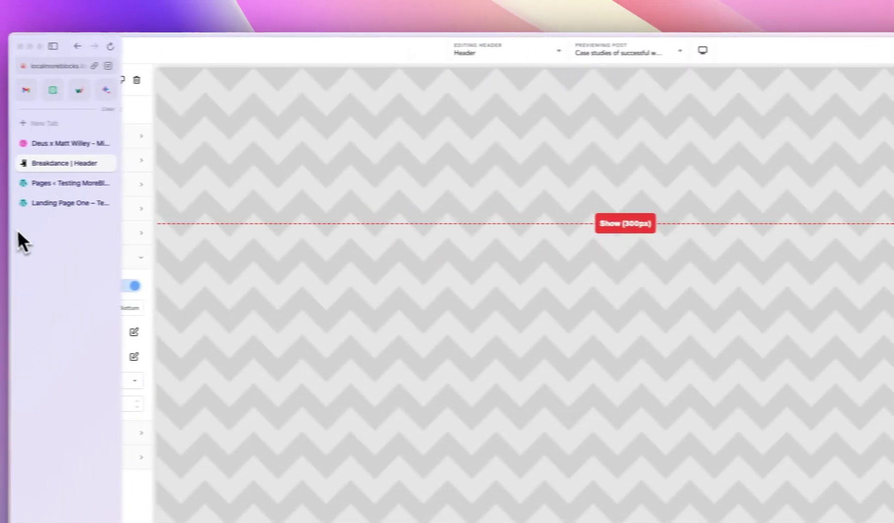
pyautogui.click(58, 201)
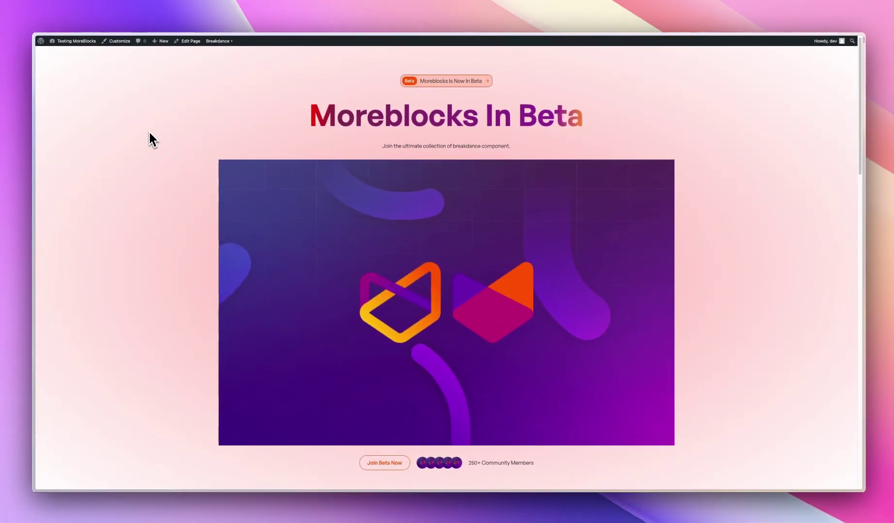
pyautogui.scroll(-5, 150, 136)
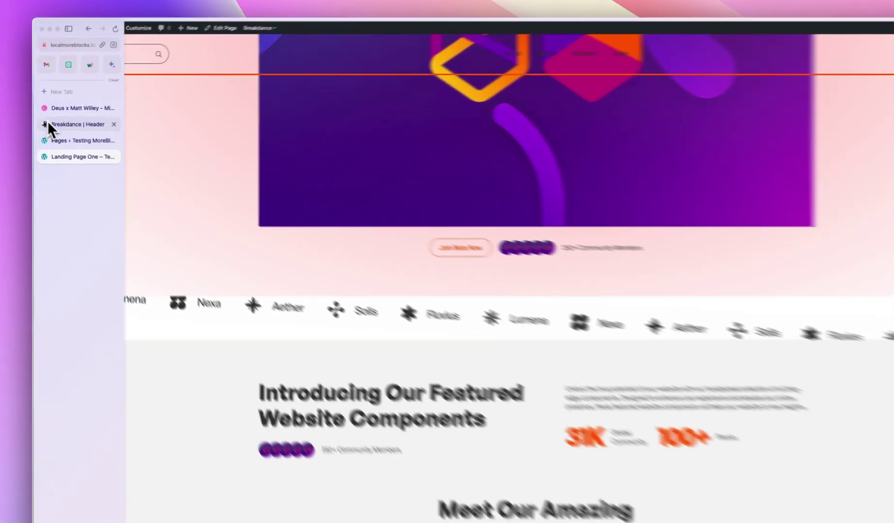
pyautogui.click(48, 124)
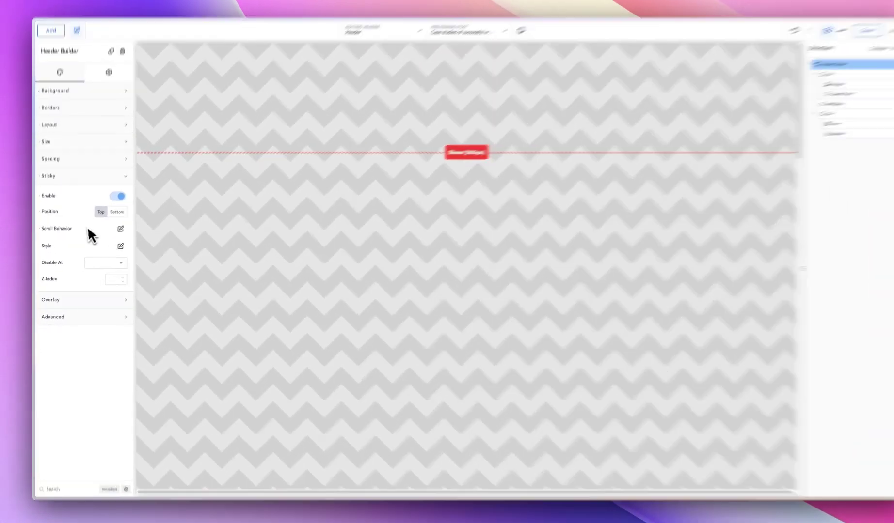
# Set the sticky header's reveal animation to Slide and switch to Landing Page One.
pyautogui.click(116, 232)
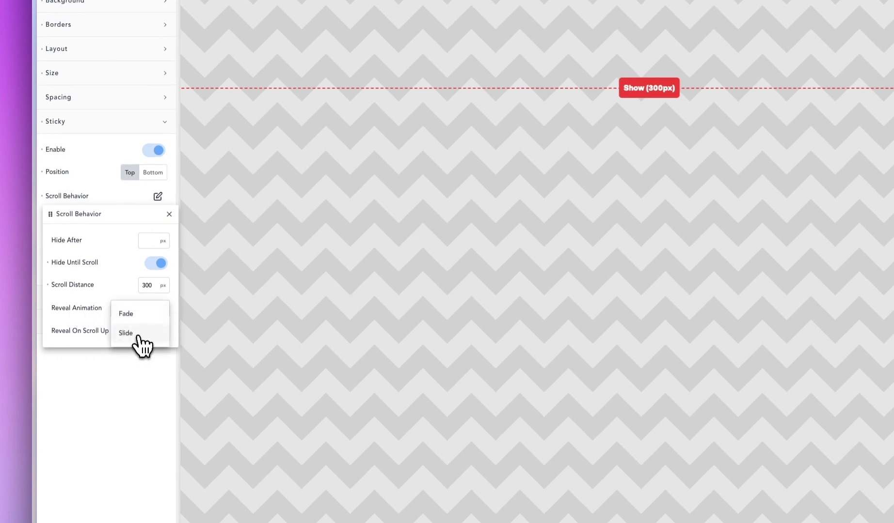
pyautogui.click(126, 333)
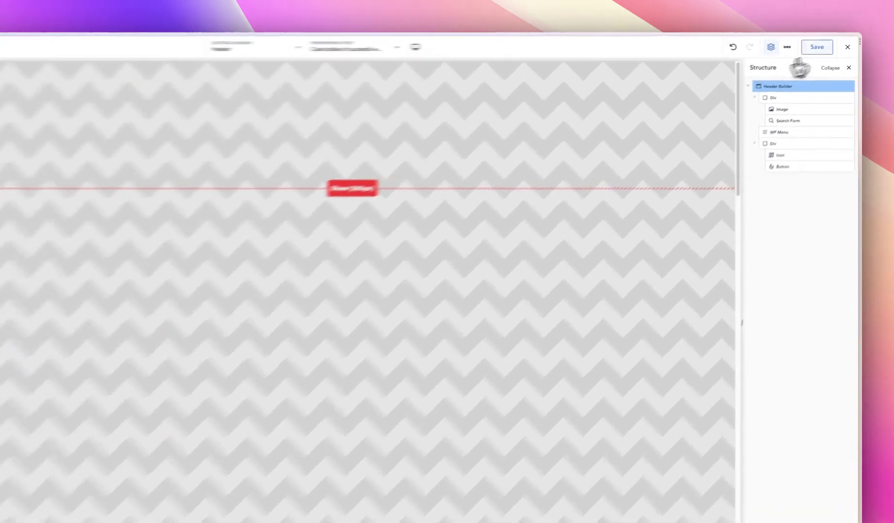
pyautogui.moveTo(25, 145)
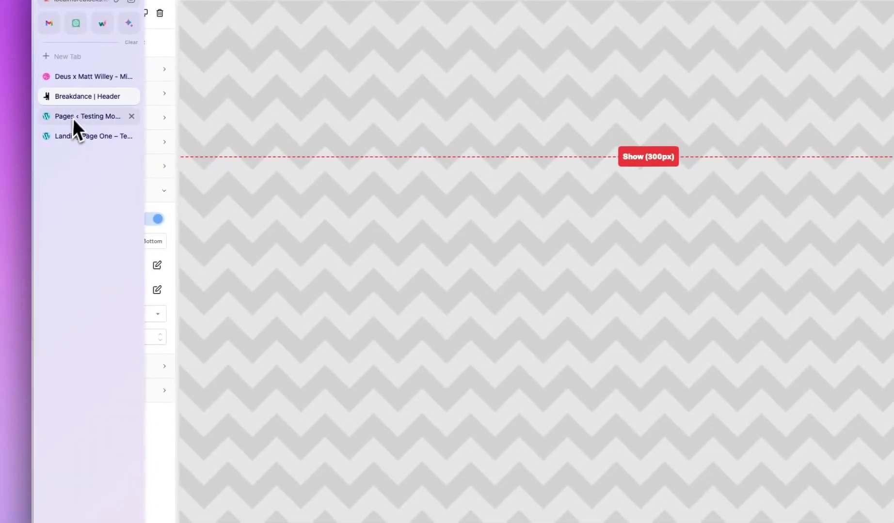
pyautogui.click(82, 136)
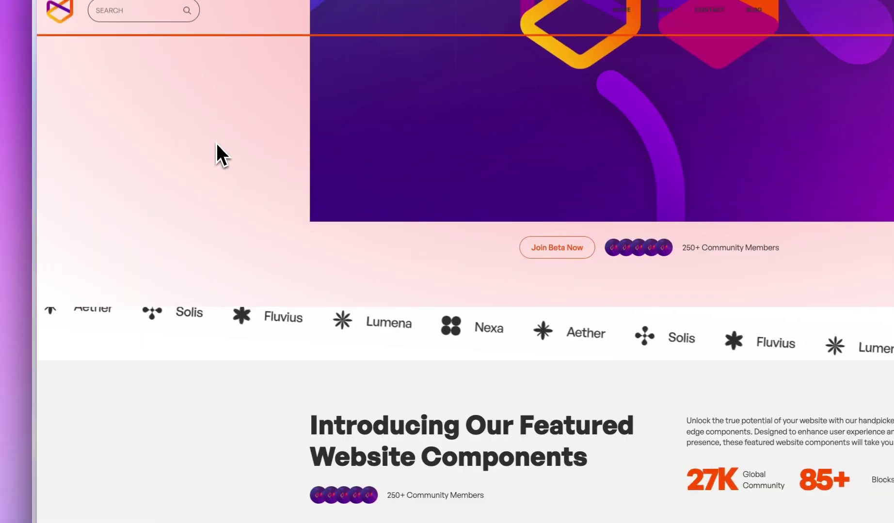
# Scroll the landing page to check the header's slide animation, and return to the header editor.
pyautogui.scroll(5, 223, 143)
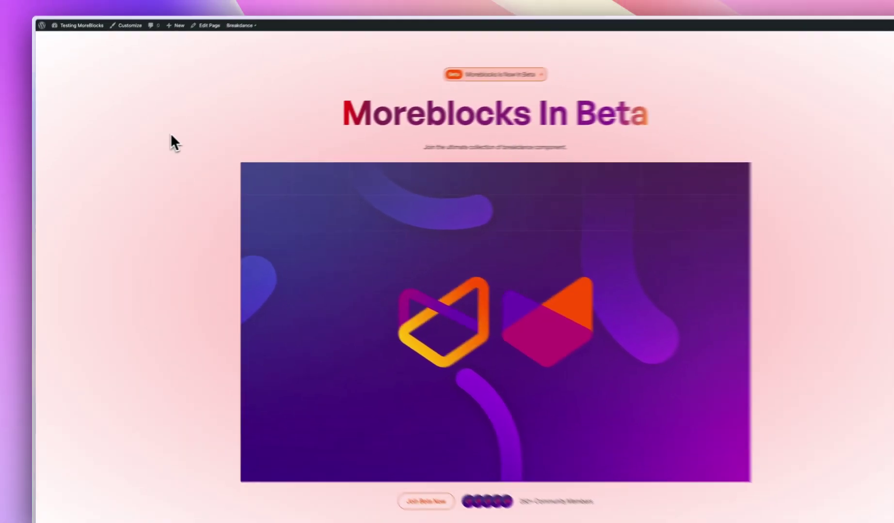
pyautogui.scroll(-5, 203, 148)
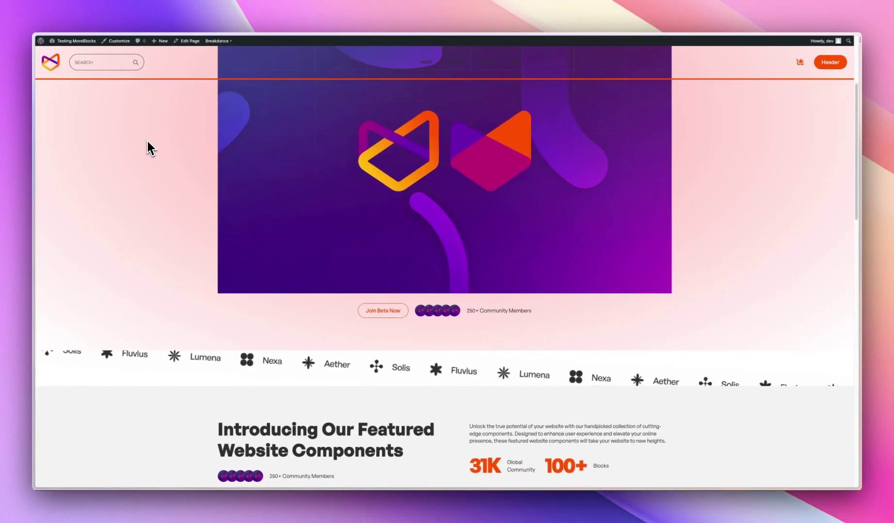
pyautogui.moveTo(41, 140)
pyautogui.click(65, 120)
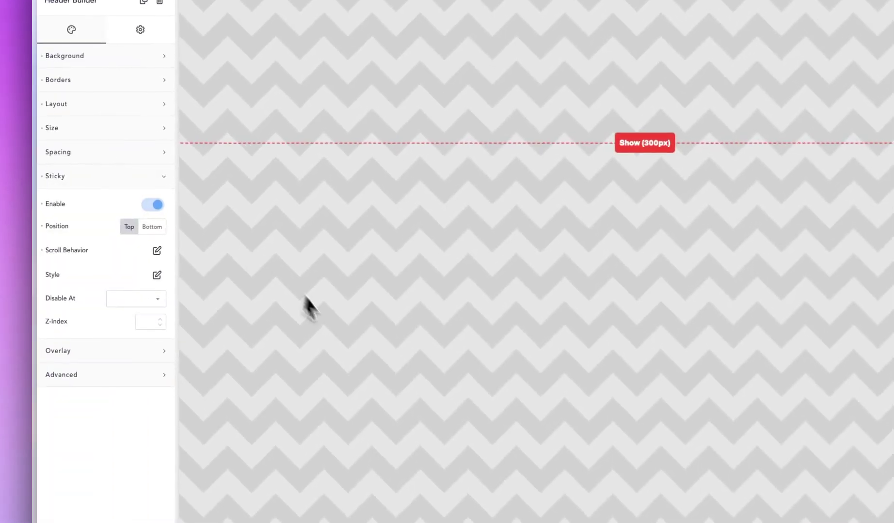
# Enable Reveal On Scroll Up for the sticky header, save it and switch to Landing Page One.
pyautogui.click(158, 251)
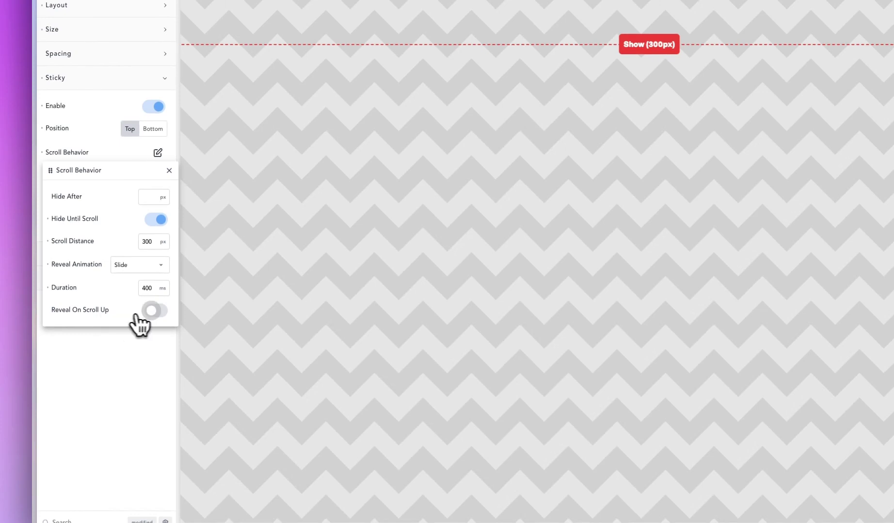
pyautogui.click(153, 312)
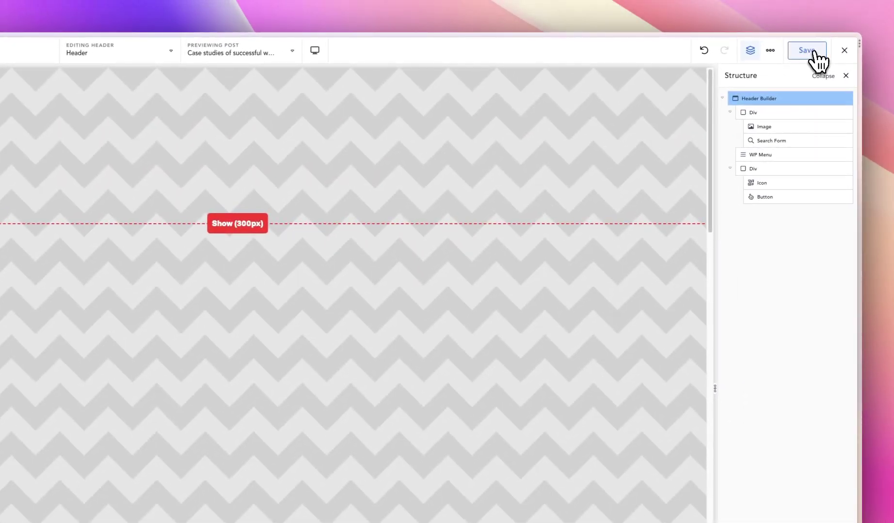
pyautogui.click(814, 51)
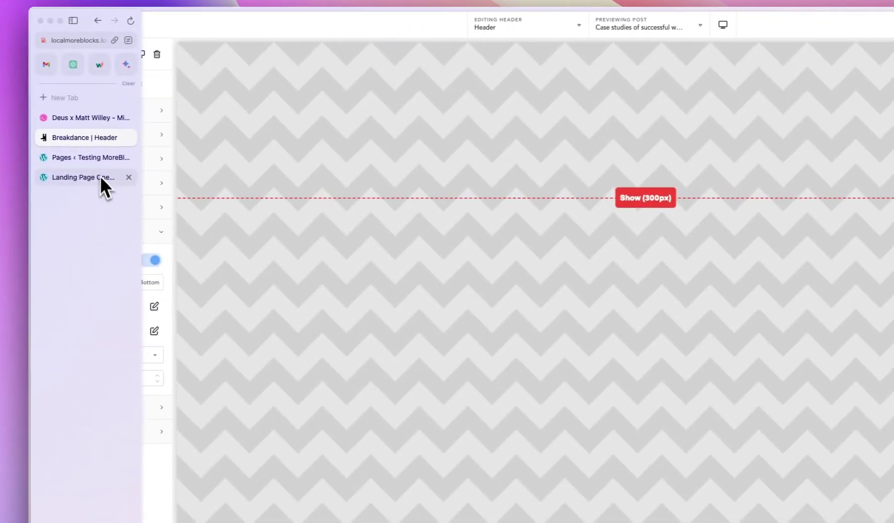
pyautogui.click(100, 176)
# Scroll the landing page down and back up to check Reveal On Scroll Up, and return to the header editor.
pyautogui.scroll(5, 187, 196)
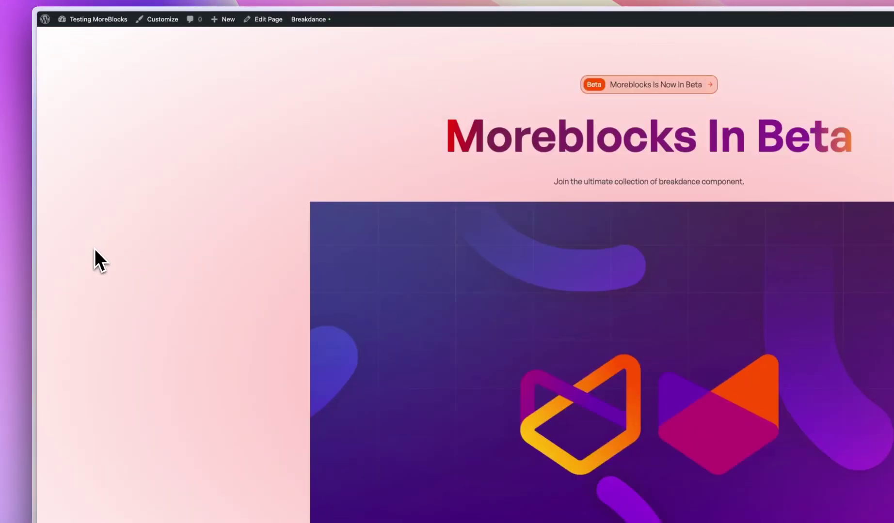
pyautogui.scroll(-10, 100, 246)
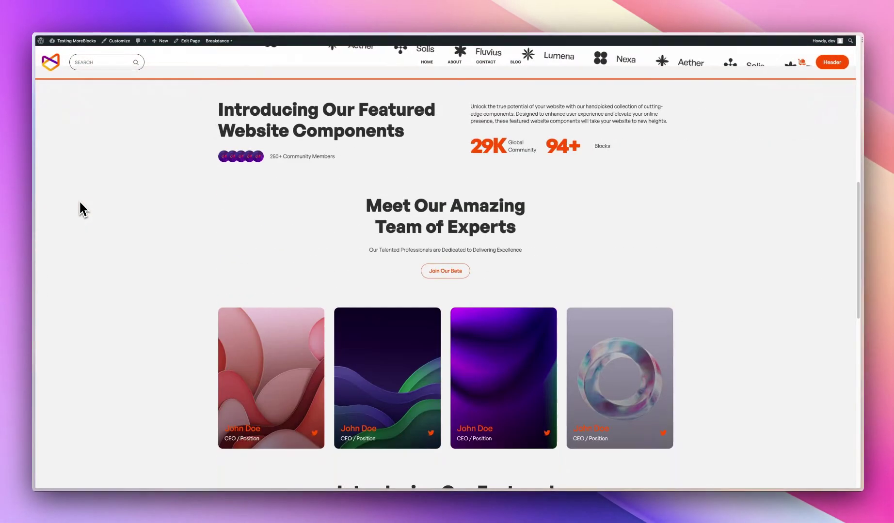
pyautogui.scroll(-5, 78, 202)
pyautogui.scroll(15, 85, 217)
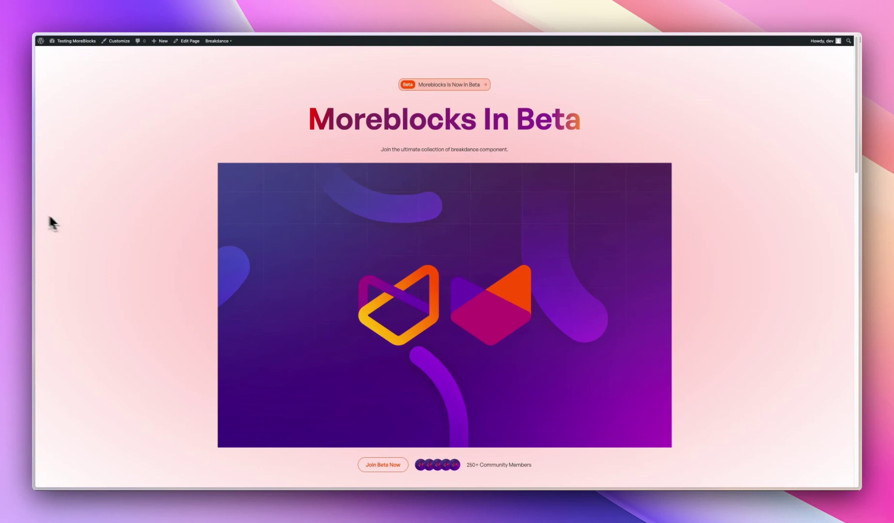
pyautogui.moveTo(34, 175)
pyautogui.click(73, 118)
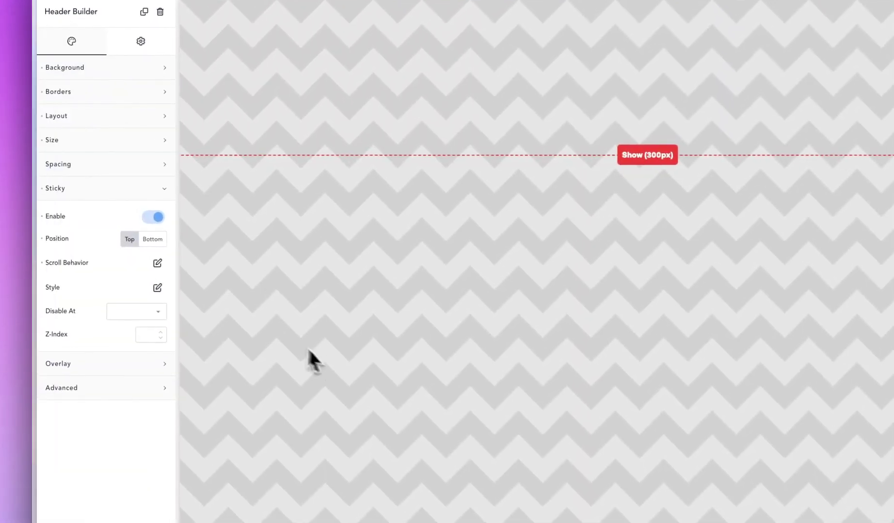
# Turn off Hide Until Scroll and set the sticky header's Hide After distance to 400 px.
pyautogui.click(154, 261)
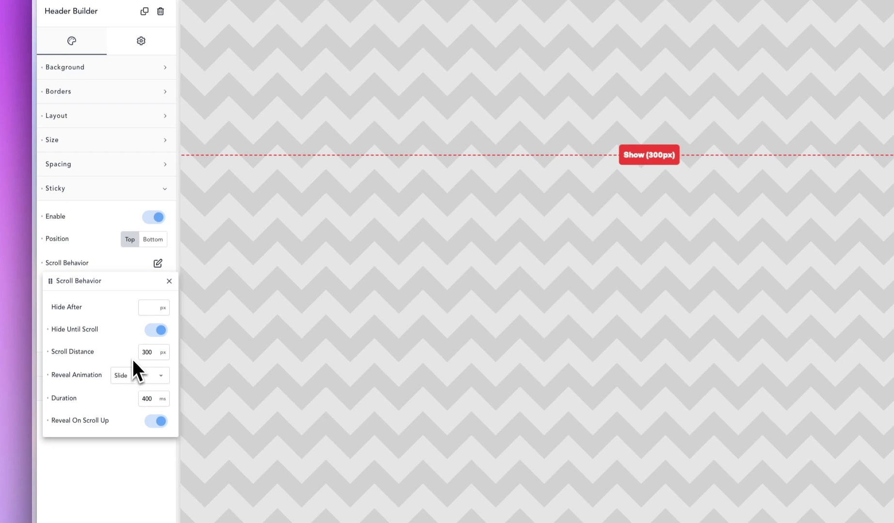
pyautogui.click(155, 331)
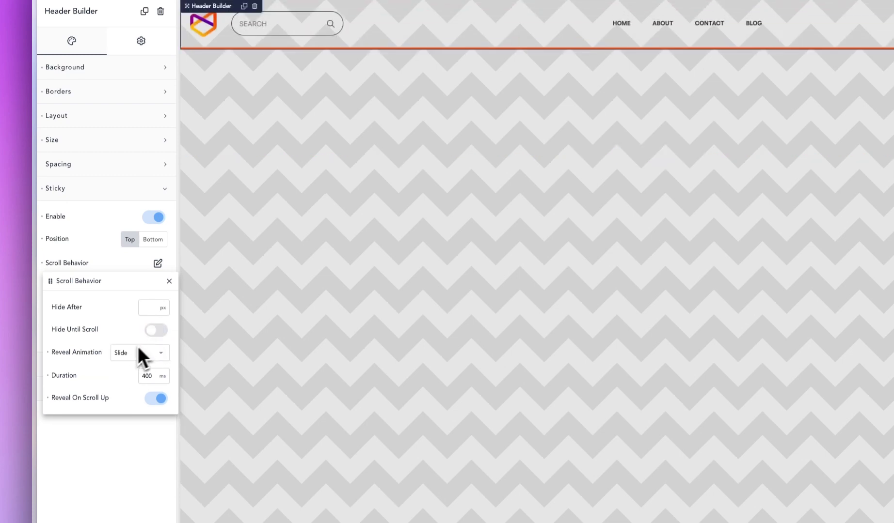
pyautogui.click(144, 308)
pyautogui.write('400')
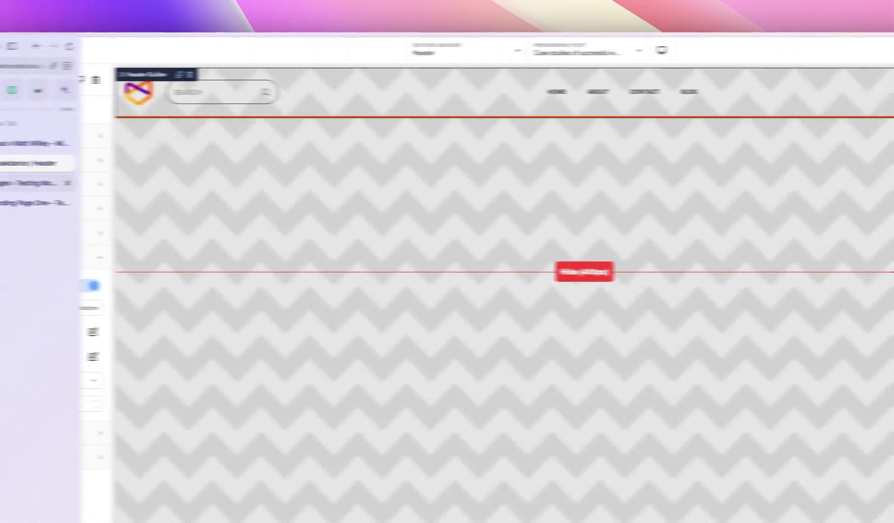
# Scroll Landing Page One down and up to check how the header hides and reappears.
pyautogui.click(60, 199)
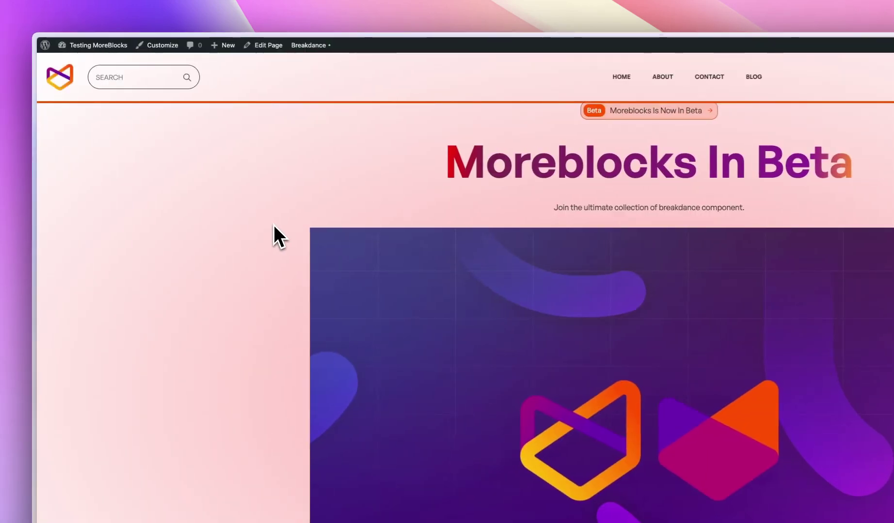
pyautogui.scroll(-5, 222, 249)
pyautogui.scroll(-10, 157, 189)
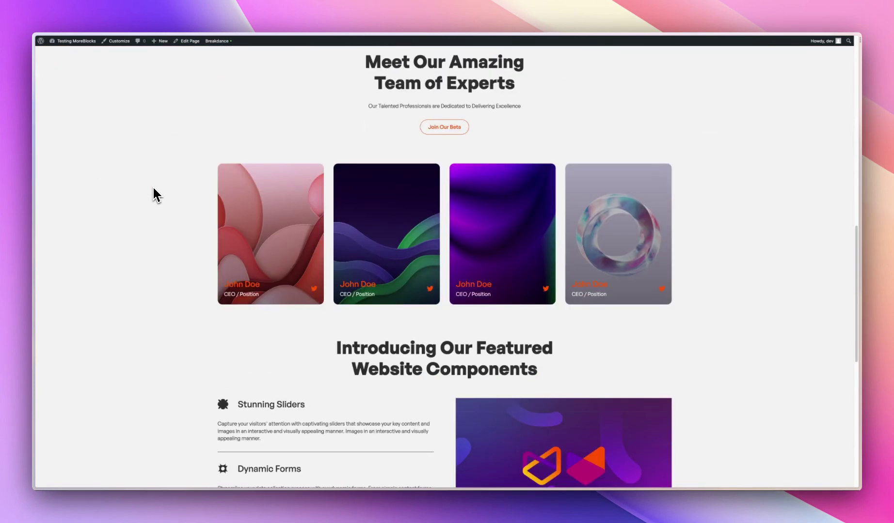
pyautogui.scroll(-4, 153, 192)
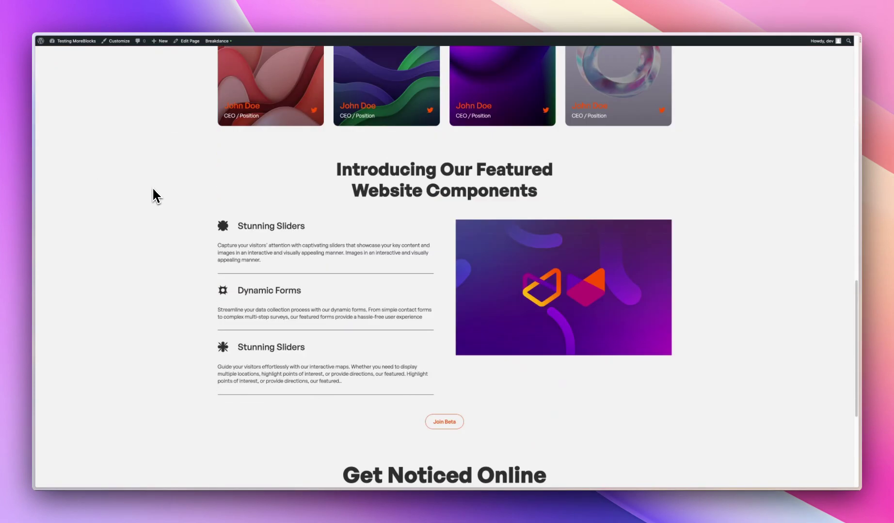
pyautogui.scroll(3, 144, 271)
pyautogui.scroll(2, 144, 270)
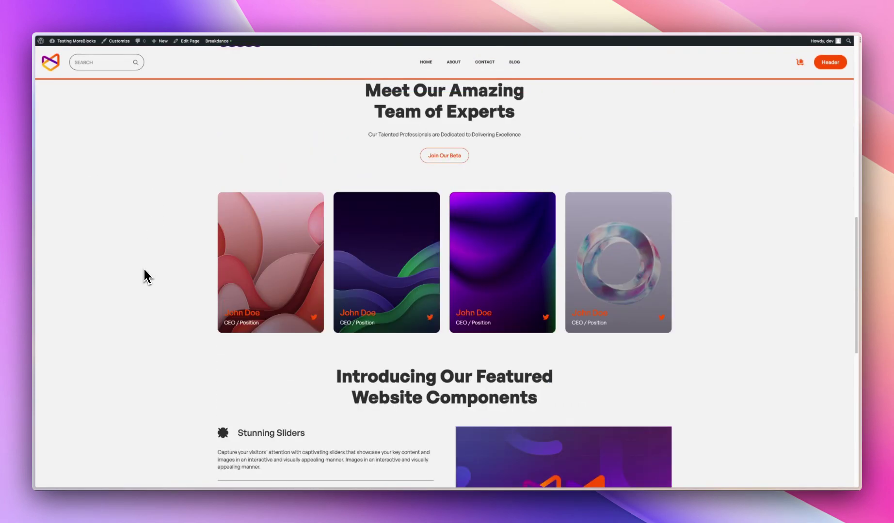
pyautogui.moveTo(36, 150)
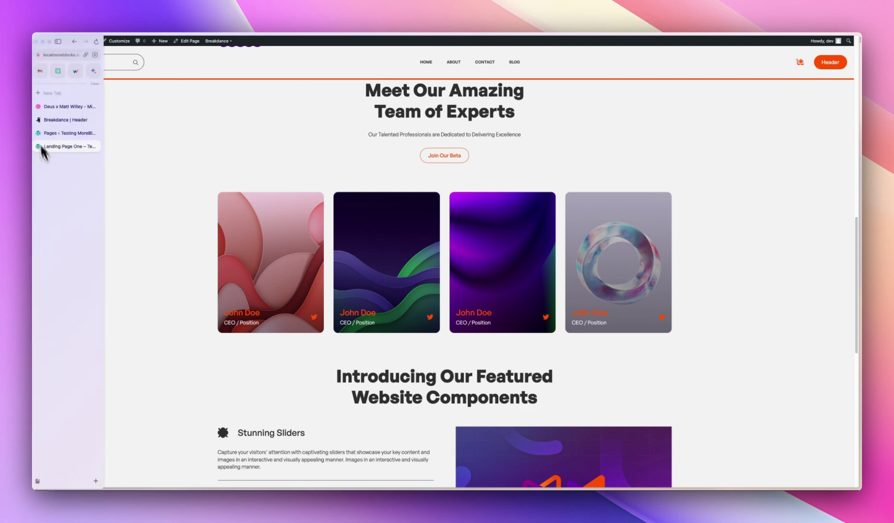
# Return to the header editor and set the sticky header's background to the purple Links colour.
pyautogui.click(52, 113)
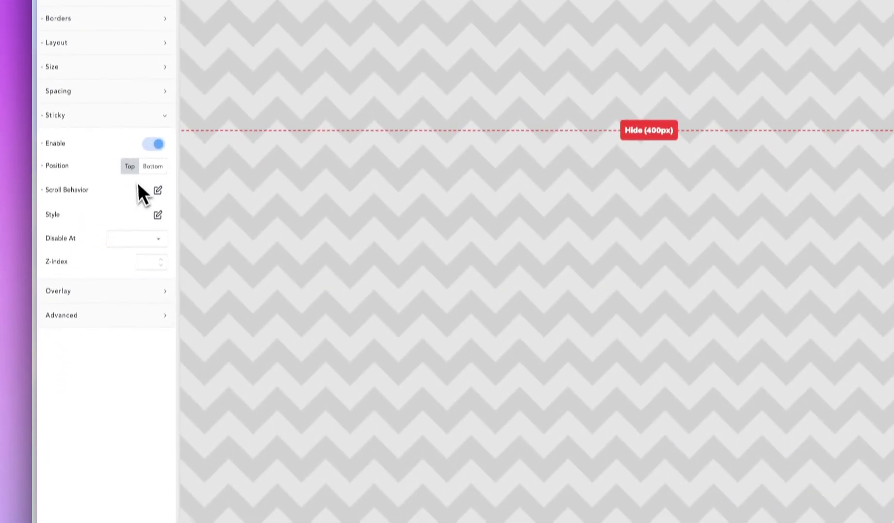
pyautogui.click(151, 273)
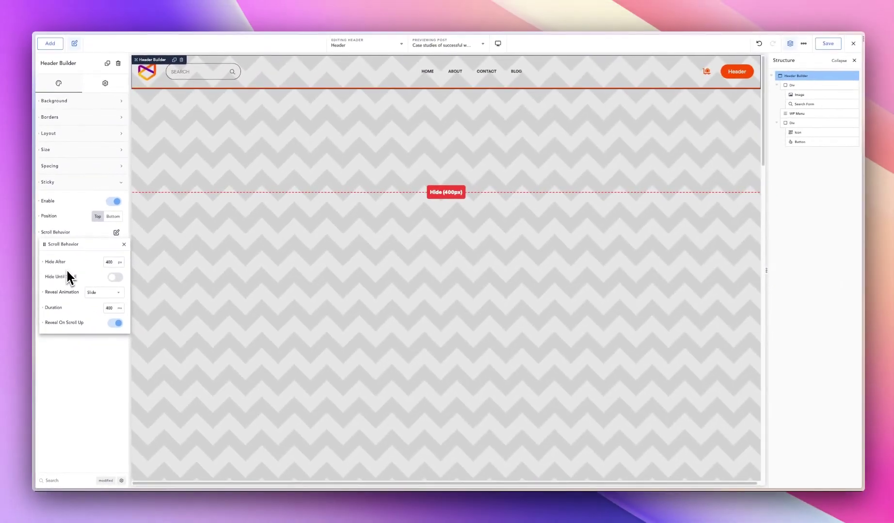
pyautogui.click(80, 208)
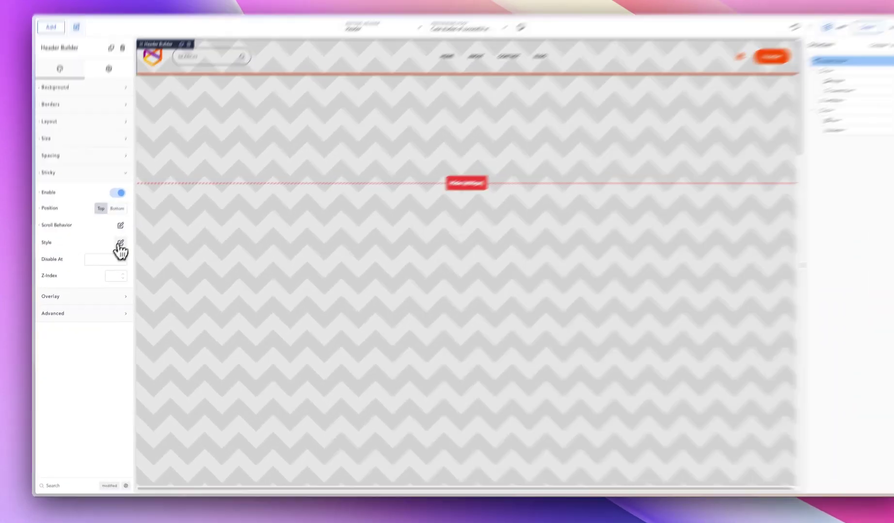
pyautogui.click(116, 249)
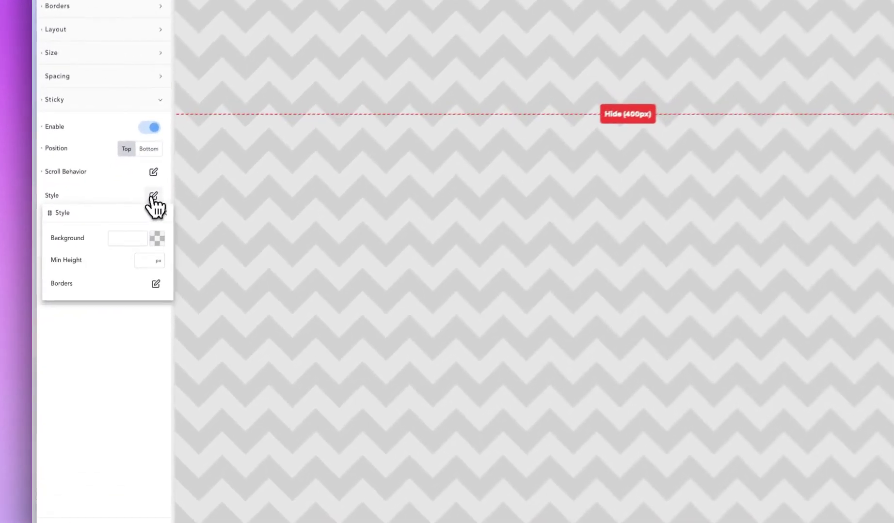
pyautogui.click(156, 237)
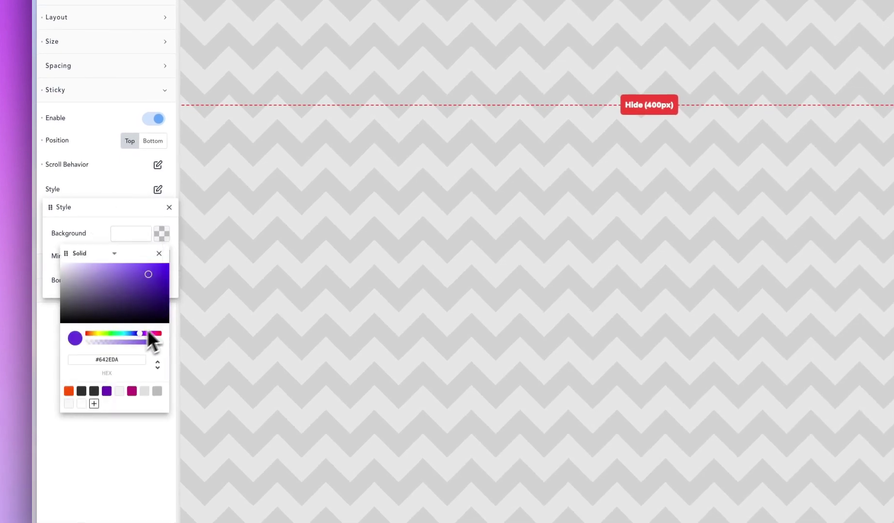
pyautogui.click(107, 392)
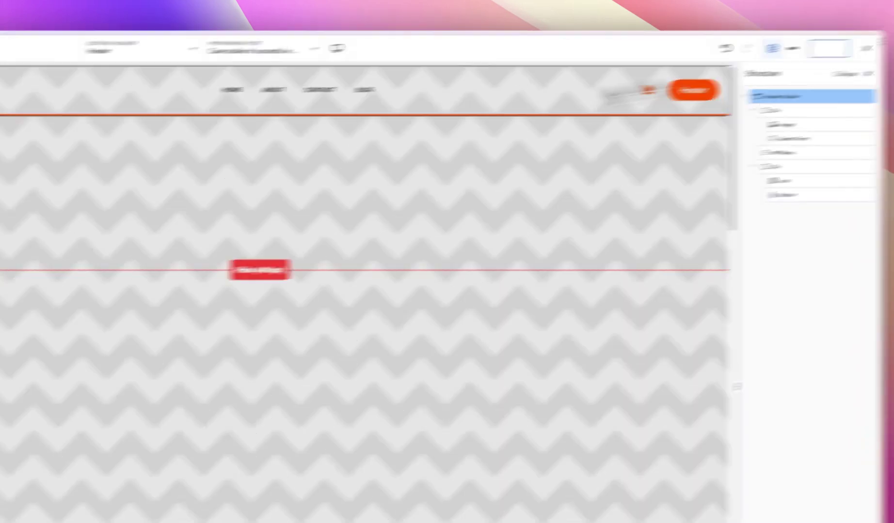
# Clear the sticky header's Hide After, Reveal On Scroll Up and Reveal Animation settings.
pyautogui.moveTo(2, 151)
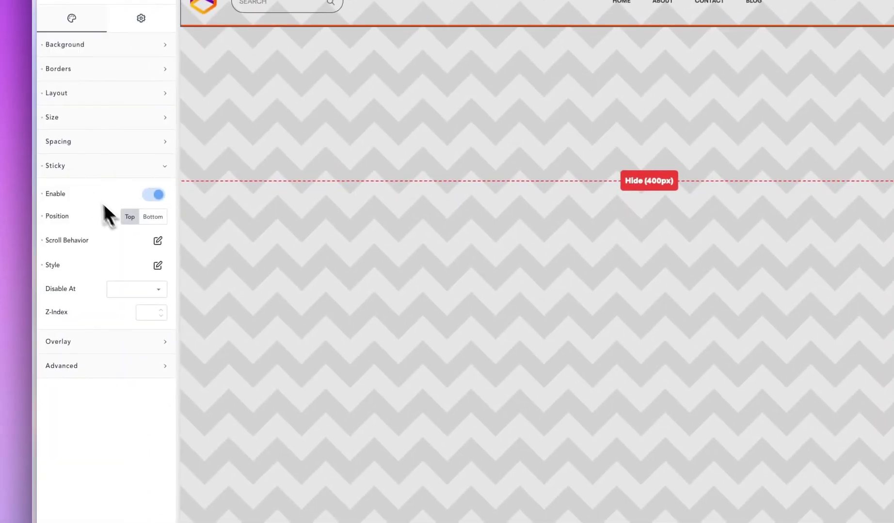
pyautogui.click(158, 241)
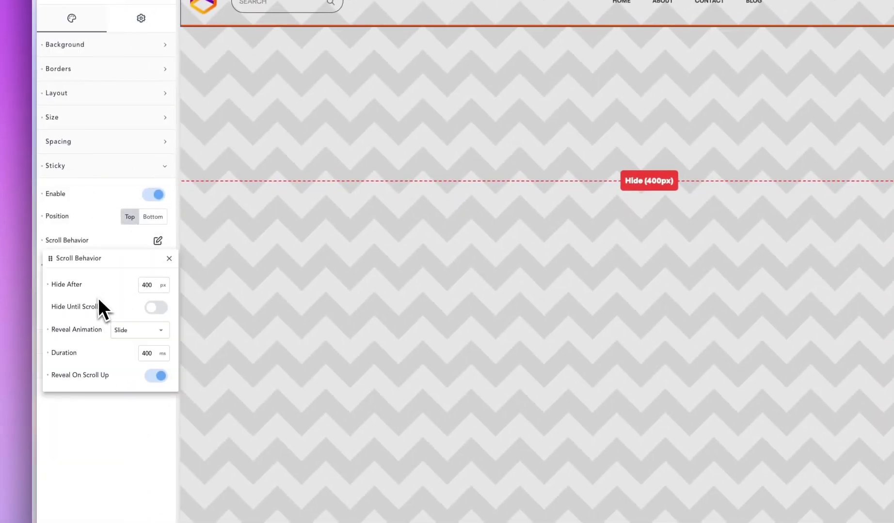
pyautogui.click(47, 285)
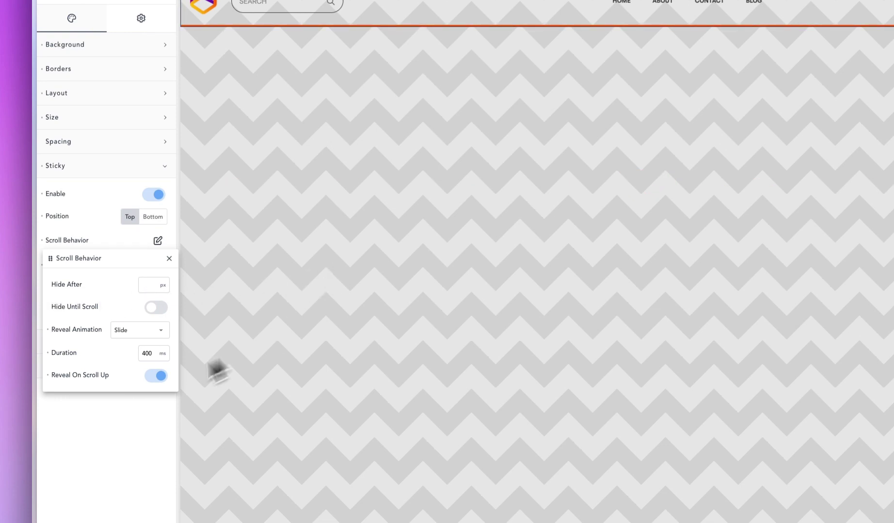
pyautogui.click(48, 376)
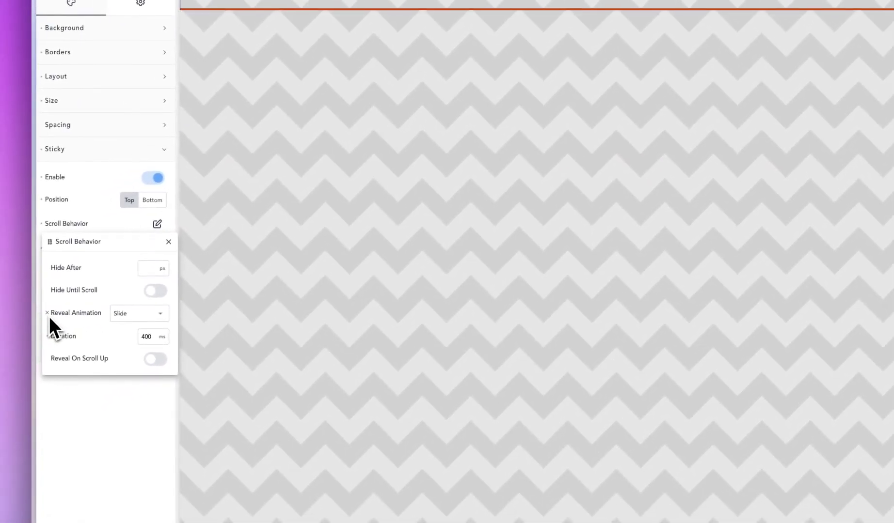
pyautogui.click(49, 228)
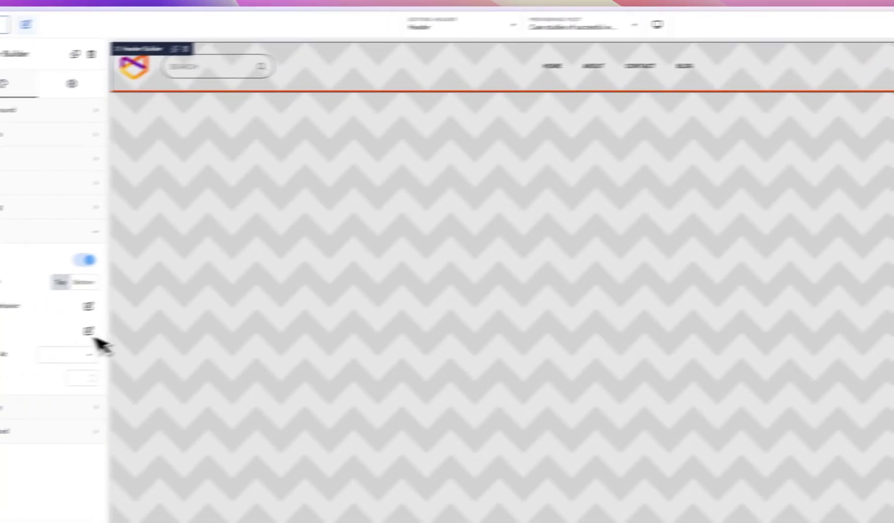
# Scroll Landing Page One to the top and back down to check the sticky header's background colour.
pyautogui.moveTo(28, 215)
pyautogui.click(87, 172)
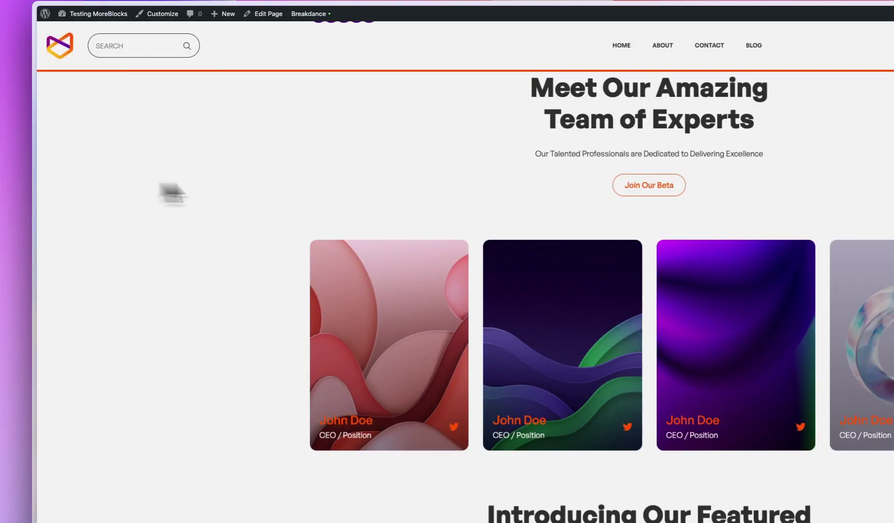
pyautogui.scroll(15, 350, 152)
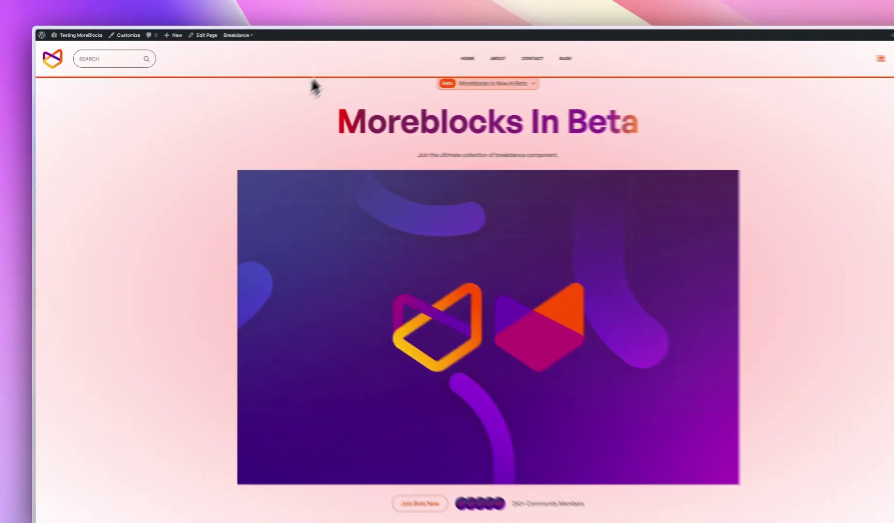
pyautogui.scroll(-1, 269, 141)
pyautogui.scroll(1, 266, 148)
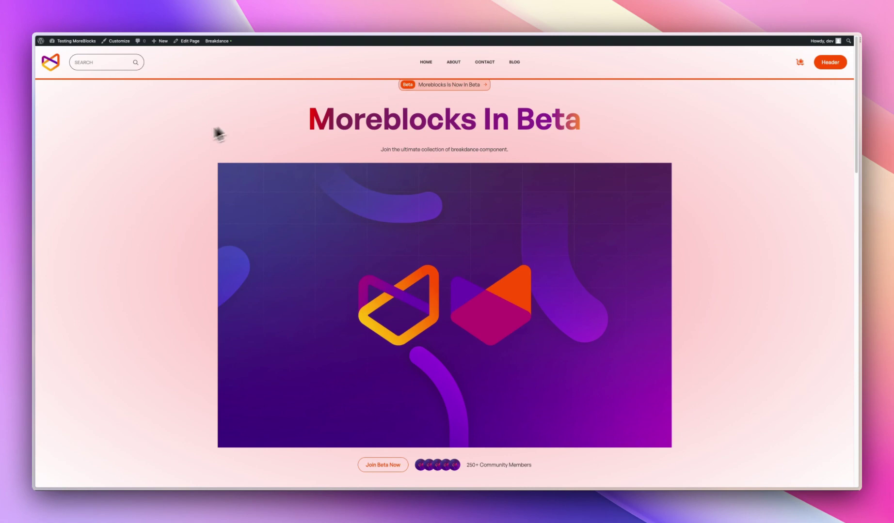
pyautogui.scroll(-10, 216, 133)
pyautogui.scroll(-3, 180, 249)
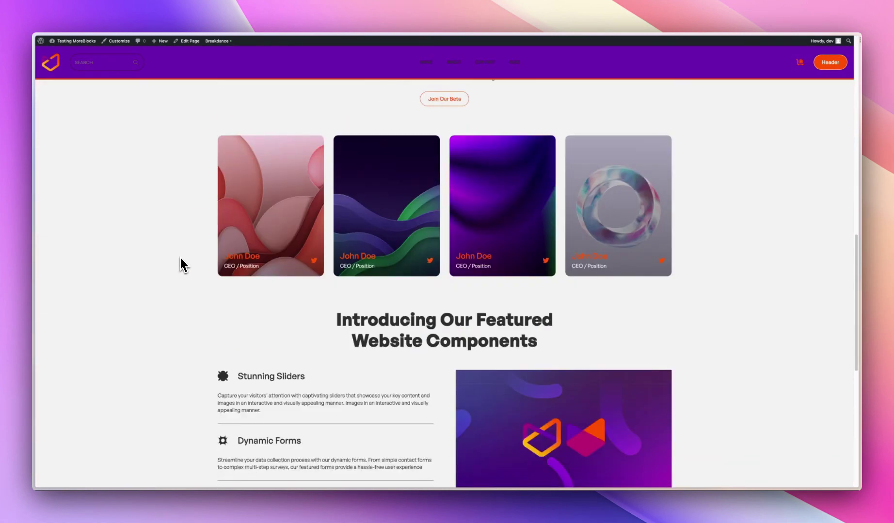
# Return to the header editor and set the sticky style's minimum height to 90 px.
pyautogui.moveTo(36, 200)
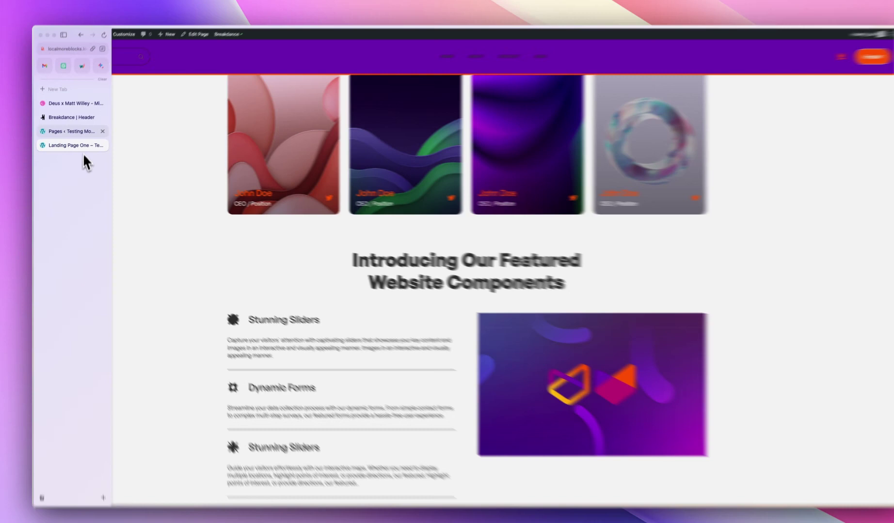
pyautogui.click(73, 117)
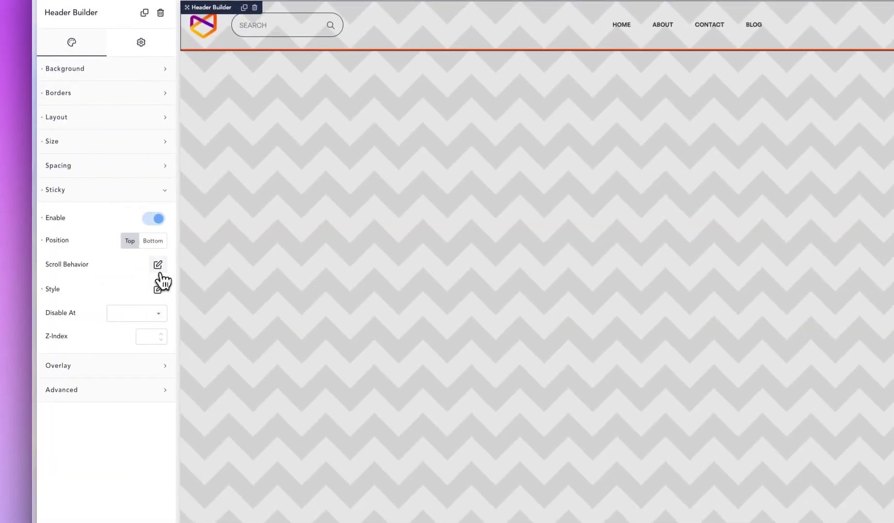
pyautogui.click(159, 268)
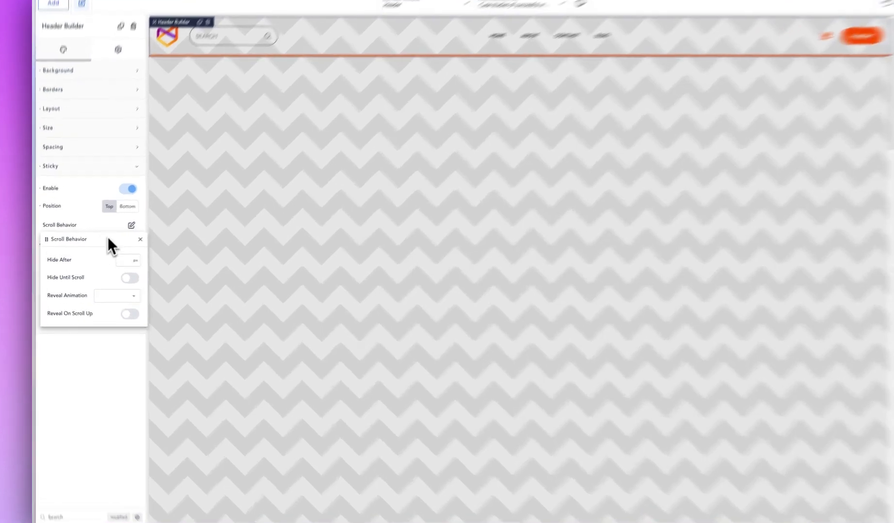
pyautogui.press('Escape')
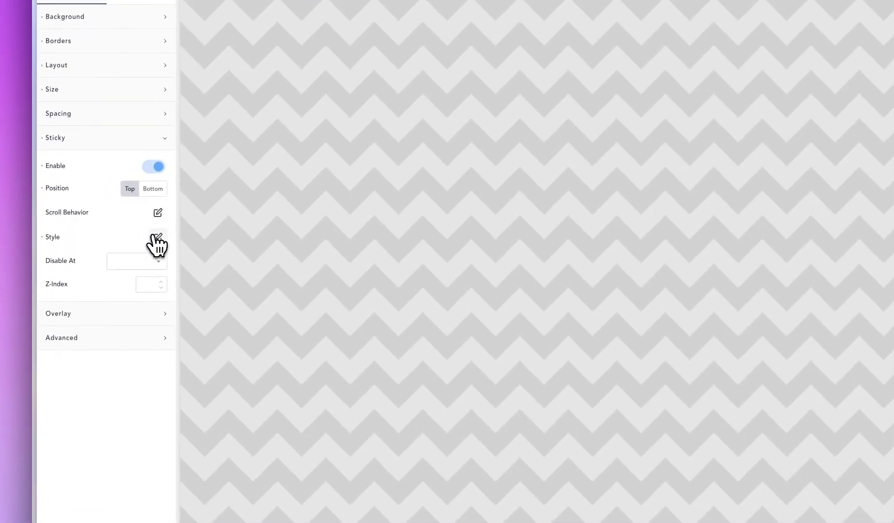
pyautogui.click(156, 237)
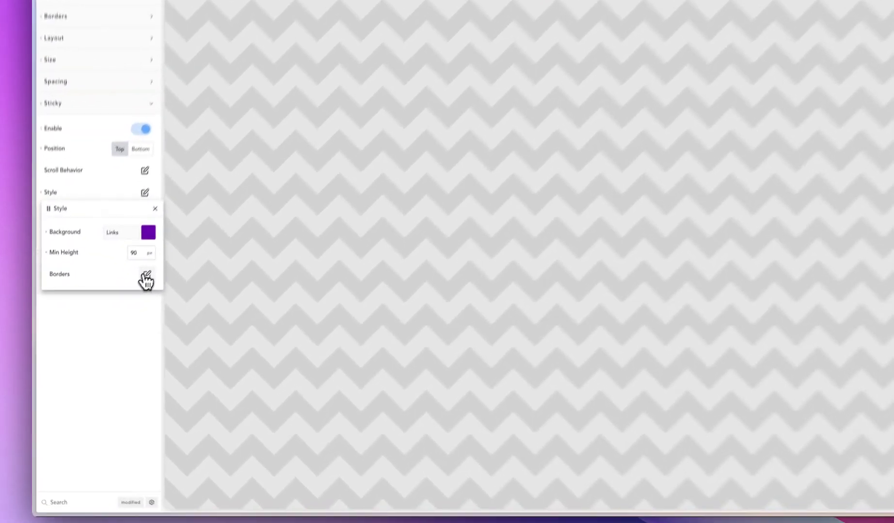
# Set the fill of the sticky header's bottom border to Fuchsia Pink.
pyautogui.click(117, 310)
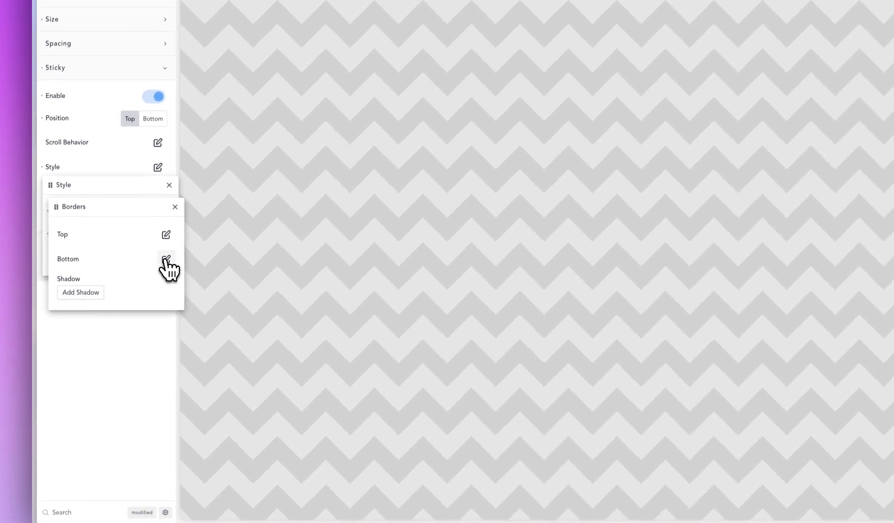
pyautogui.click(166, 260)
pyautogui.click(163, 275)
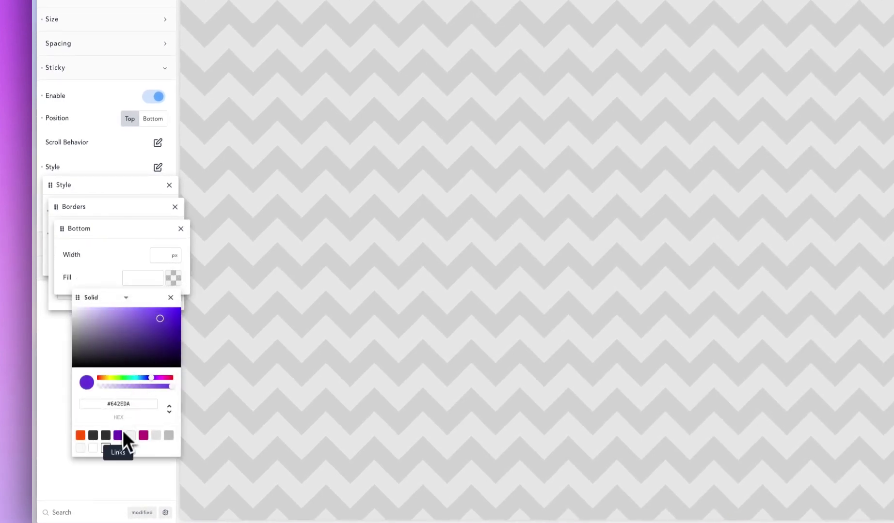
pyautogui.click(143, 436)
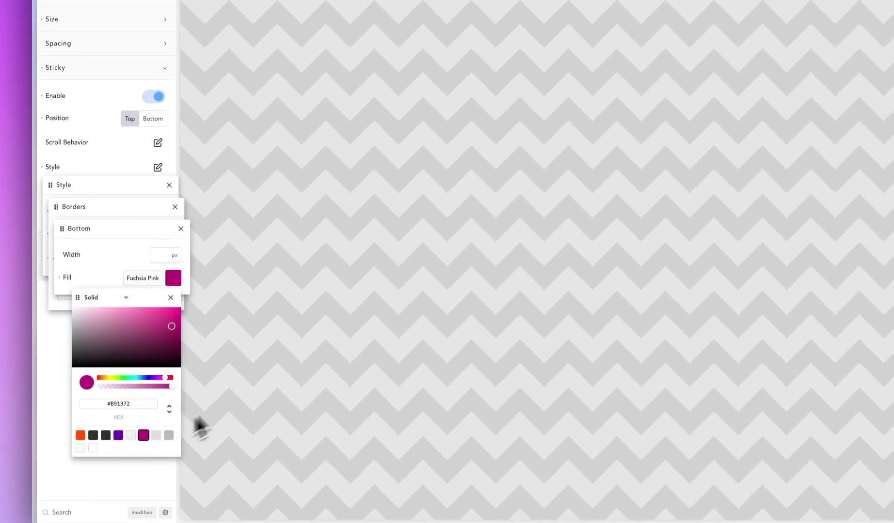
pyautogui.click(114, 174)
# Change the sticky header's background to the grey palette colour.
pyautogui.click(158, 167)
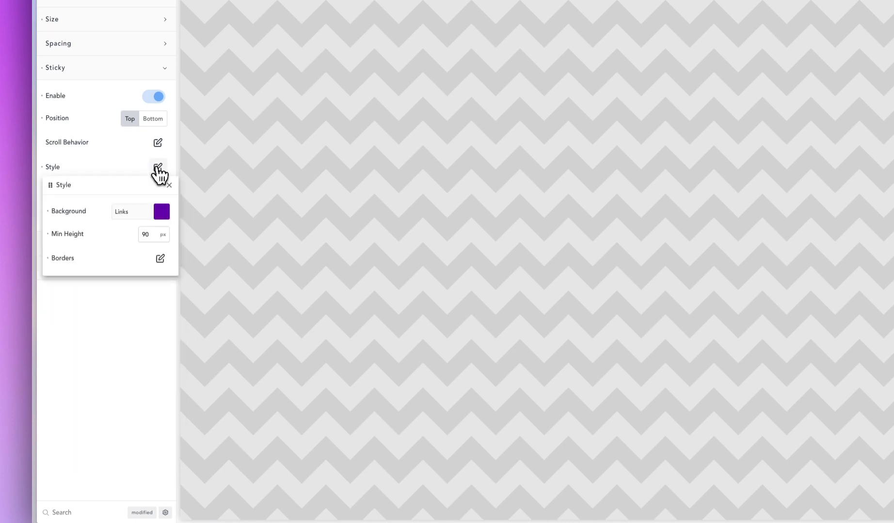
pyautogui.click(161, 214)
pyautogui.click(157, 370)
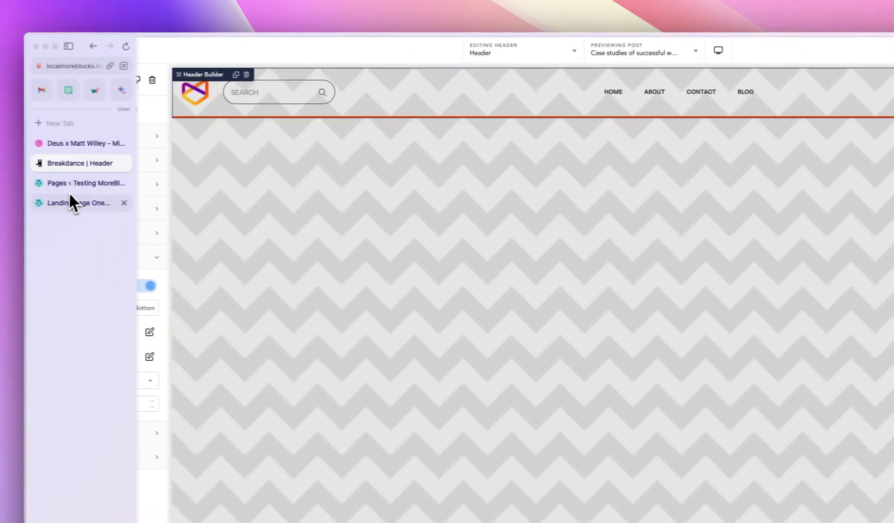
# Reload Landing Page One and scroll down to check the sticky header's background, height and bottom border.
pyautogui.click(69, 198)
pyautogui.rightClick(186, 173)
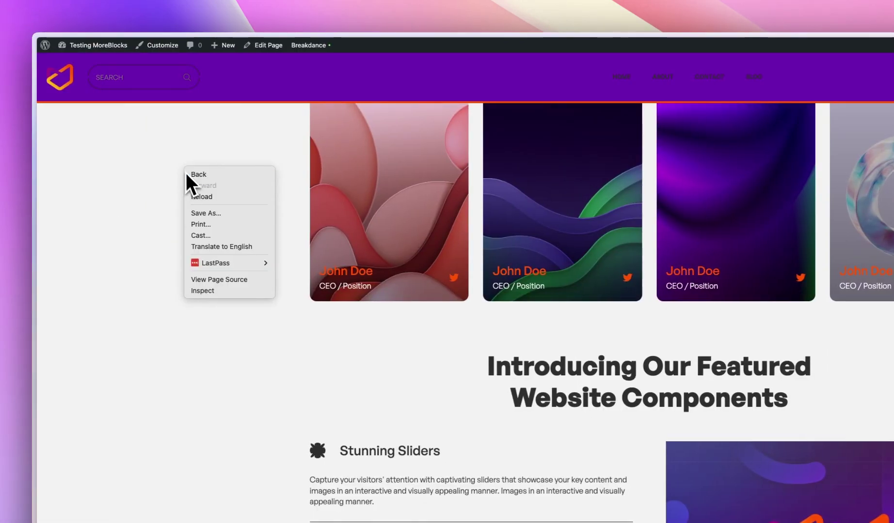
pyautogui.click(199, 197)
pyautogui.rightClick(113, 186)
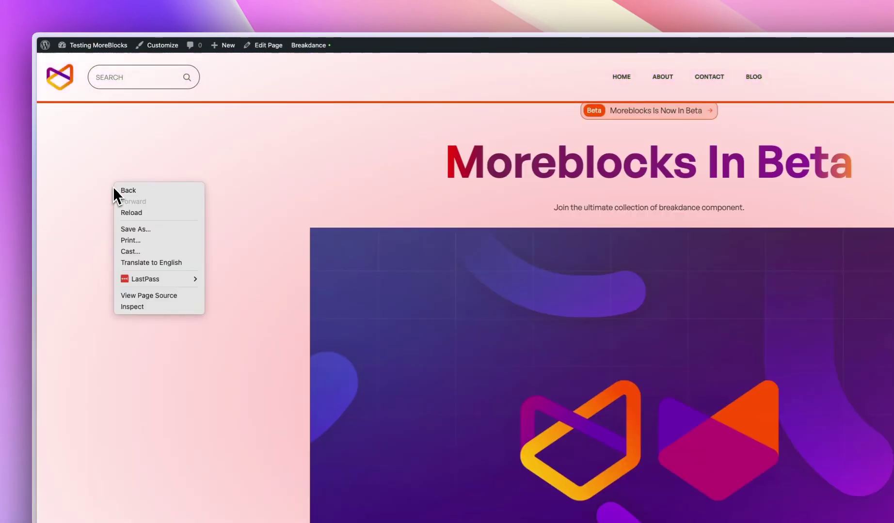
pyautogui.click(161, 213)
pyautogui.scroll(-10, 211, 185)
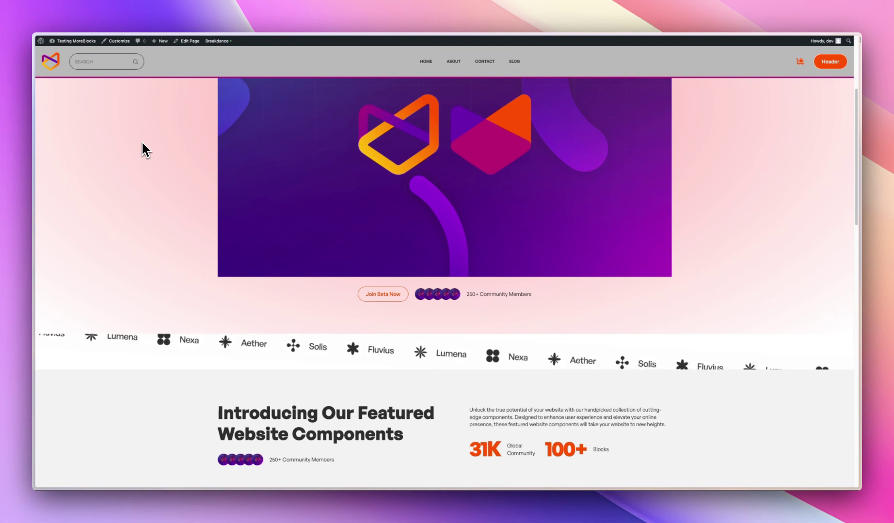
# Return to the header editor and review the breakpoints available for disabling the sticky header.
pyautogui.moveTo(36, 114)
pyautogui.click(70, 118)
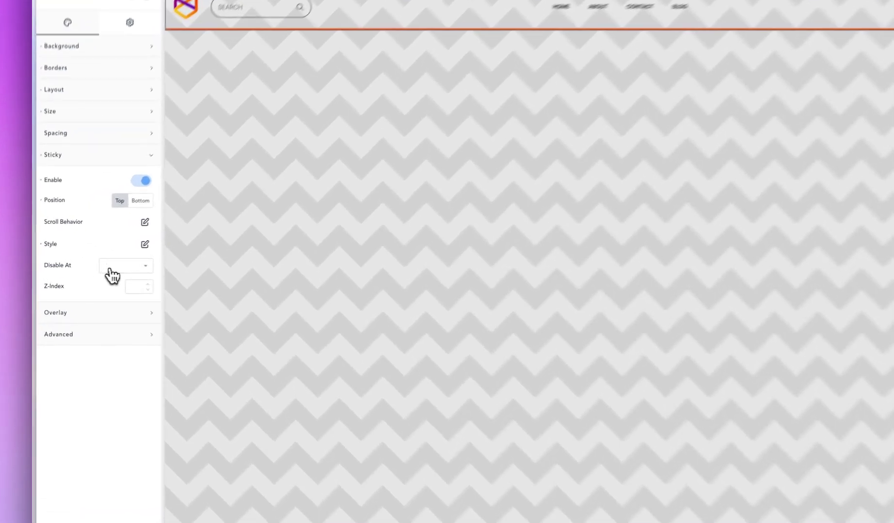
pyautogui.click(89, 265)
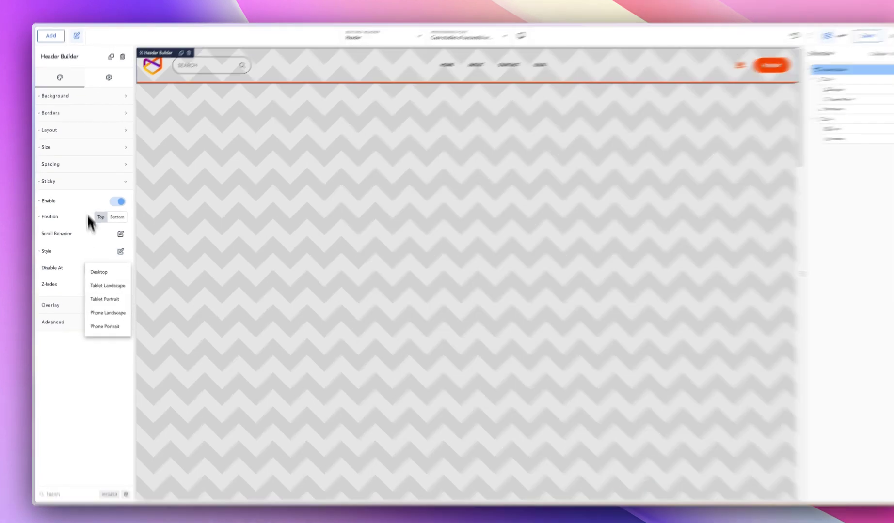
pyautogui.click(84, 251)
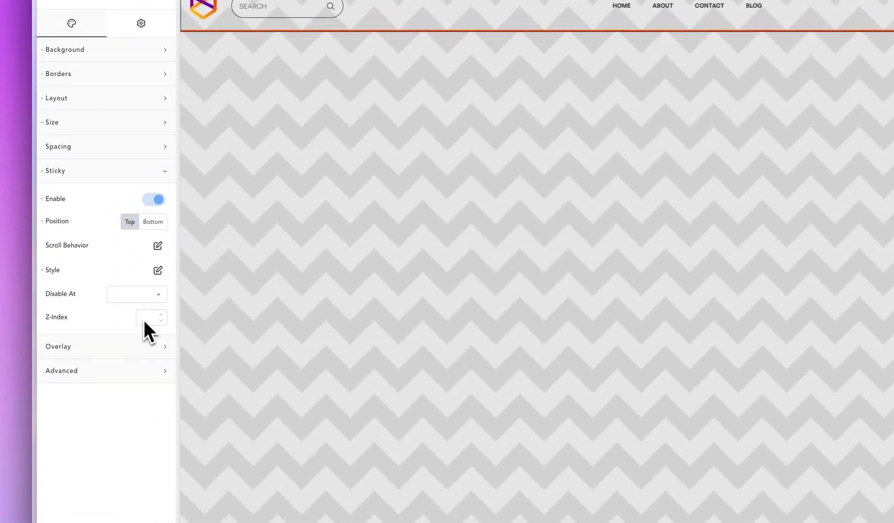
# Look at the header's Overlay settings and reopen its Sticky settings.
pyautogui.click(71, 171)
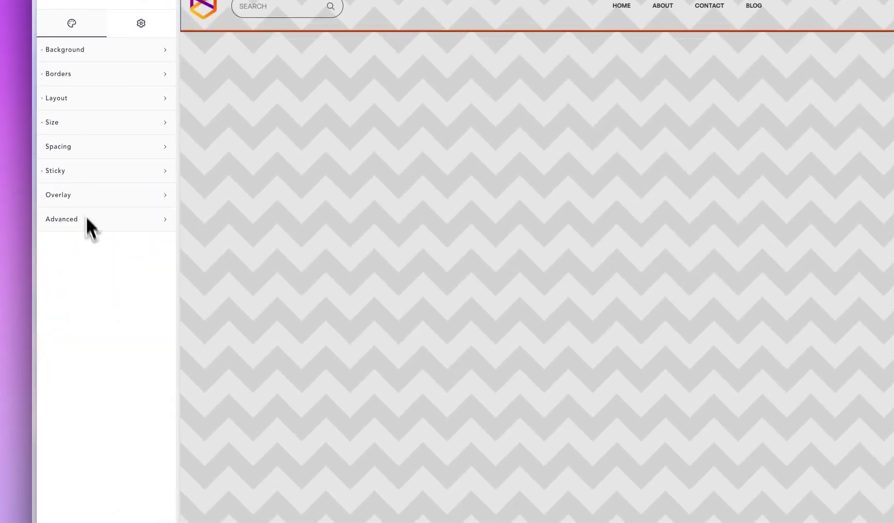
pyautogui.click(87, 172)
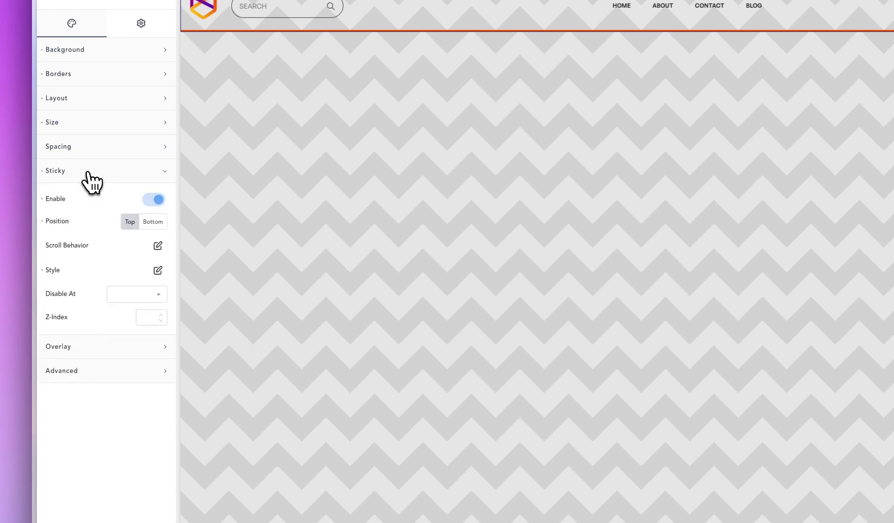
pyautogui.click(88, 172)
pyautogui.click(96, 196)
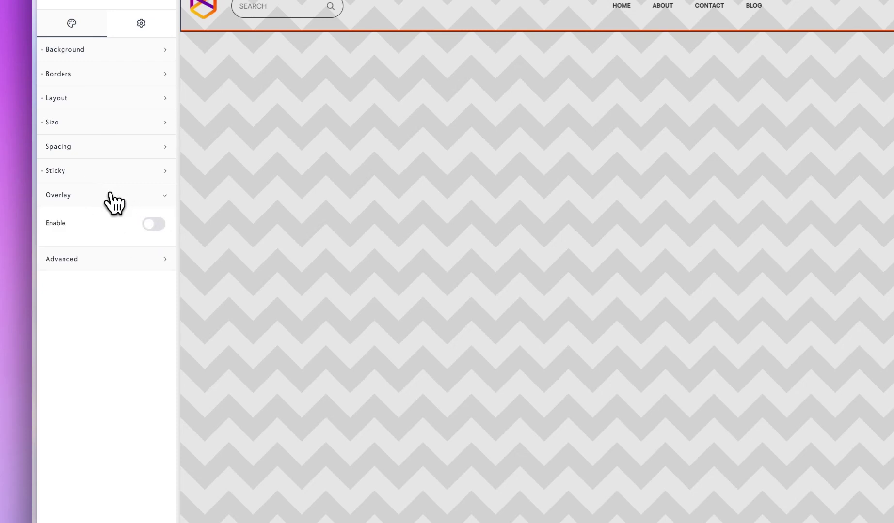
pyautogui.click(109, 195)
pyautogui.click(107, 174)
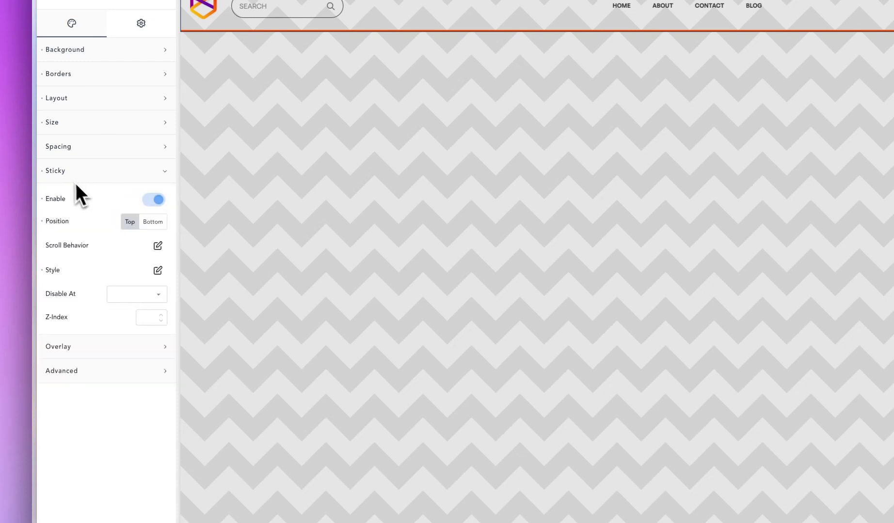
# Turn off the header's sticky behaviour and enable its overlay.
pyautogui.click(153, 199)
pyautogui.click(109, 173)
pyautogui.click(116, 198)
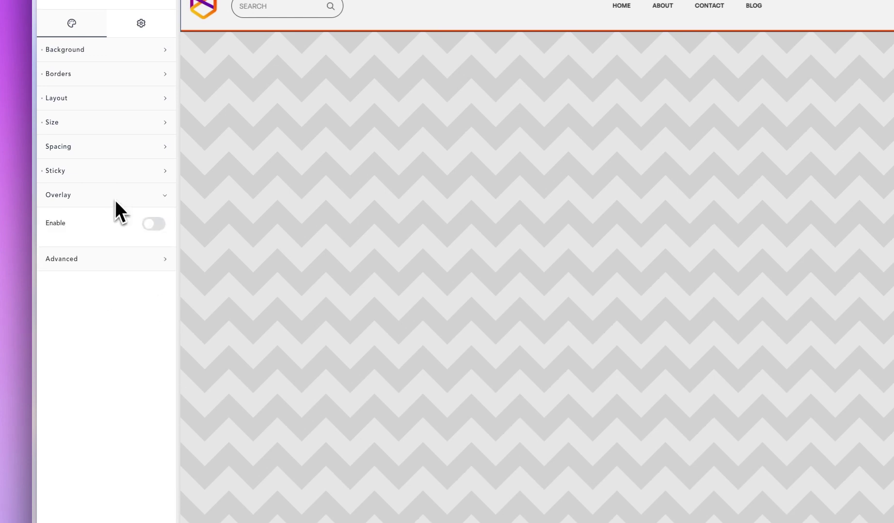
pyautogui.click(153, 223)
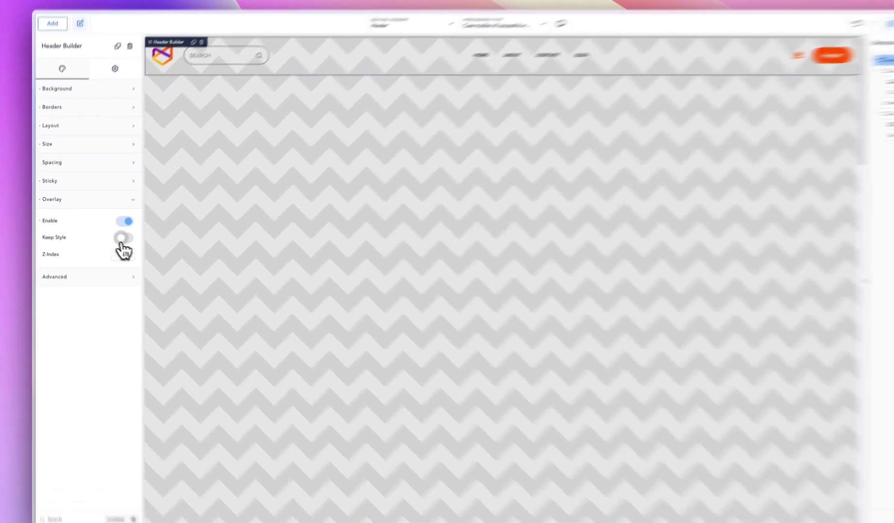
# Turn on Keep Style for the header overlay and set the header's background colour to Darker Gray.
pyautogui.click(113, 233)
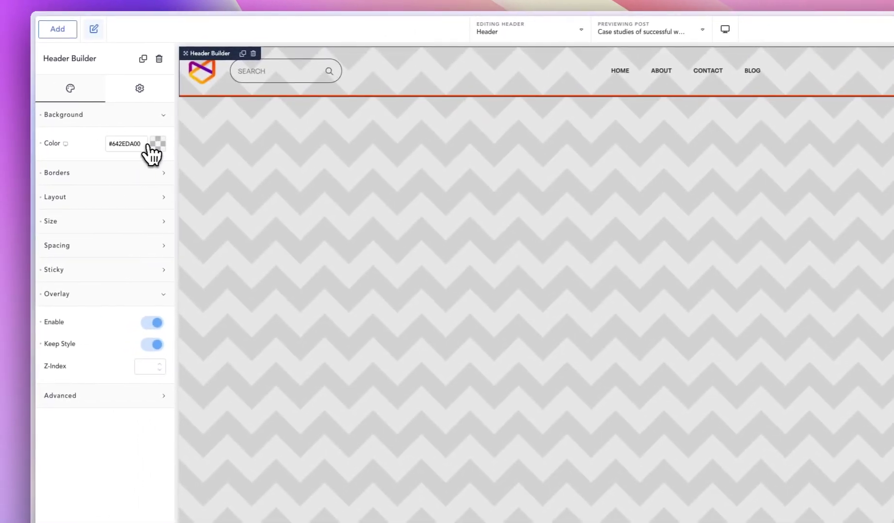
pyautogui.click(154, 144)
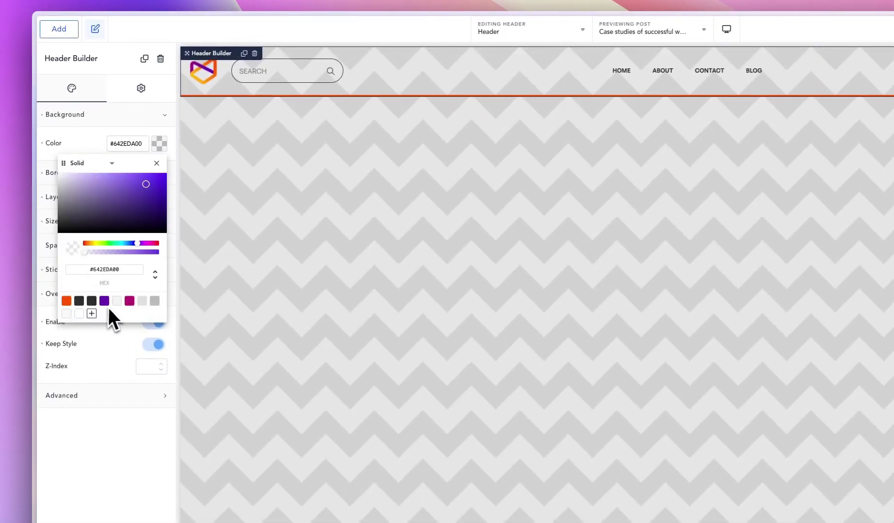
pyautogui.click(154, 301)
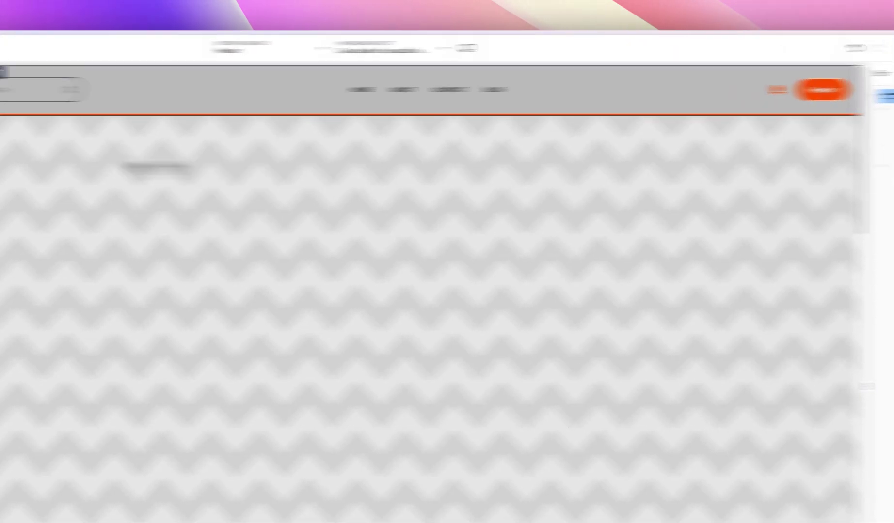
# Switch to Landing Page One and check the overlaid header's background and bottom border against the hero section.
pyautogui.moveTo(26, 158)
pyautogui.click(63, 195)
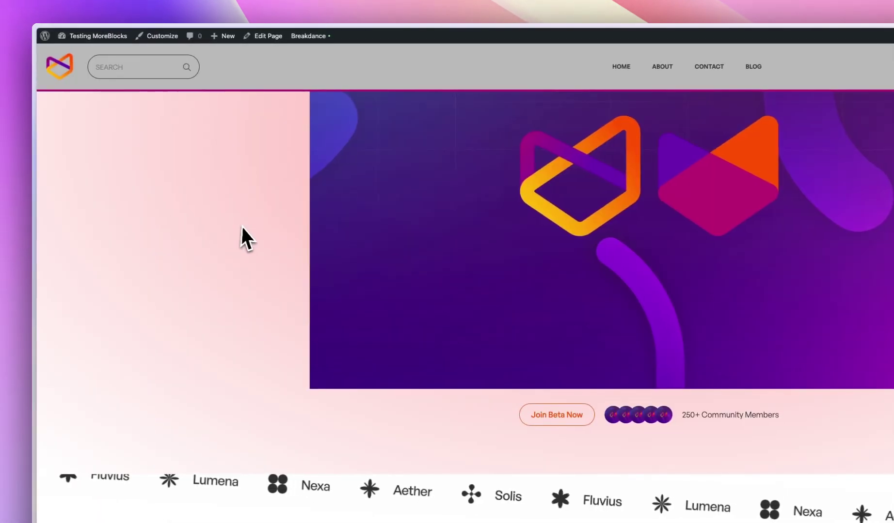
pyautogui.scroll(5, 246, 242)
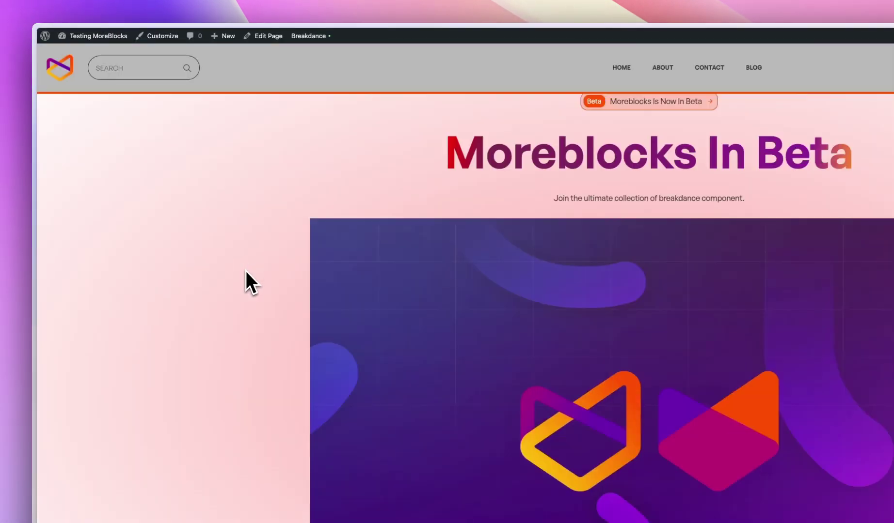
pyautogui.scroll(-5, 218, 247)
pyautogui.scroll(5, 201, 251)
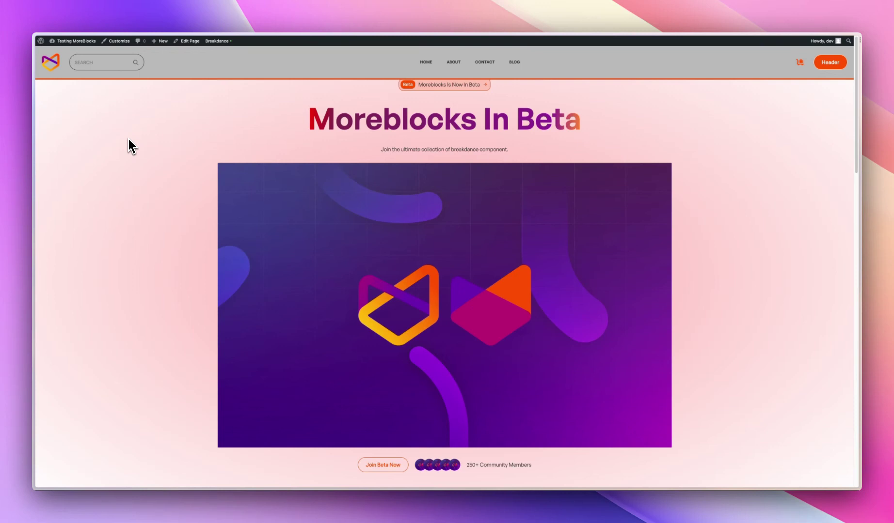
# Return to the header editor and turn off Keep Style for the overlay.
pyautogui.moveTo(35, 86)
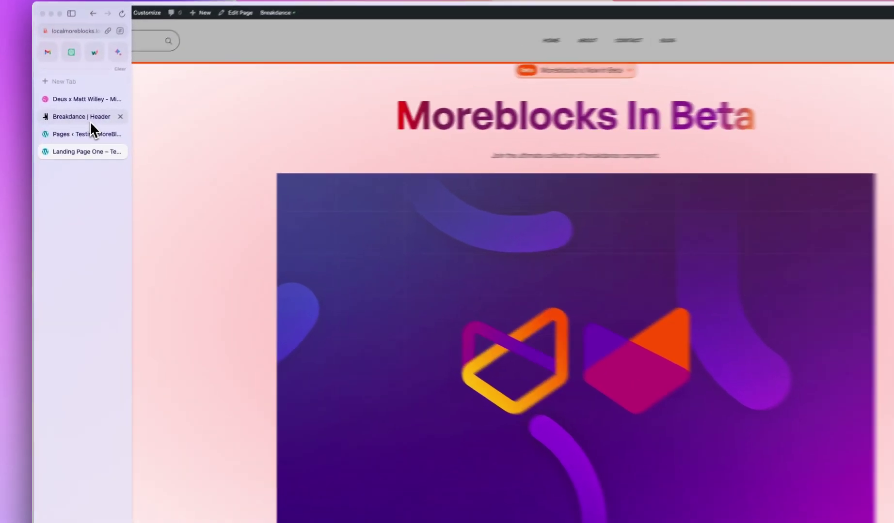
pyautogui.click(73, 120)
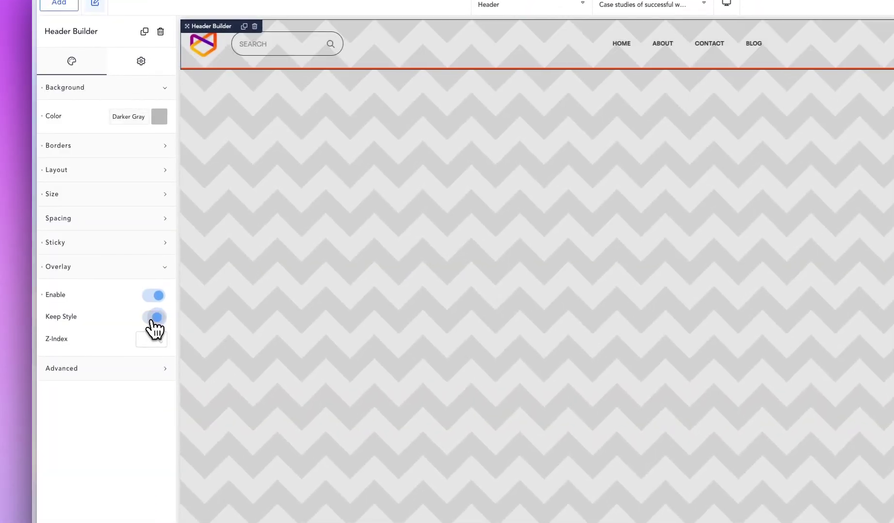
pyautogui.click(156, 318)
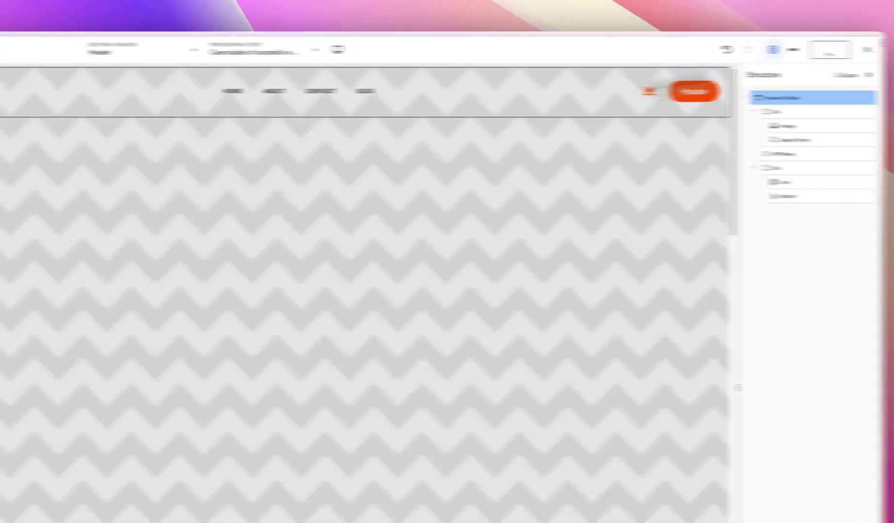
# Check the overlaid header without Keep Style on Landing Page One and go back to the header editor.
pyautogui.moveTo(7, 254)
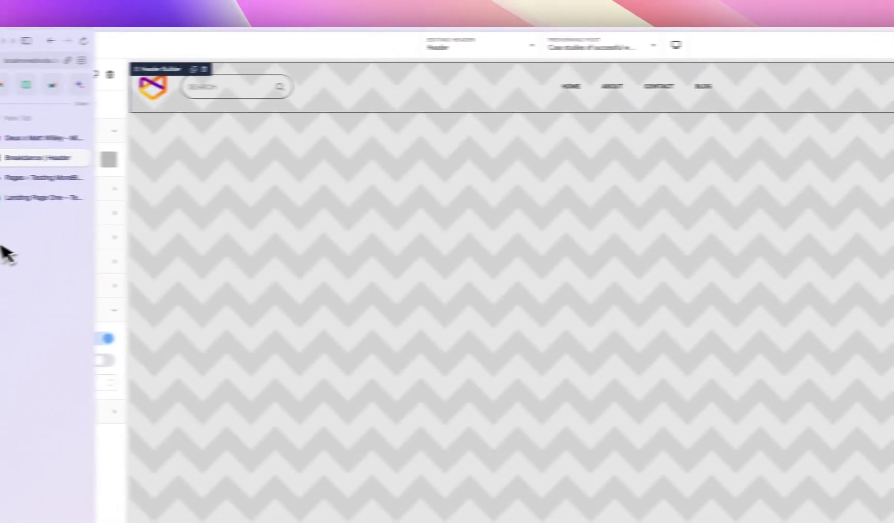
pyautogui.click(29, 198)
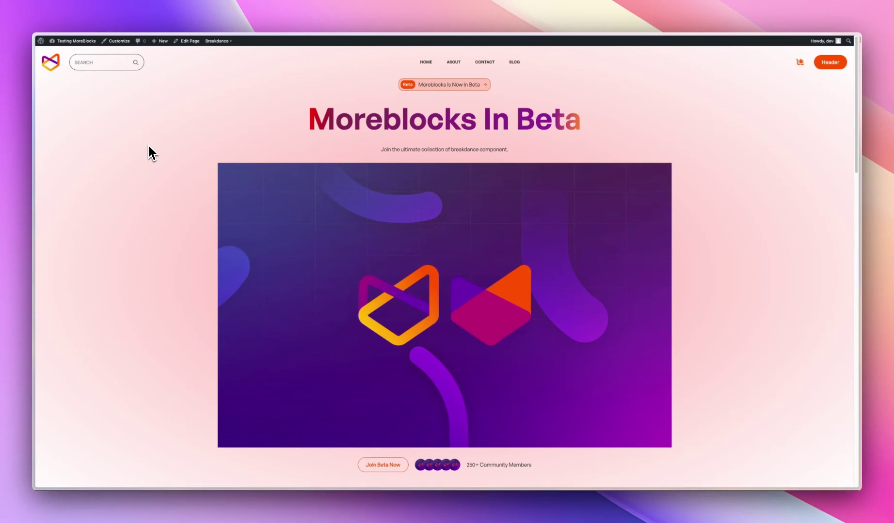
pyautogui.click(39, 121)
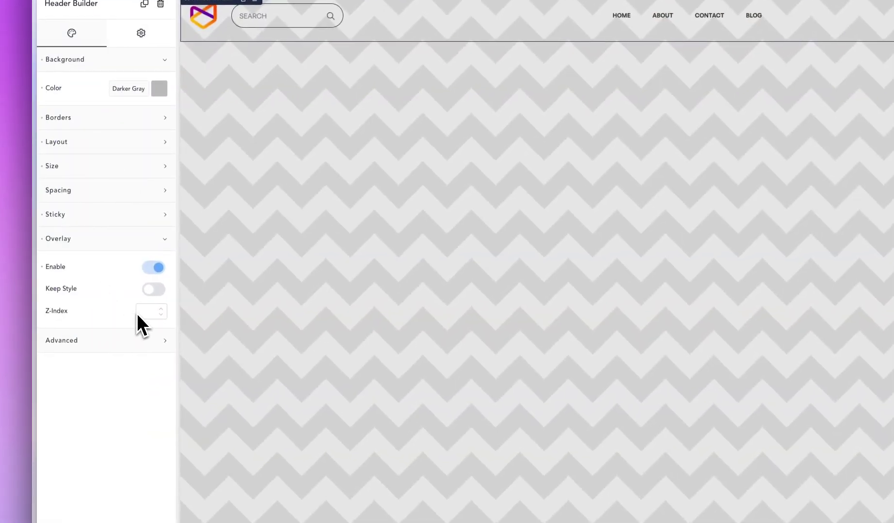
# Try the header's Disable Builder Preview Mode option in its advanced settings and switch it off again.
pyautogui.click(120, 341)
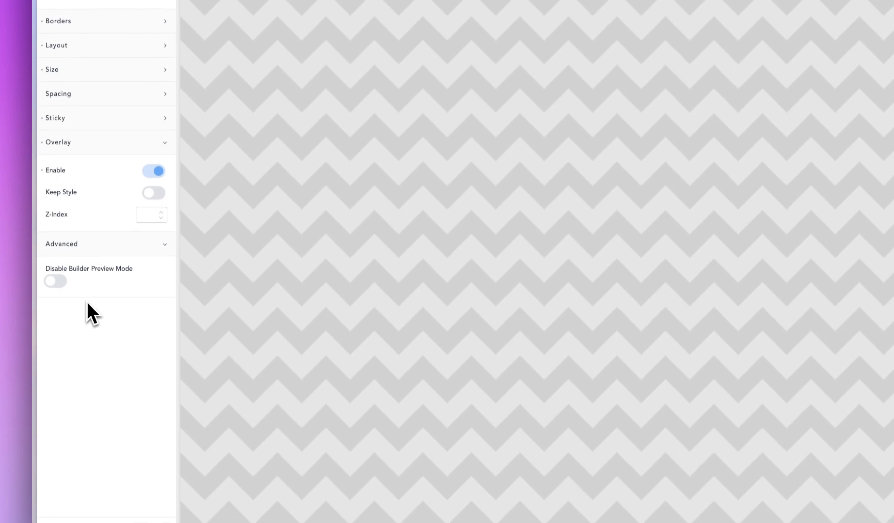
pyautogui.click(57, 280)
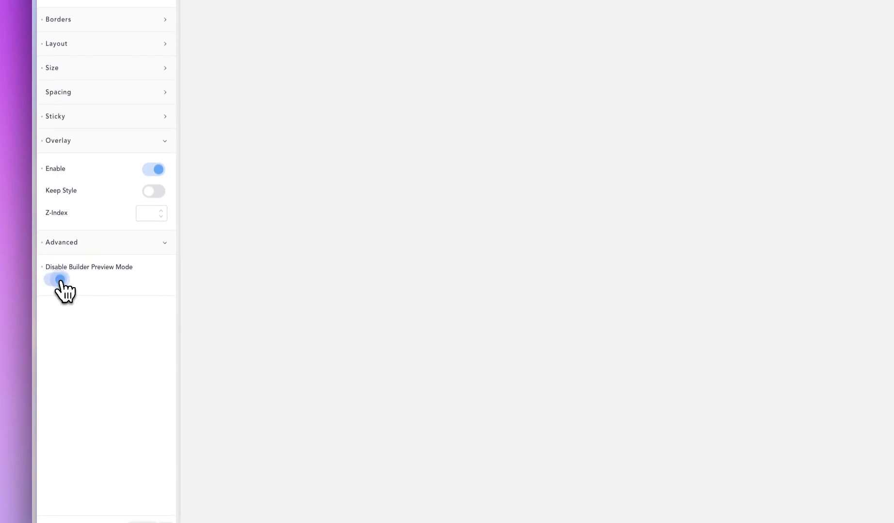
pyautogui.click(59, 280)
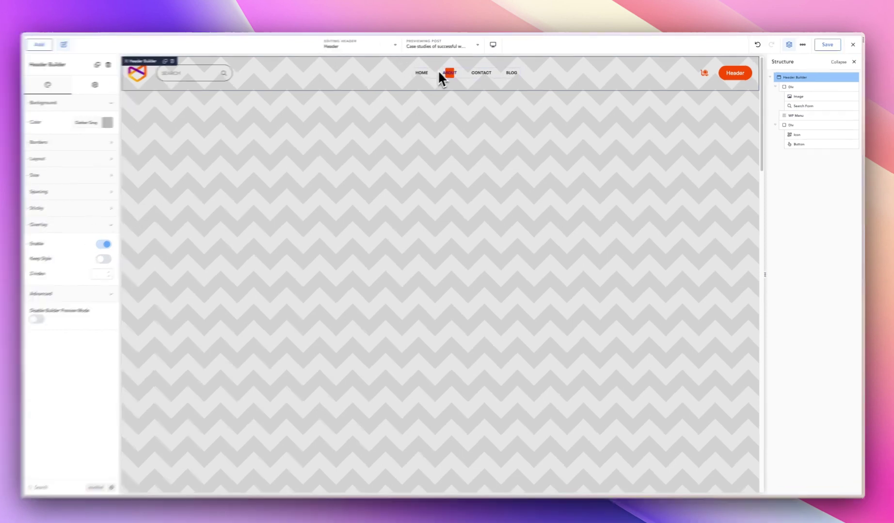
pyautogui.click(440, 74)
pyautogui.click(673, 81)
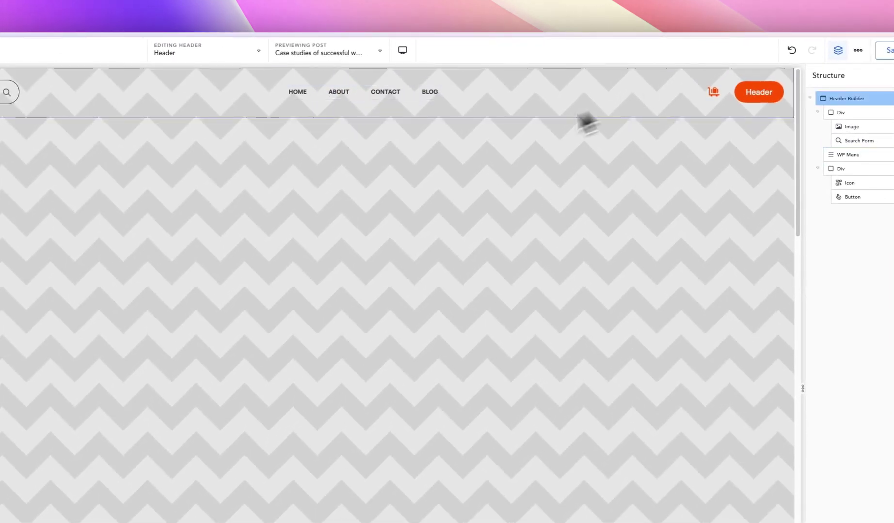